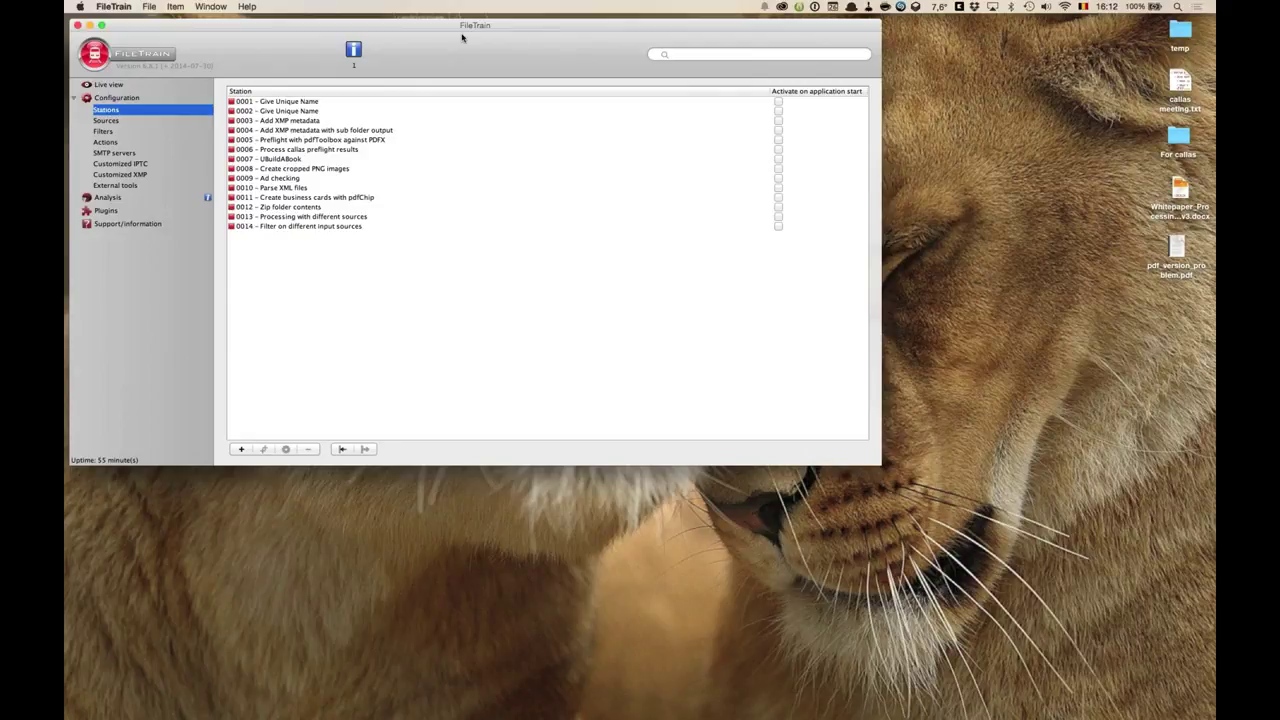
- Review the live view and the configuration lists of stations, sources, filters and actions
{"action": "left_click", "coordinate": [129, 86]}
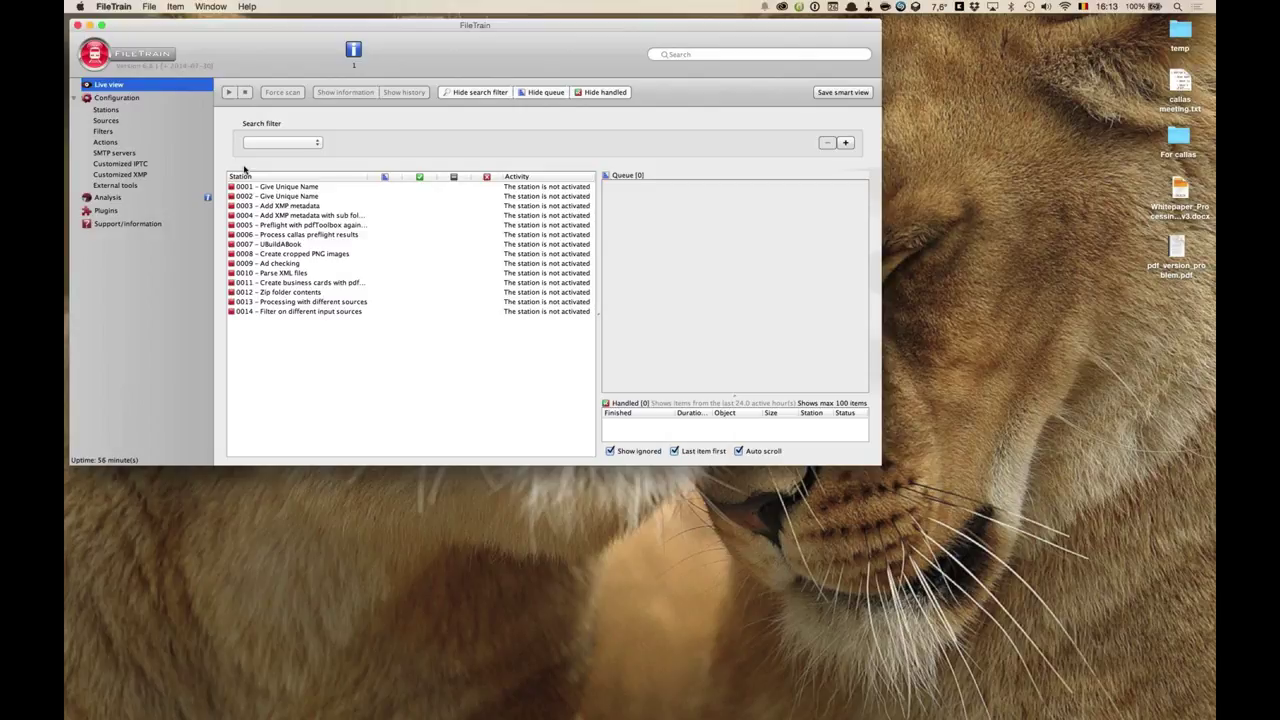
{"action": "left_click", "coordinate": [106, 110]}
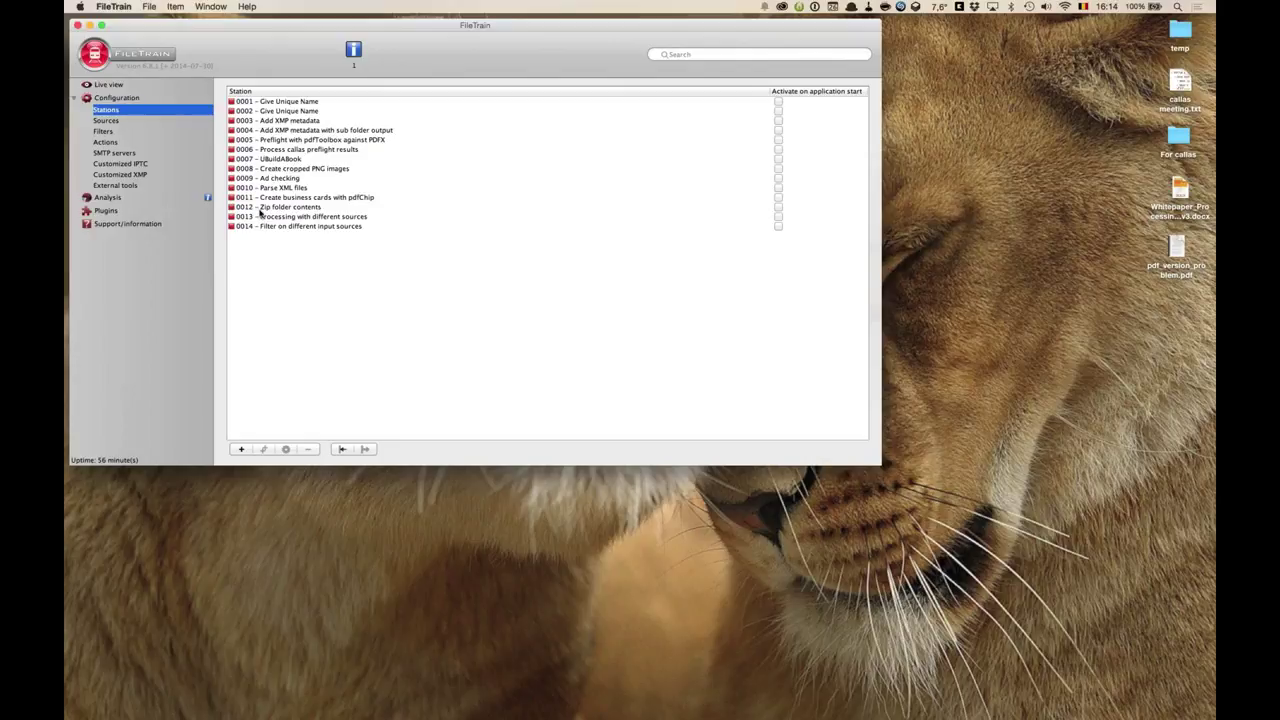
{"action": "mouse_move", "coordinate": [259, 211]}
{"action": "left_click", "coordinate": [119, 122]}
{"action": "left_click", "coordinate": [118, 131]}
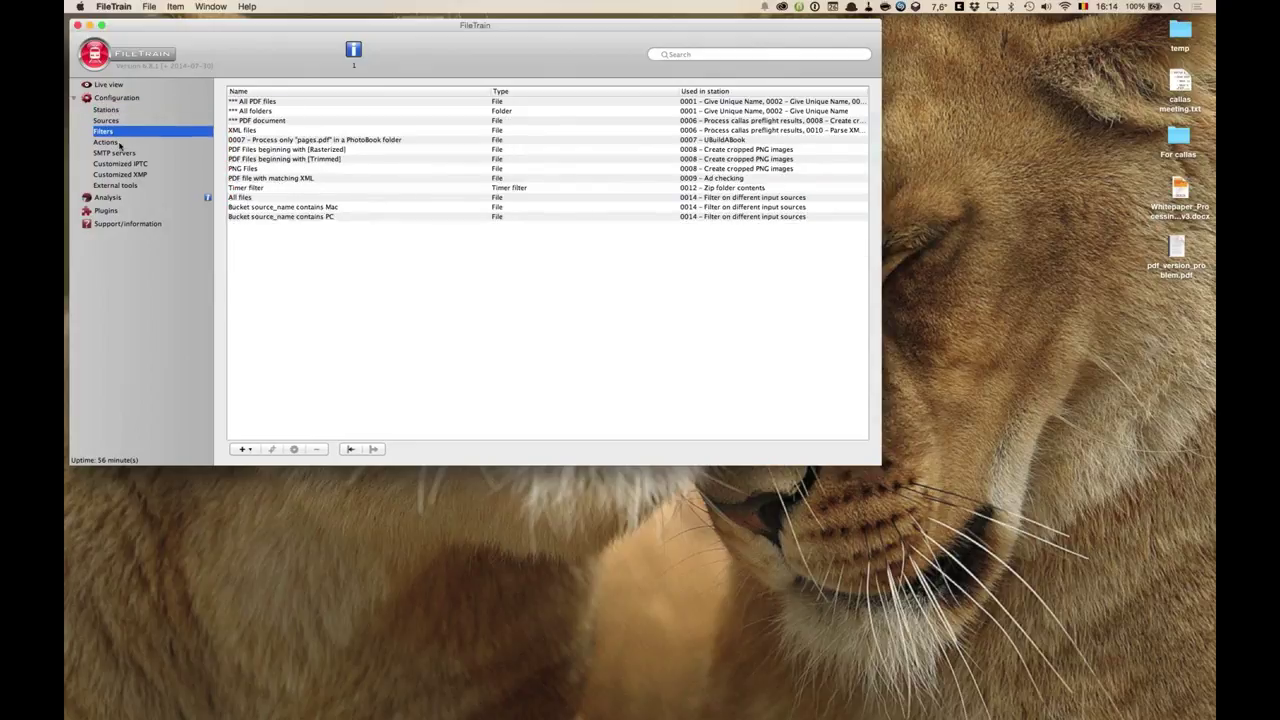
{"action": "left_click", "coordinate": [117, 143]}
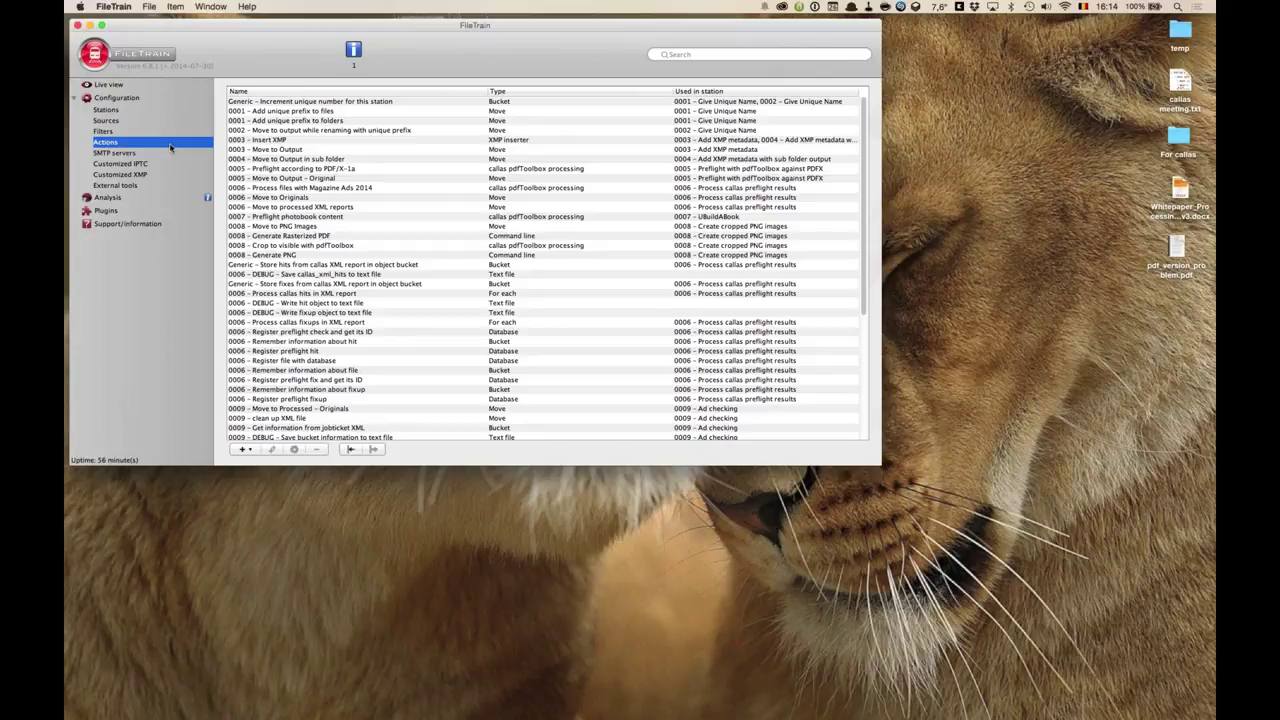
{"action": "left_click", "coordinate": [151, 117]}
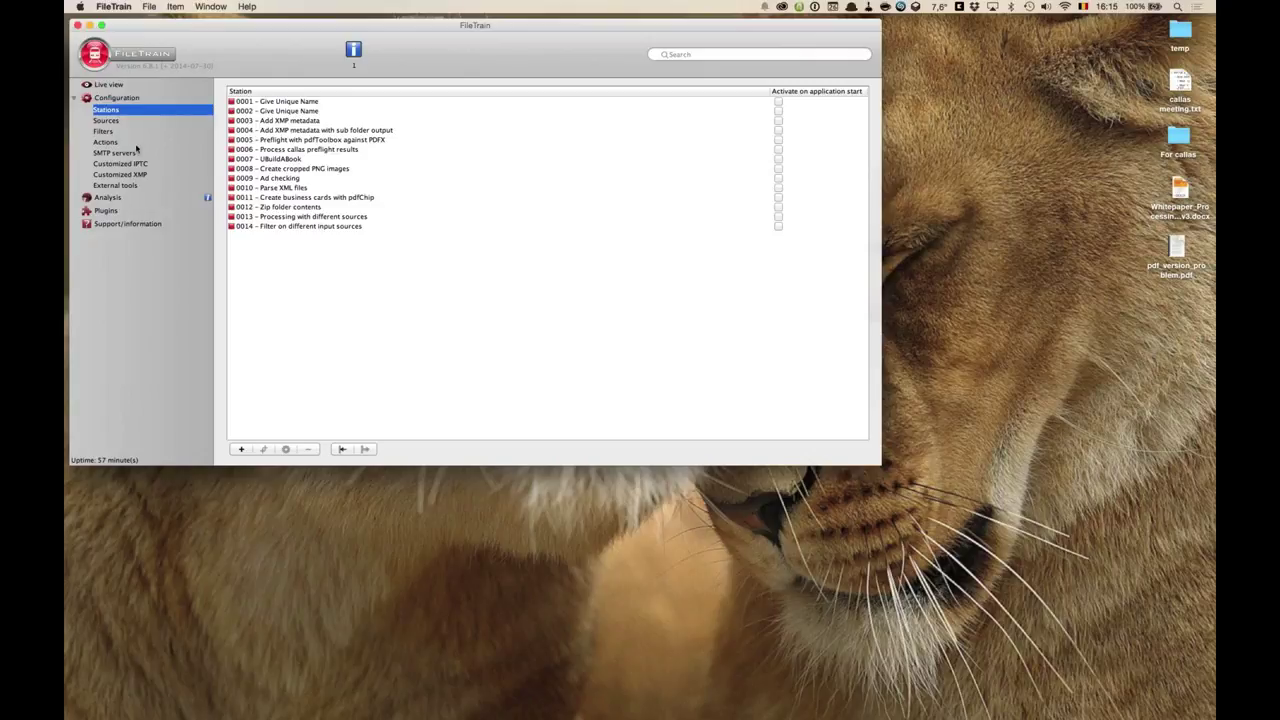
{"action": "left_click", "coordinate": [130, 145]}
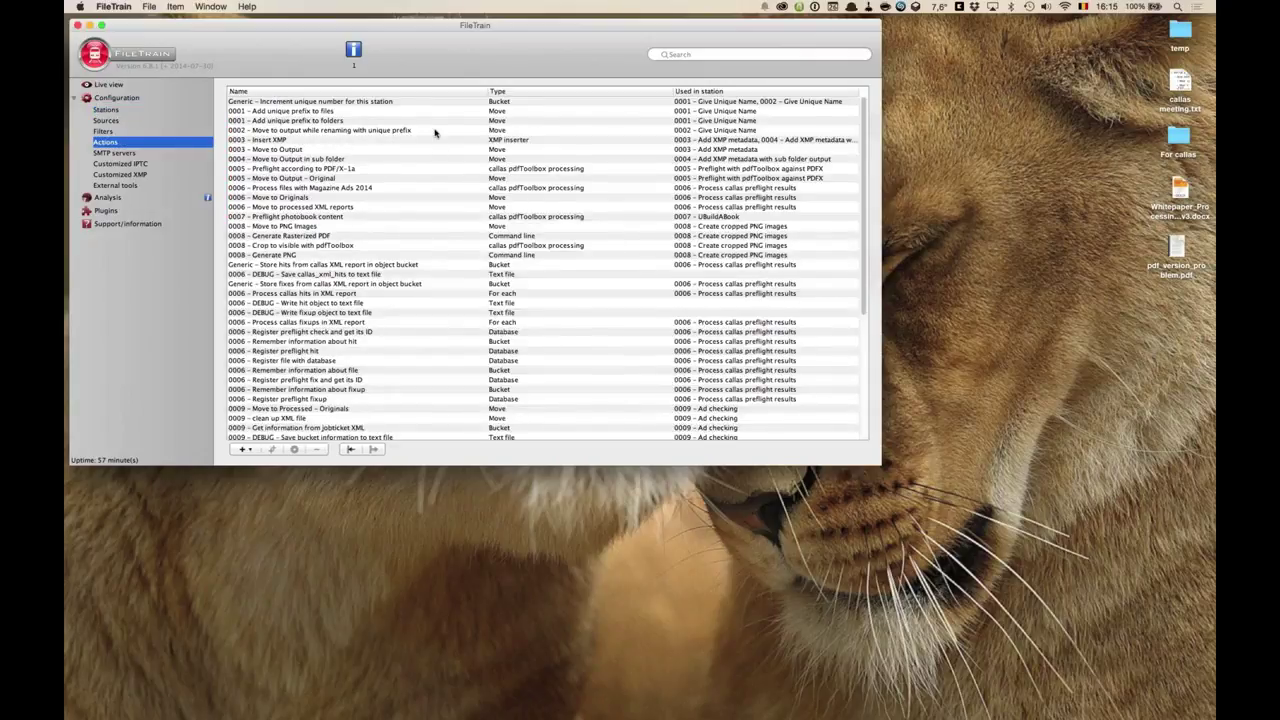
- Widen the FileTrain window and enlarge the Used in station column of the actions list
{"action": "mouse_move", "coordinate": [435, 132]}
{"action": "left_click_drag", "start_coordinate": [969, 219], "coordinate": [1055, 228]}
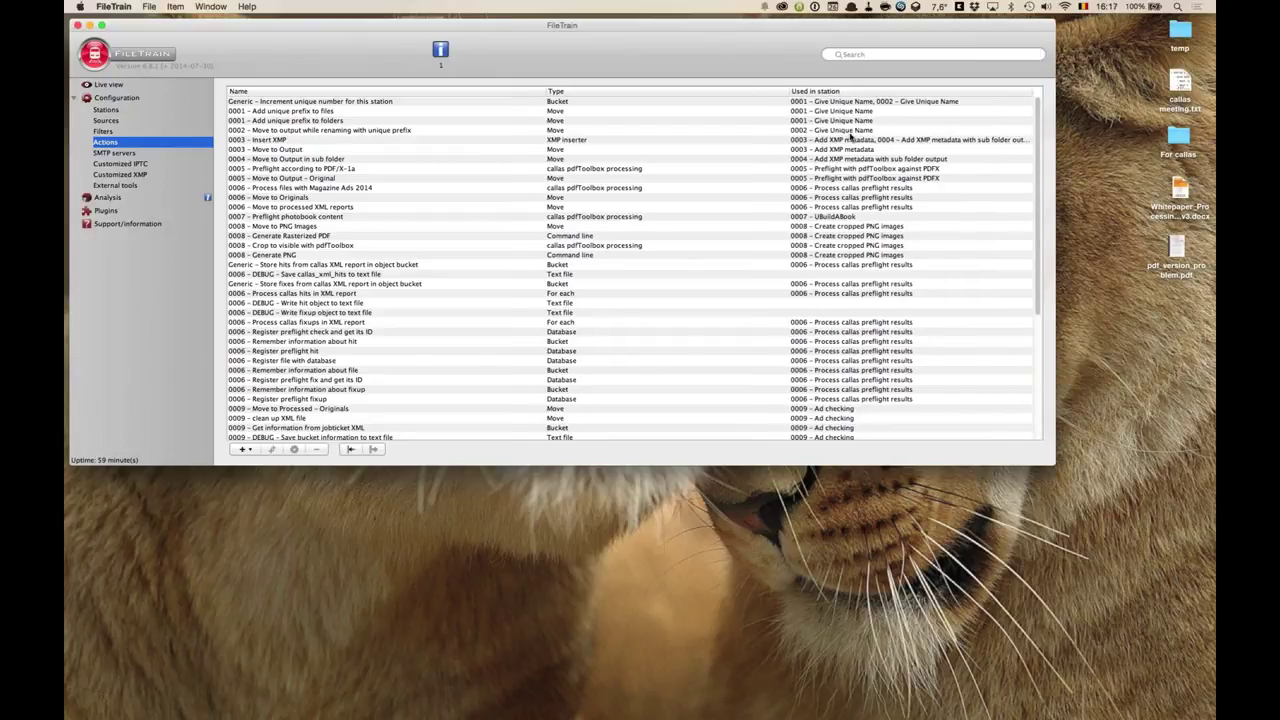
{"action": "left_click_drag", "start_coordinate": [789, 91], "coordinate": [717, 91]}
- Examine which stations use the listed actions, including 0003 - Insert XMP and the 0006 - DEBUG text file actions
{"action": "left_click", "coordinate": [287, 141]}
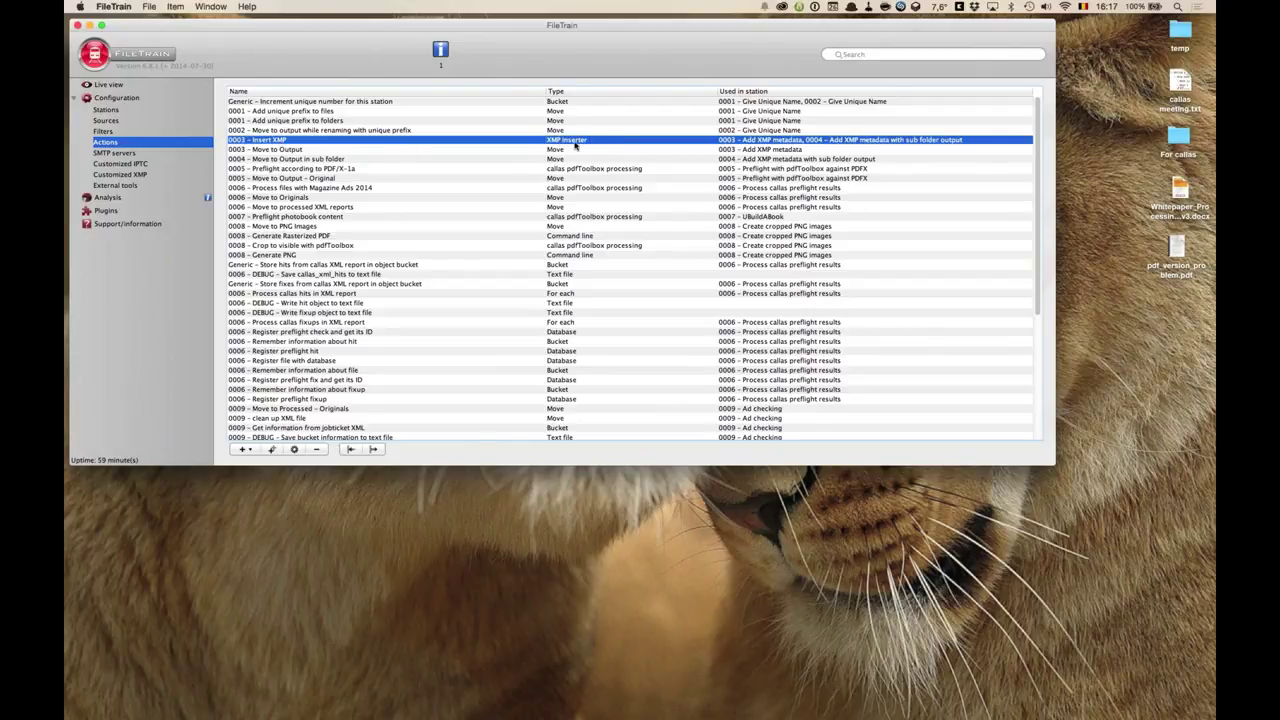
{"action": "mouse_move", "coordinate": [576, 146]}
{"action": "mouse_move", "coordinate": [821, 111]}
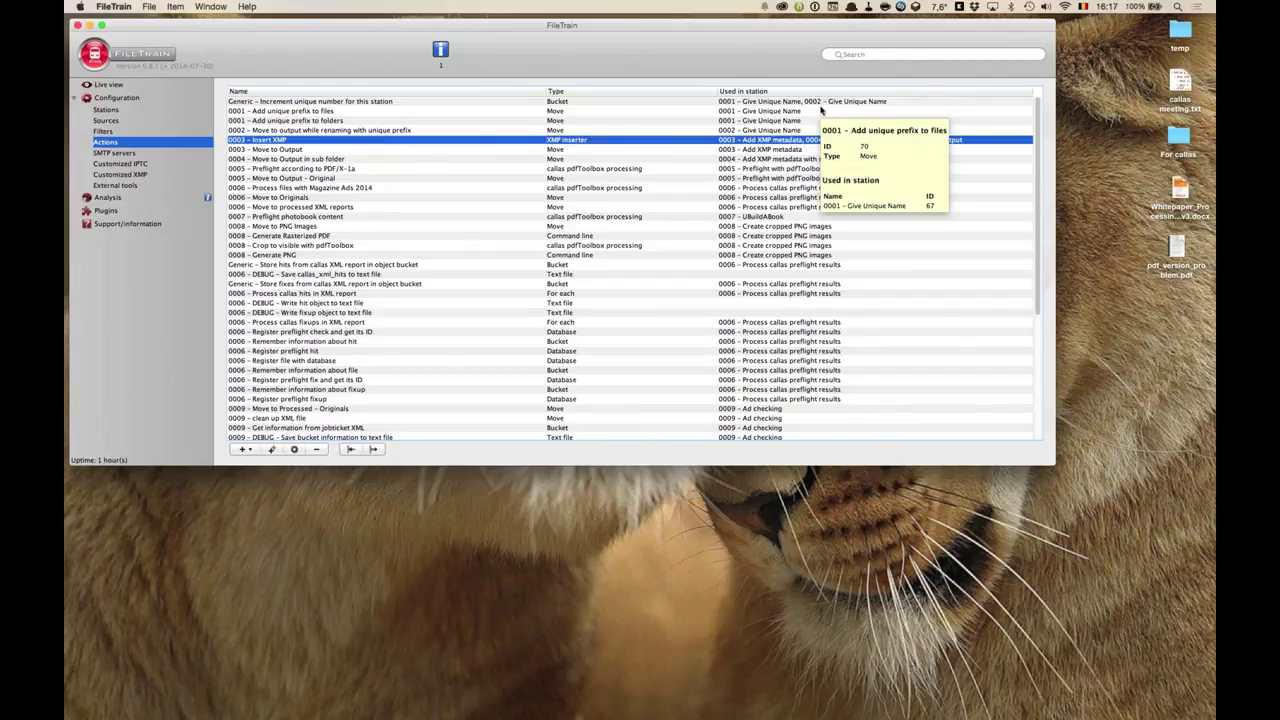
{"action": "left_click", "coordinate": [780, 274]}
{"action": "left_click", "coordinate": [766, 311]}
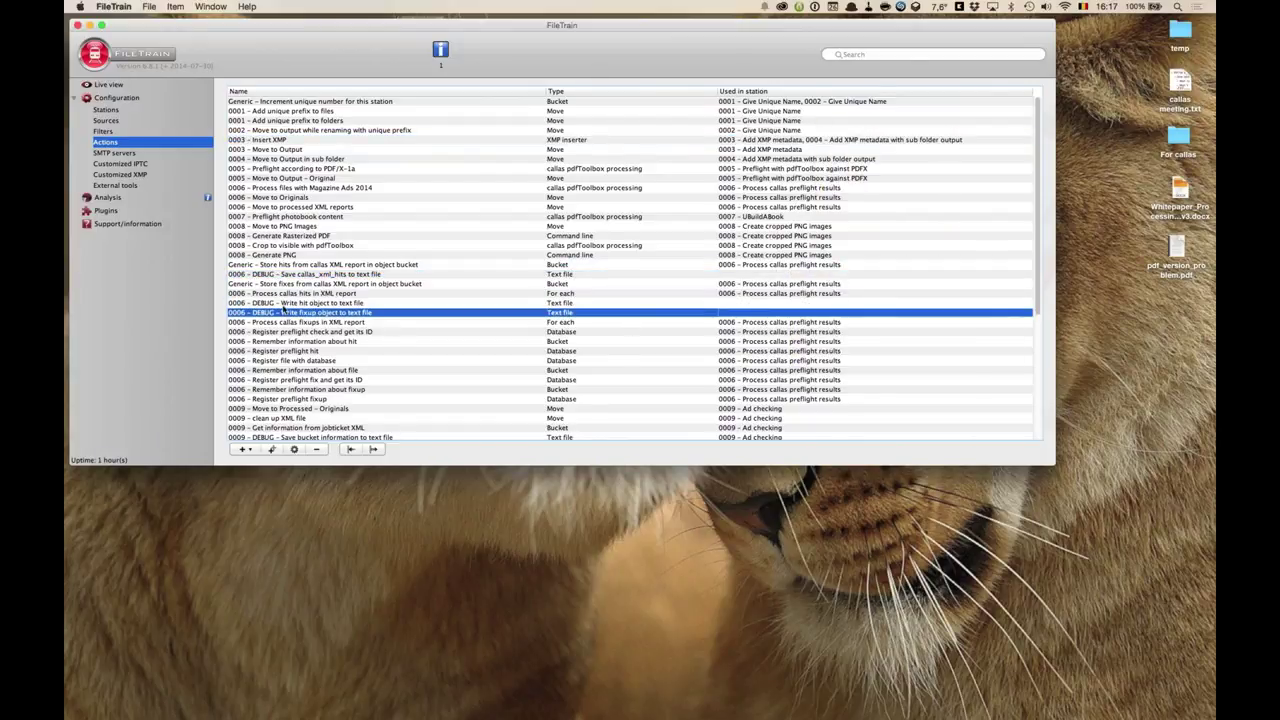
{"action": "left_click", "coordinate": [822, 276]}
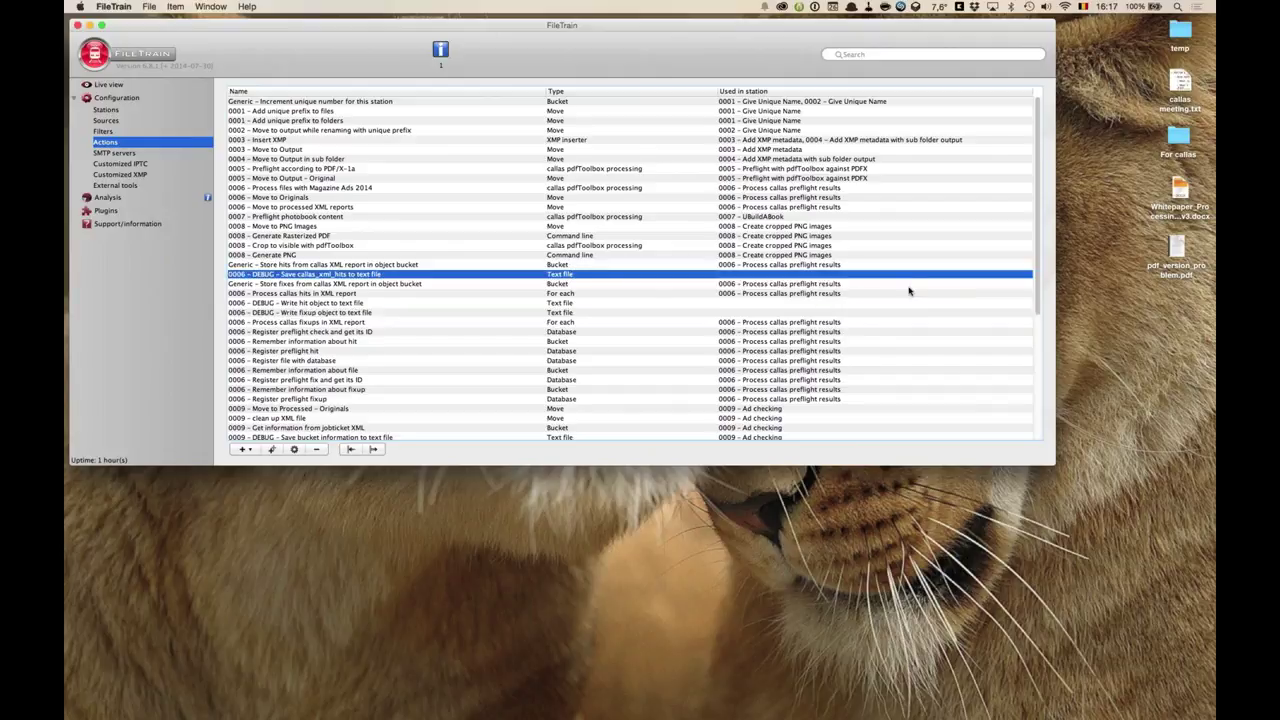
{"action": "mouse_move", "coordinate": [909, 291]}
{"action": "mouse_move", "coordinate": [862, 272]}
- Show the stations list, and open the FileTrain folder from _Temp in Finder
{"action": "left_click", "coordinate": [174, 111]}
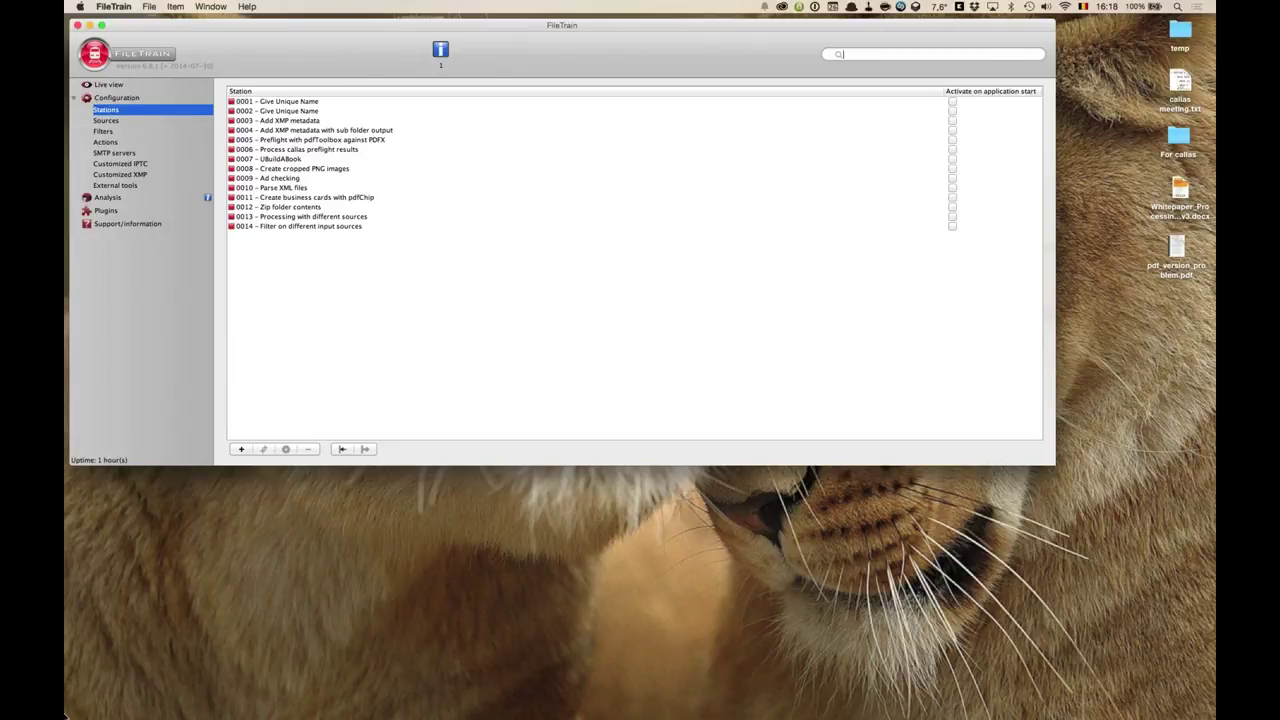
{"action": "left_click", "coordinate": [104, 652]}
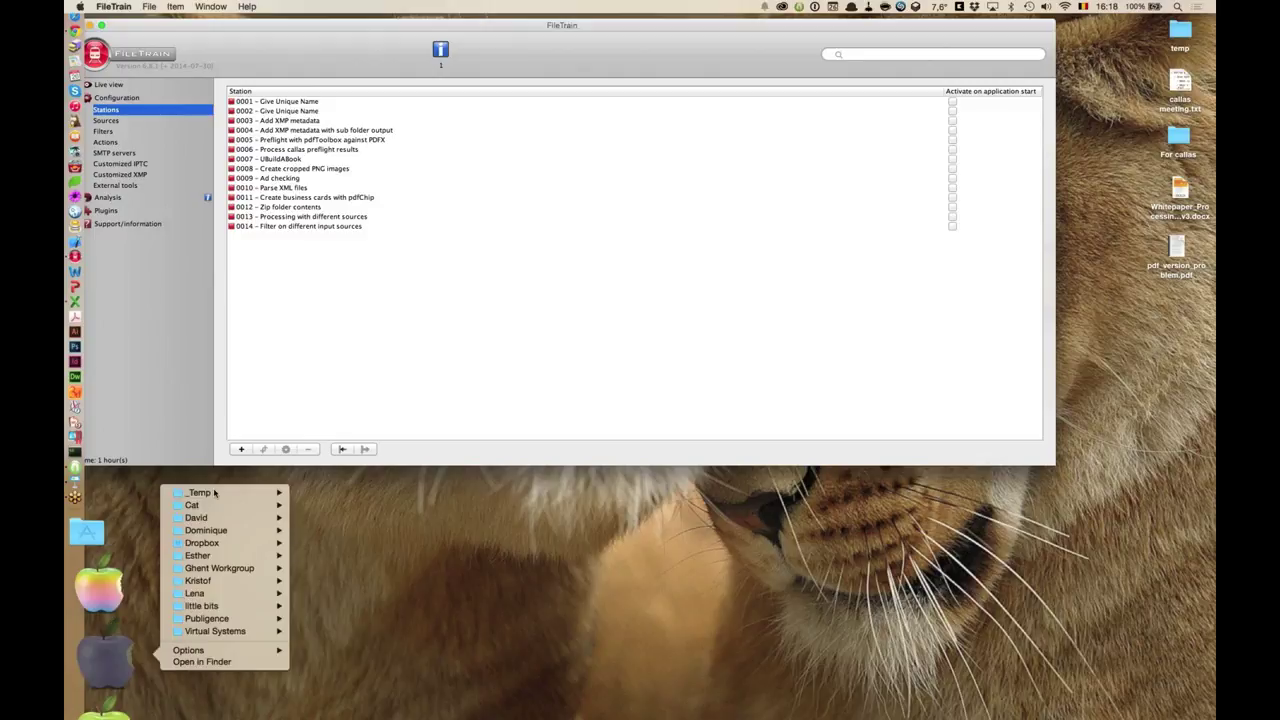
{"action": "mouse_move", "coordinate": [214, 493]}
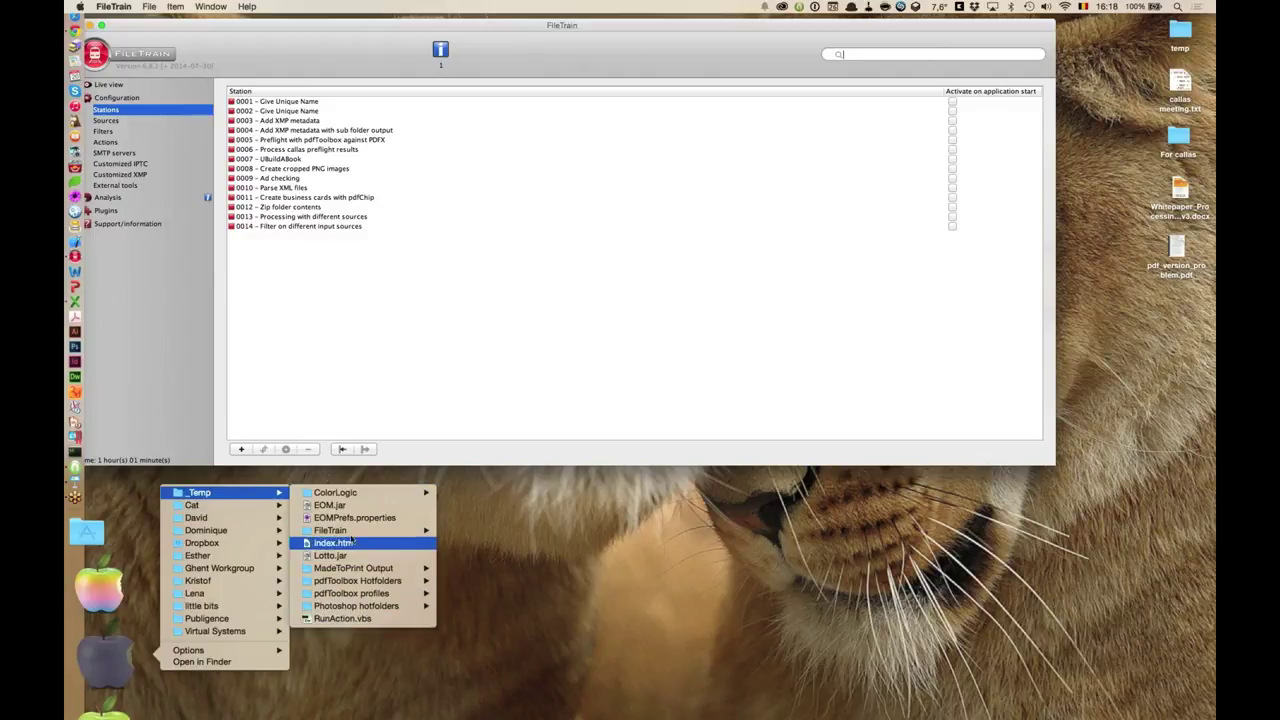
{"action": "left_click", "coordinate": [330, 530]}
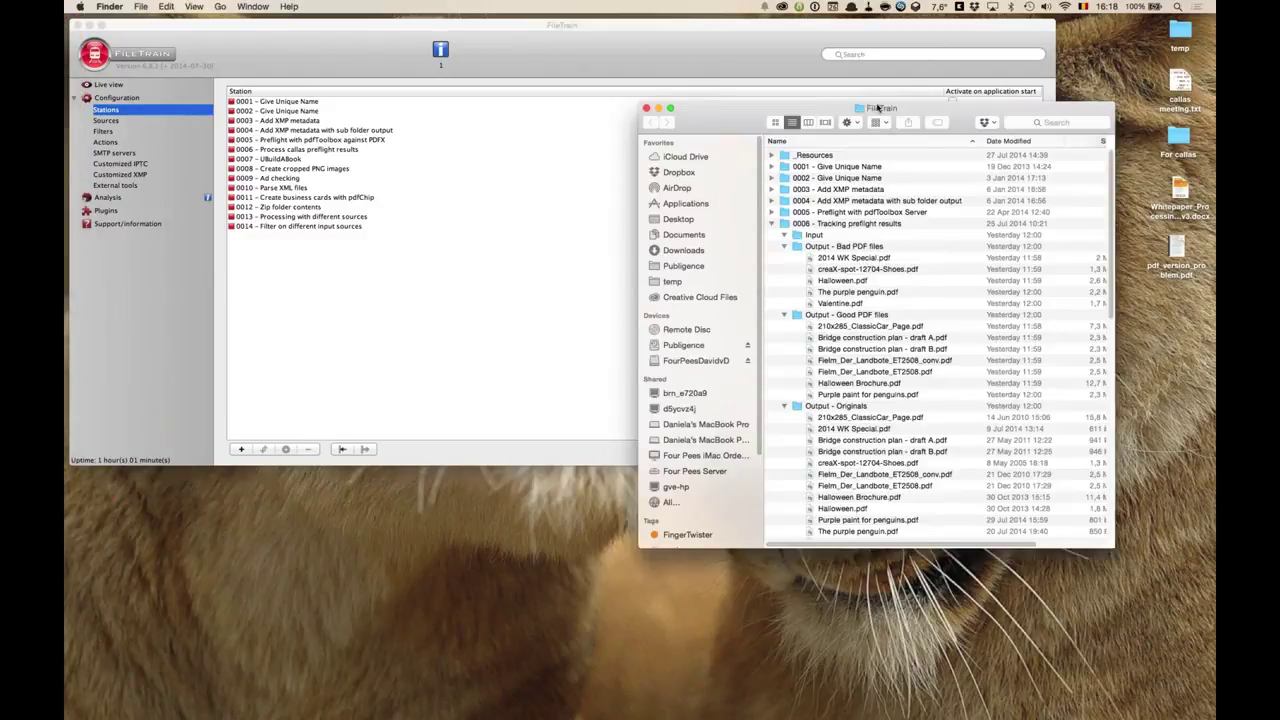
- Collapse all expanded subfolders in the FileTrain folder, and shrink and move its window below the station list
{"action": "left_click", "coordinate": [772, 223]}
{"action": "left_click", "coordinate": [772, 303]}
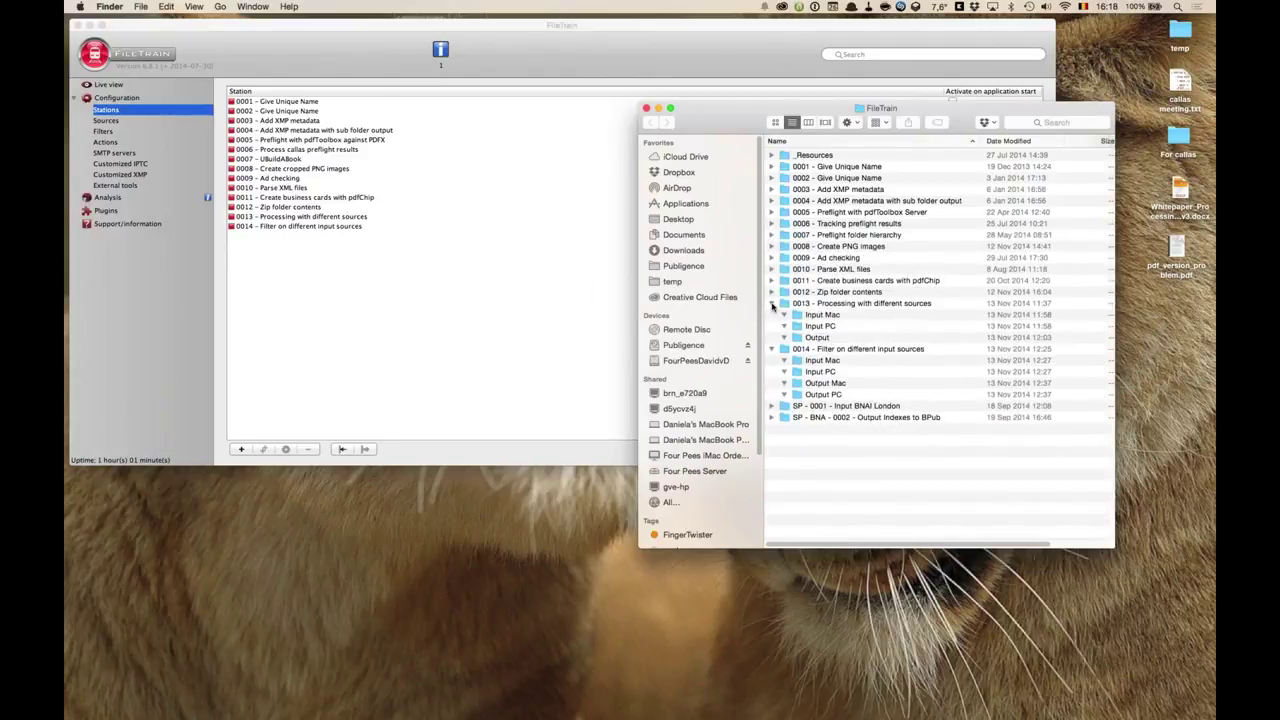
{"action": "left_click", "coordinate": [772, 348]}
{"action": "left_click", "coordinate": [772, 303]}
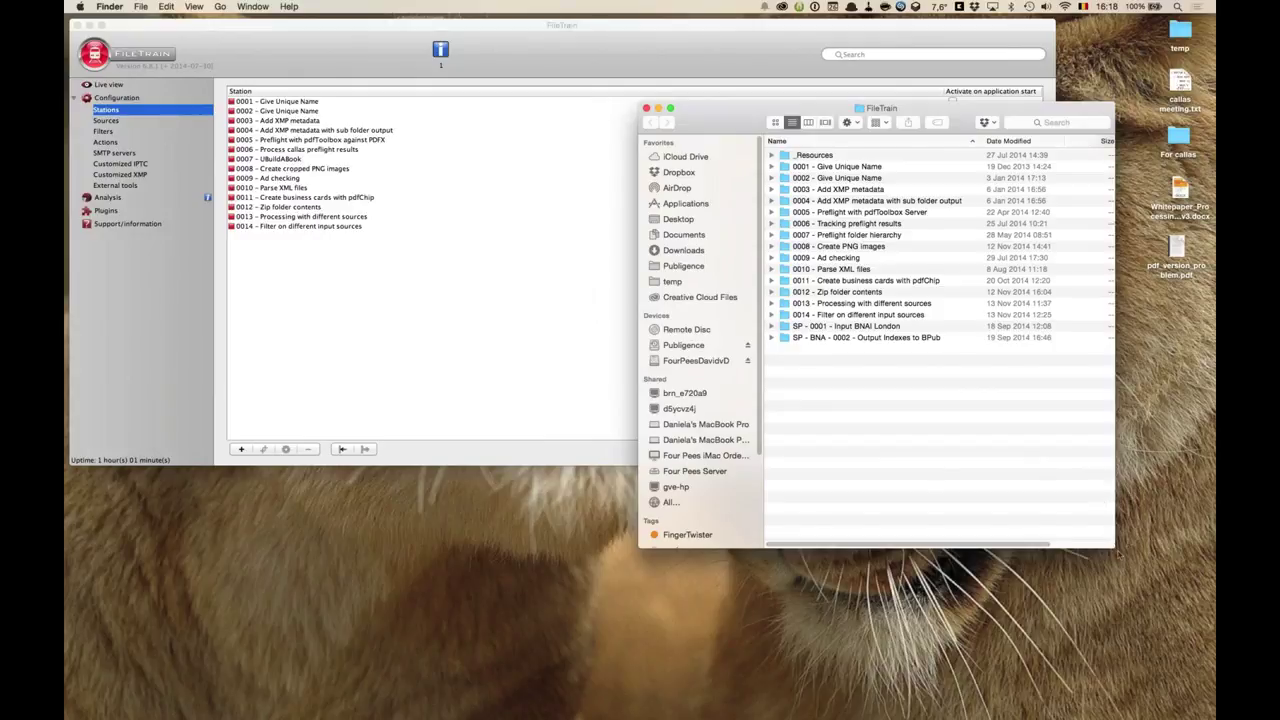
{"action": "left_click_drag", "start_coordinate": [1117, 551], "coordinate": [1104, 328]}
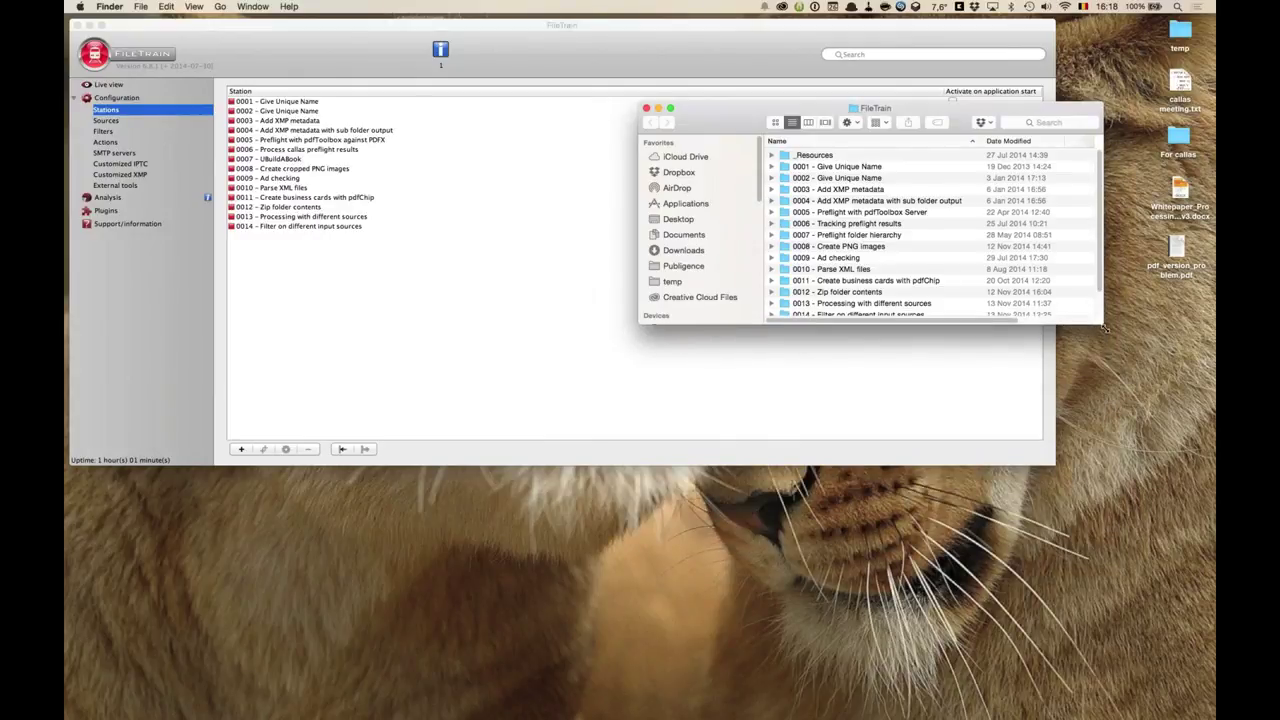
{"action": "left_click_drag", "start_coordinate": [1062, 114], "coordinate": [1163, 501]}
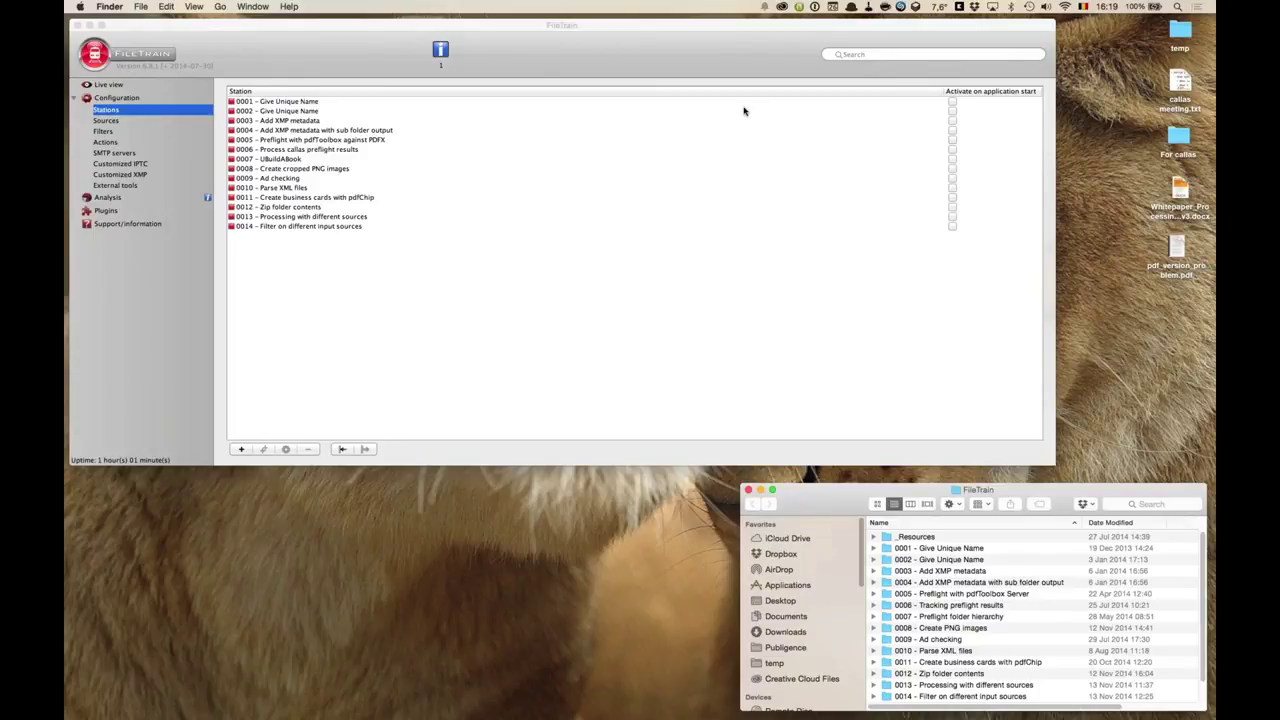
- Create a folder named "Webinar - Preflight according to PDFX" in the FileTrain folder
{"action": "left_click", "coordinate": [274, 112]}
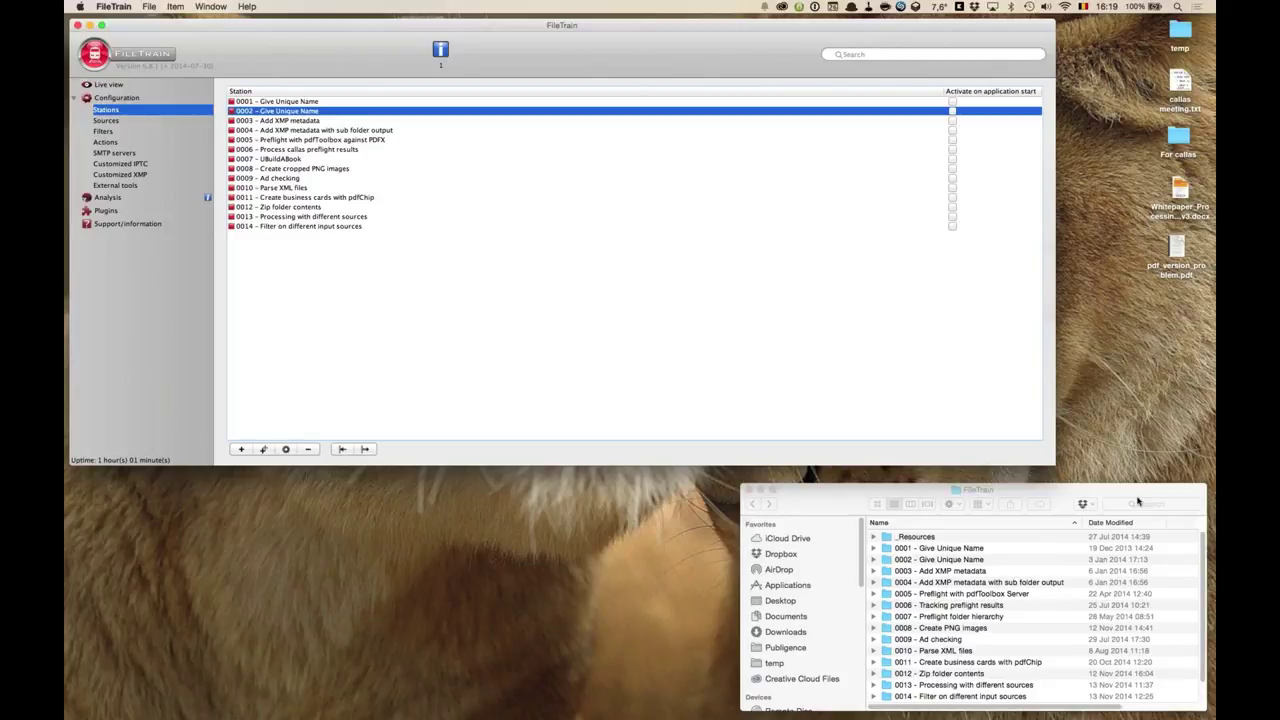
{"action": "left_click", "coordinate": [1098, 497]}
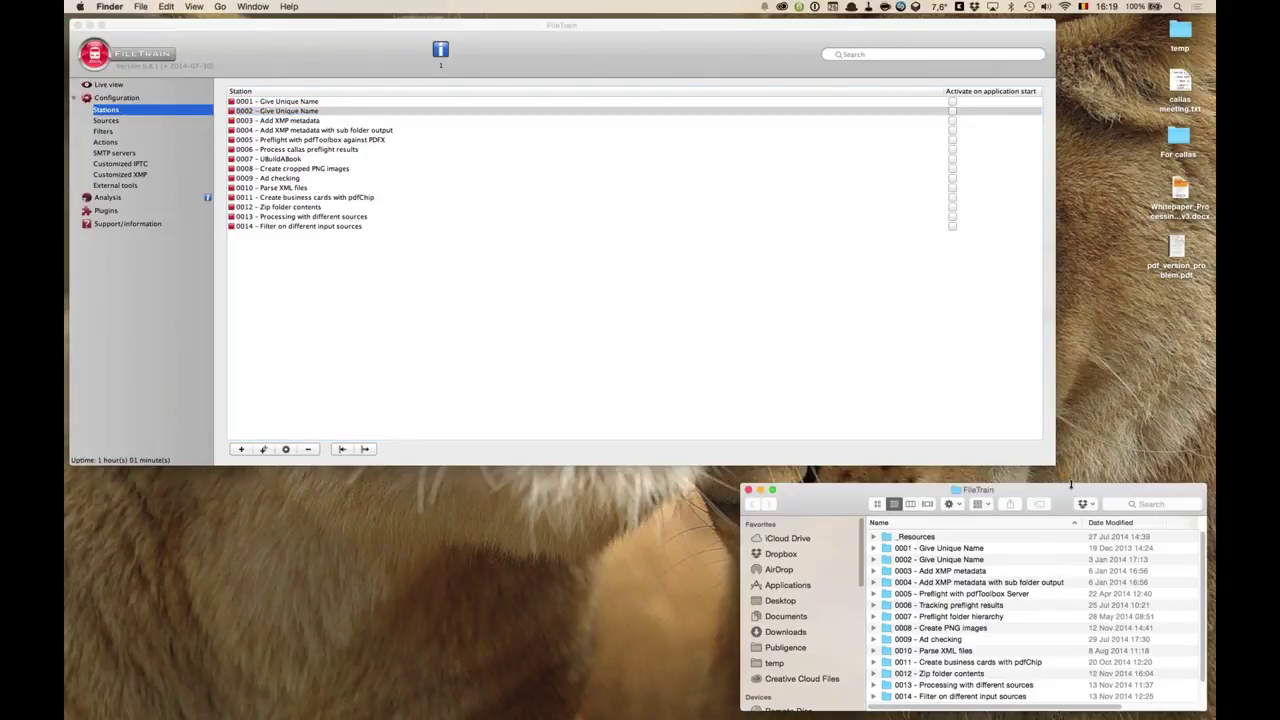
{"action": "double_click", "coordinate": [1070, 490]}
{"action": "right_click", "coordinate": [933, 574]}
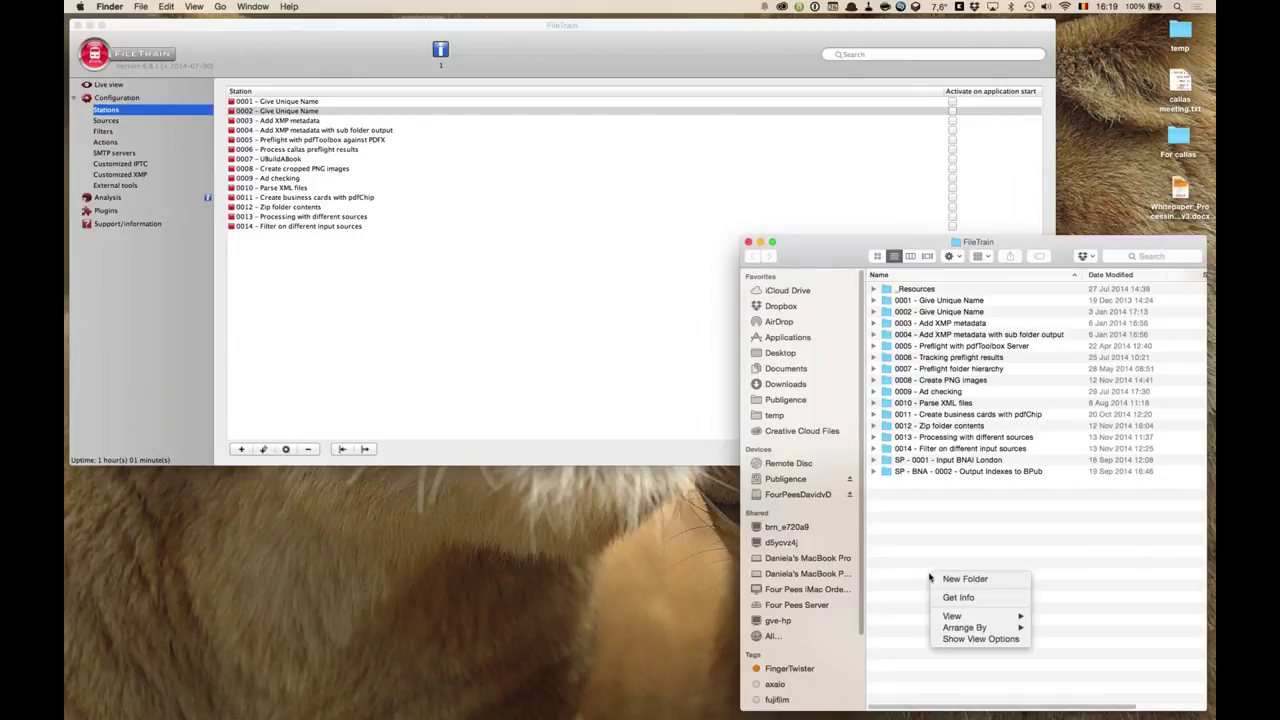
{"action": "left_click", "coordinate": [936, 577]}
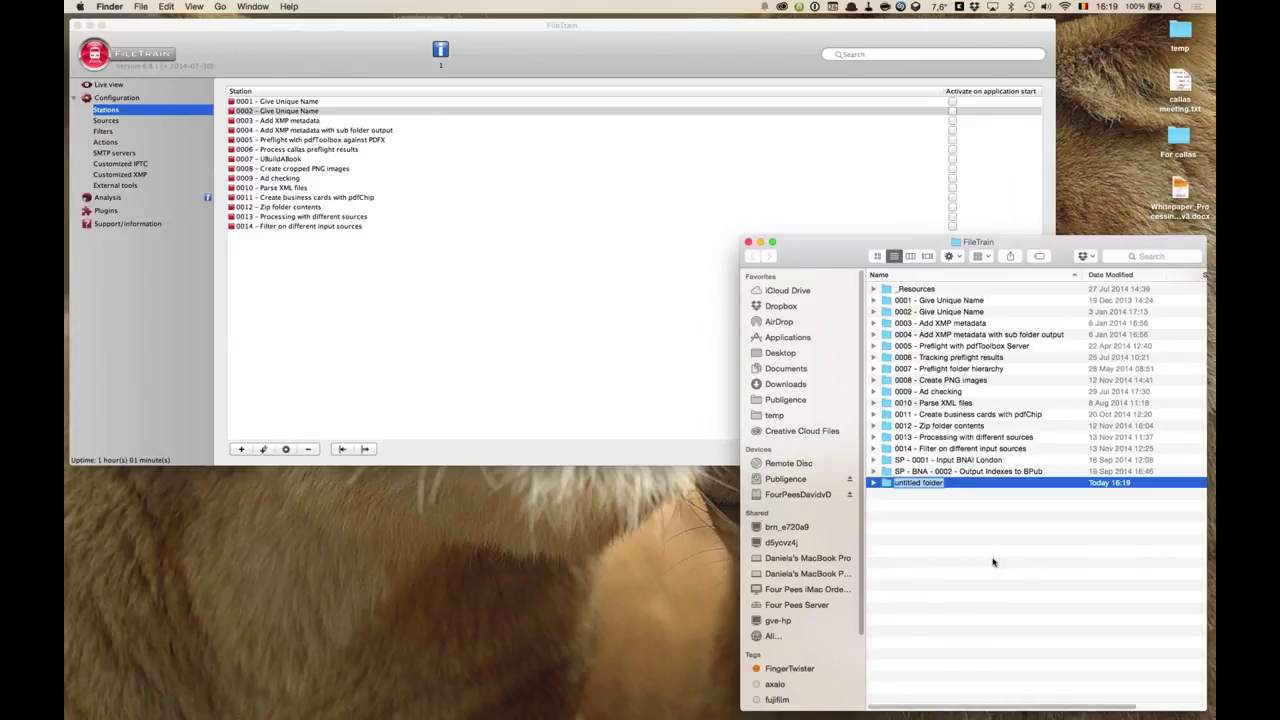
{"action": "type", "text": "Webinar - Preflight according to PDFX"}
{"action": "key", "text": "Return"}
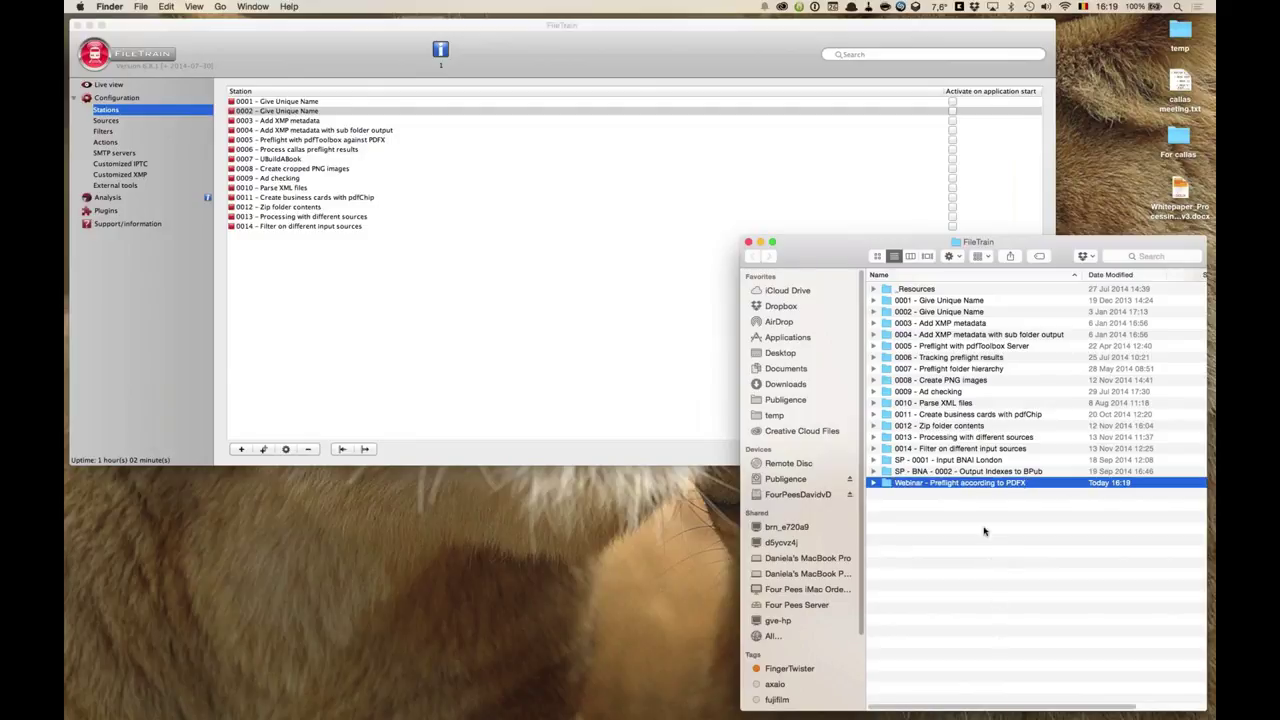
- Create a subfolder named "Input" inside the "Webinar - Preflight according to PDFX" folder
{"action": "double_click", "coordinate": [886, 484]}
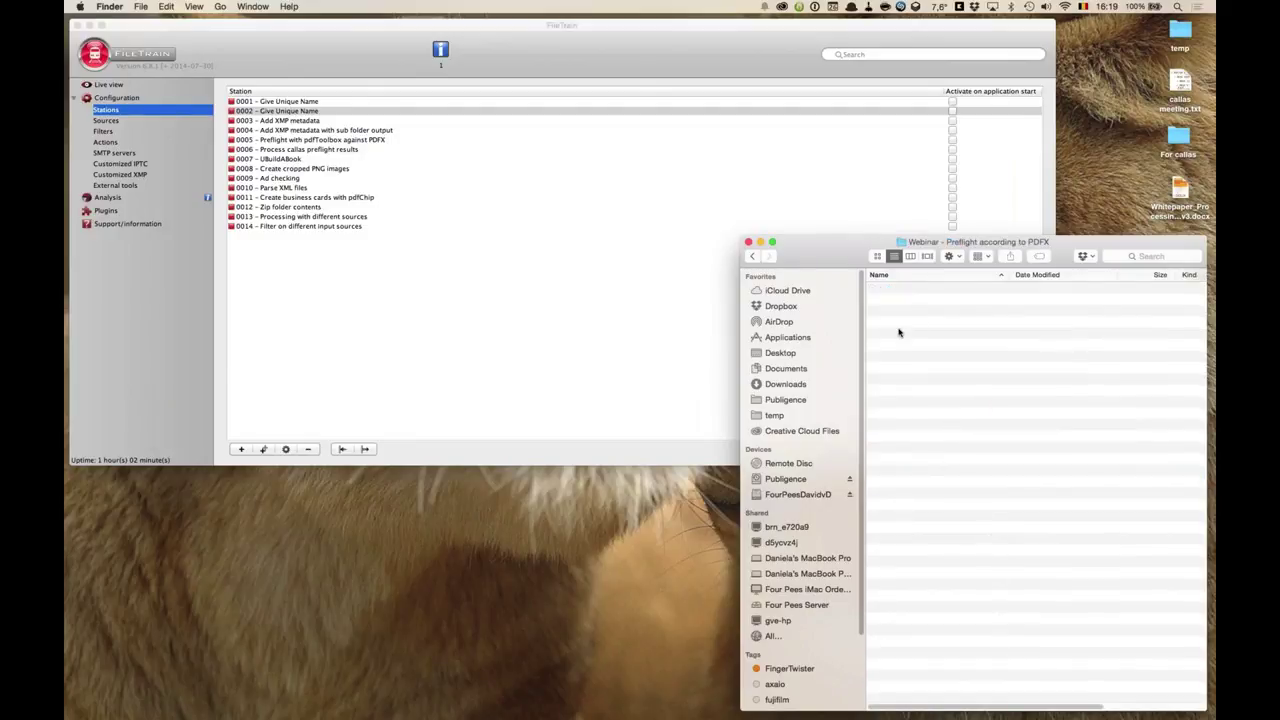
{"action": "right_click", "coordinate": [900, 322]}
{"action": "left_click", "coordinate": [930, 322]}
{"action": "type", "text": "Input"}
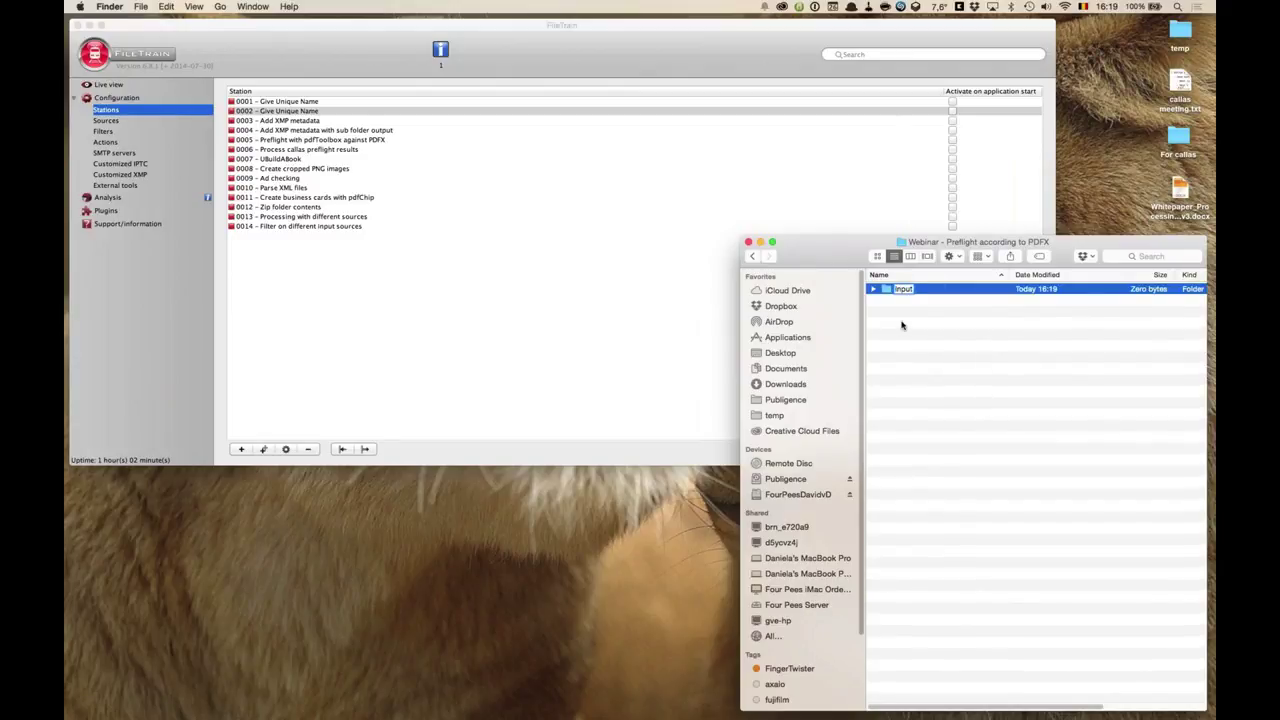
{"action": "key", "text": "Return"}
{"action": "left_click", "coordinate": [940, 326]}
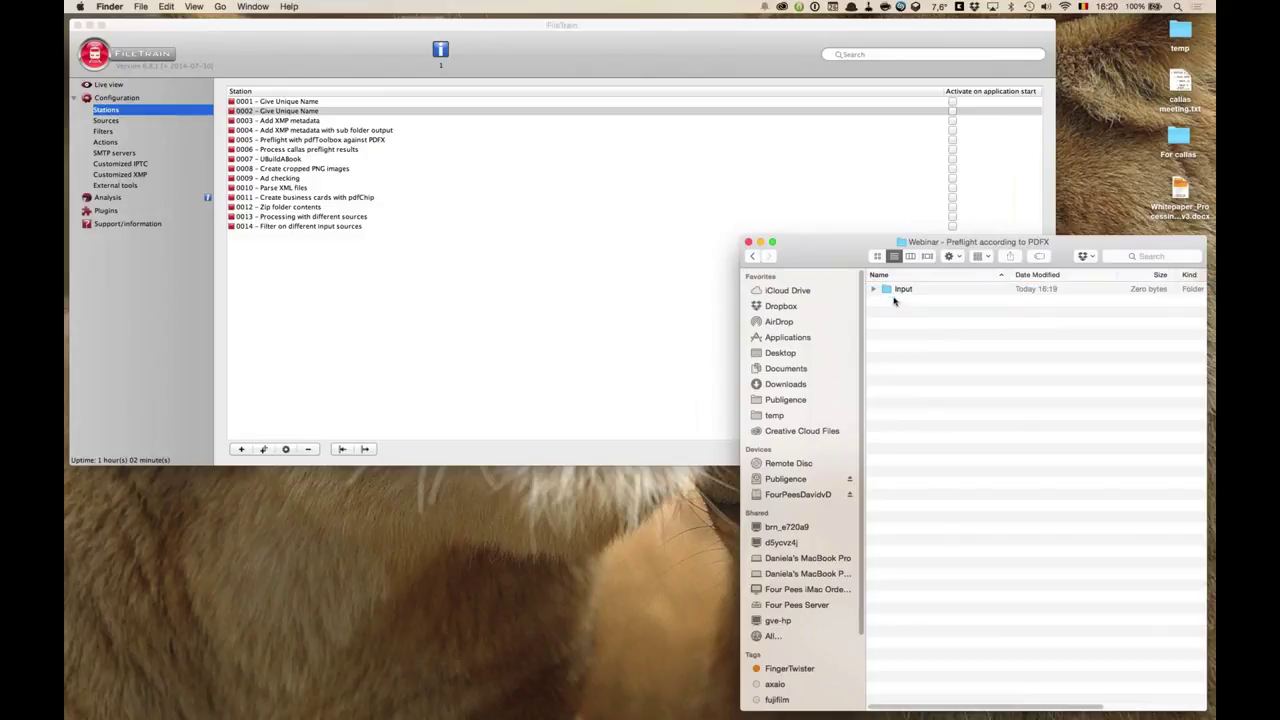
- Add a subfolder named "Good PDF files" alongside the Input folder
{"action": "left_click", "coordinate": [892, 295]}
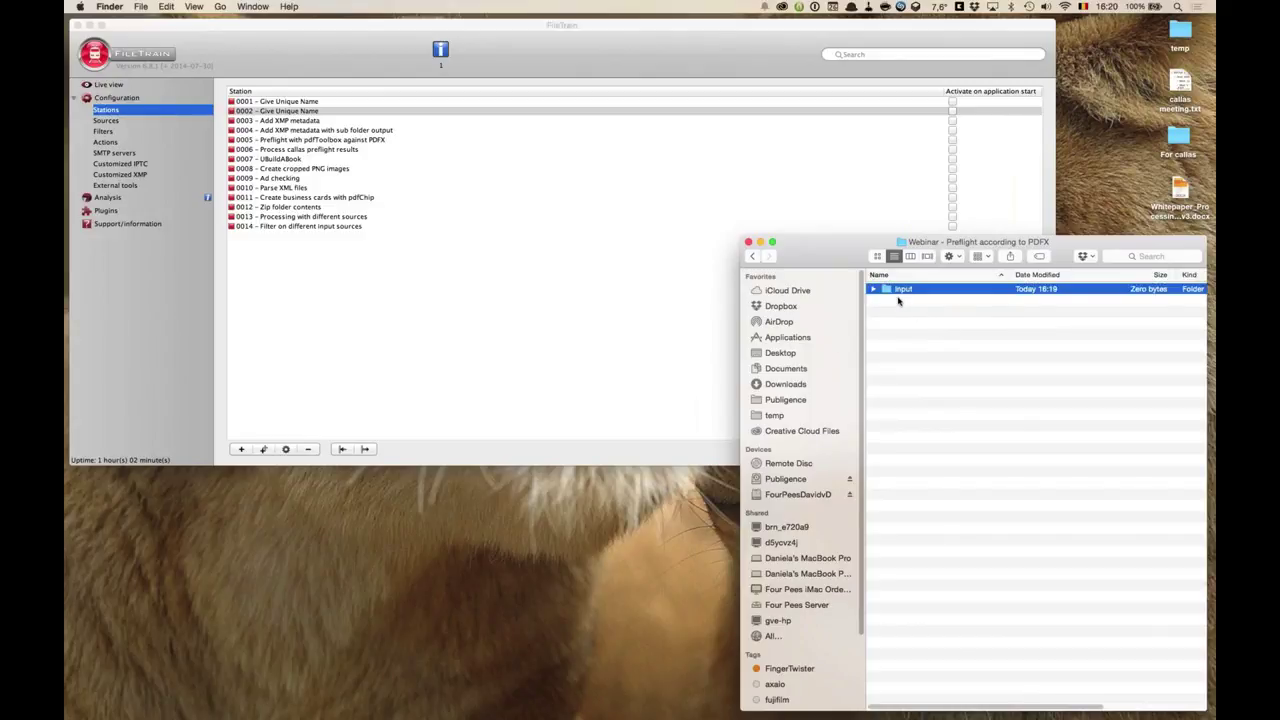
{"action": "right_click", "coordinate": [898, 318]}
{"action": "left_click", "coordinate": [906, 326]}
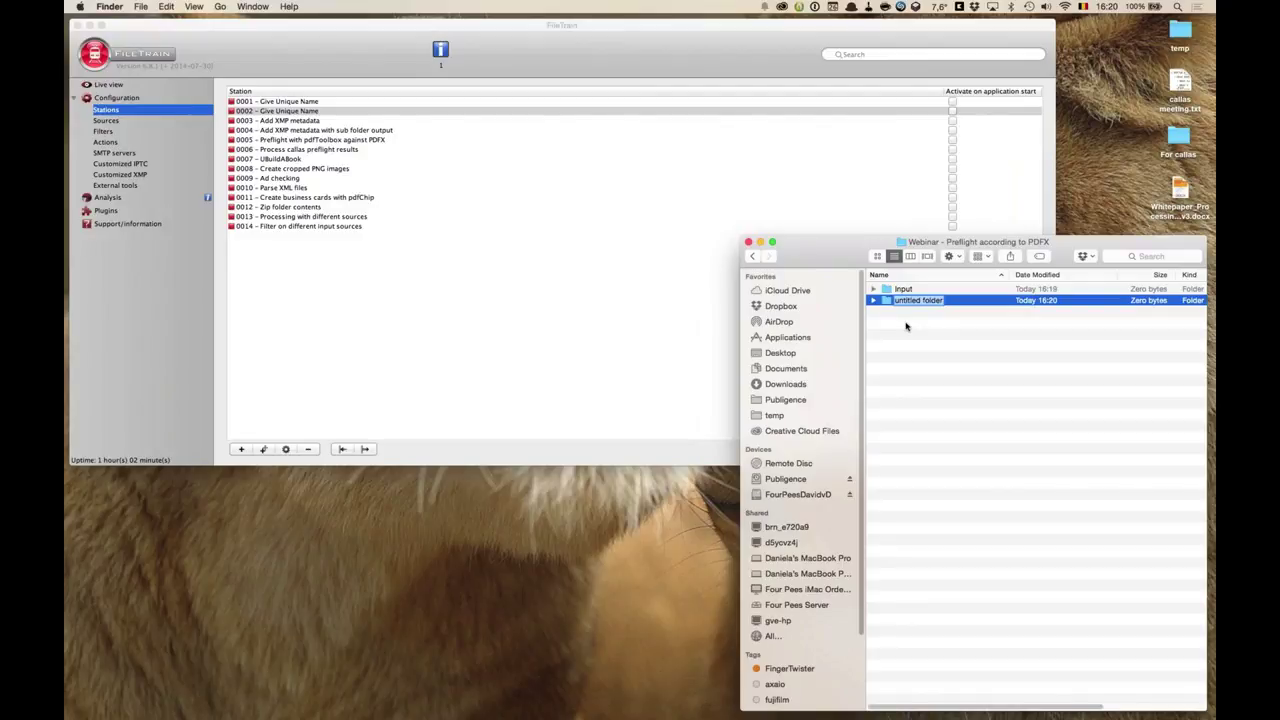
{"action": "type", "text": "Good PDF files"}
{"action": "key", "text": "Return"}
- Add a subfolder named "Bad PDF files" to the webinar folder
{"action": "right_click", "coordinate": [915, 327]}
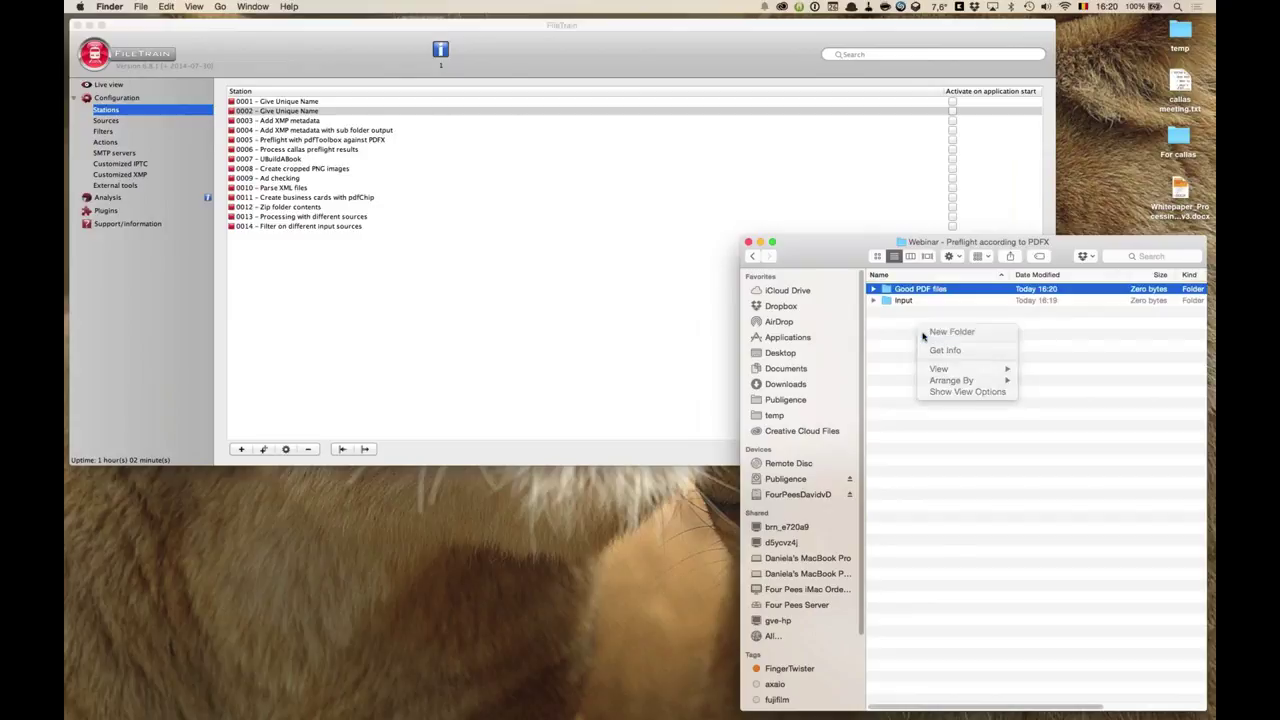
{"action": "left_click", "coordinate": [923, 334]}
{"action": "type", "text": "Bad PDF files"}
{"action": "key", "text": "Return"}
- Add a subfolder named "Reports (PDF & XML)" to the webinar folder
{"action": "right_click", "coordinate": [927, 350]}
{"action": "left_click", "coordinate": [927, 351]}
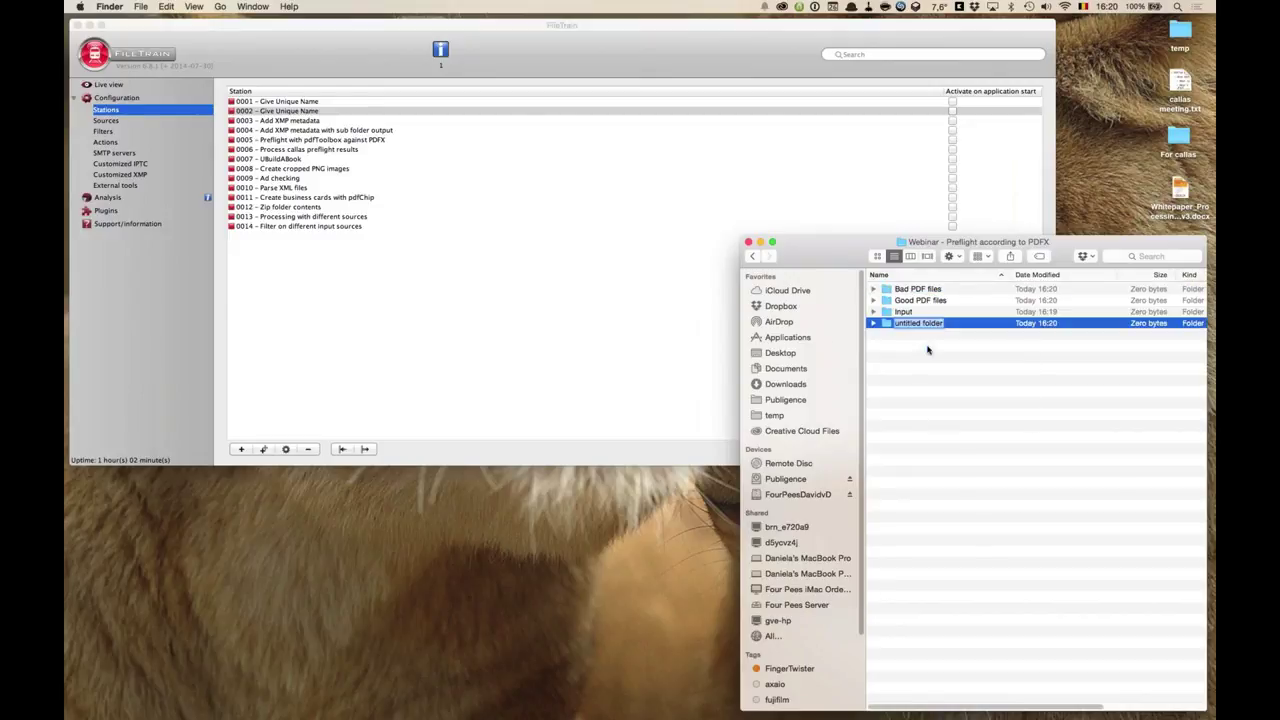
{"action": "type", "text": "Reports (PDF & XML)"}
{"action": "key", "text": "Return"}
{"action": "left_click", "coordinate": [885, 315]}
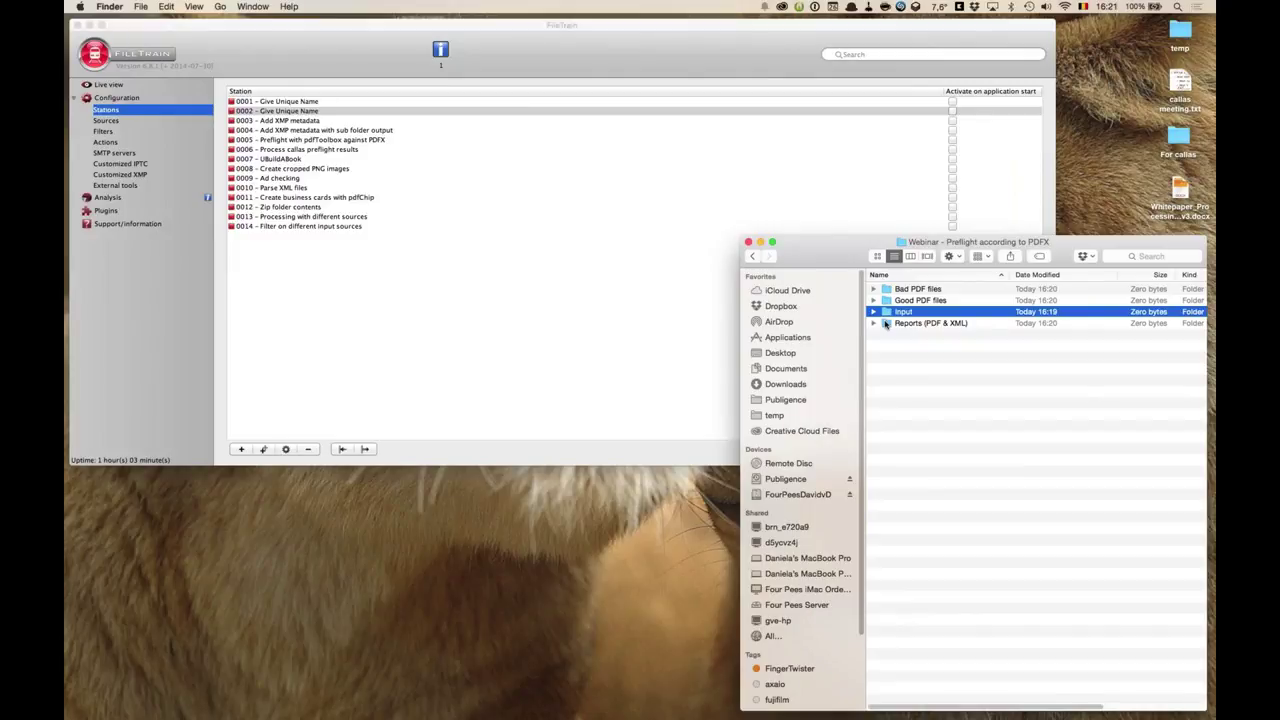
{"action": "left_click", "coordinate": [932, 301]}
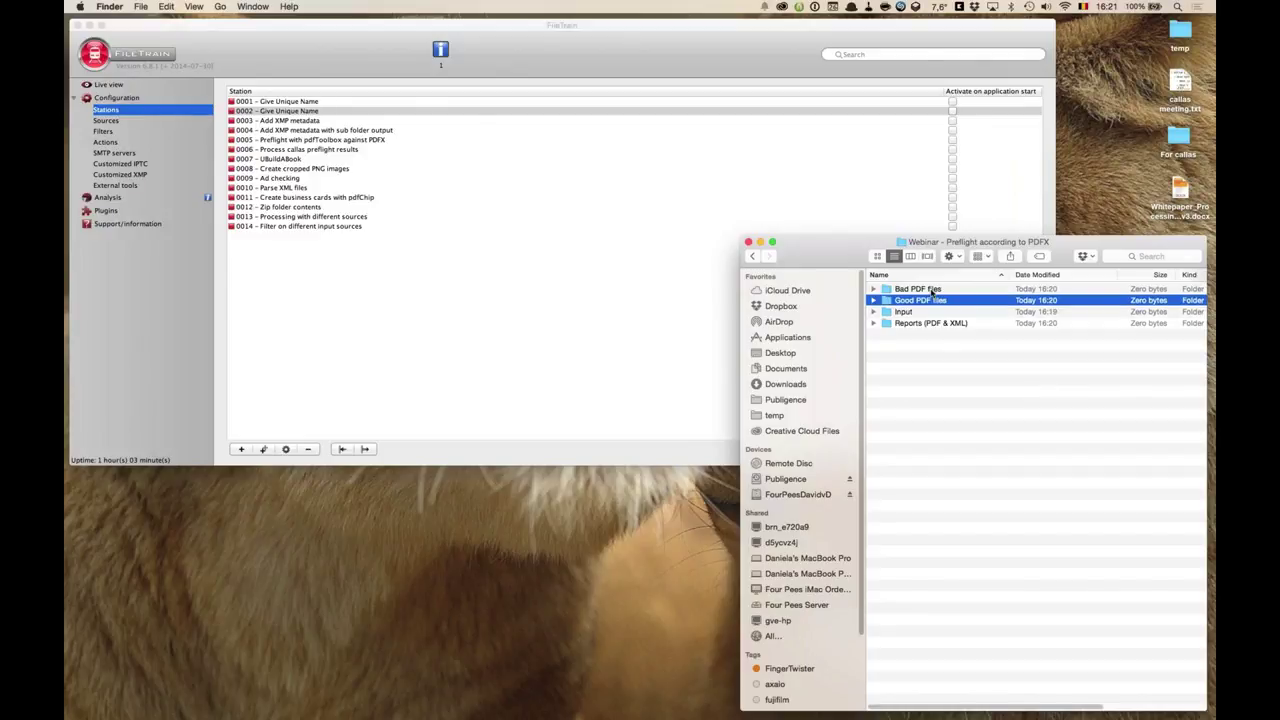
{"action": "left_click", "coordinate": [932, 290]}
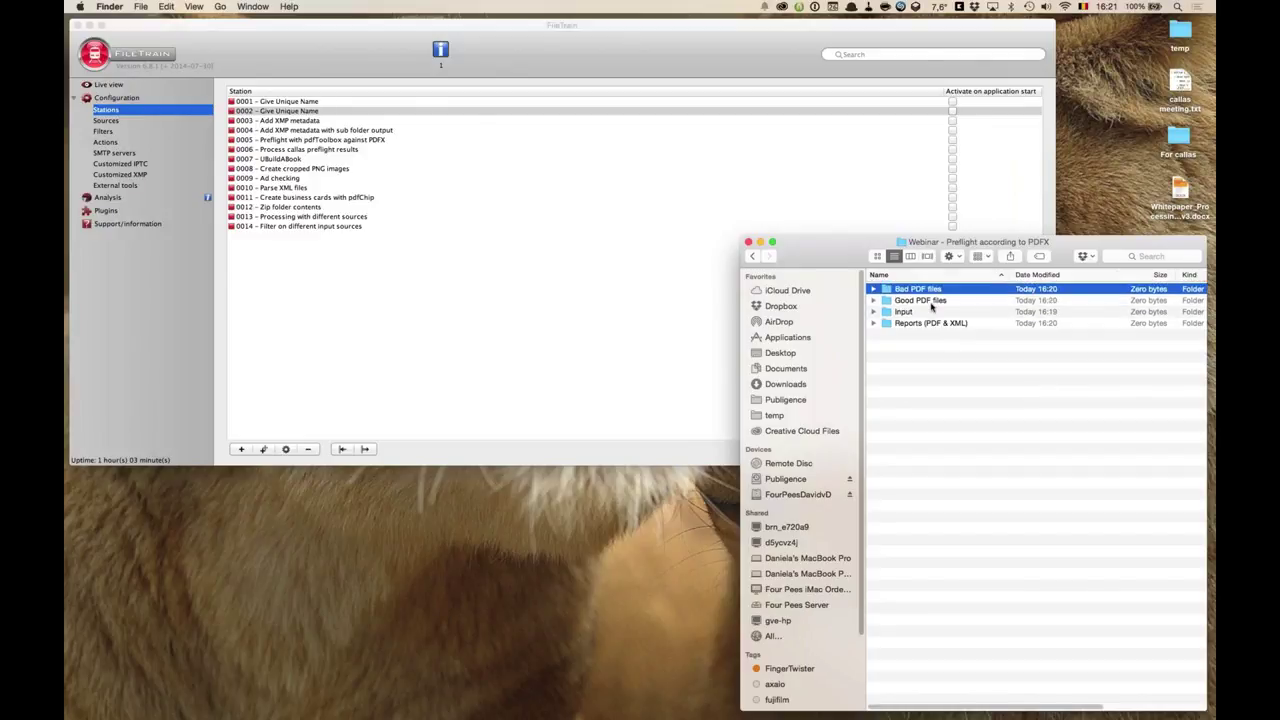
{"action": "left_click", "coordinate": [927, 324]}
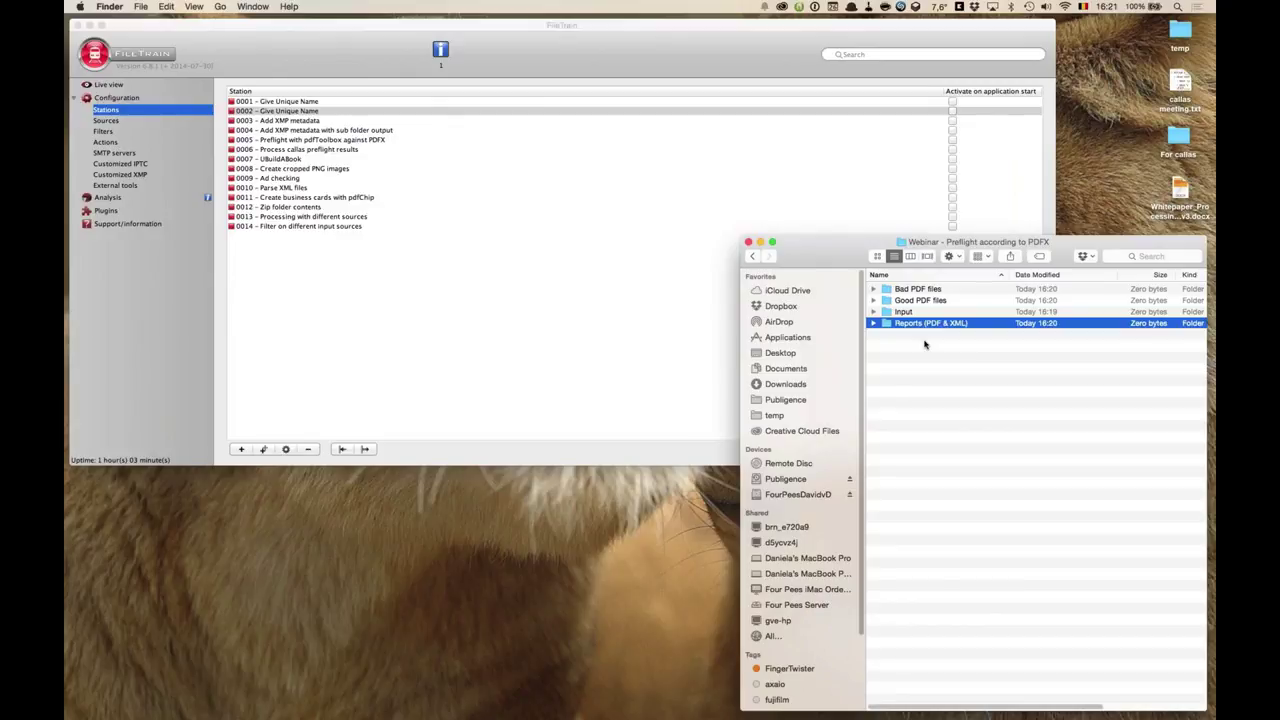
- Create a station named "Webinar - Preflight according to PDF/X" with activation on application start turned off
{"action": "left_click", "coordinate": [594, 291]}
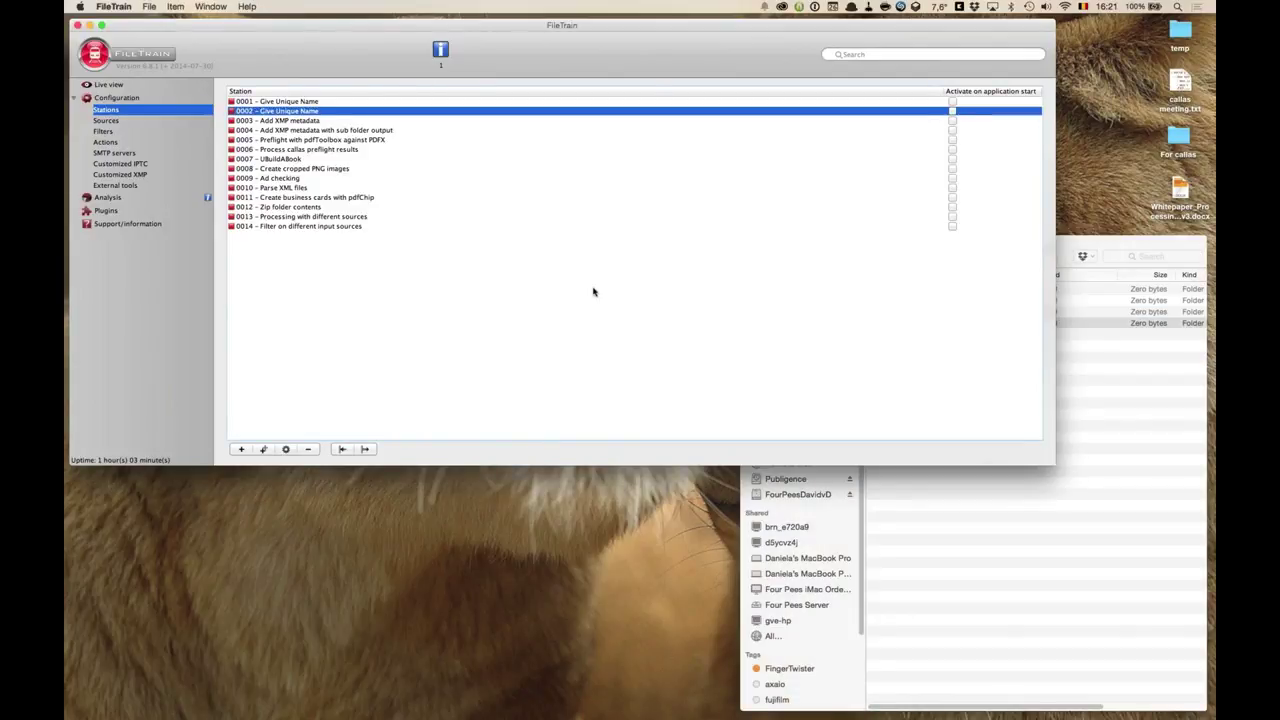
{"action": "left_click", "coordinate": [241, 449]}
{"action": "left_click_drag", "start_coordinate": [661, 22], "coordinate": [565, 87]}
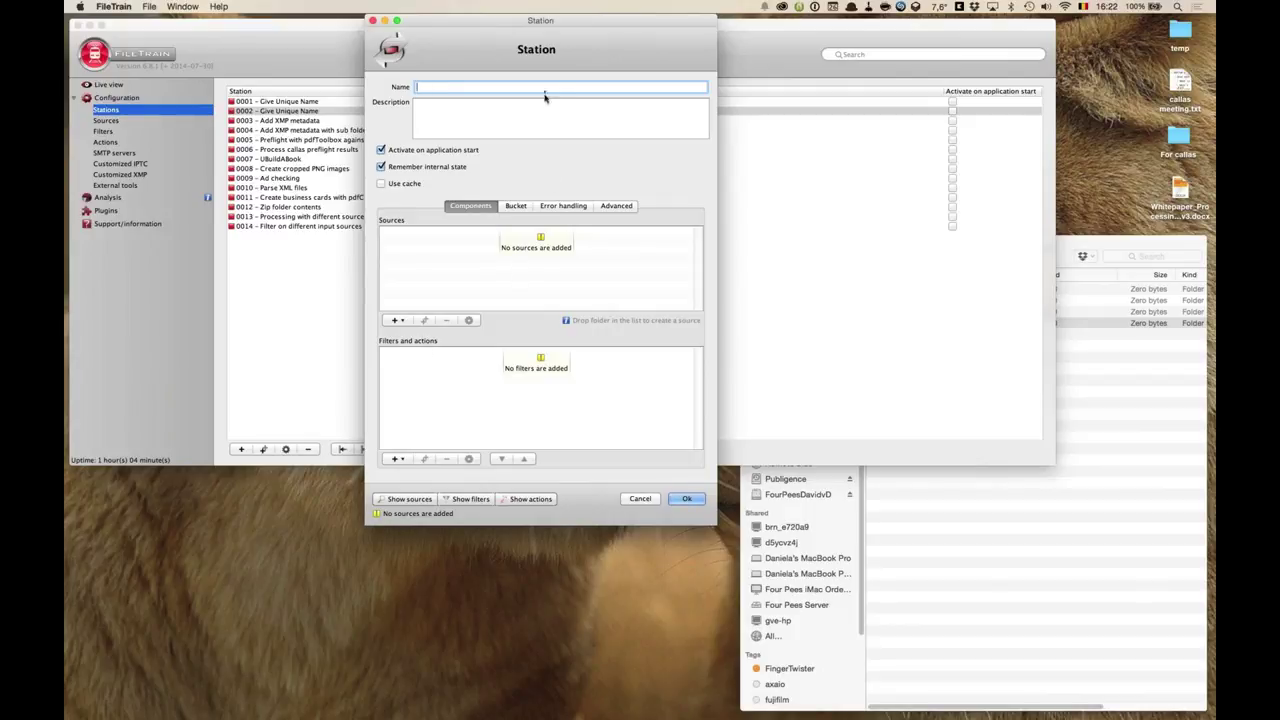
{"action": "type", "text": "Webinar - Preflight according to PDFX"}
{"action": "key", "text": "Left"}
{"action": "type", "text": "/"}
{"action": "left_click", "coordinate": [597, 120]}
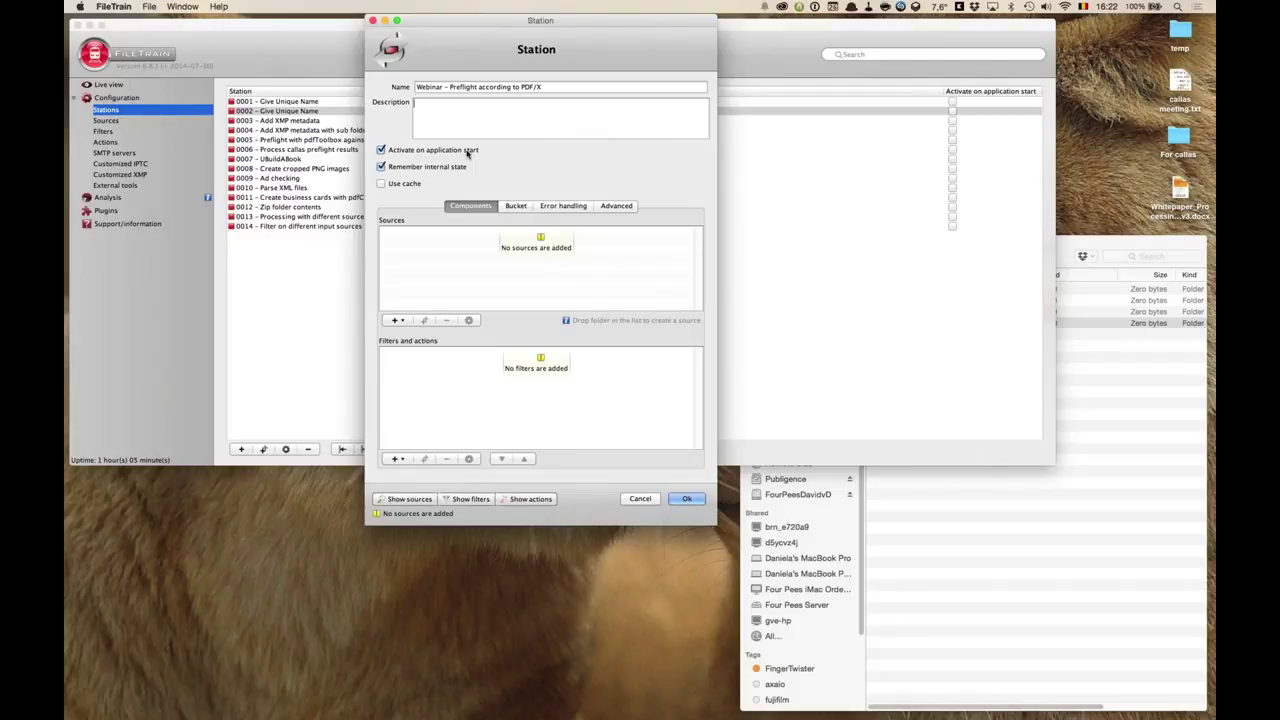
{"action": "left_click", "coordinate": [432, 152]}
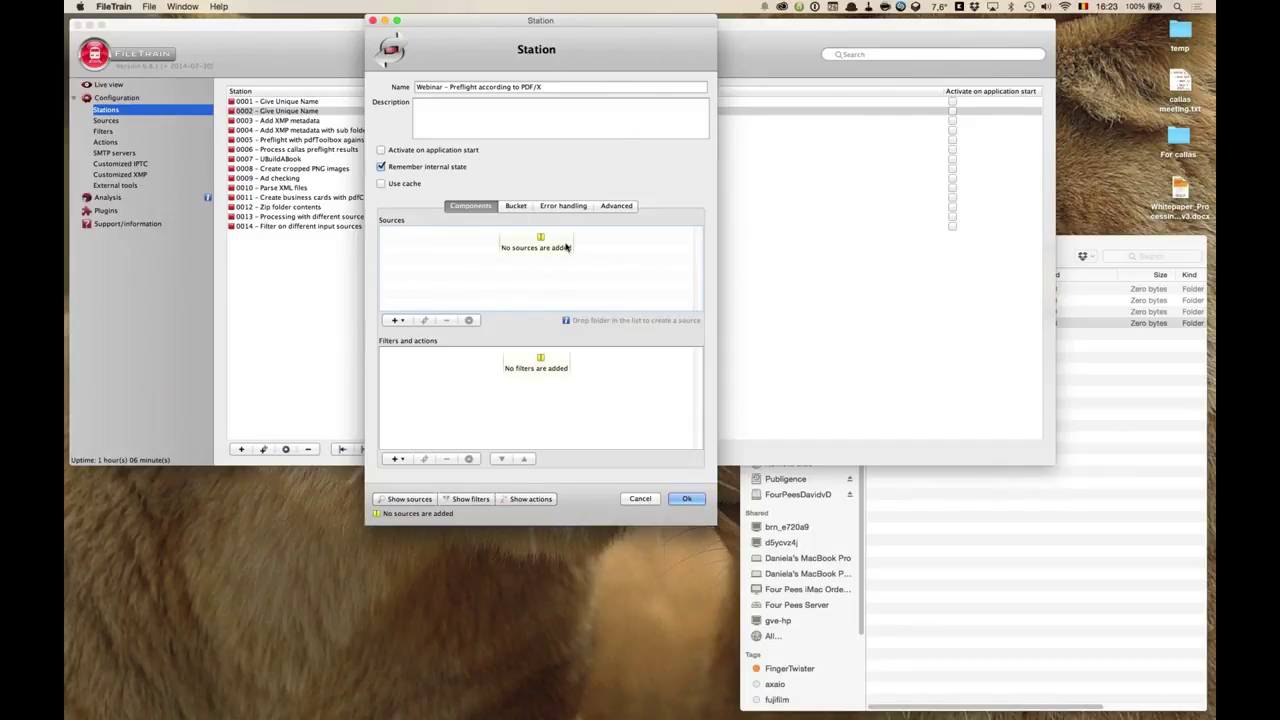
- Add the Input folder from the Finder window as a source of the new station
{"action": "left_click", "coordinate": [403, 321]}
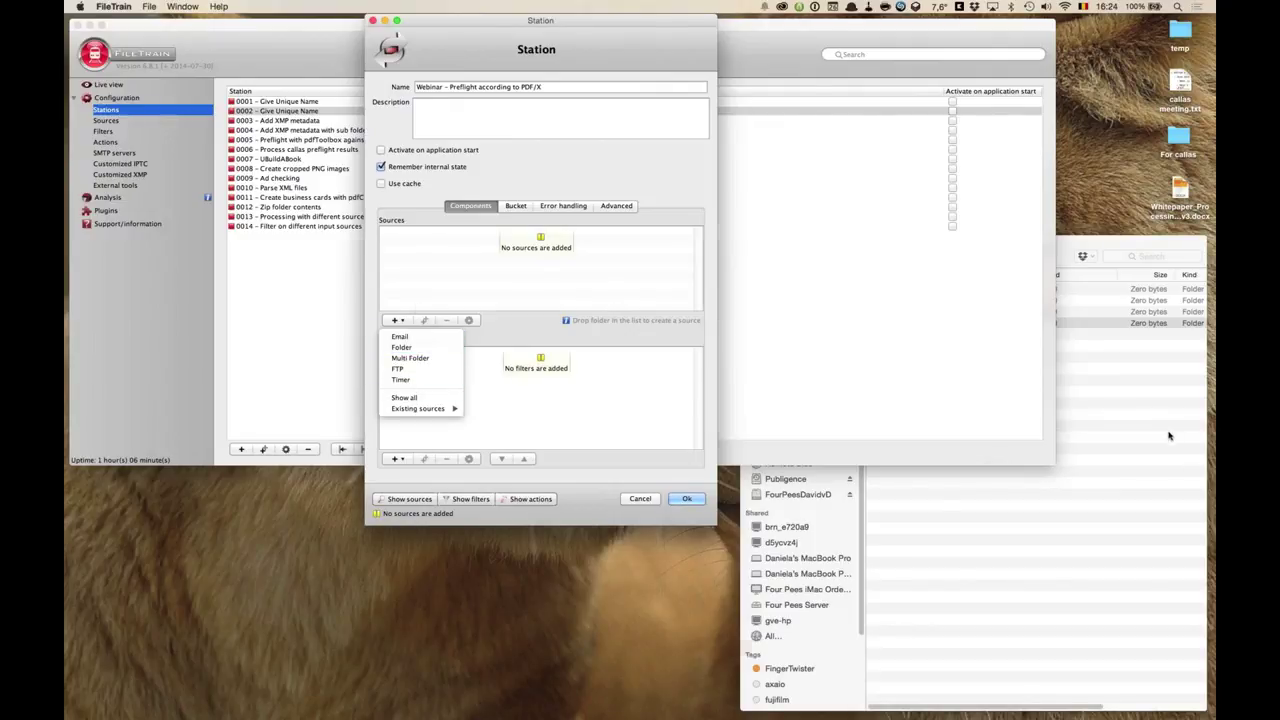
{"action": "left_click", "coordinate": [1124, 456]}
{"action": "left_click", "coordinate": [902, 312]}
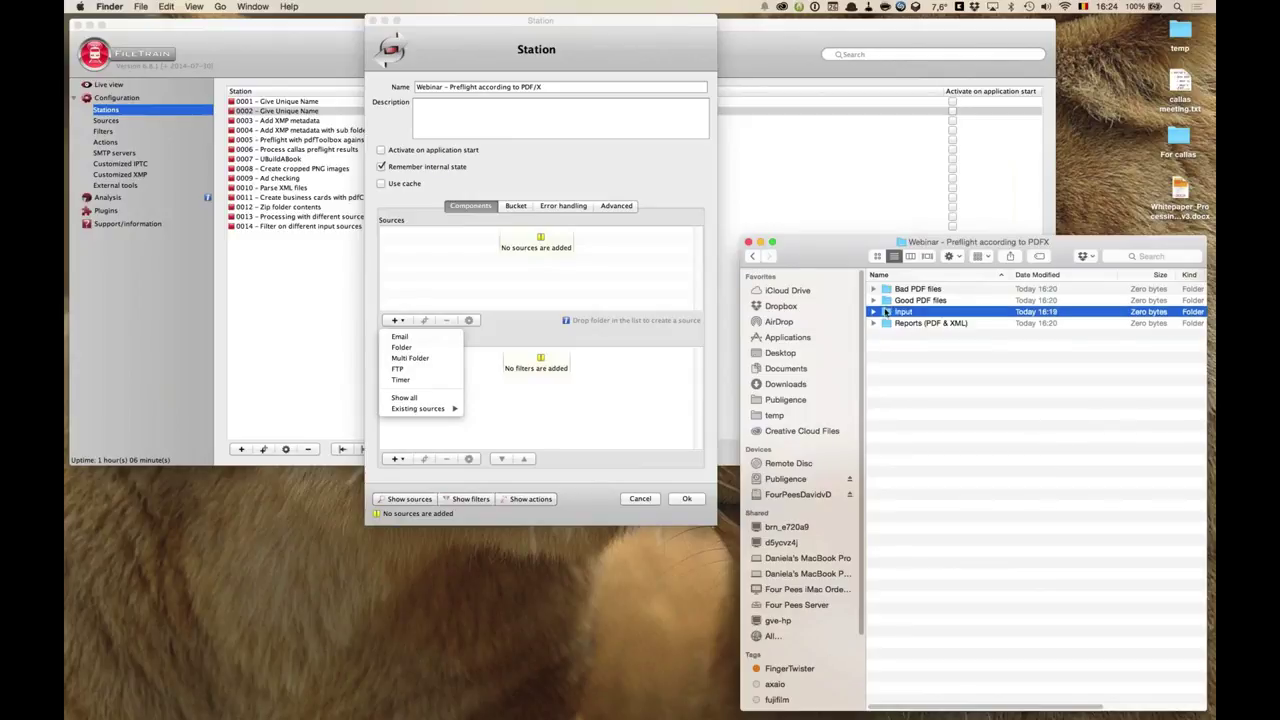
{"action": "left_click_drag", "start_coordinate": [998, 236], "coordinate": [1004, 472]}
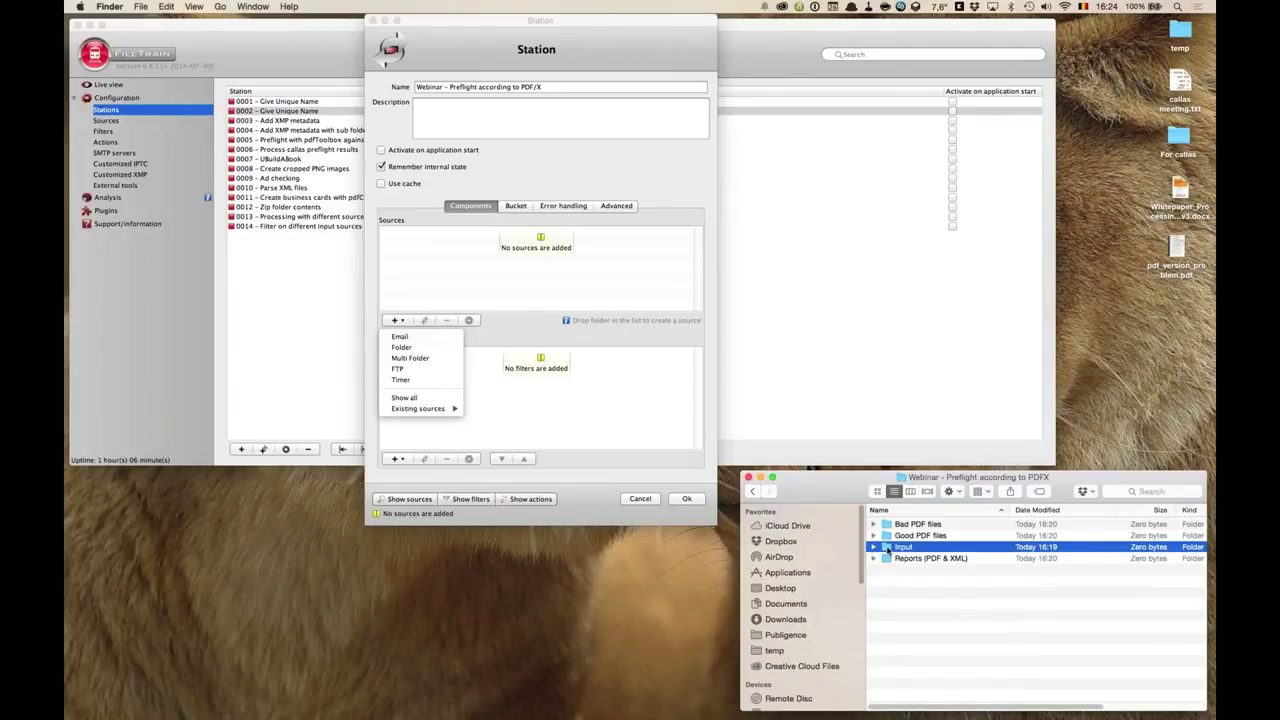
{"action": "left_click_drag", "start_coordinate": [886, 549], "coordinate": [518, 289]}
{"action": "left_click", "coordinate": [465, 236]}
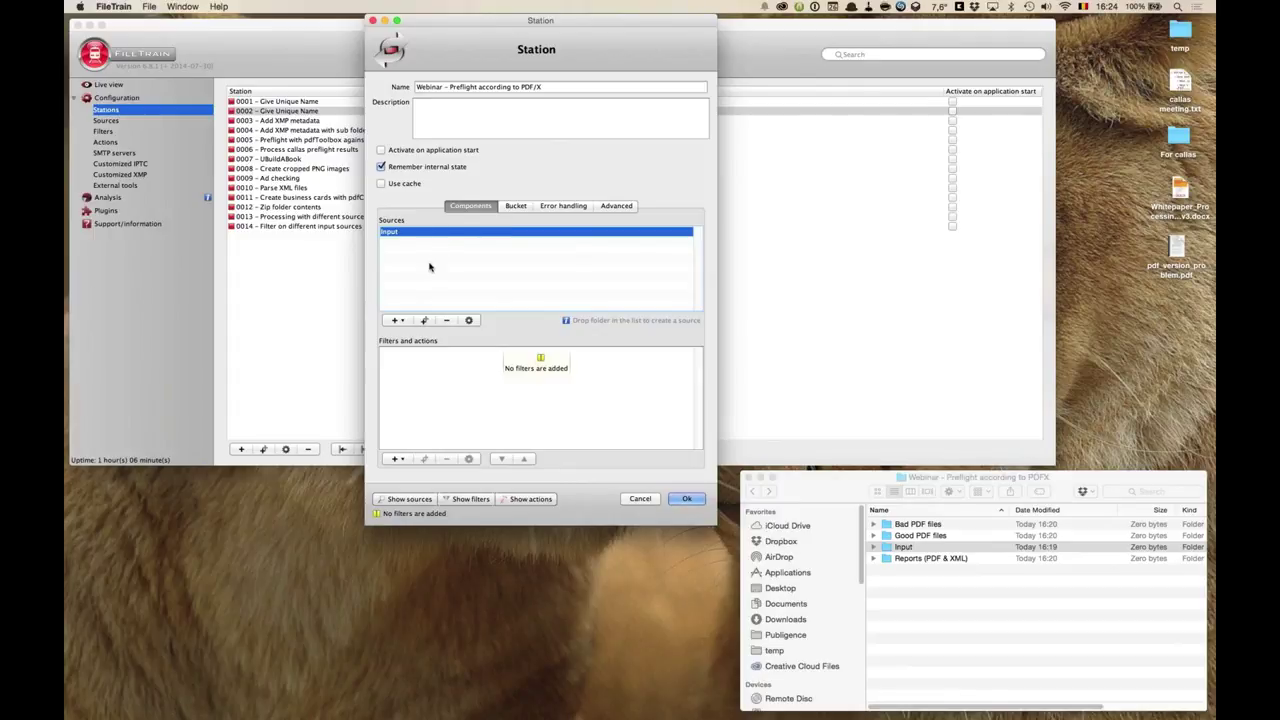
{"action": "left_click", "coordinate": [395, 320]}
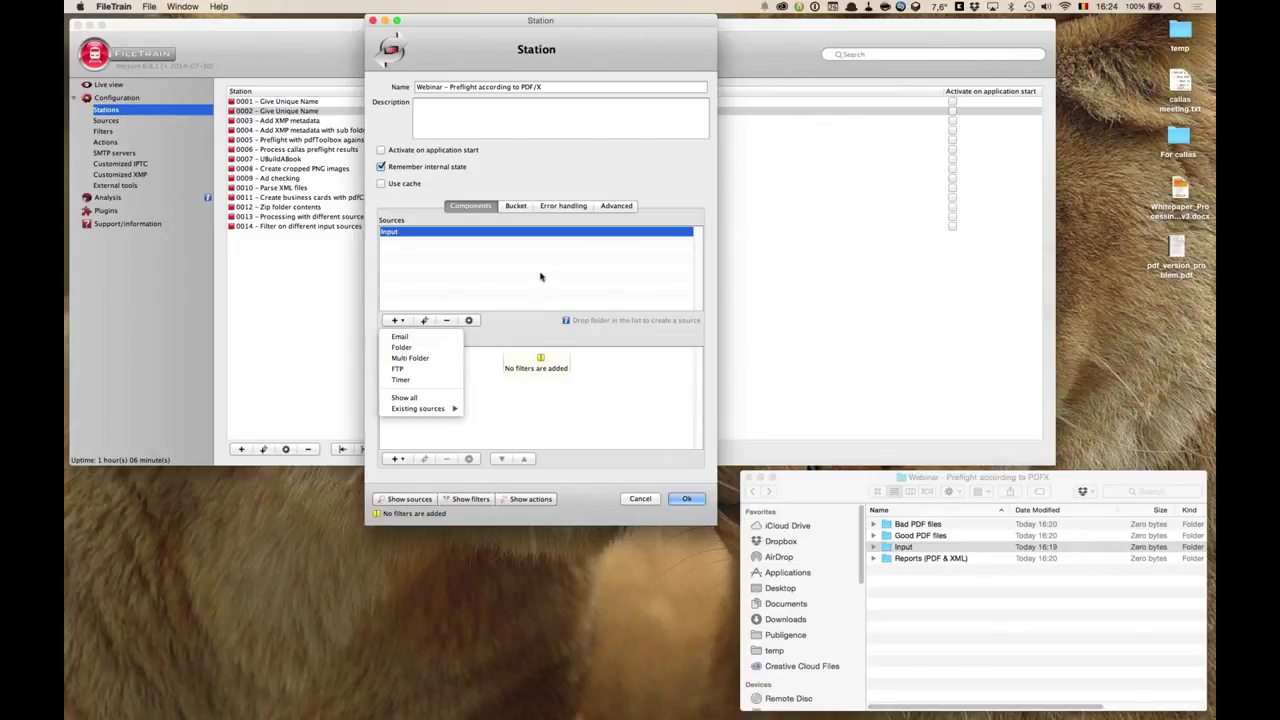
{"action": "left_click", "coordinate": [539, 279]}
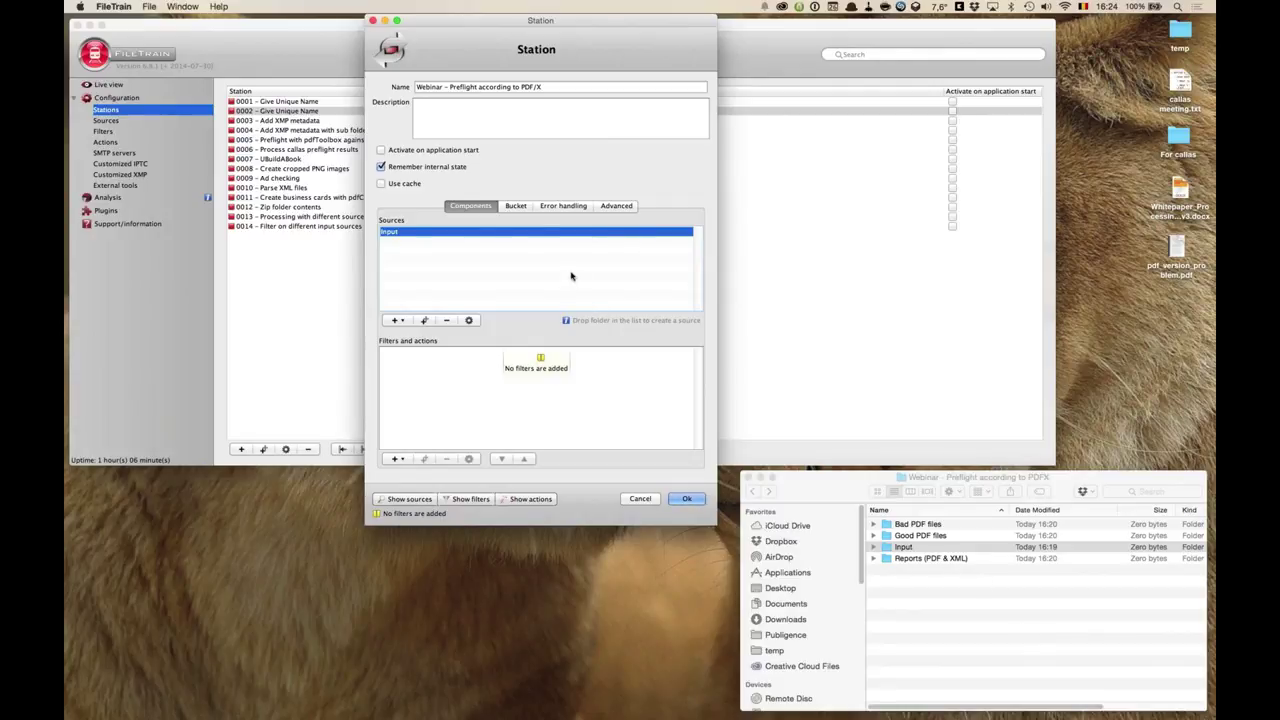
- Rename the station's Input folder source to "Webinar - Input"
{"action": "mouse_move", "coordinate": [539, 236]}
{"action": "double_click", "coordinate": [522, 236]}
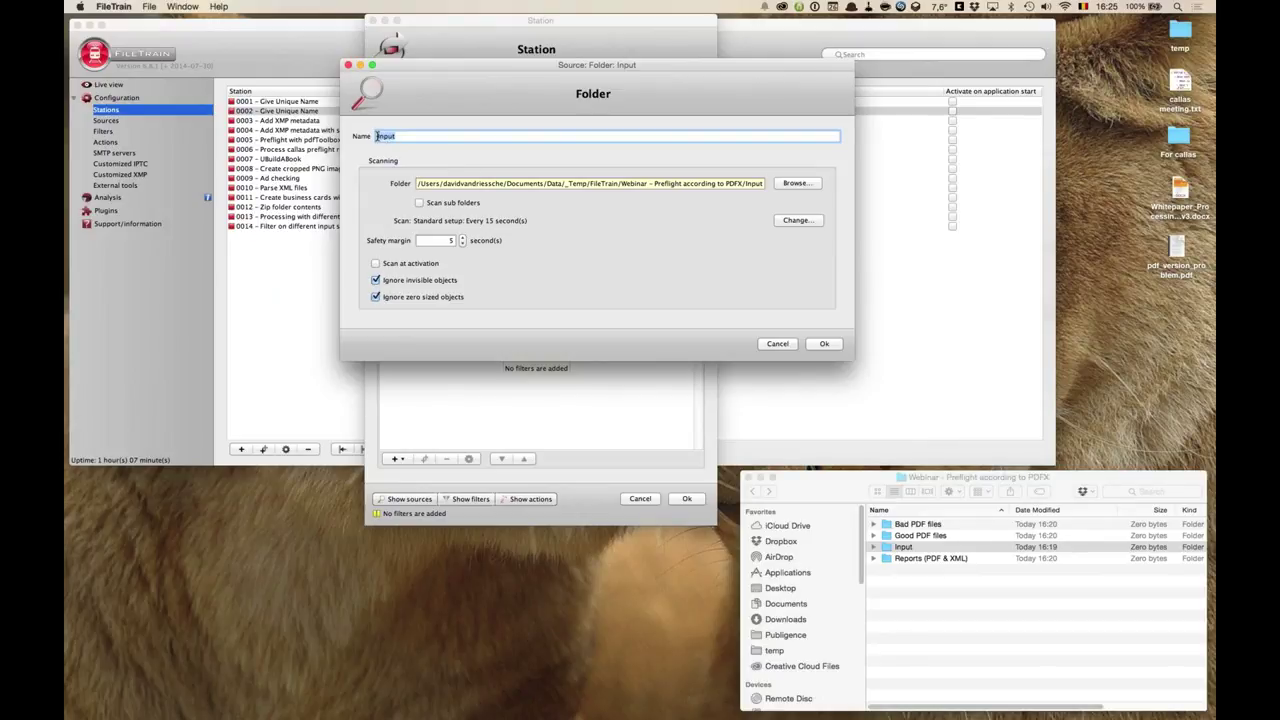
{"action": "left_click", "coordinate": [378, 136]}
{"action": "type", "text": "Webinar -"}
{"action": "key", "text": "super+Right"}
{"action": "left_click", "coordinate": [420, 183]}
{"action": "left_click_drag", "start_coordinate": [420, 183], "coordinate": [773, 183]}
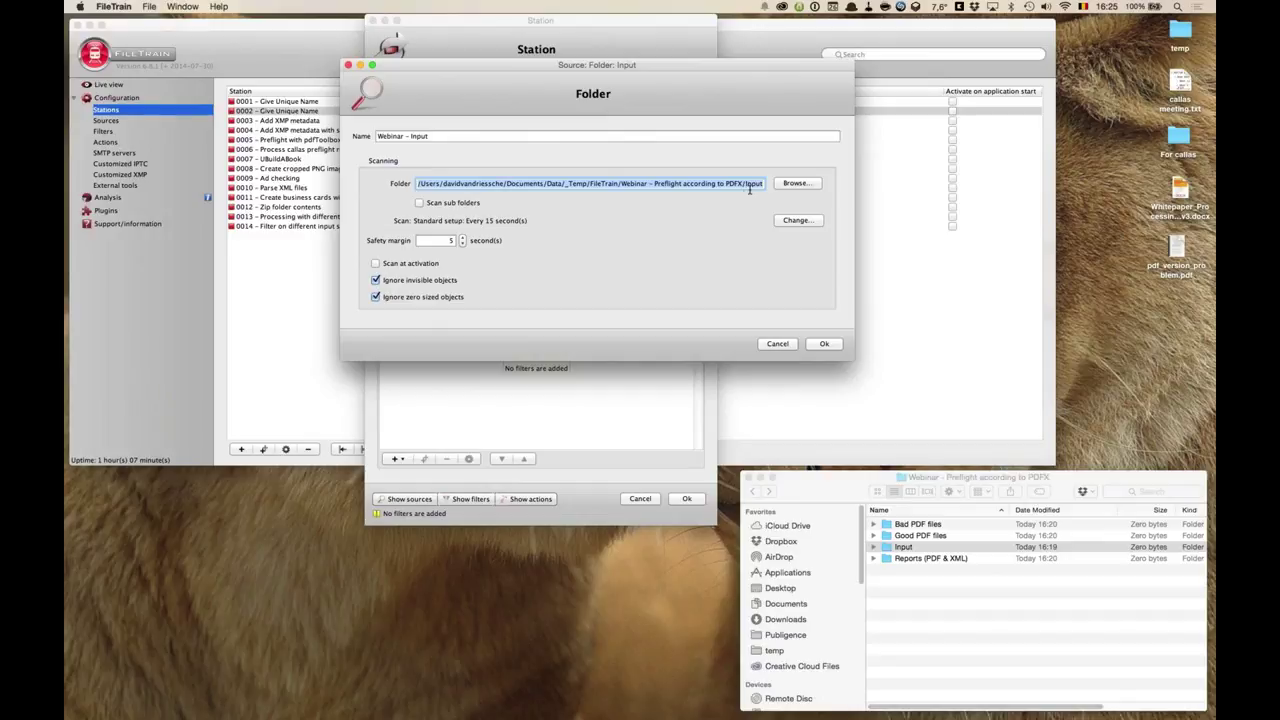
{"action": "left_click", "coordinate": [762, 183]}
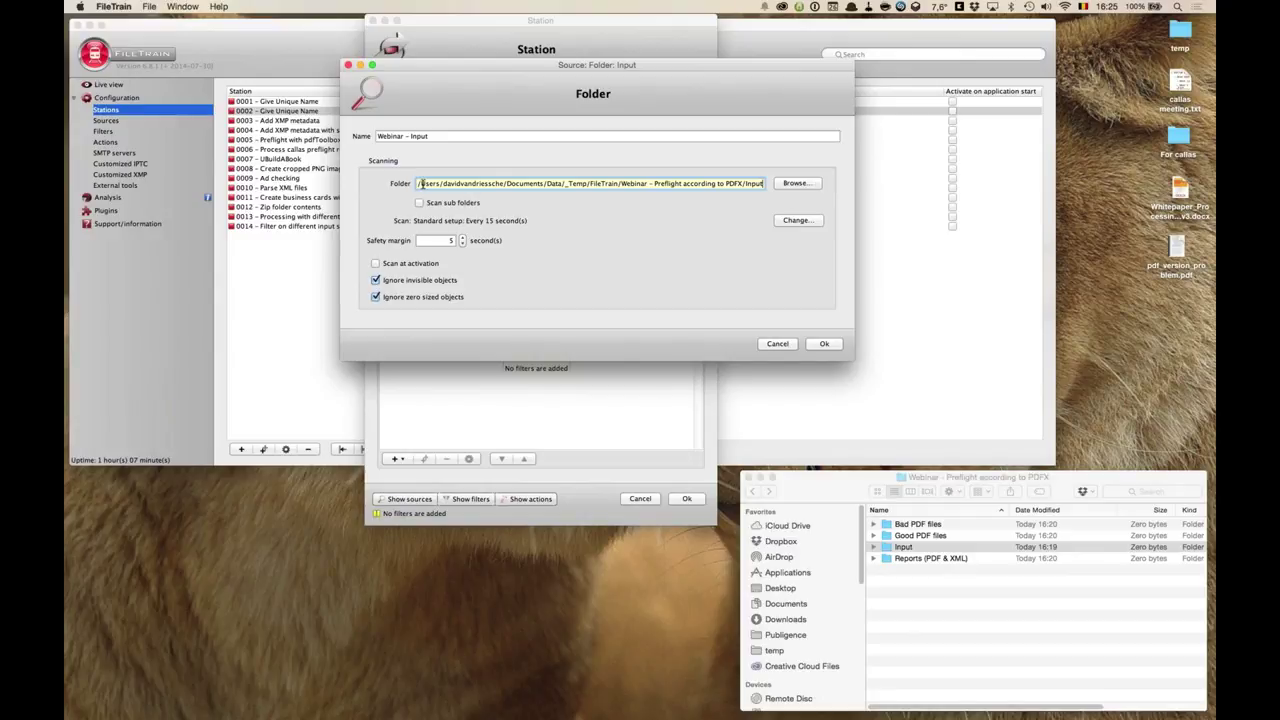
{"action": "left_click_drag", "start_coordinate": [422, 185], "coordinate": [773, 188]}
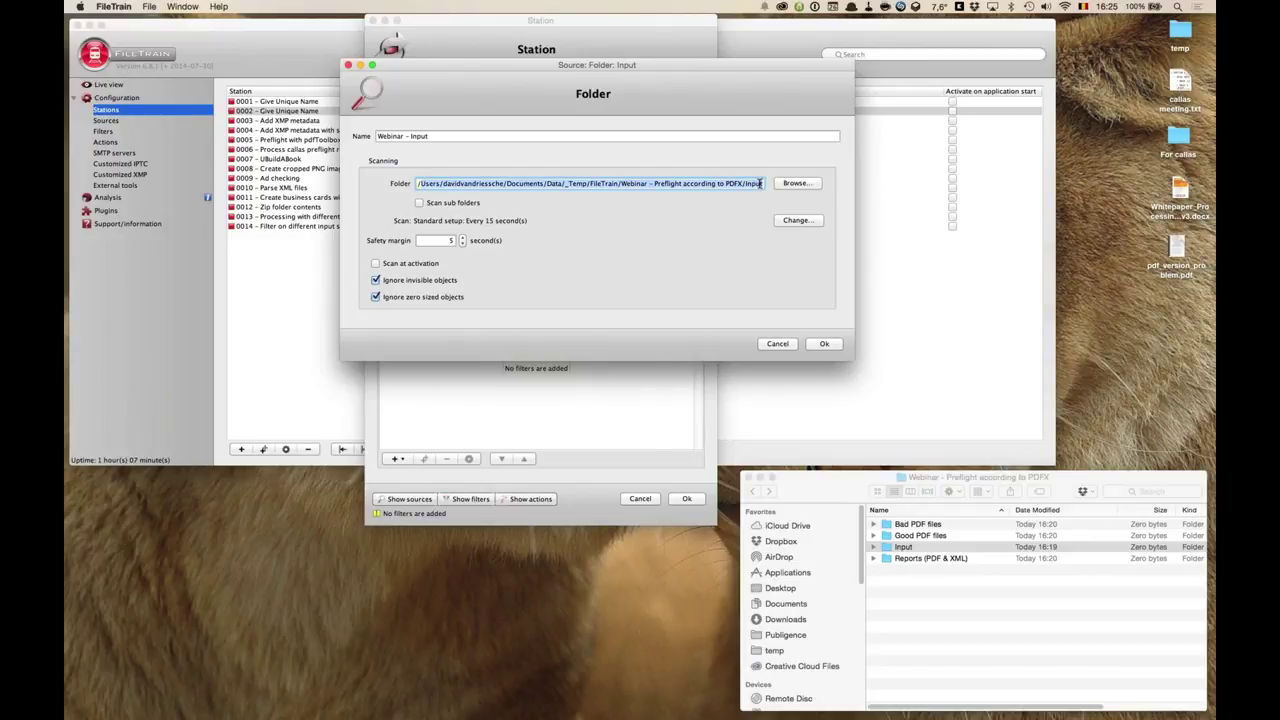
{"action": "left_click", "coordinate": [420, 203]}
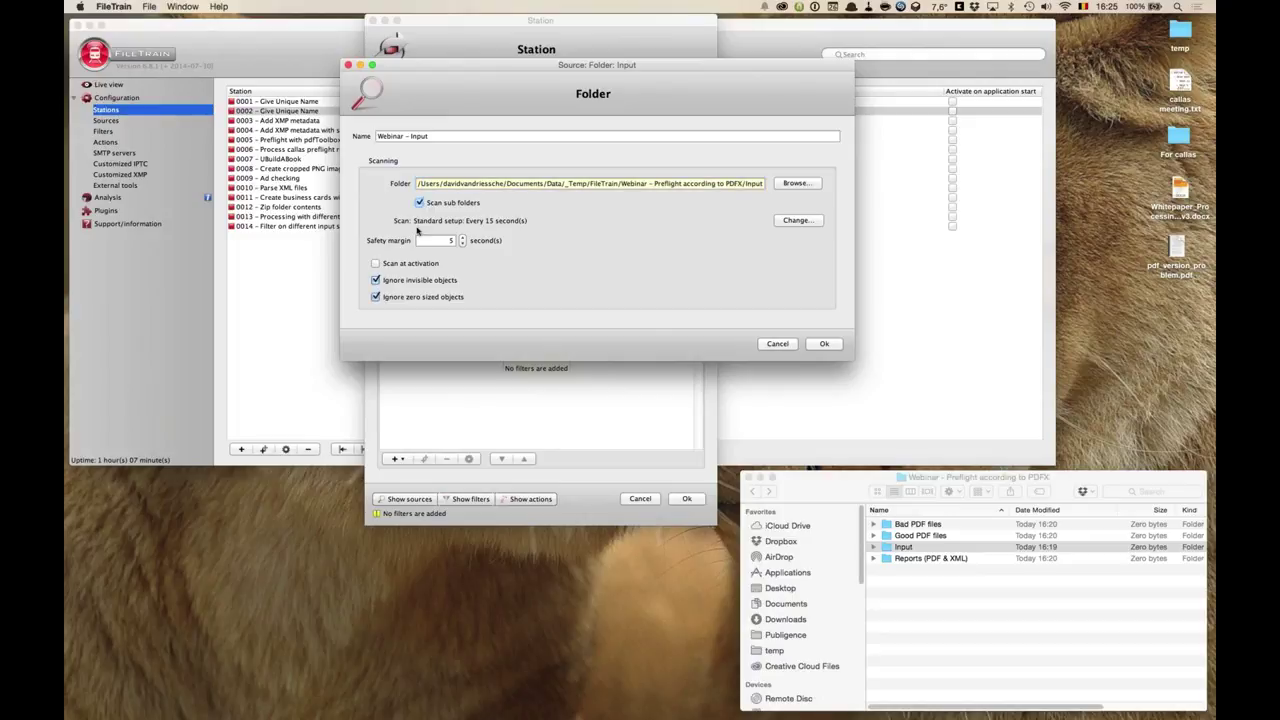
{"action": "left_click", "coordinate": [420, 203]}
- Set the source folder's scan schedule to every 1 second
{"action": "left_click", "coordinate": [792, 221]}
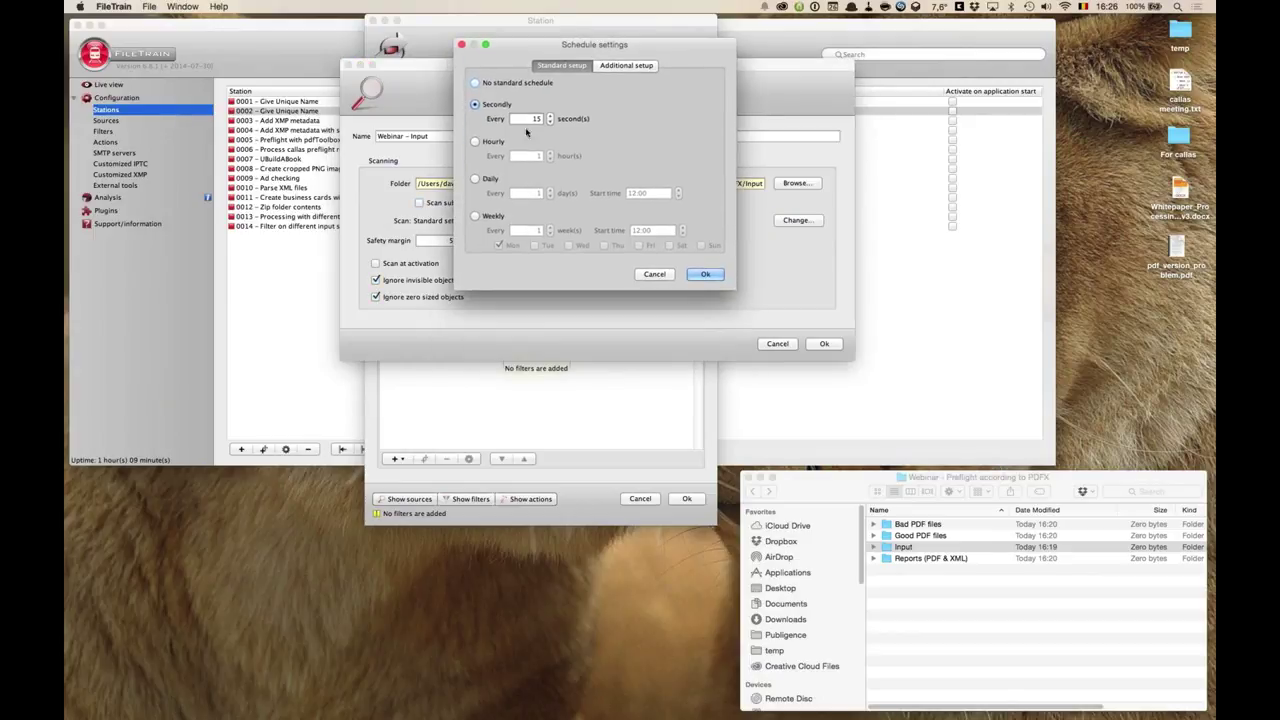
{"action": "left_click_drag", "start_coordinate": [534, 119], "coordinate": [548, 120]}
{"action": "type", "text": "1"}
- Try a weekly scan schedule starting at 06:00 on Monday through Friday
{"action": "left_click", "coordinate": [474, 217]}
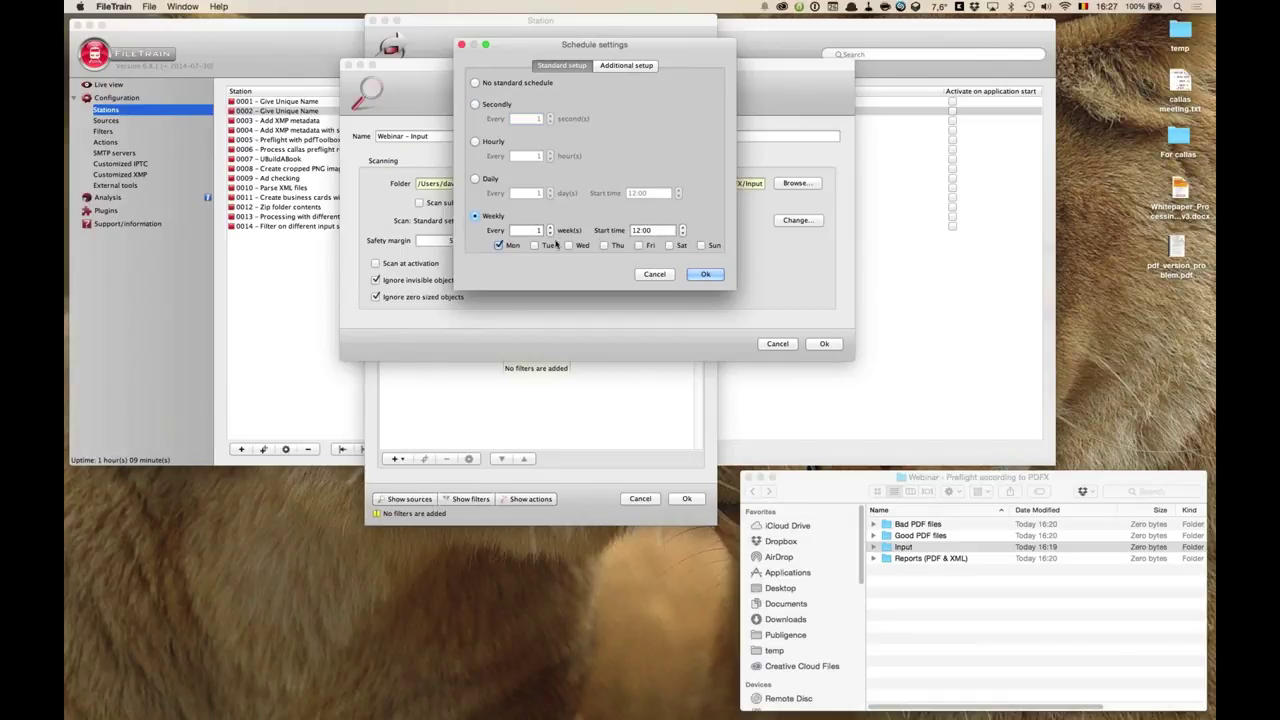
{"action": "left_click", "coordinate": [498, 245]}
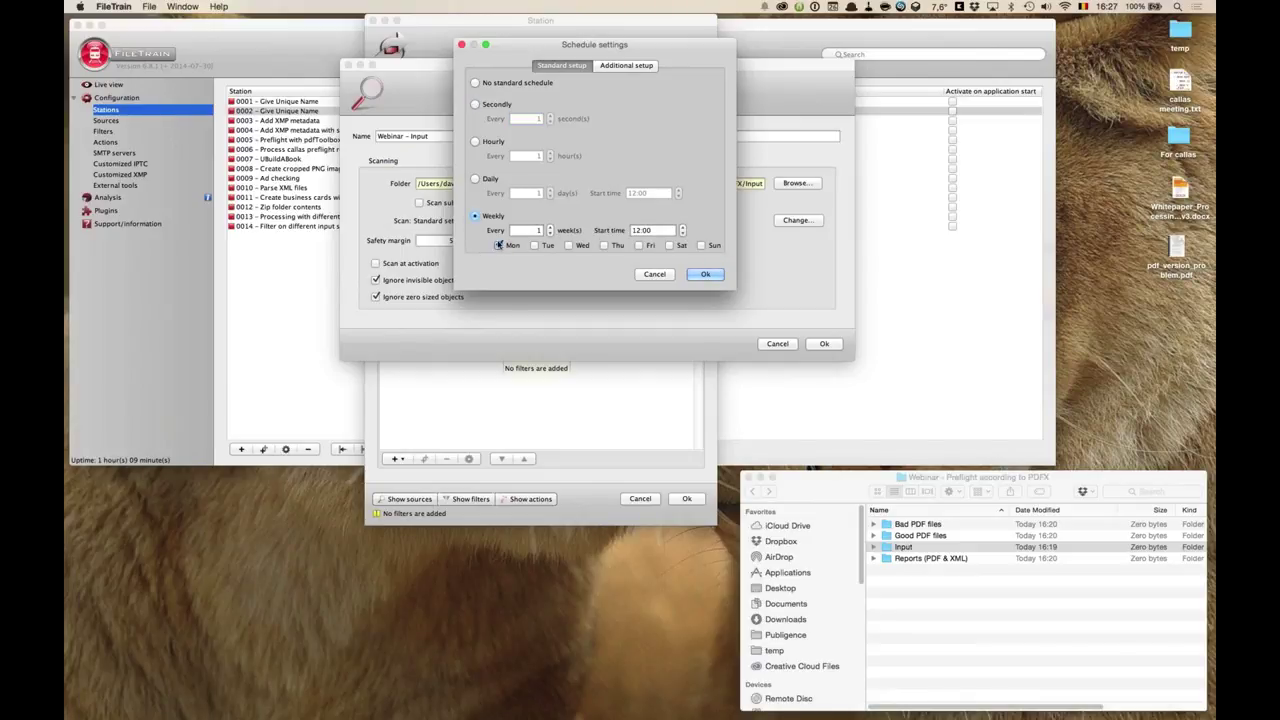
{"action": "triple_click", "coordinate": [646, 231]}
{"action": "type", "text": "6:00"}
{"action": "left_click", "coordinate": [535, 245]}
{"action": "left_click", "coordinate": [569, 245]}
{"action": "left_click", "coordinate": [604, 245]}
{"action": "left_click", "coordinate": [638, 247]}
- Apply the secondly scan schedule and set the source's safety margin to 1 second
{"action": "left_click", "coordinate": [475, 104]}
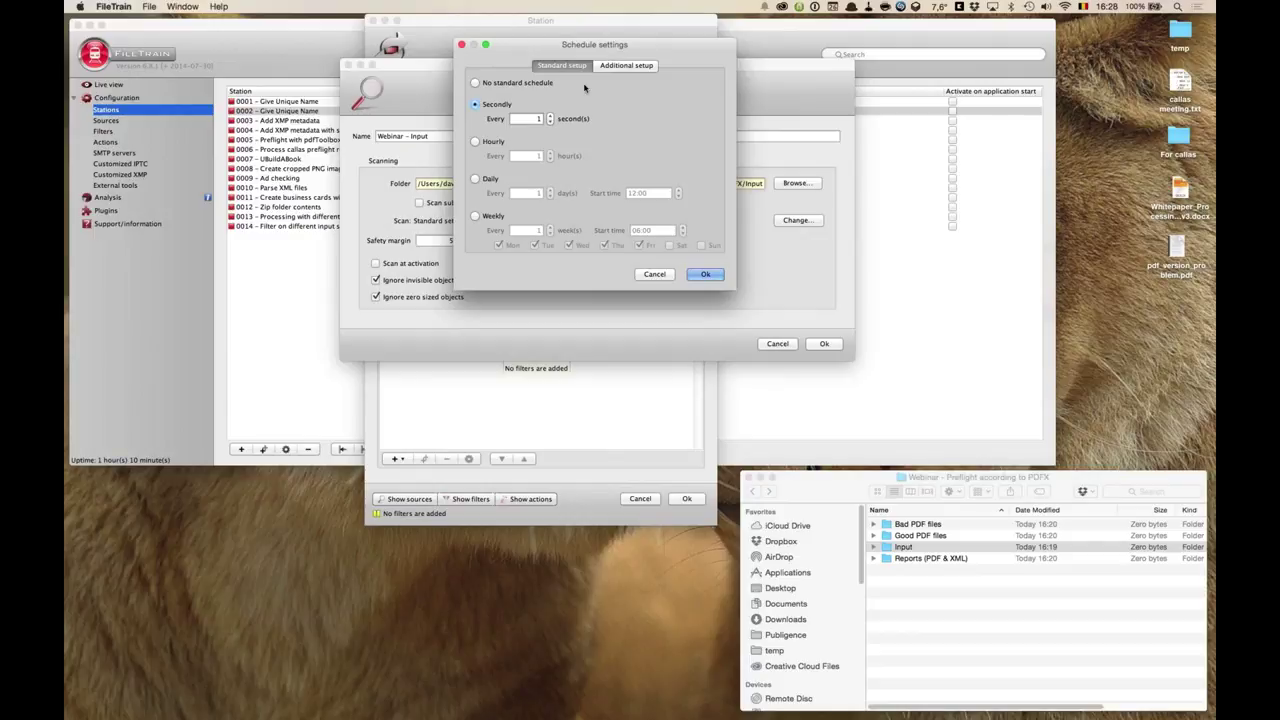
{"action": "key", "text": "Return"}
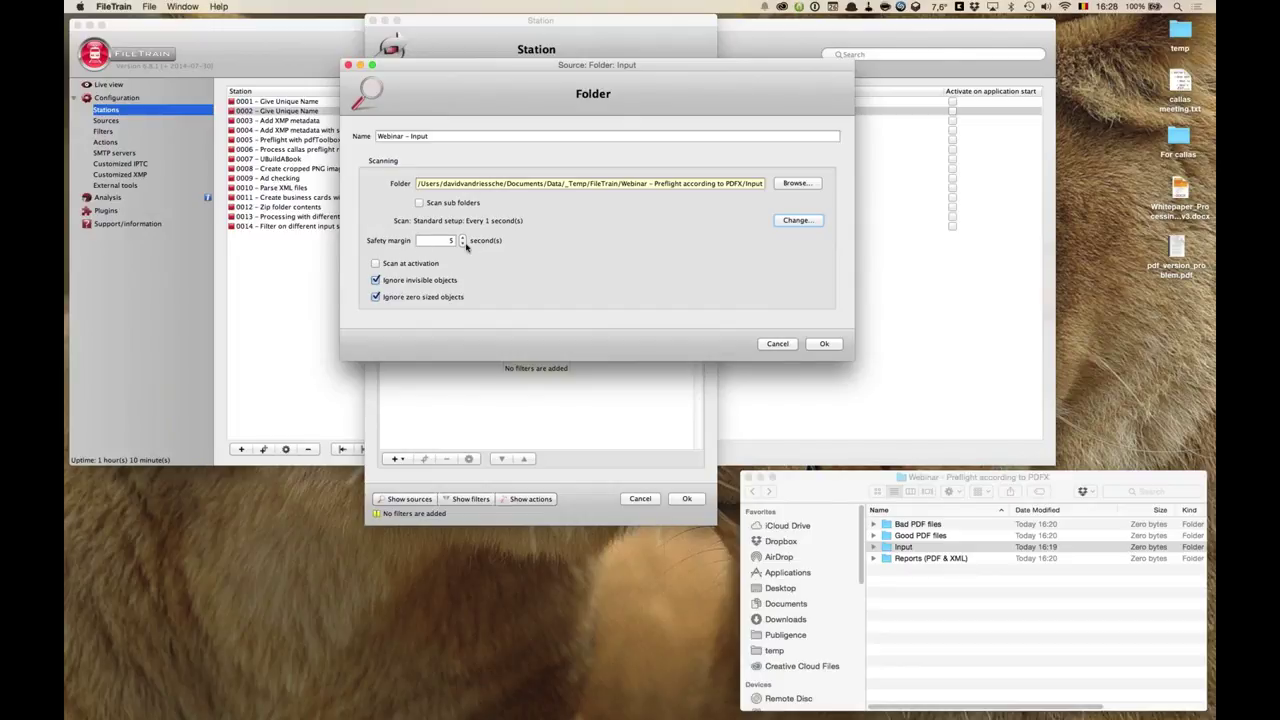
{"action": "left_click", "coordinate": [463, 242]}
{"action": "type", "text": "1"}
{"action": "left_click", "coordinate": [837, 344]}
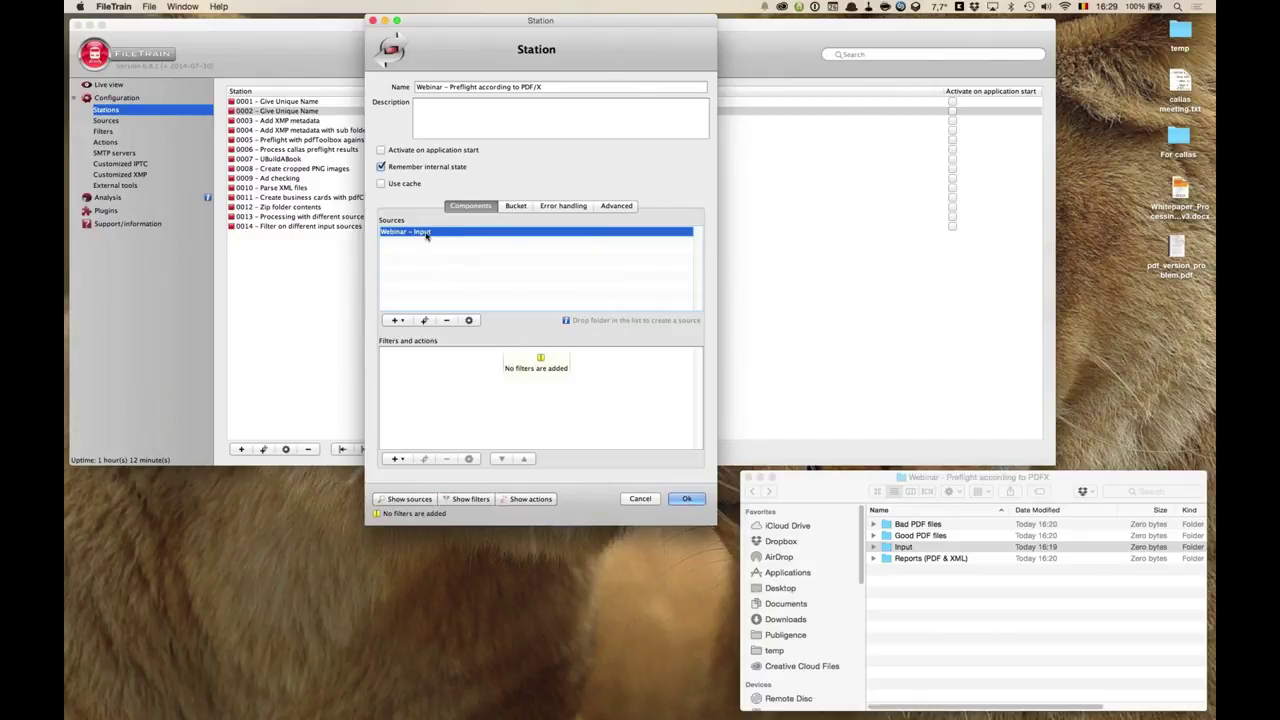
- Add the existing "*** All PDF files" filter to the station and open its settings
{"action": "mouse_move", "coordinate": [428, 233]}
{"action": "left_click", "coordinate": [407, 462]}
{"action": "mouse_move", "coordinate": [405, 476]}
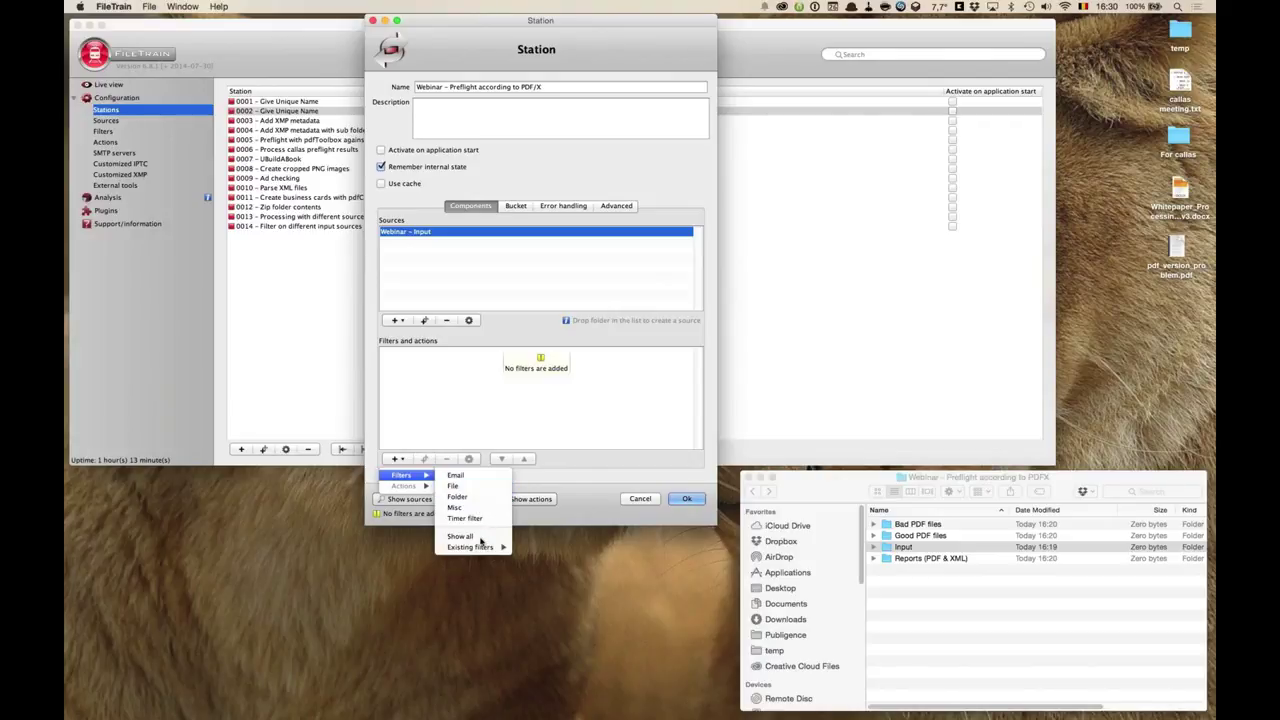
{"action": "mouse_move", "coordinate": [481, 549]}
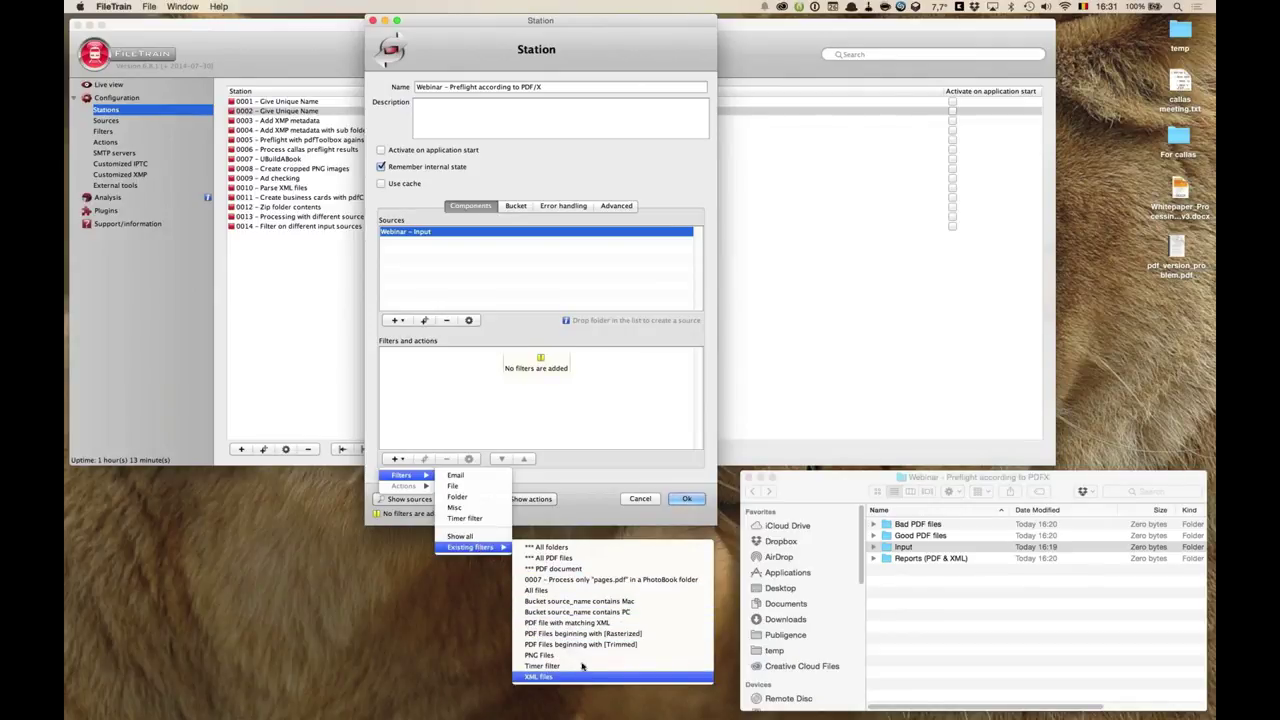
{"action": "left_click", "coordinate": [576, 559]}
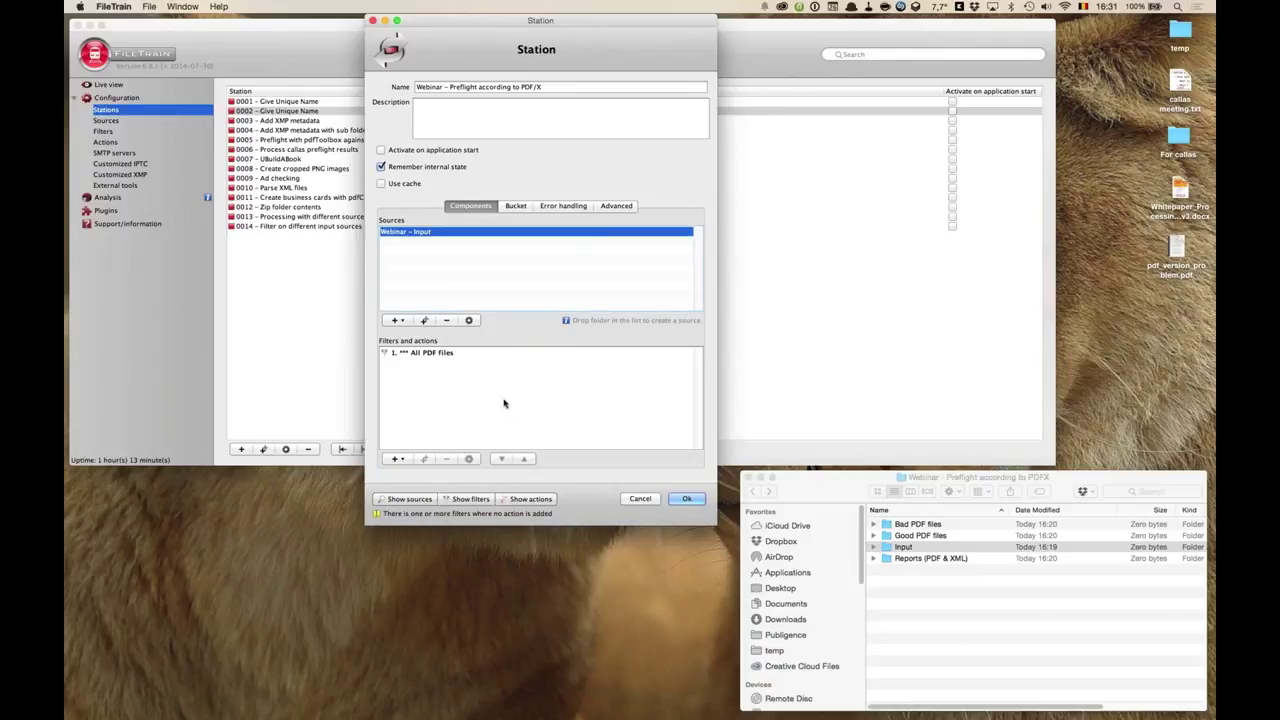
{"action": "left_click", "coordinate": [449, 354]}
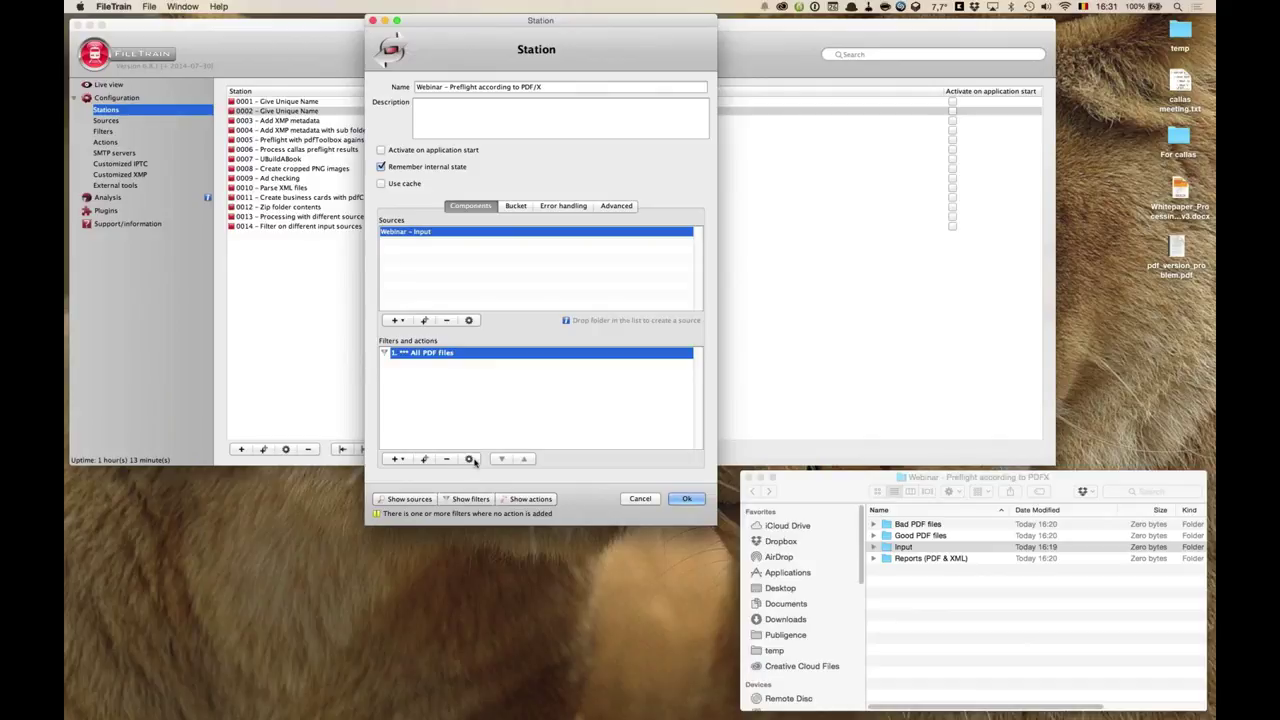
{"action": "double_click", "coordinate": [463, 357]}
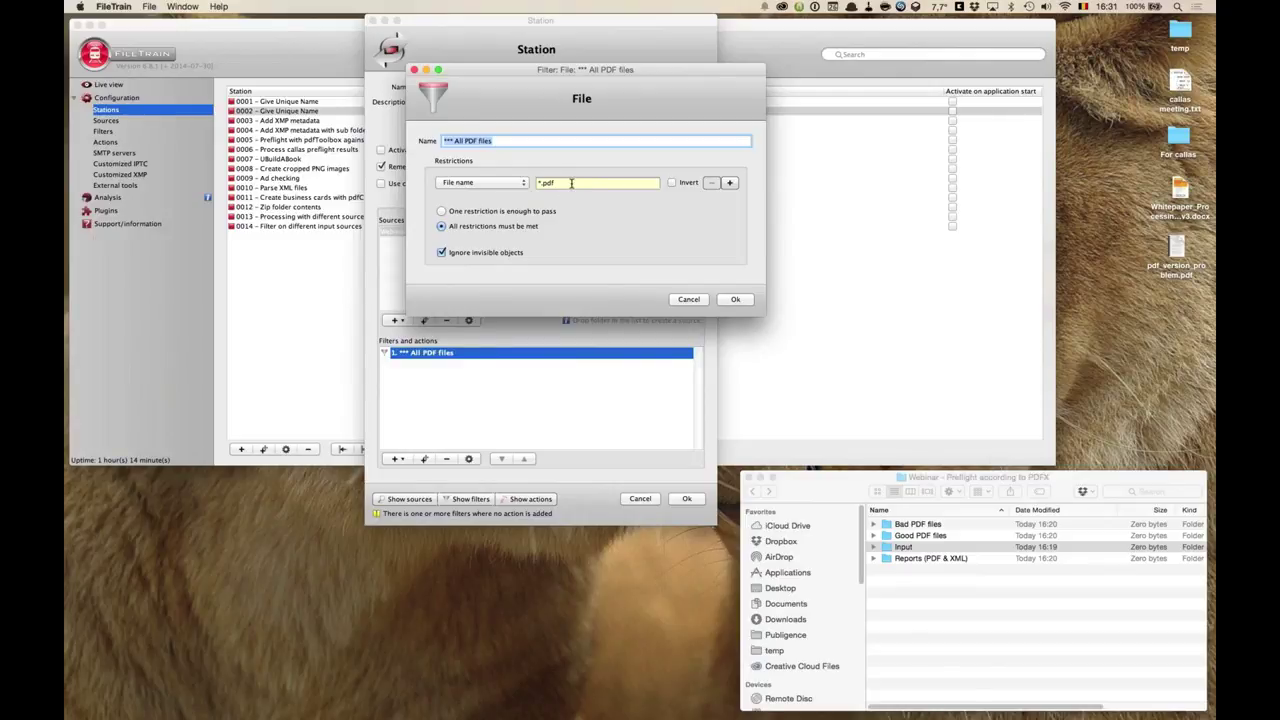
- Try file name patterns containing "abc" in the filter's file name restriction
{"action": "left_click", "coordinate": [539, 182]}
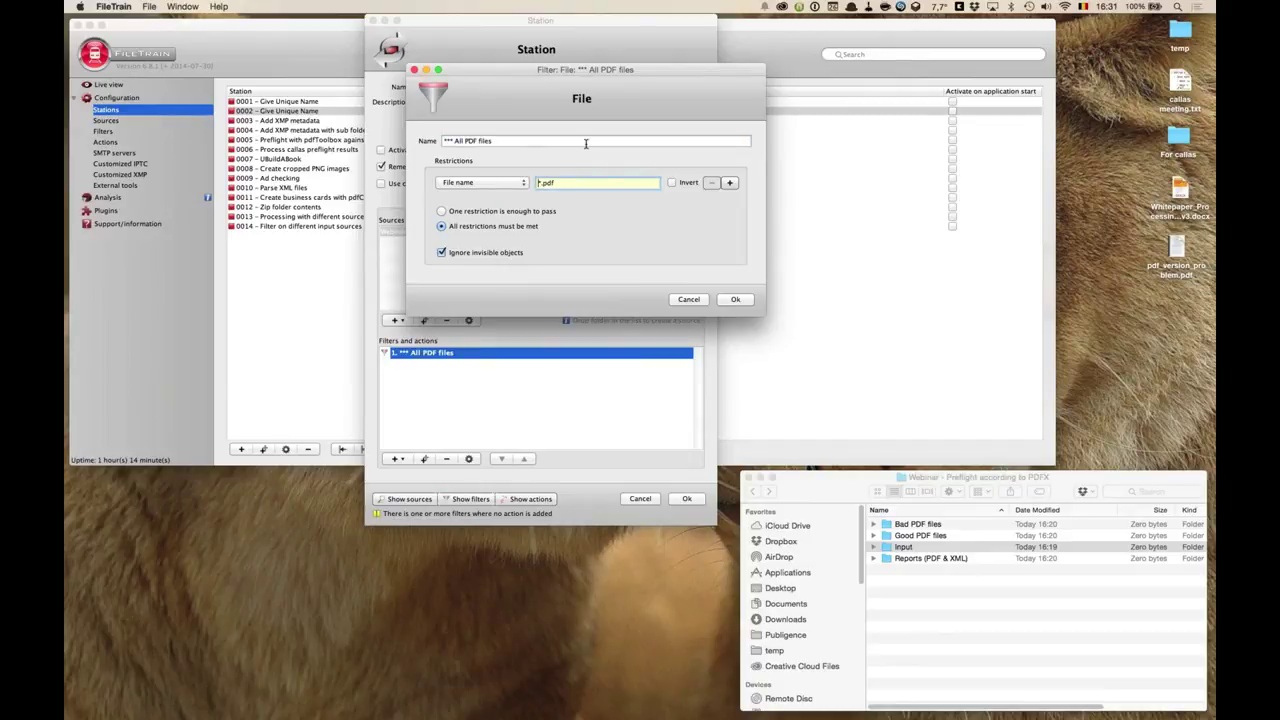
{"action": "type", "text": "abc"}
{"action": "key", "text": "Left"}
{"action": "key", "text": "Left"}
{"action": "key", "text": "Left"}
{"action": "key", "text": "Left"}
{"action": "key", "text": "BackSpace"}
{"action": "key", "text": "BackSpace"}
{"action": "key", "text": "BackSpace"}
{"action": "type", "text": "*"}
- Widen the filter dialog and add a second restriction based on Size
{"action": "left_click_drag", "start_coordinate": [768, 318], "coordinate": [962, 336]}
{"action": "left_click", "coordinate": [927, 182]}
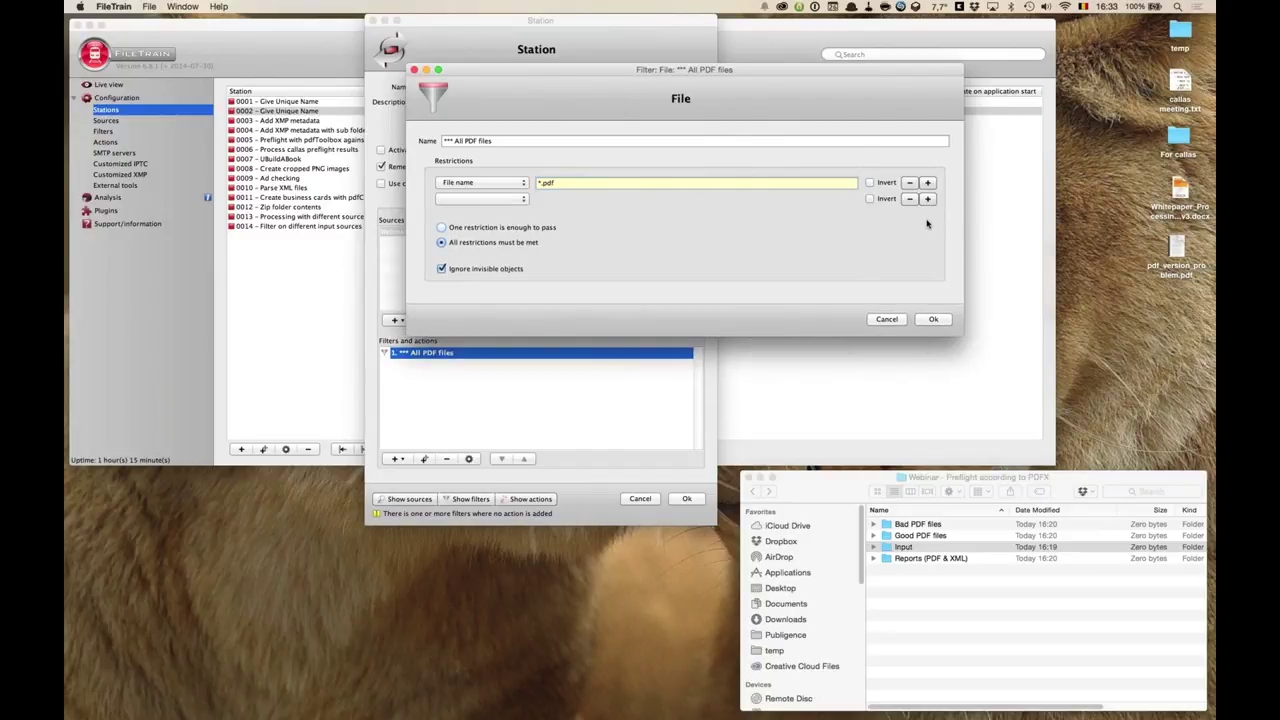
{"action": "left_click", "coordinate": [519, 199]}
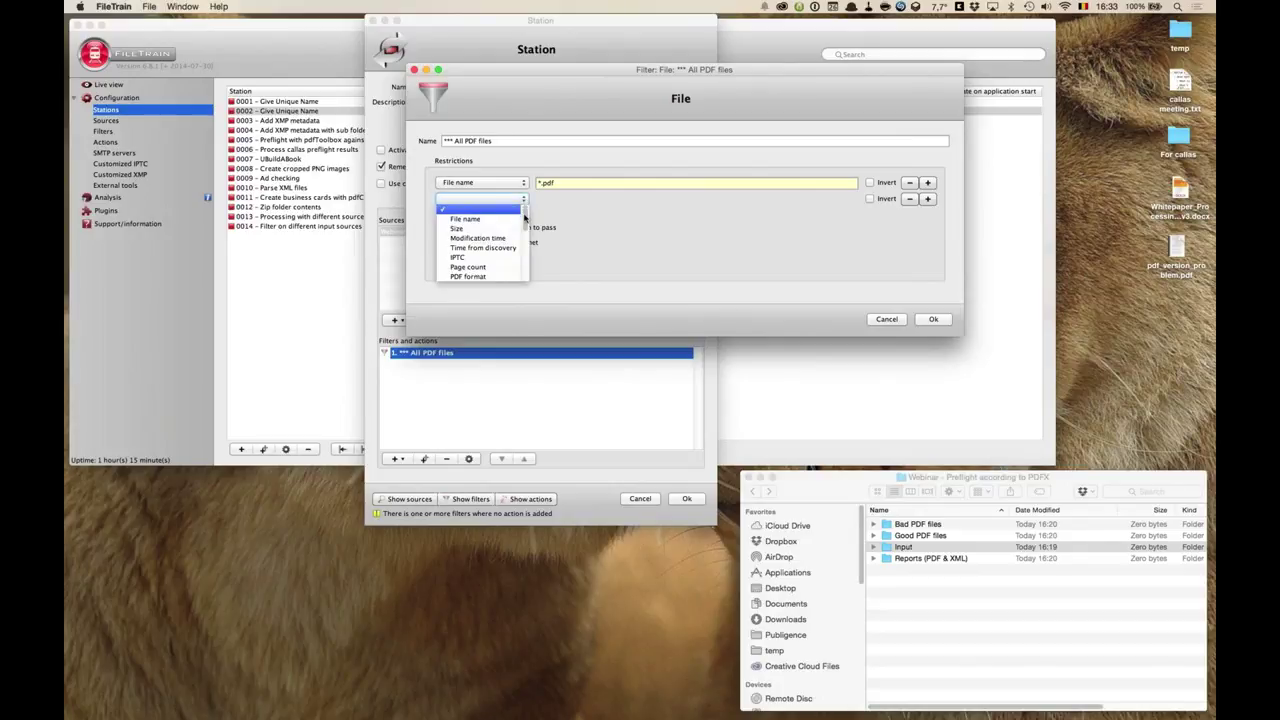
{"action": "mouse_move", "coordinate": [524, 222]}
{"action": "left_mouse_down"}
{"action": "mouse_move", "coordinate": [522, 280]}
{"action": "mouse_move", "coordinate": [530, 206]}
{"action": "left_mouse_up"}
{"action": "left_click", "coordinate": [513, 229]}
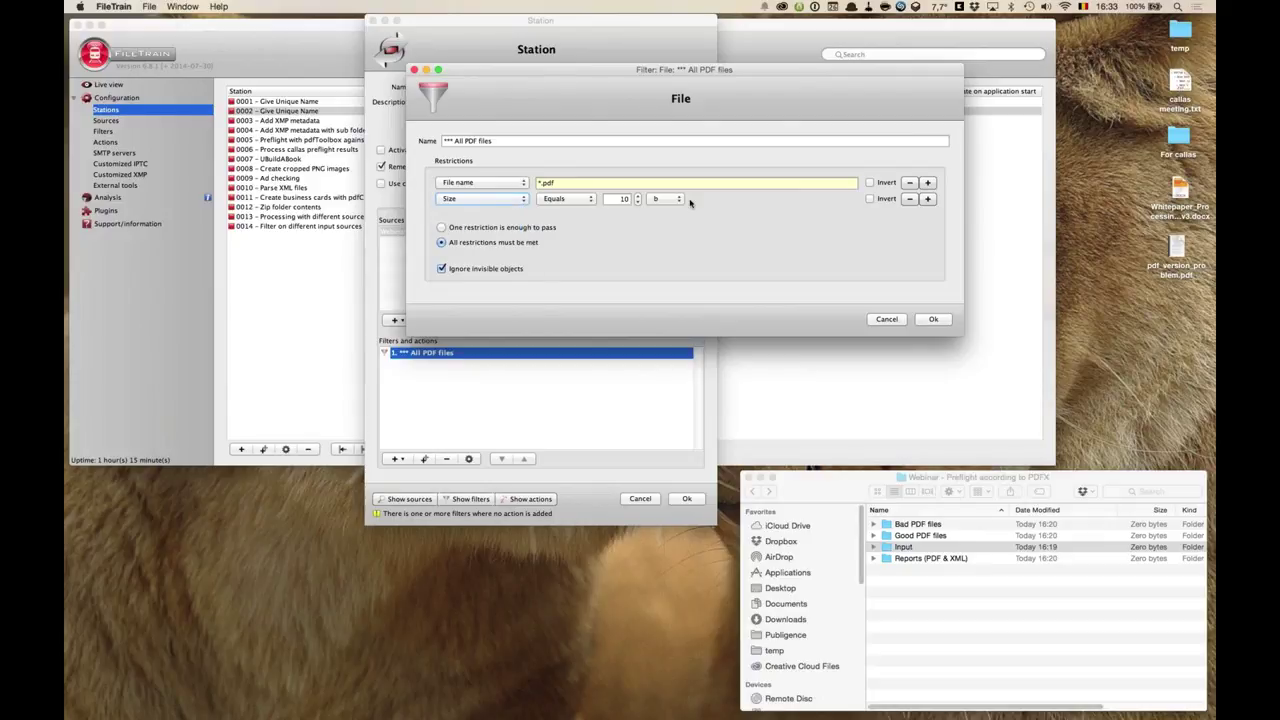
- Change the second restriction's type to PDF version
{"action": "left_click", "coordinate": [525, 202]}
{"action": "scroll", "coordinate": [526, 225], "scroll_direction": "down", "scroll_amount": 3}
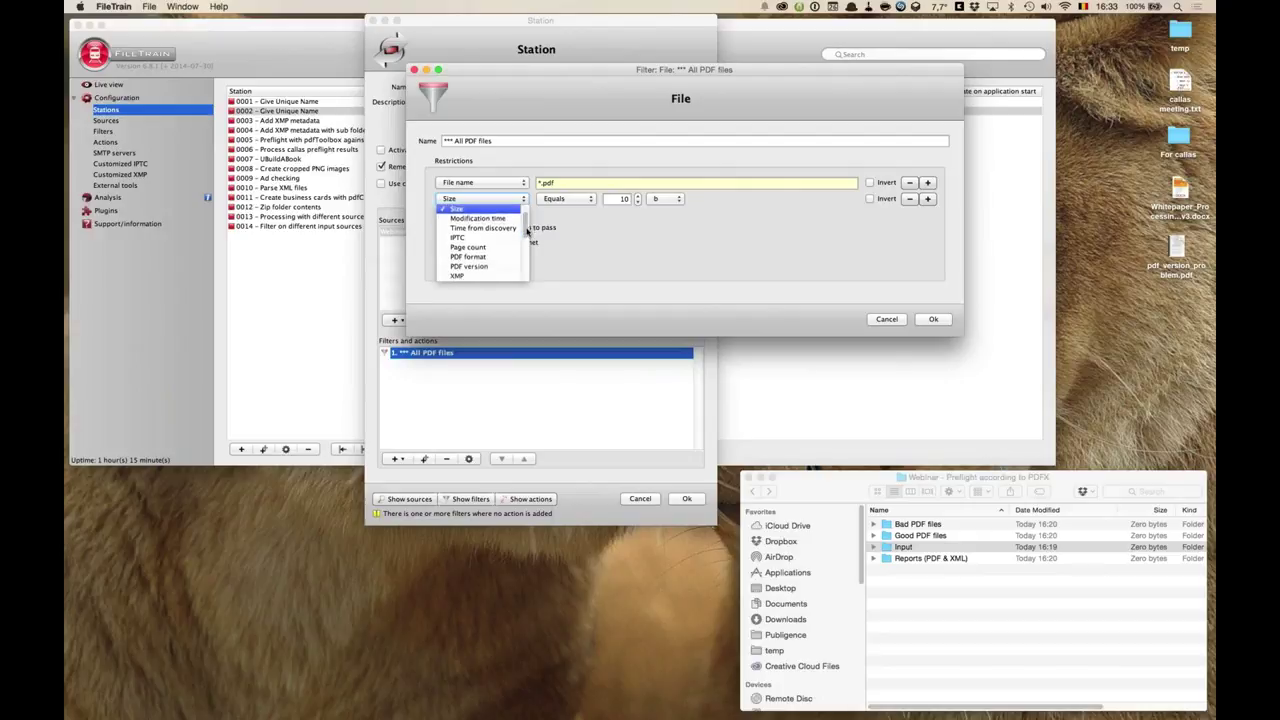
{"action": "left_click", "coordinate": [478, 238]}
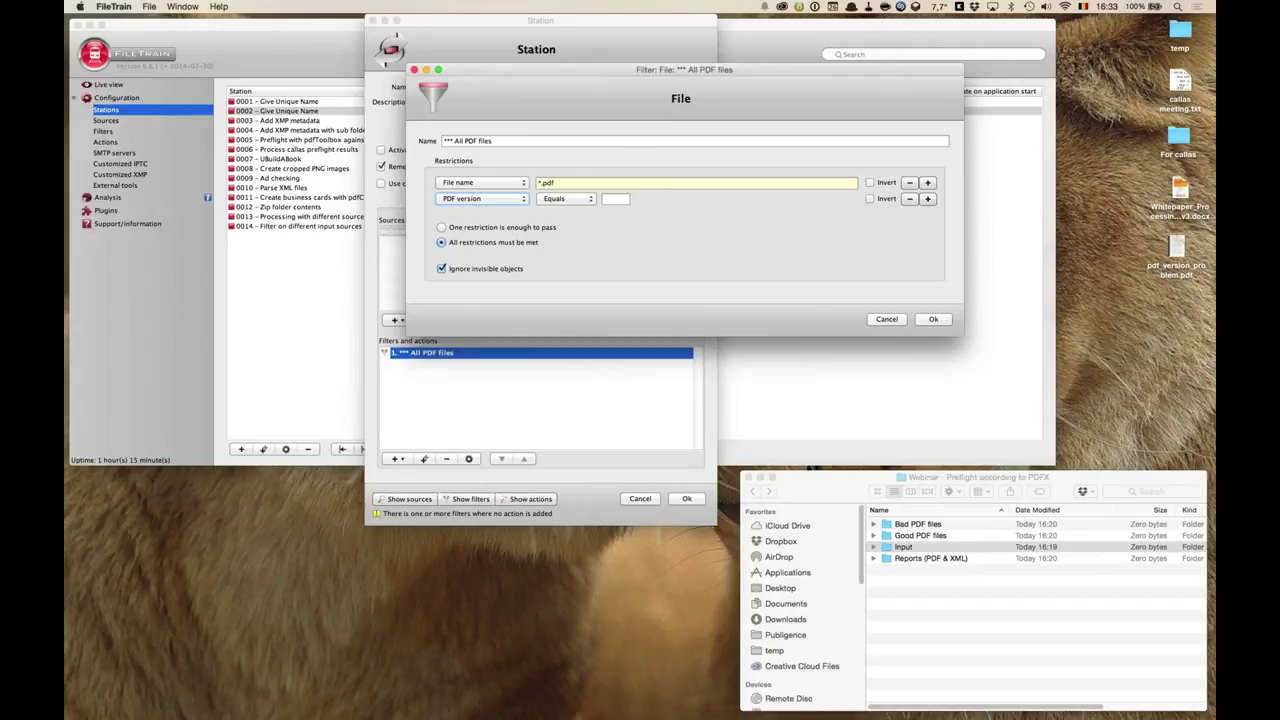
- Set the second restriction's type to XMP
{"action": "left_click", "coordinate": [495, 203]}
{"action": "scroll", "coordinate": [525, 248], "scroll_direction": "down", "scroll_amount": 5}
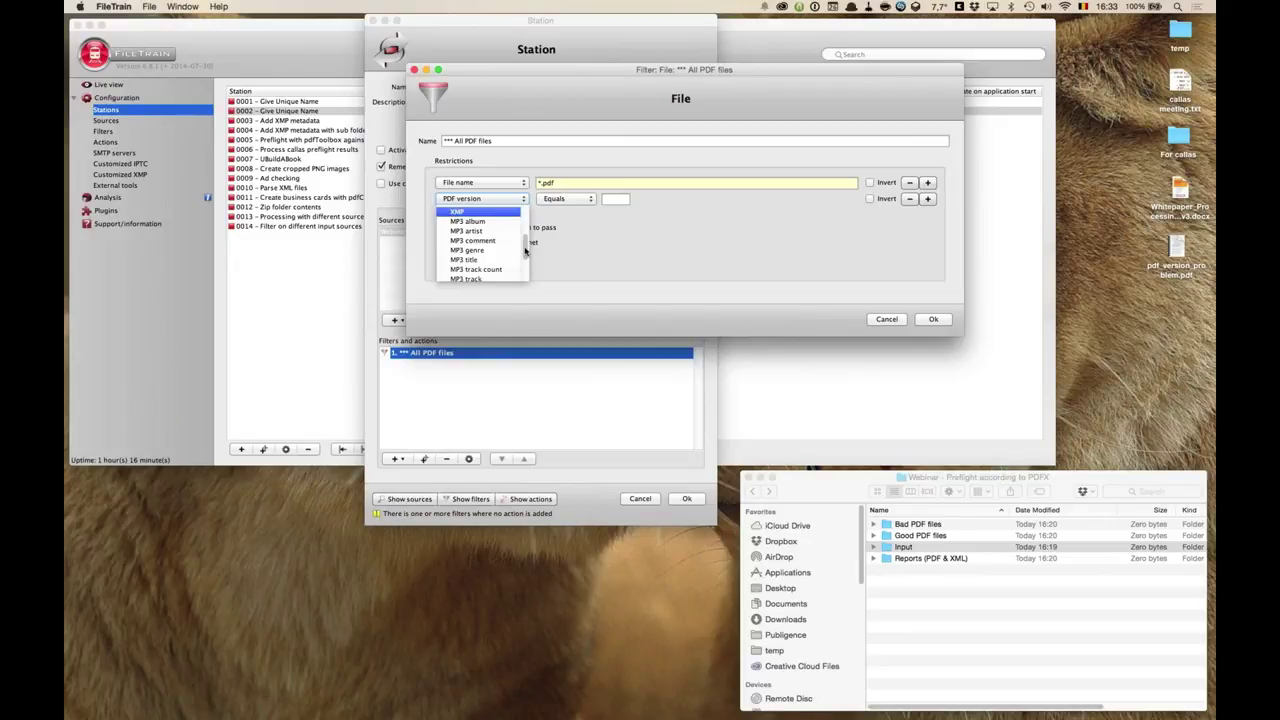
{"action": "scroll", "coordinate": [524, 250], "scroll_direction": "up", "scroll_amount": 2}
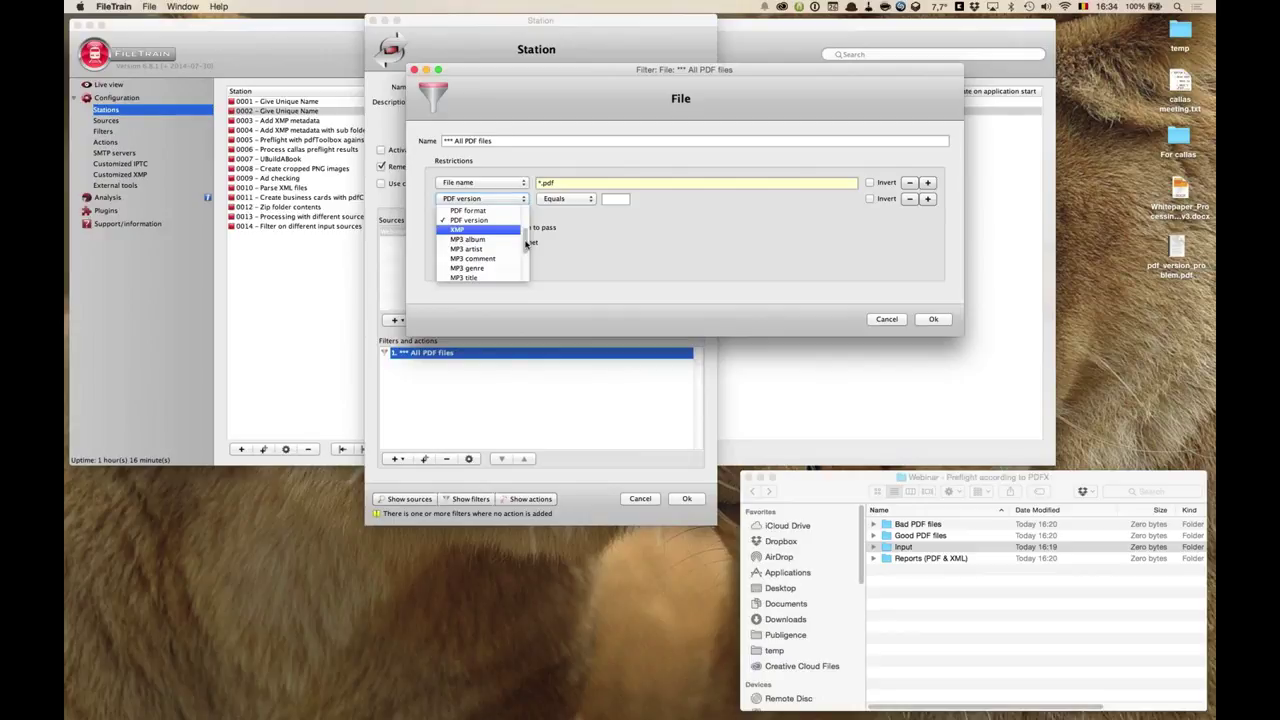
{"action": "left_click", "coordinate": [462, 231]}
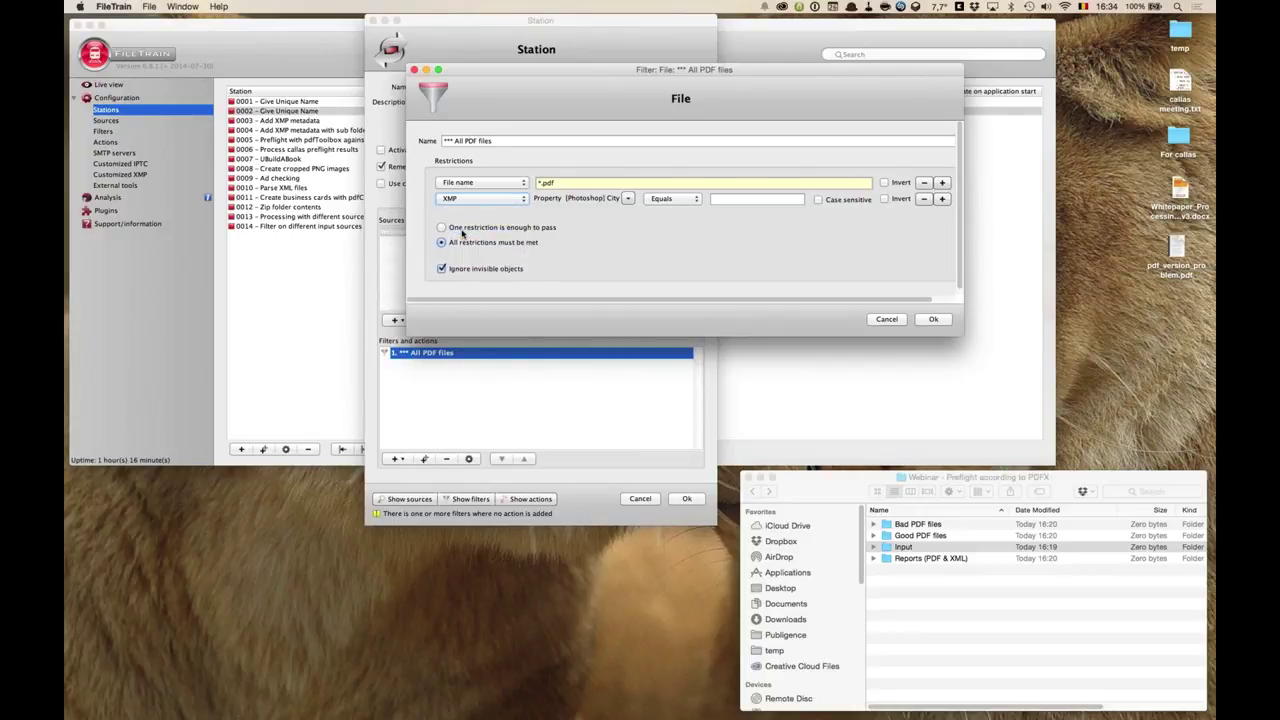
- Try restricting the XMP property [Ad Ticket] Publication to equal "Elle", and discard the filter changes
{"action": "left_click", "coordinate": [628, 199]}
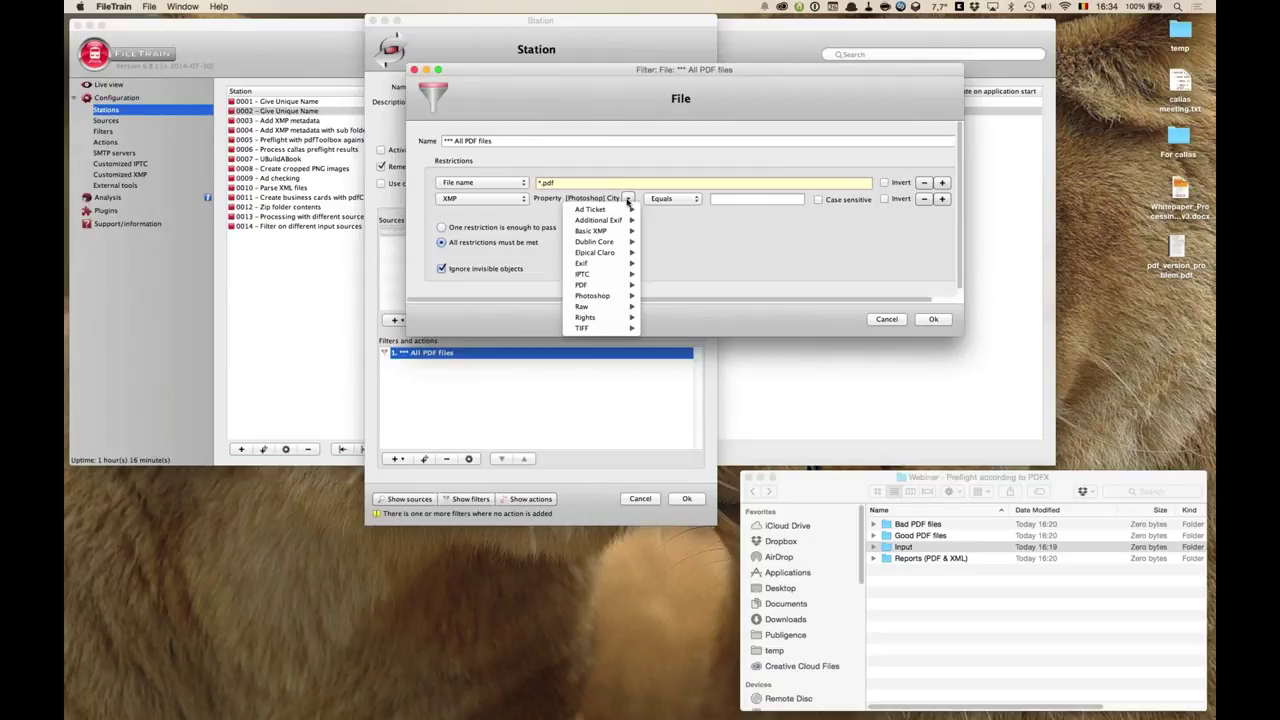
{"action": "mouse_move", "coordinate": [600, 209]}
{"action": "left_click", "coordinate": [670, 205]}
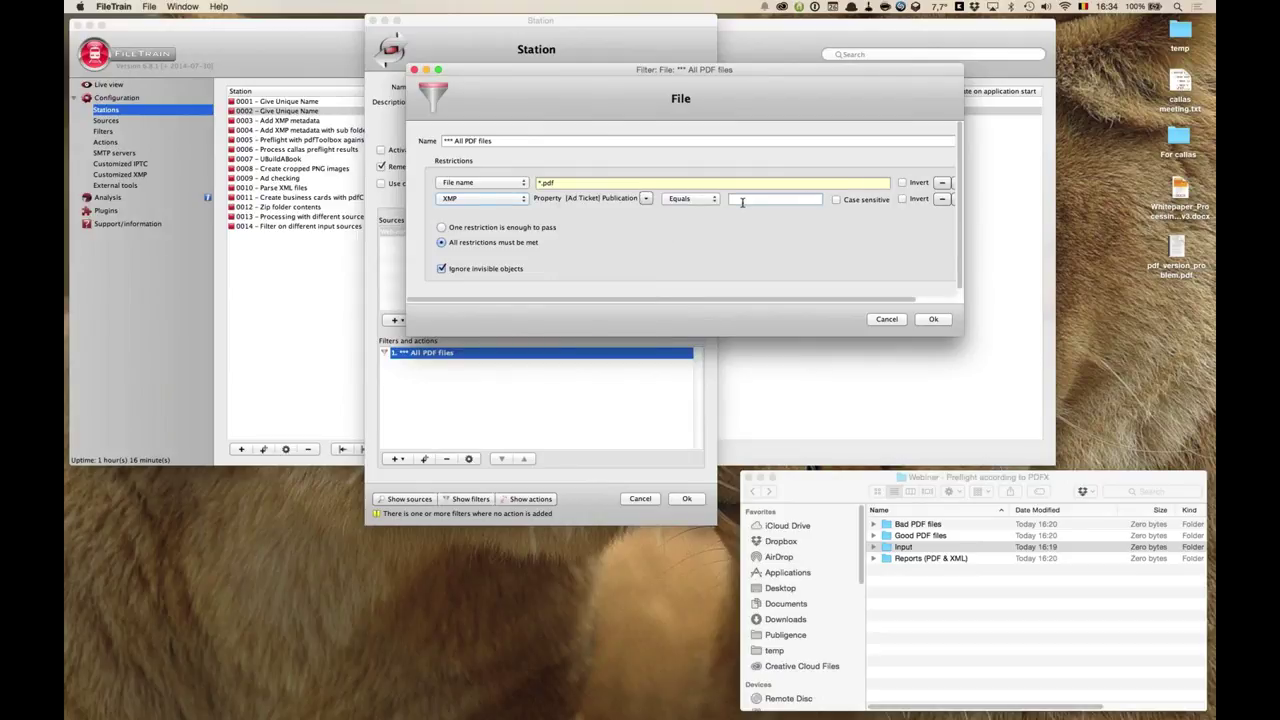
{"action": "type", "text": "Elle"}
{"action": "left_click_drag", "start_coordinate": [963, 242], "coordinate": [1011, 242]}
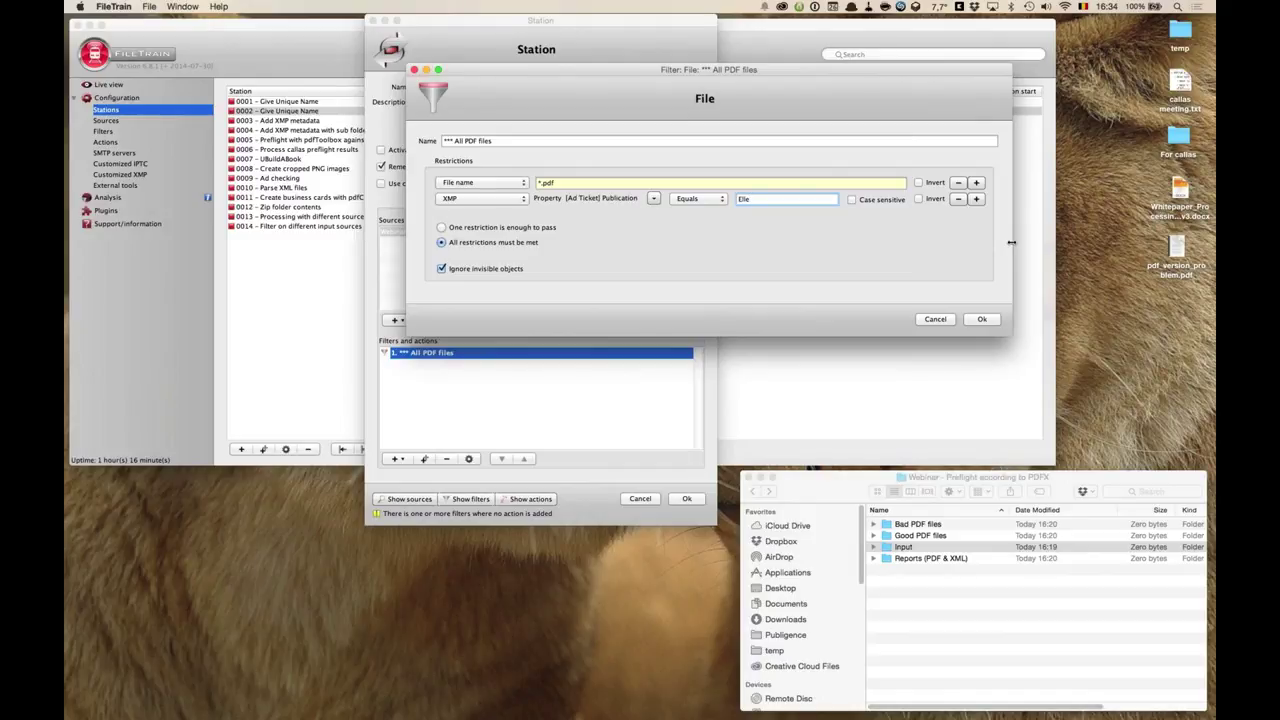
{"action": "left_click", "coordinate": [938, 321]}
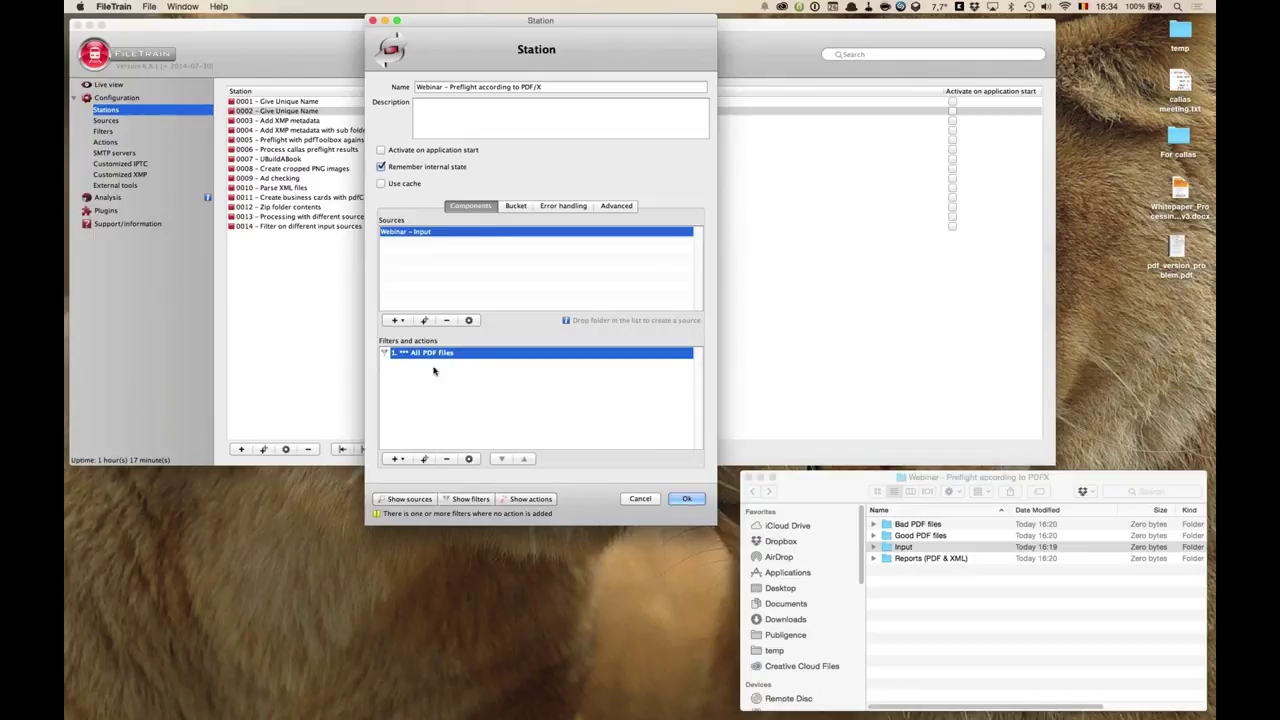
- Add a callas pdfToolbox processing action named "Webinar - preflight with the PDF/X-1a profile" to the PDF filter and save the station
{"action": "left_click", "coordinate": [400, 461]}
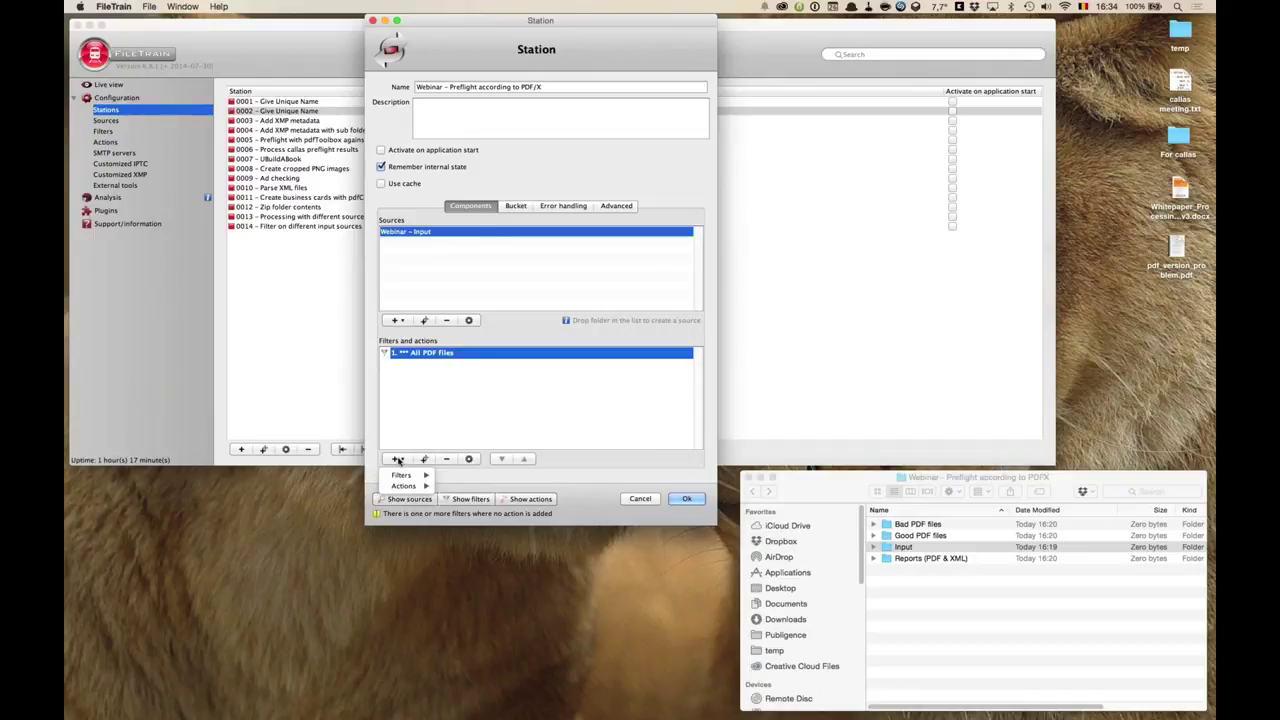
{"action": "mouse_move", "coordinate": [404, 487]}
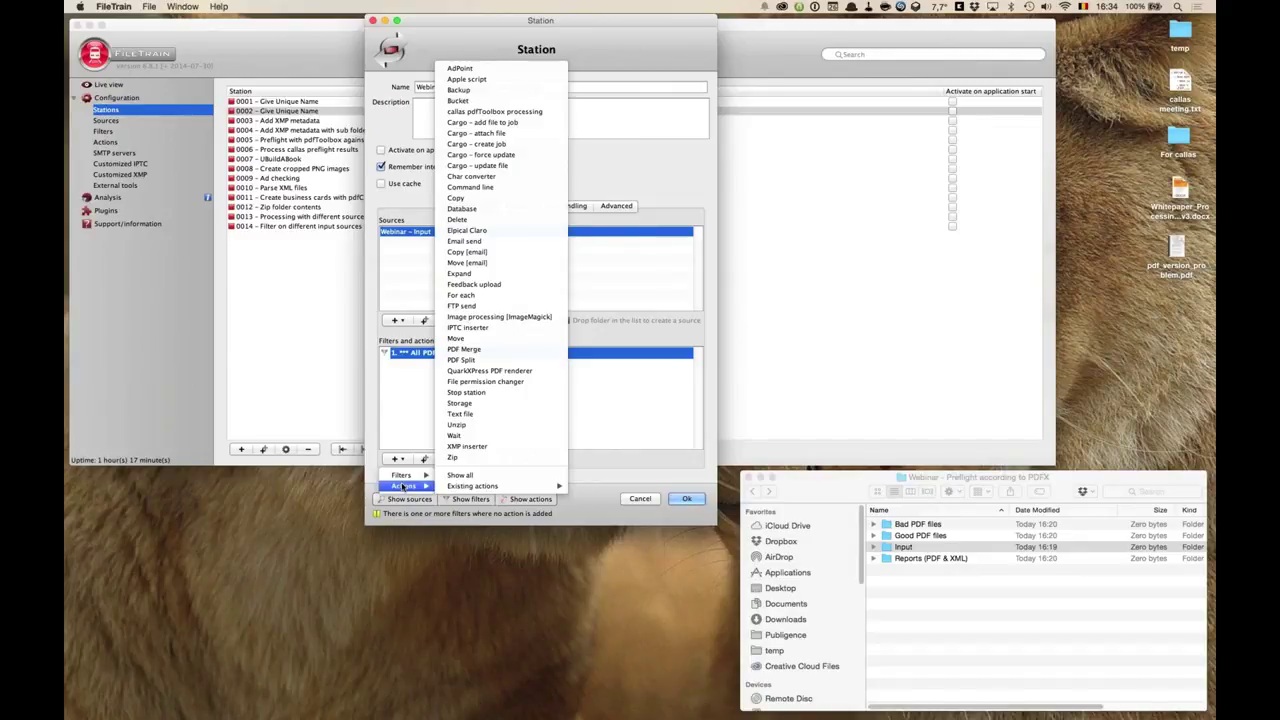
{"action": "mouse_move", "coordinate": [449, 490]}
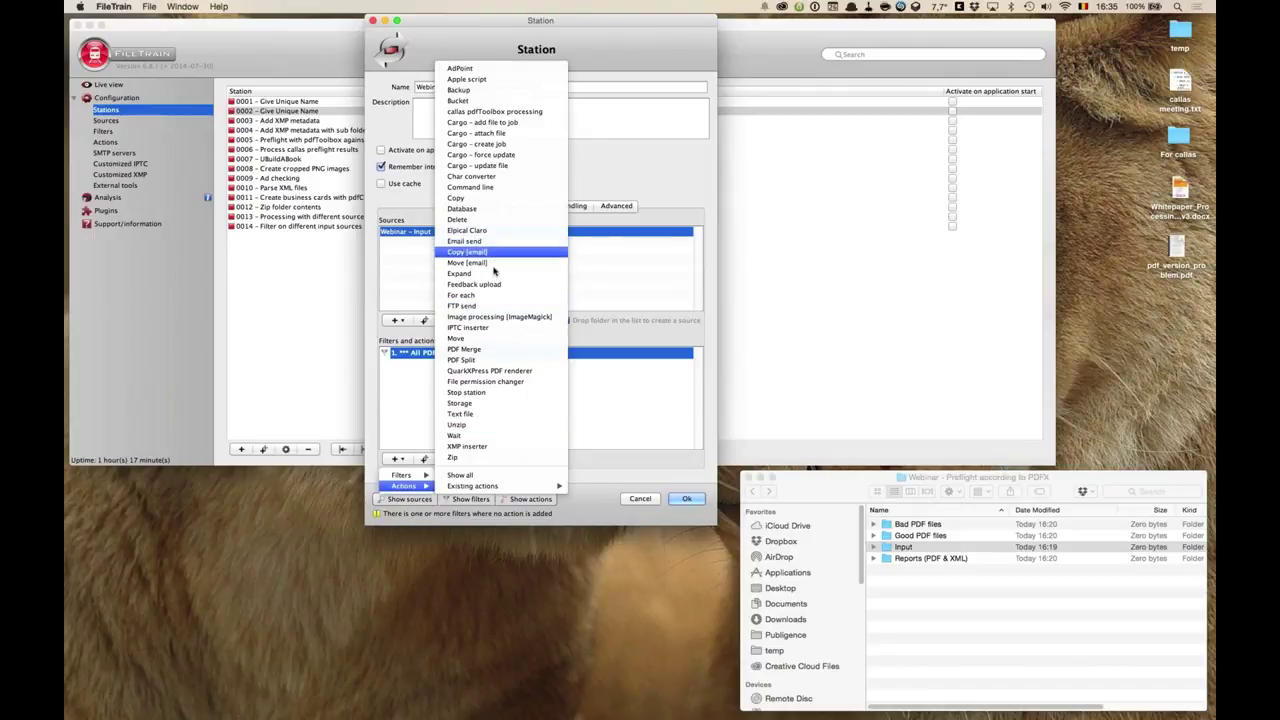
{"action": "left_click", "coordinate": [494, 111]}
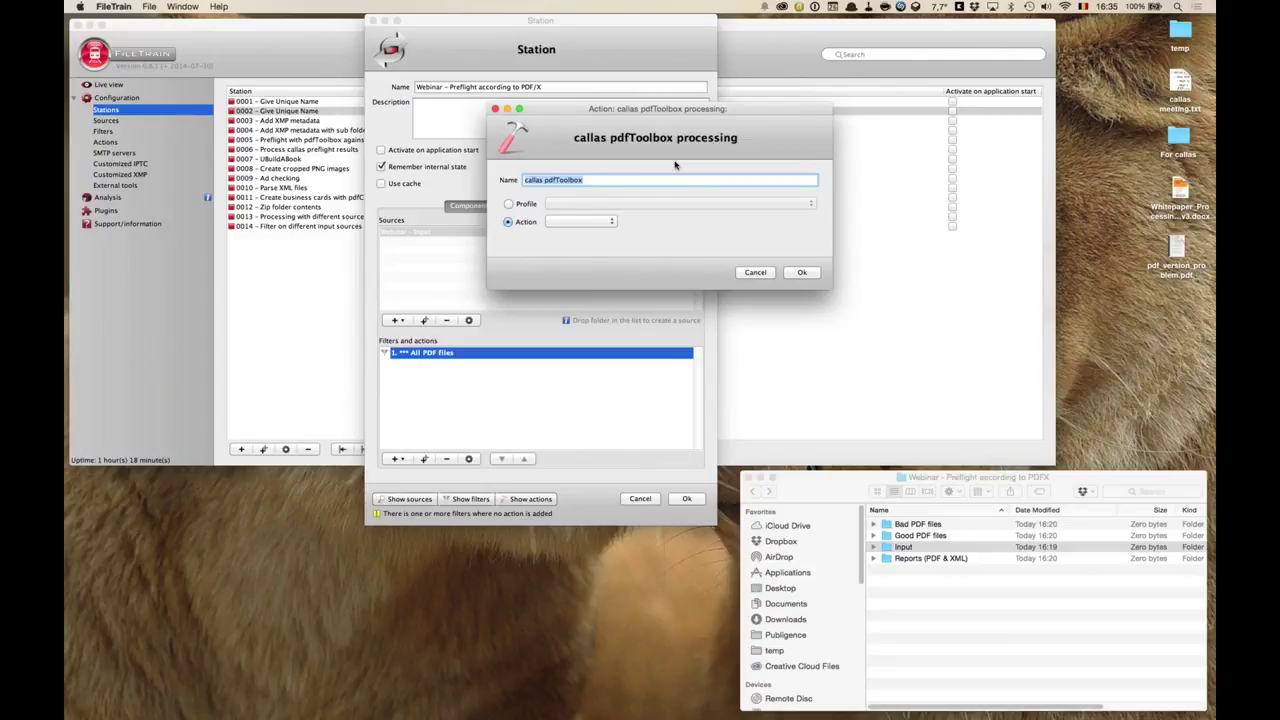
{"action": "type", "text": "Webinar - preflight with the PDF/X-1a profile"}
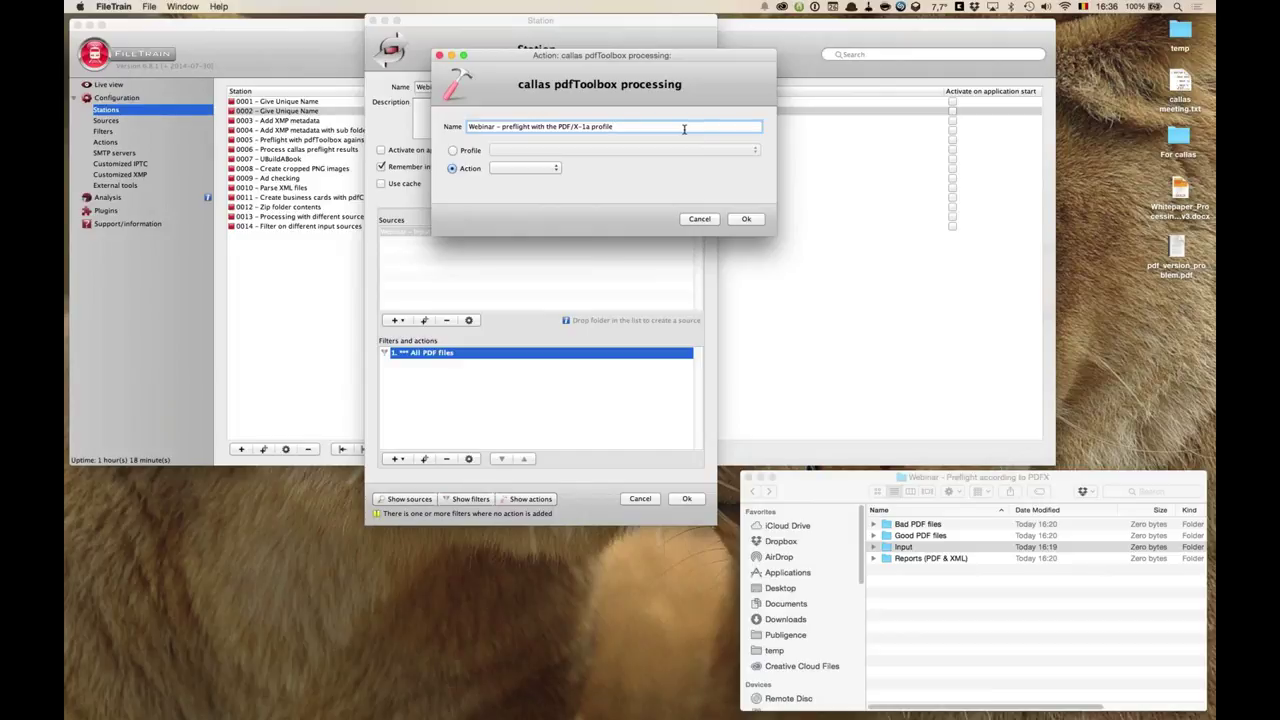
{"action": "left_click_drag", "start_coordinate": [775, 236], "coordinate": [971, 383]}
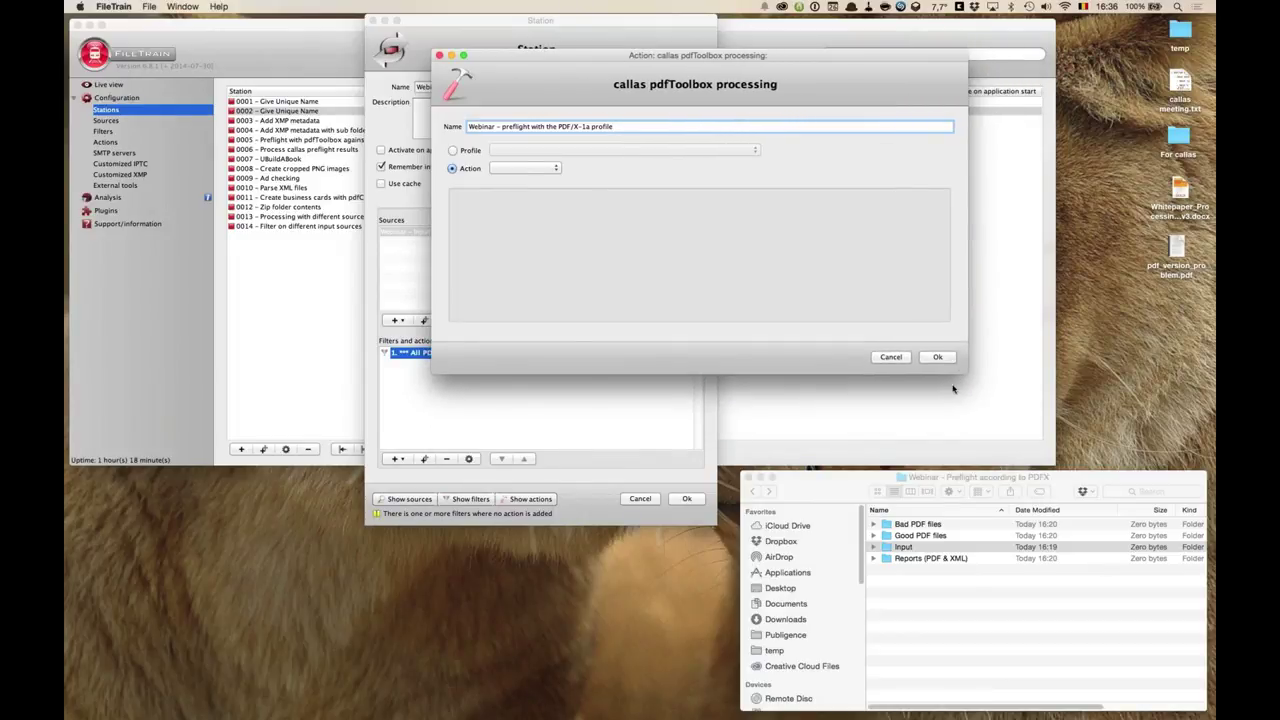
{"action": "left_click", "coordinate": [937, 358]}
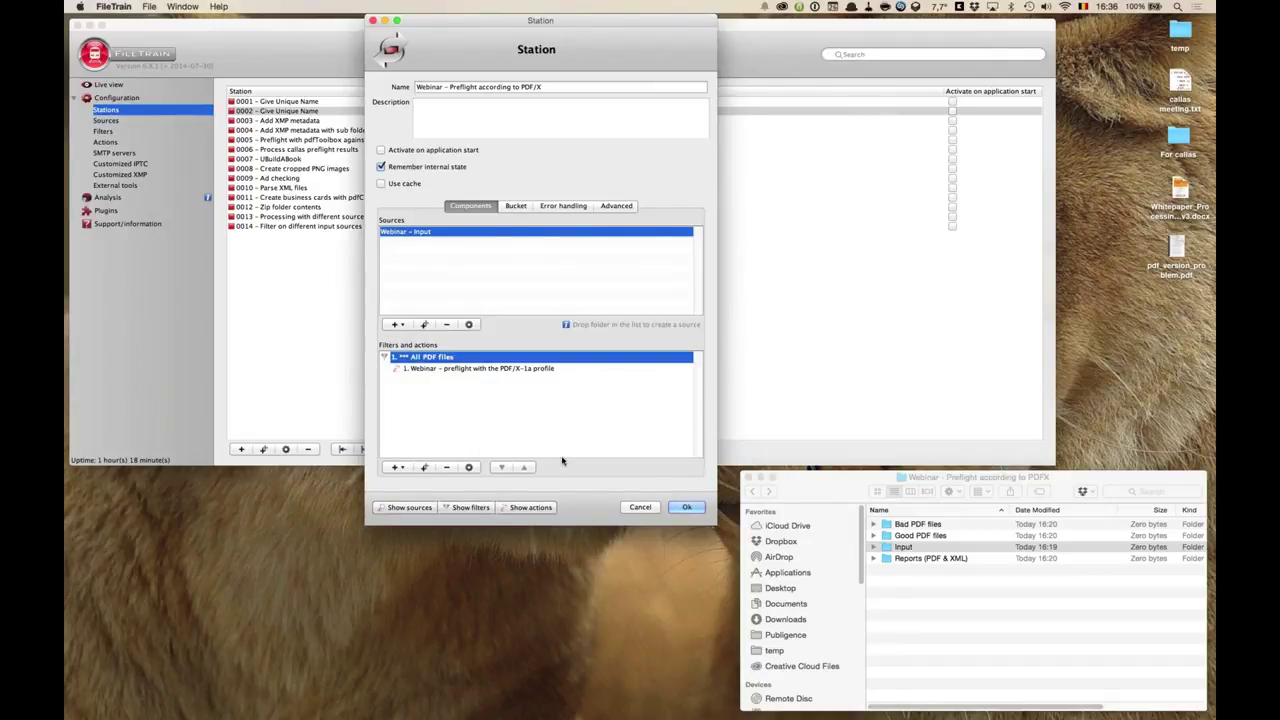
{"action": "left_click", "coordinate": [677, 508]}
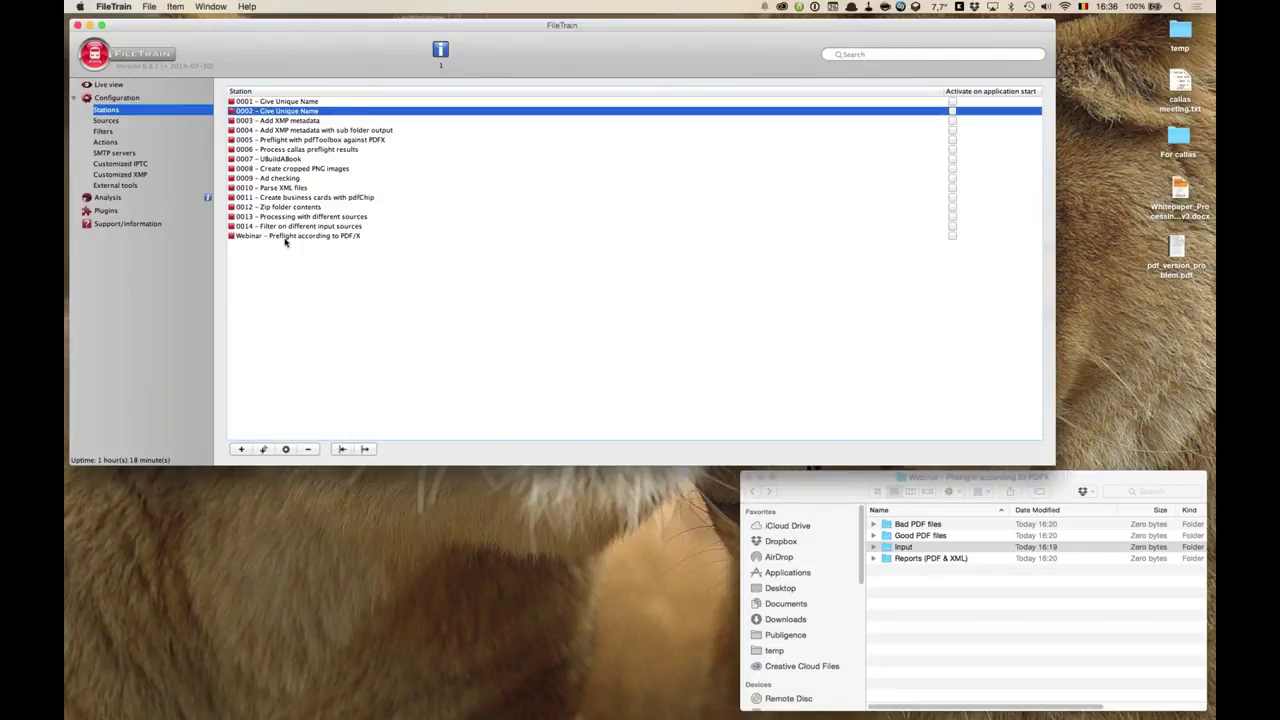
- Examine the callas pdfToolbox executable path and profiles folder in the external tools configuration
{"action": "left_click", "coordinate": [285, 238]}
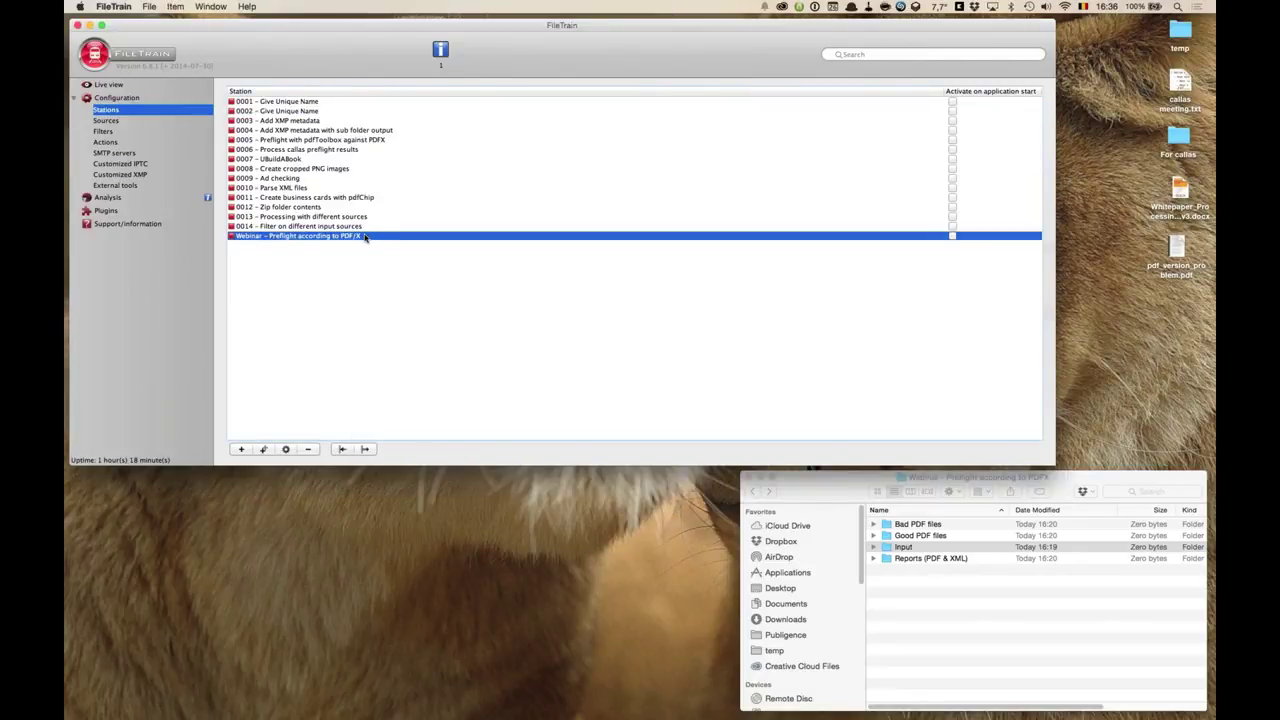
{"action": "mouse_move", "coordinate": [364, 239]}
{"action": "left_click", "coordinate": [117, 187]}
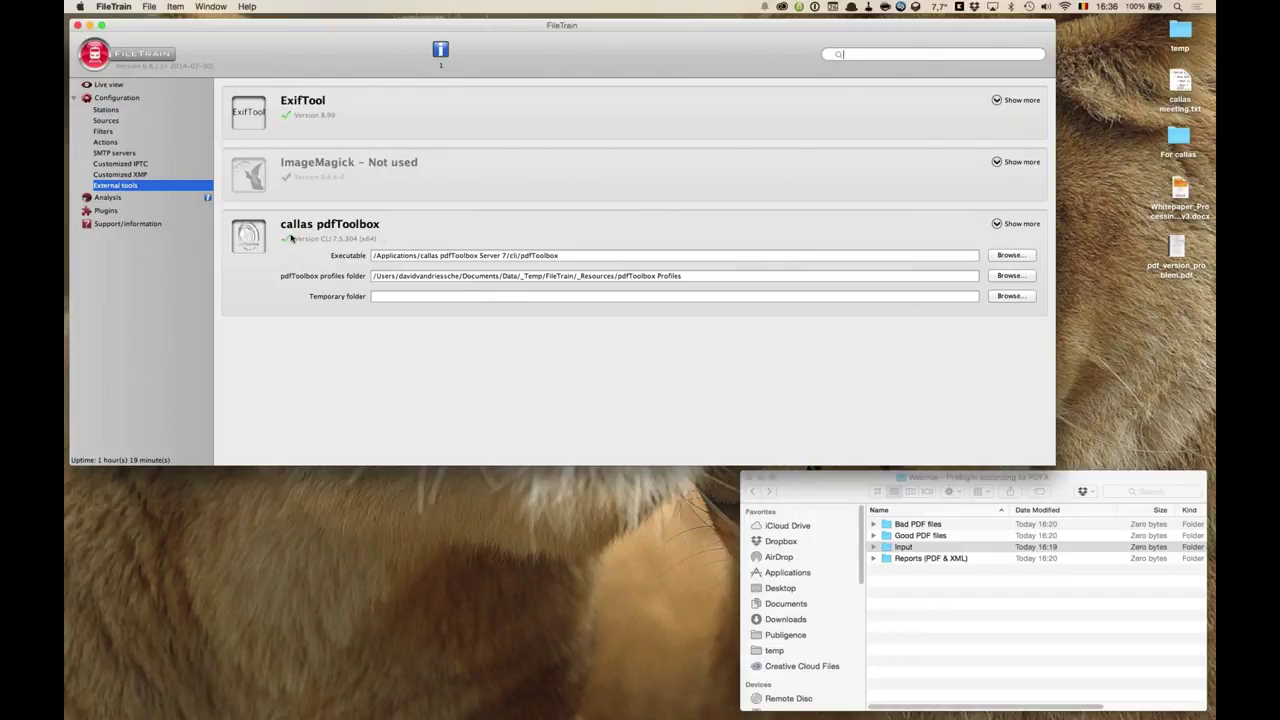
{"action": "left_click_drag", "start_coordinate": [371, 255], "coordinate": [580, 255]}
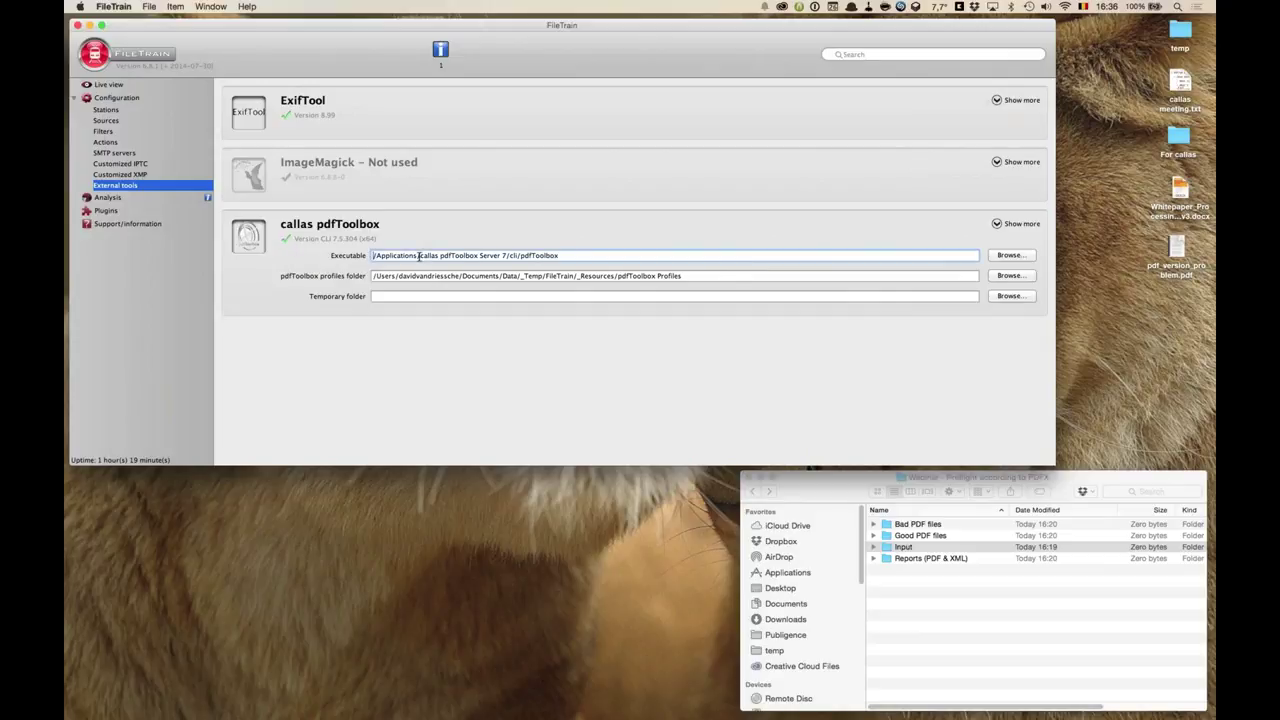
{"action": "left_click", "coordinate": [566, 256]}
{"action": "left_click_drag", "start_coordinate": [566, 256], "coordinate": [276, 250]}
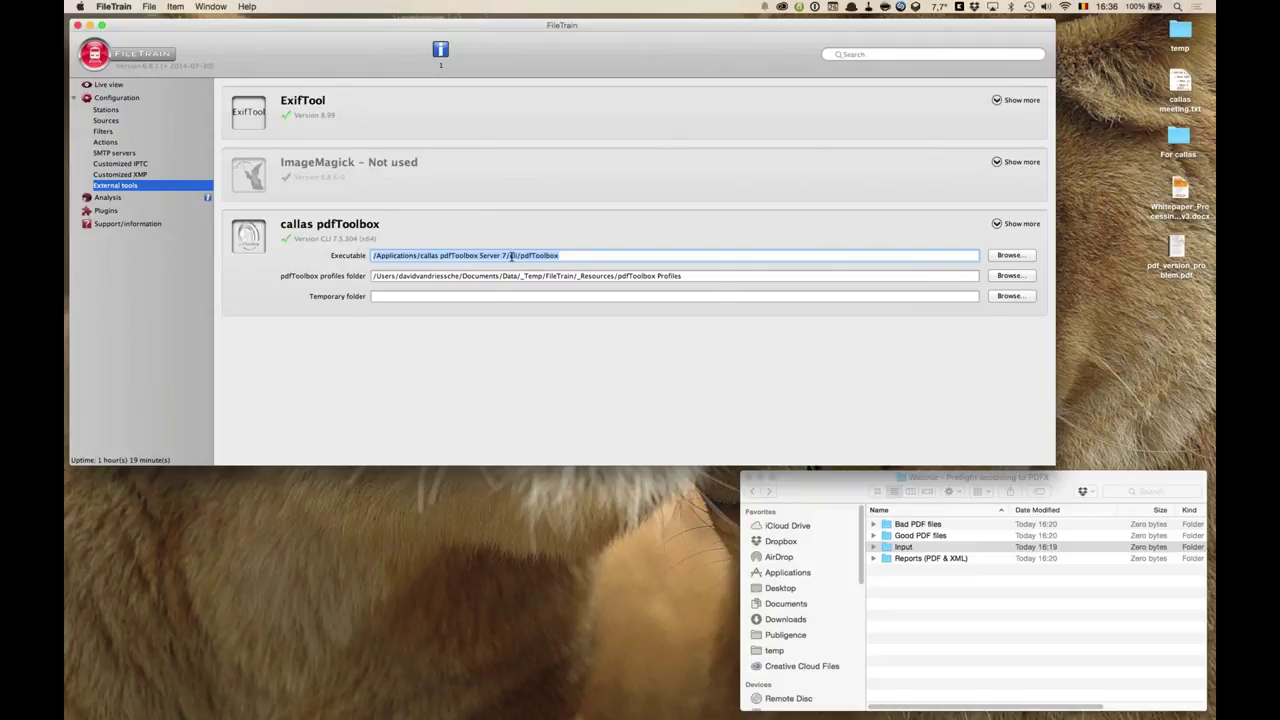
{"action": "left_click", "coordinate": [541, 257]}
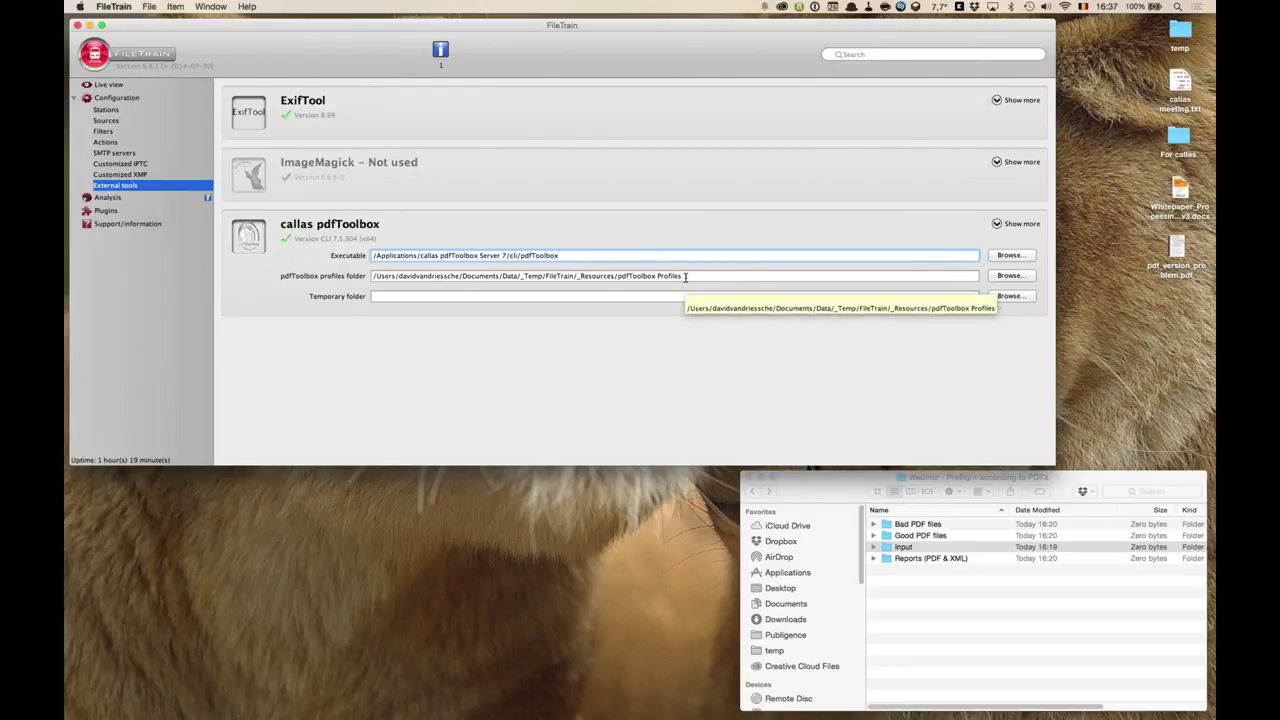
{"action": "left_click_drag", "start_coordinate": [685, 277], "coordinate": [453, 279]}
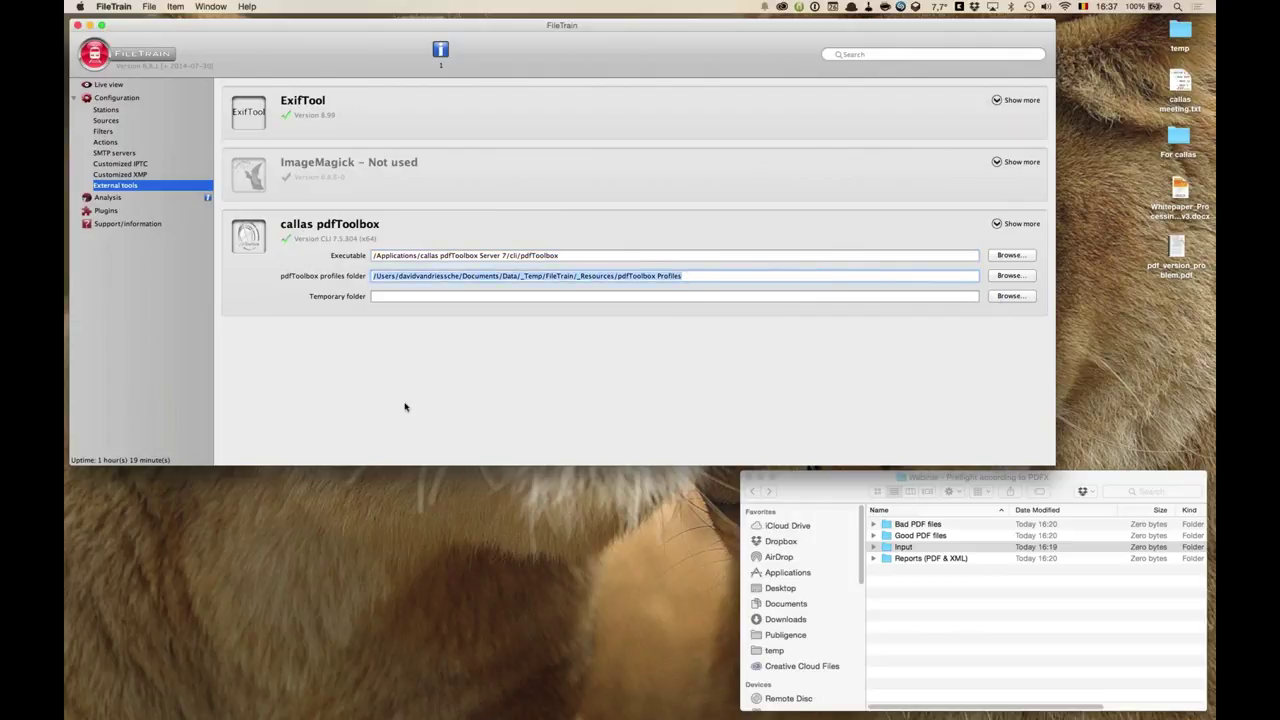
- In Finder, look up the pdfToolbox Profiles folder inside _Resources, and return to FileTrain's pdfToolbox folder settings
{"action": "left_click", "coordinate": [919, 594]}
{"action": "key", "text": "super+Up"}
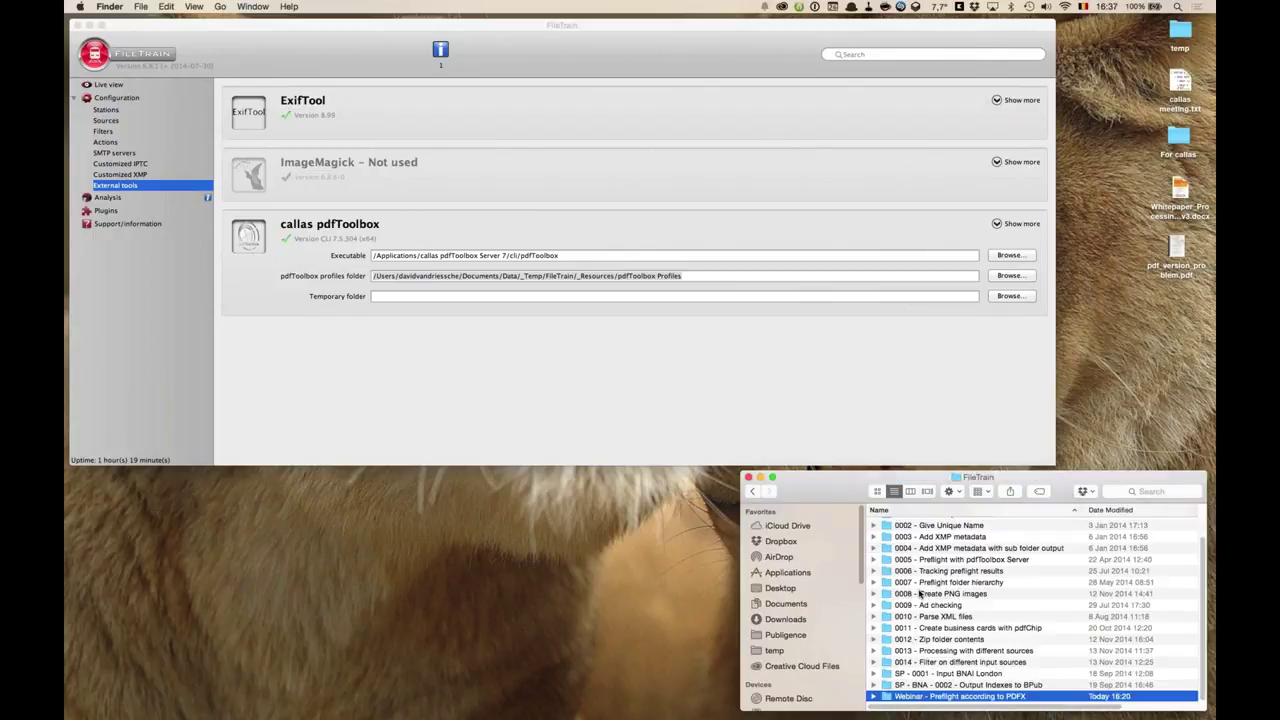
{"action": "scroll", "coordinate": [919, 594], "scroll_direction": "up", "scroll_amount": 2}
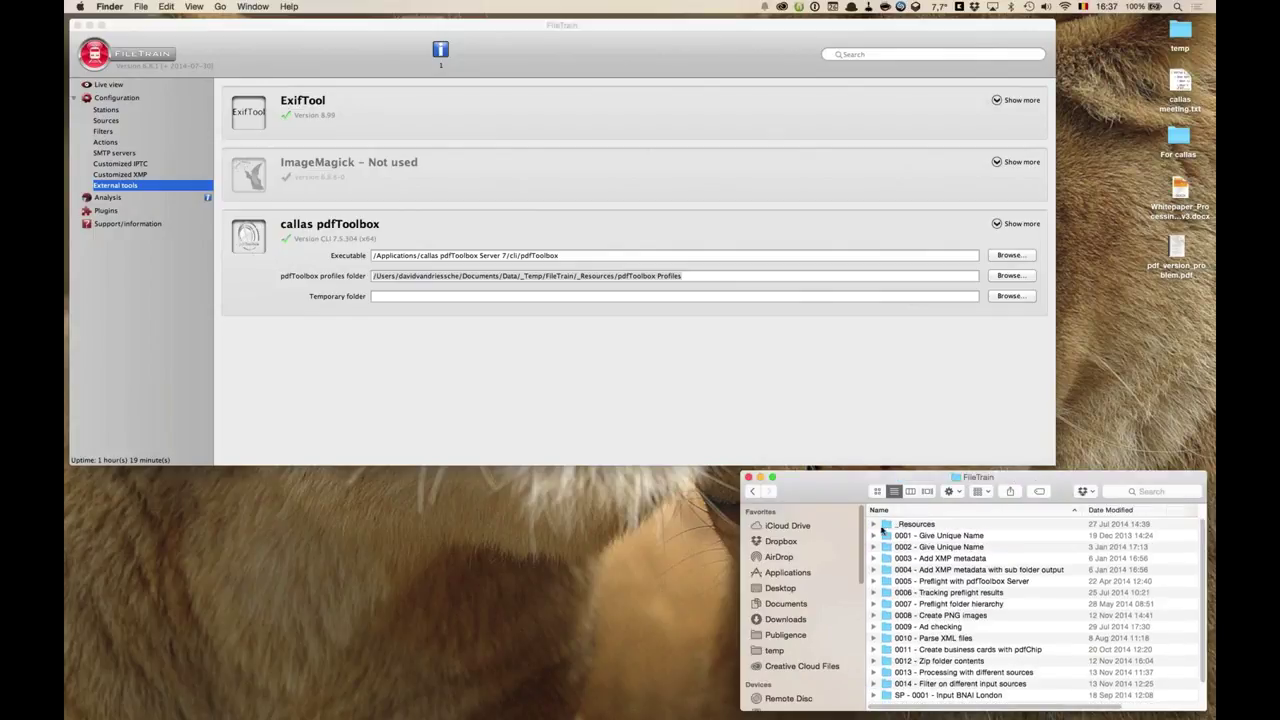
{"action": "left_click", "coordinate": [875, 525]}
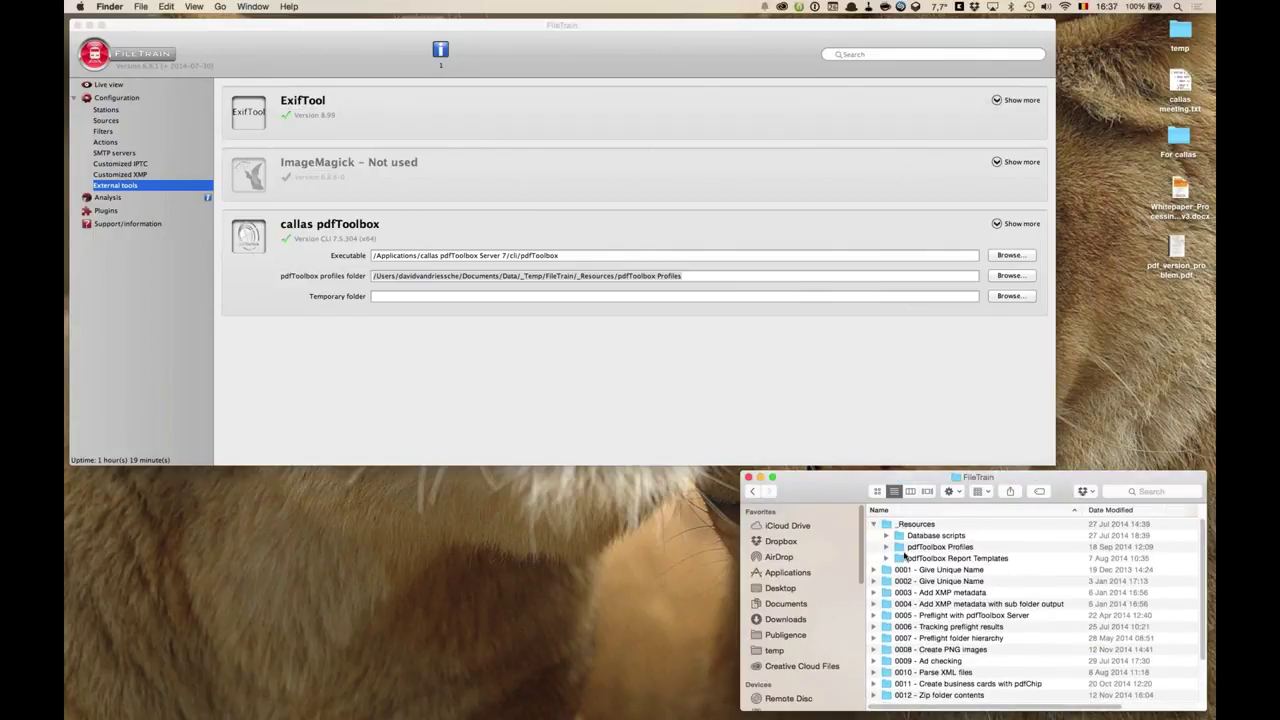
{"action": "scroll", "coordinate": [919, 600], "scroll_direction": "down", "scroll_amount": 5}
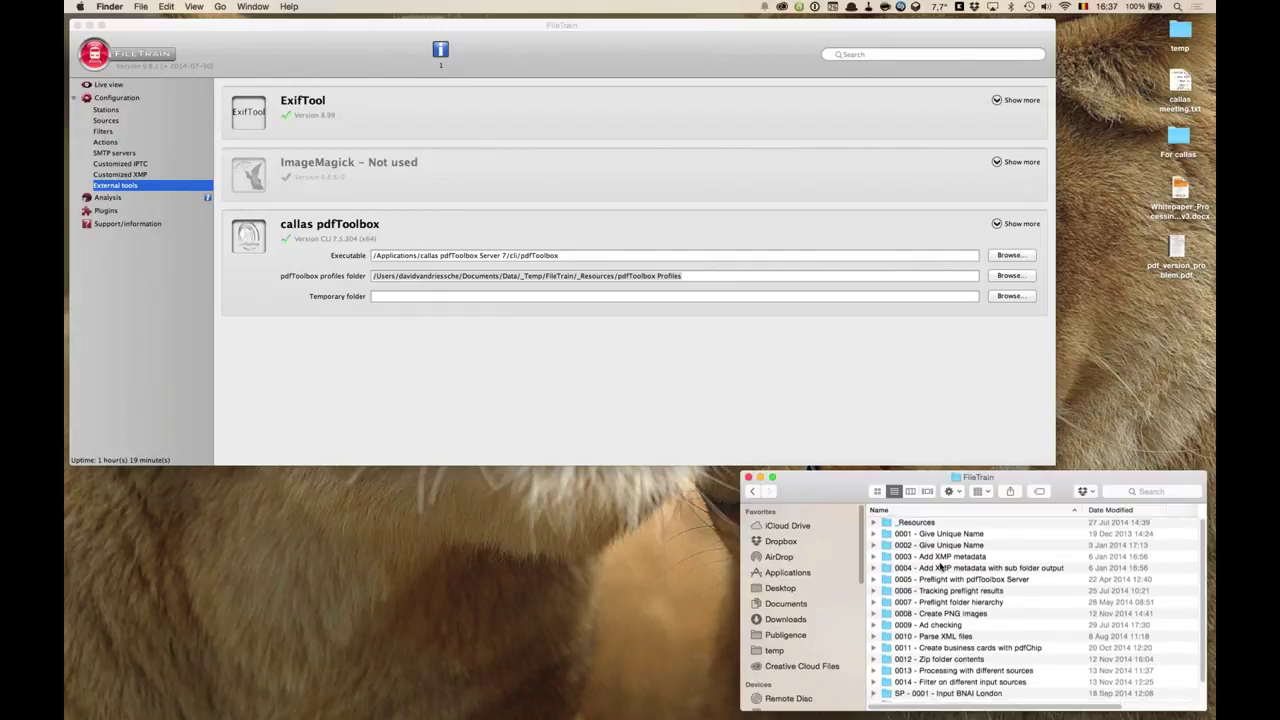
{"action": "key", "text": "super+Down"}
{"action": "left_click", "coordinate": [702, 276]}
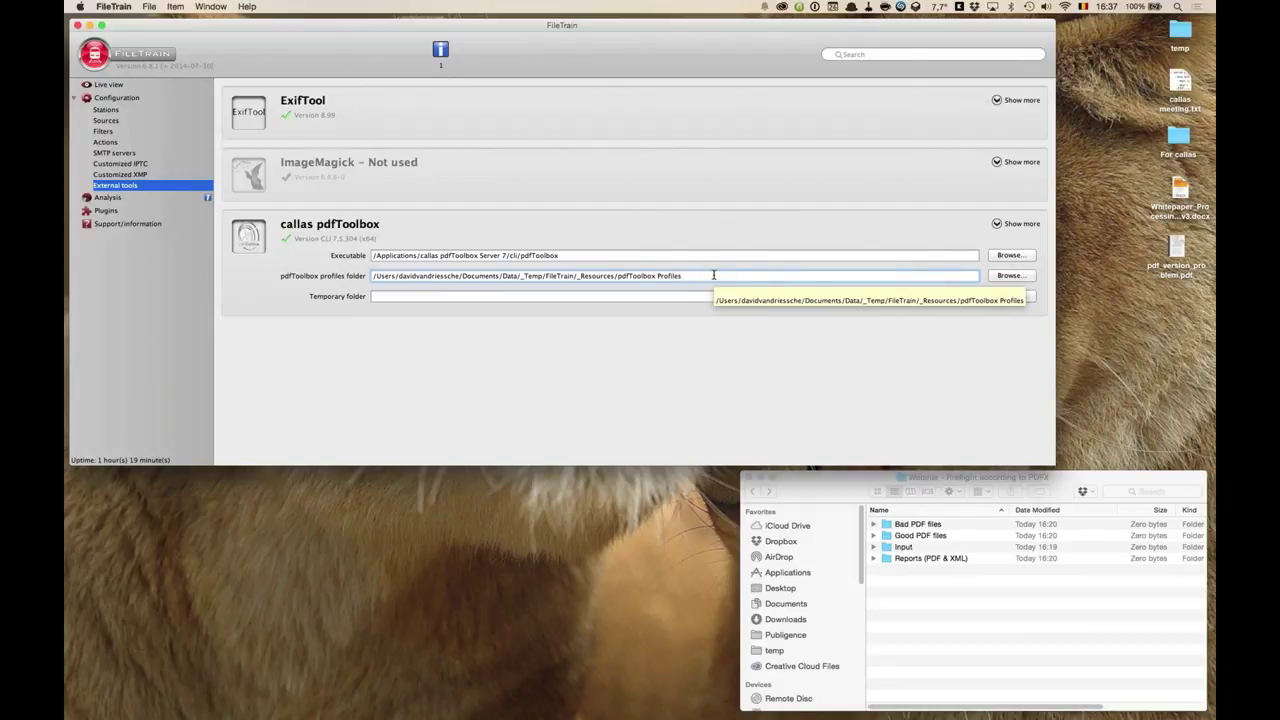
{"action": "left_click", "coordinate": [711, 297]}
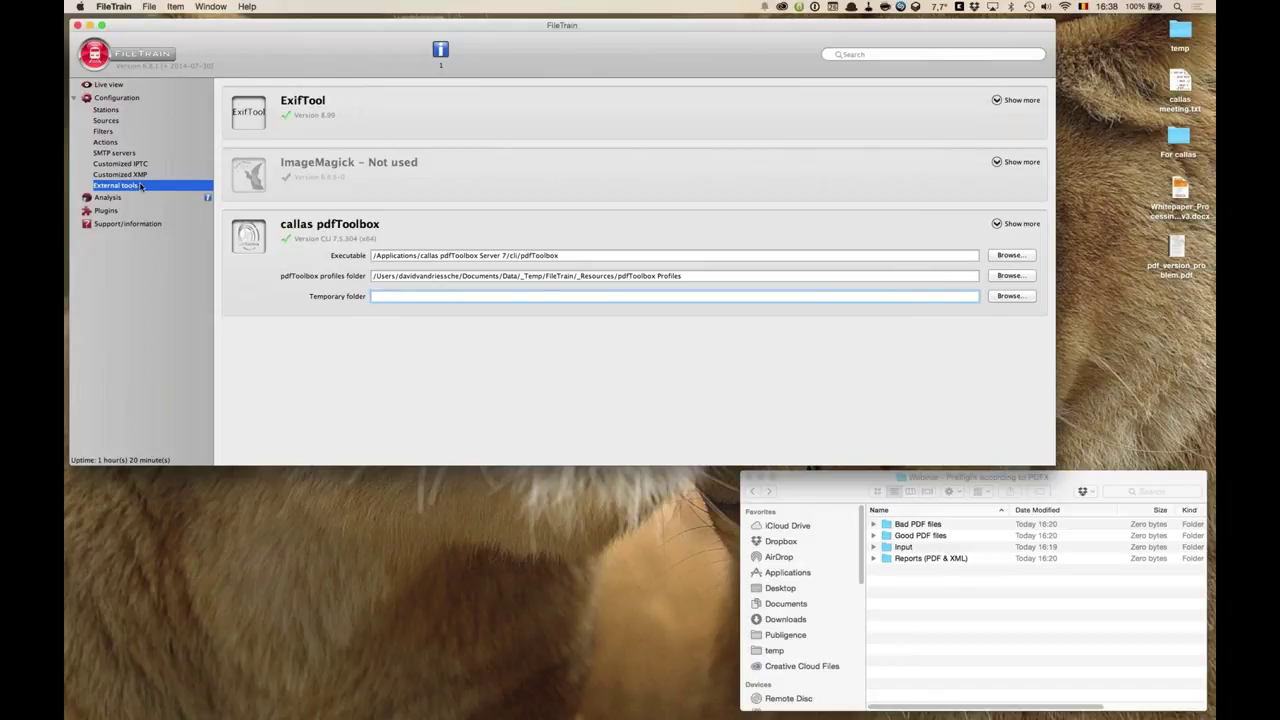
- Set the PDF/X preflight station's pdfToolbox action to use the profile "Convert to PDF_X-1a (ISO Coated v2 (ECI))"
{"action": "left_click", "coordinate": [127, 110]}
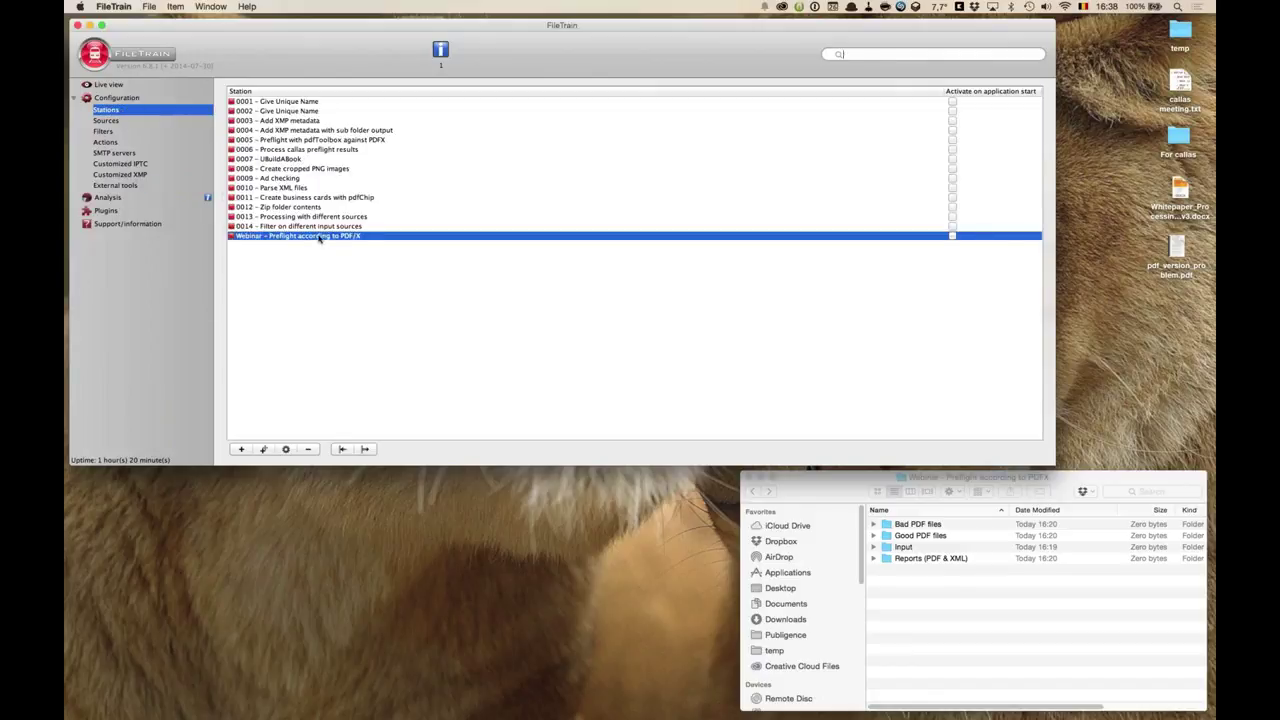
{"action": "double_click", "coordinate": [320, 237]}
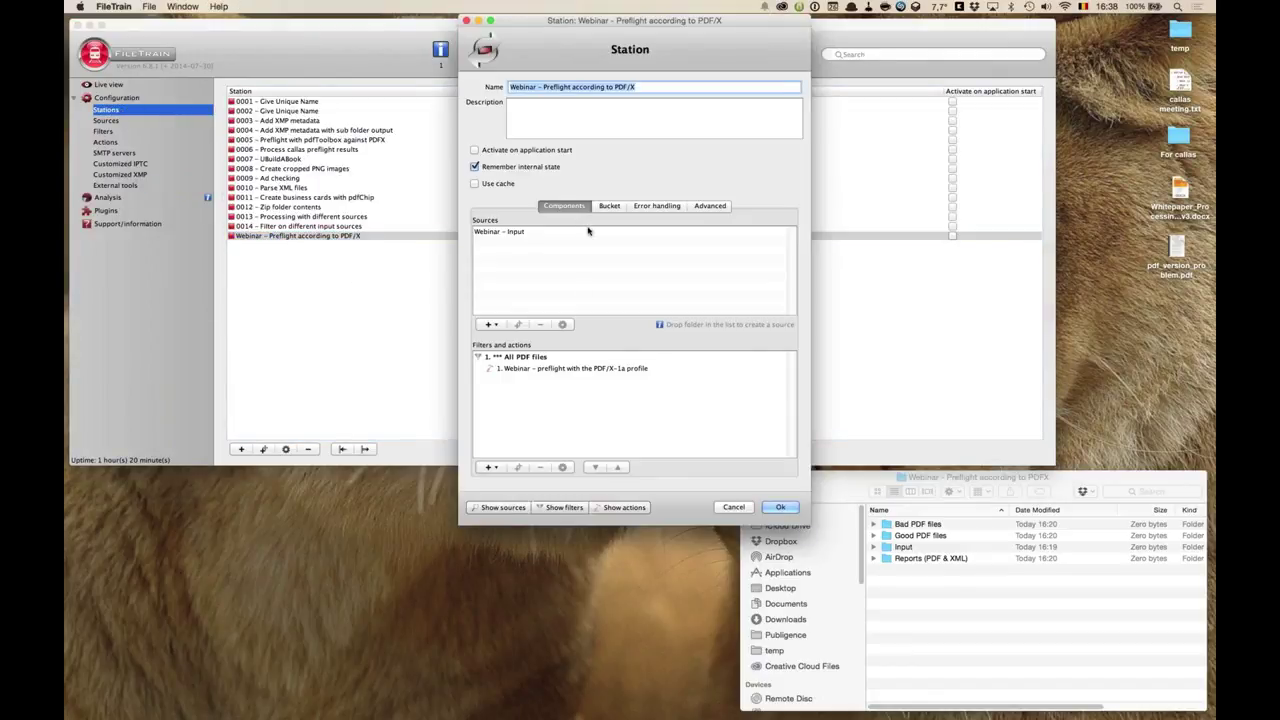
{"action": "left_click", "coordinate": [540, 372]}
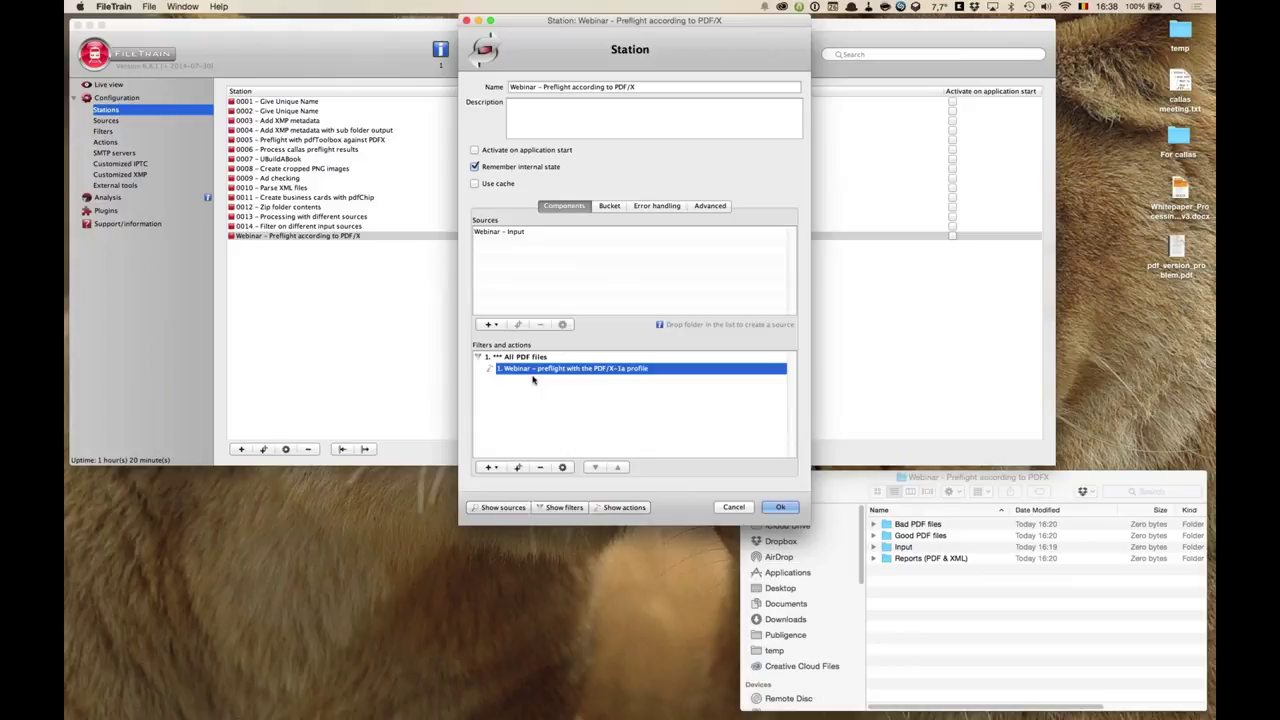
{"action": "double_click", "coordinate": [582, 373]}
{"action": "left_click_drag", "start_coordinate": [688, 193], "coordinate": [627, 61]}
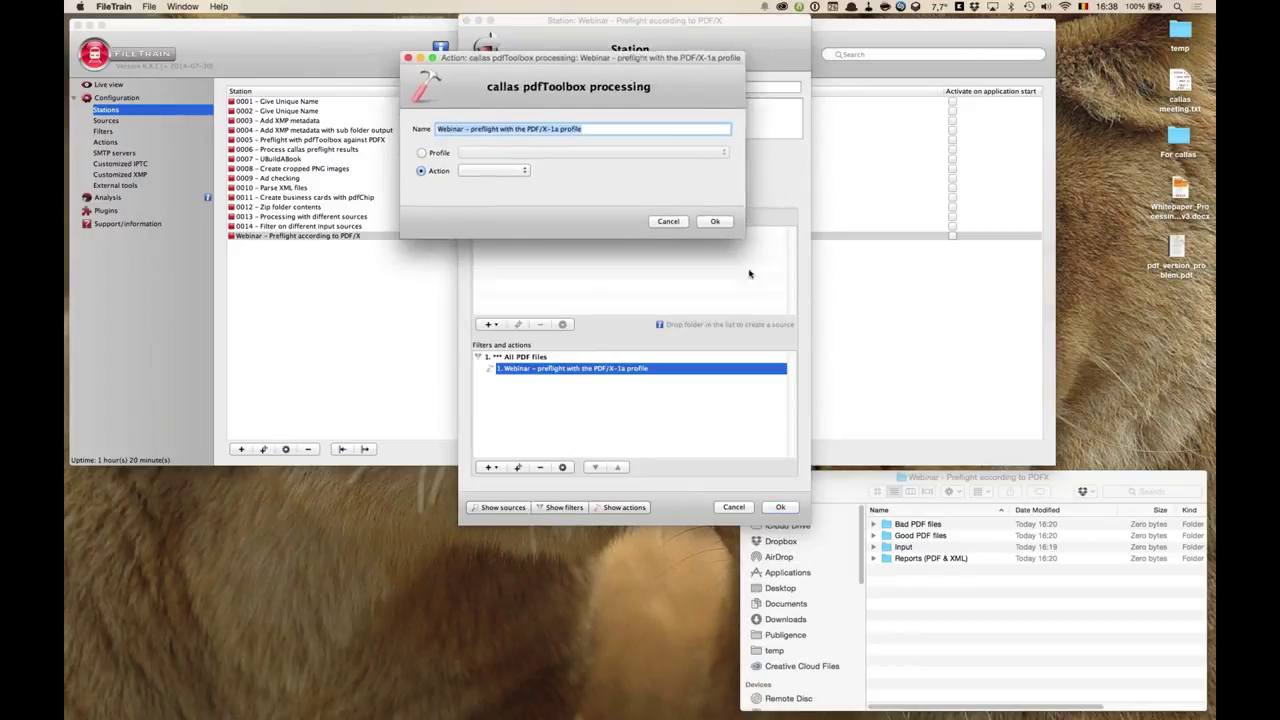
{"action": "left_click_drag", "start_coordinate": [866, 387], "coordinate": [1027, 474]}
{"action": "left_click", "coordinate": [421, 152]}
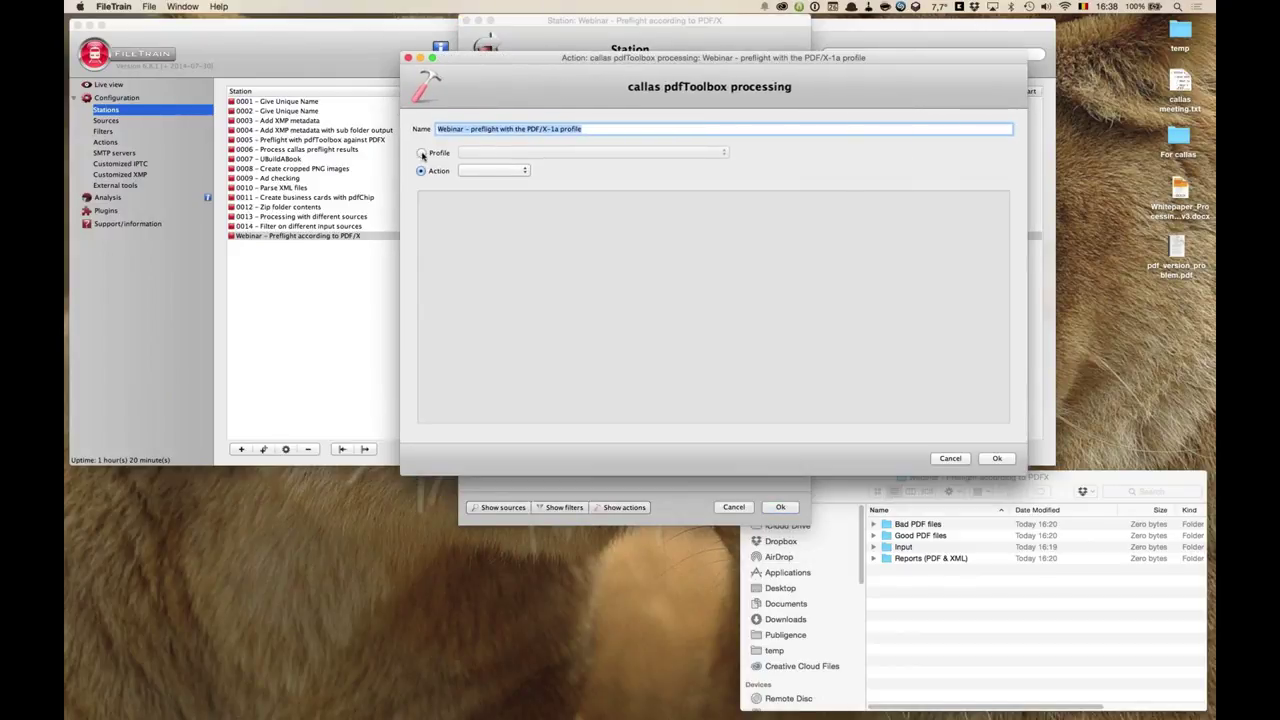
{"action": "left_click", "coordinate": [722, 152]}
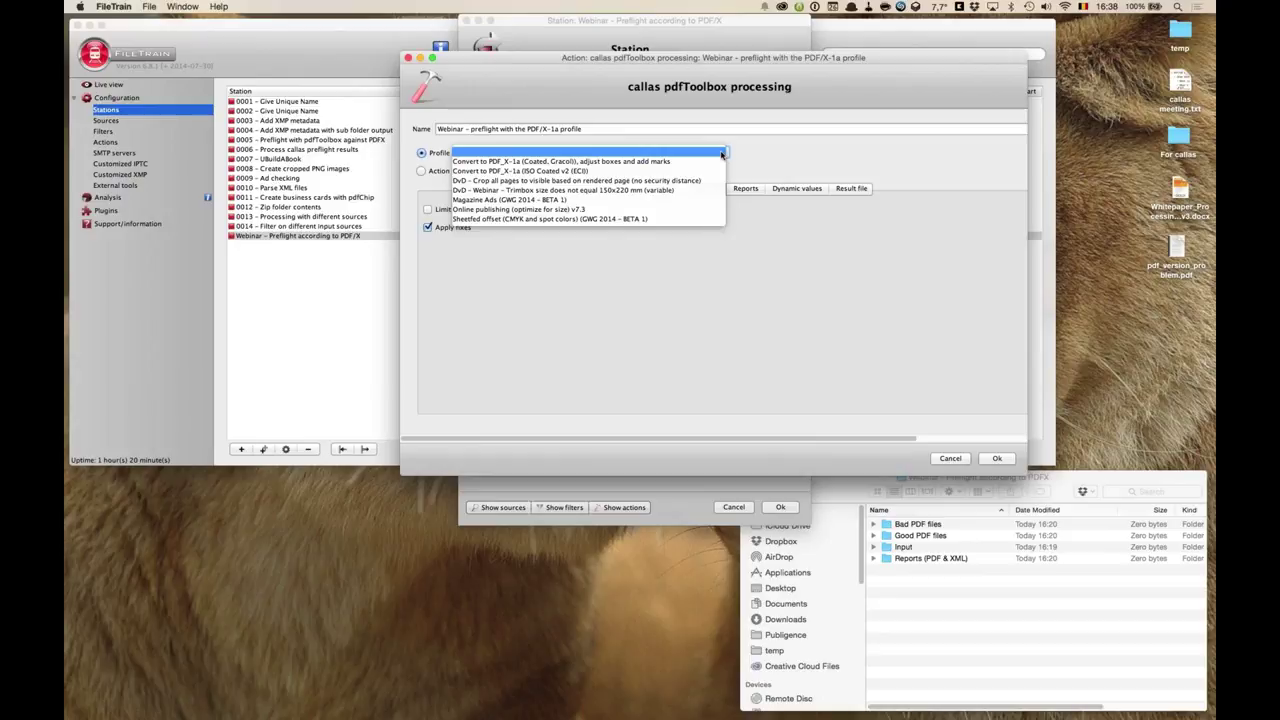
{"action": "left_click", "coordinate": [572, 172]}
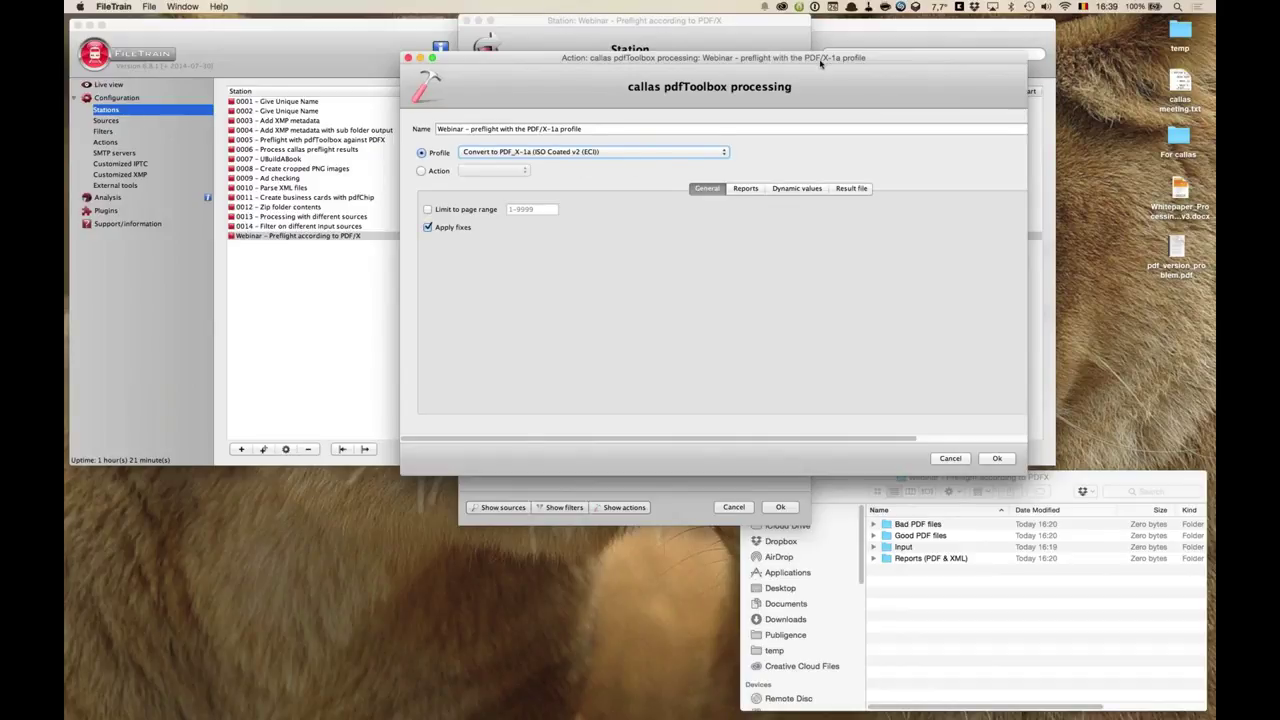
{"action": "left_click_drag", "start_coordinate": [828, 58], "coordinate": [678, 55]}
{"action": "left_click_drag", "start_coordinate": [875, 466], "coordinate": [1005, 492]}
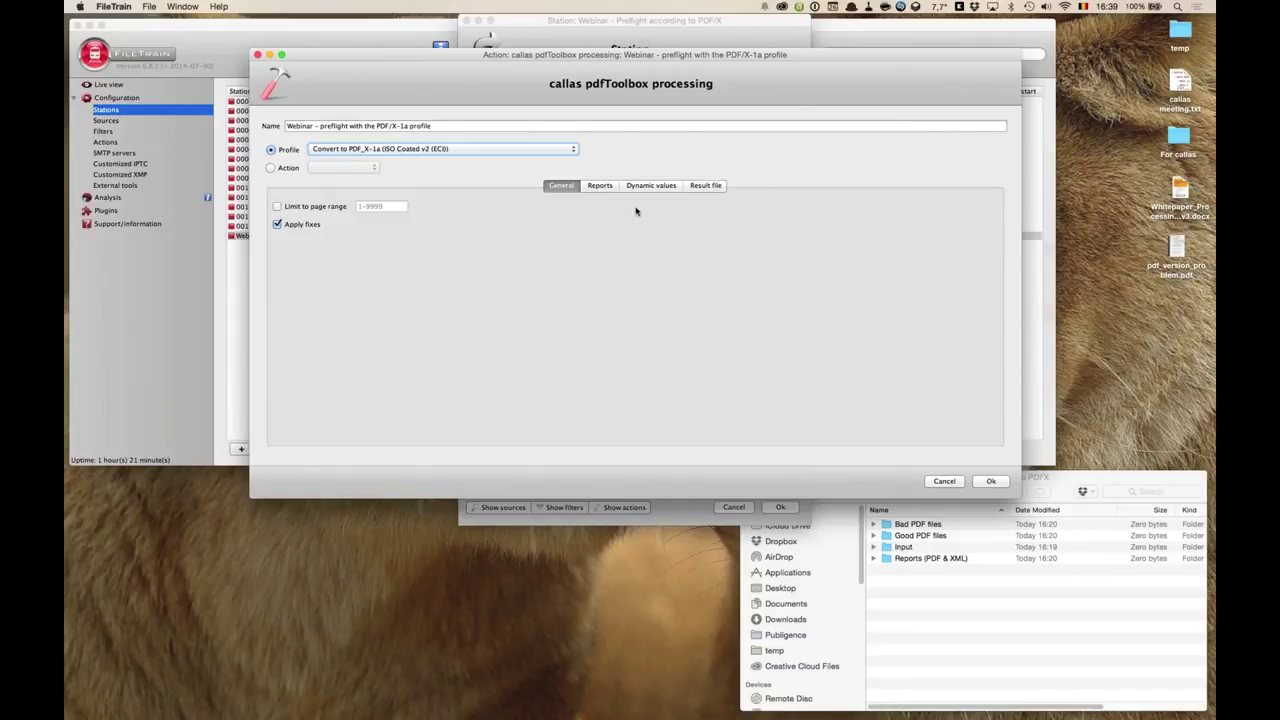
- Set the action's result-file destination at success to the "Good PDF files" folder of the webinar folder
{"action": "left_click", "coordinate": [705, 188]}
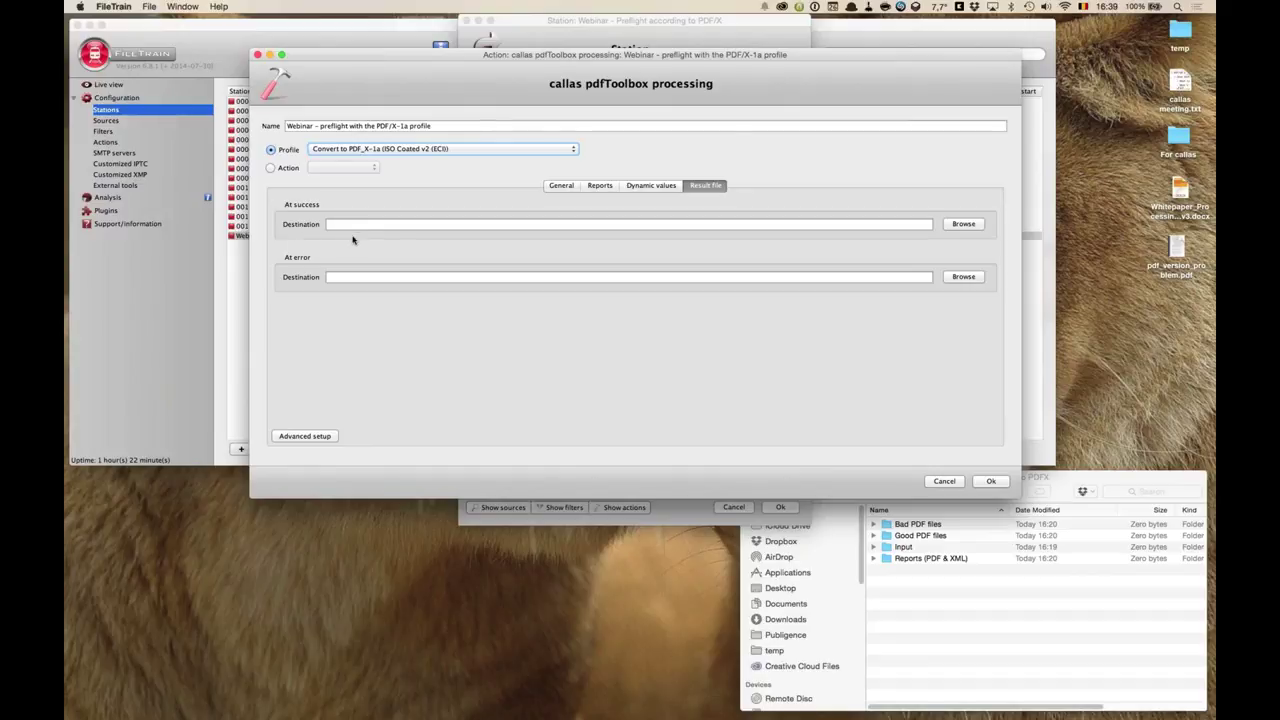
{"action": "left_click", "coordinate": [973, 226]}
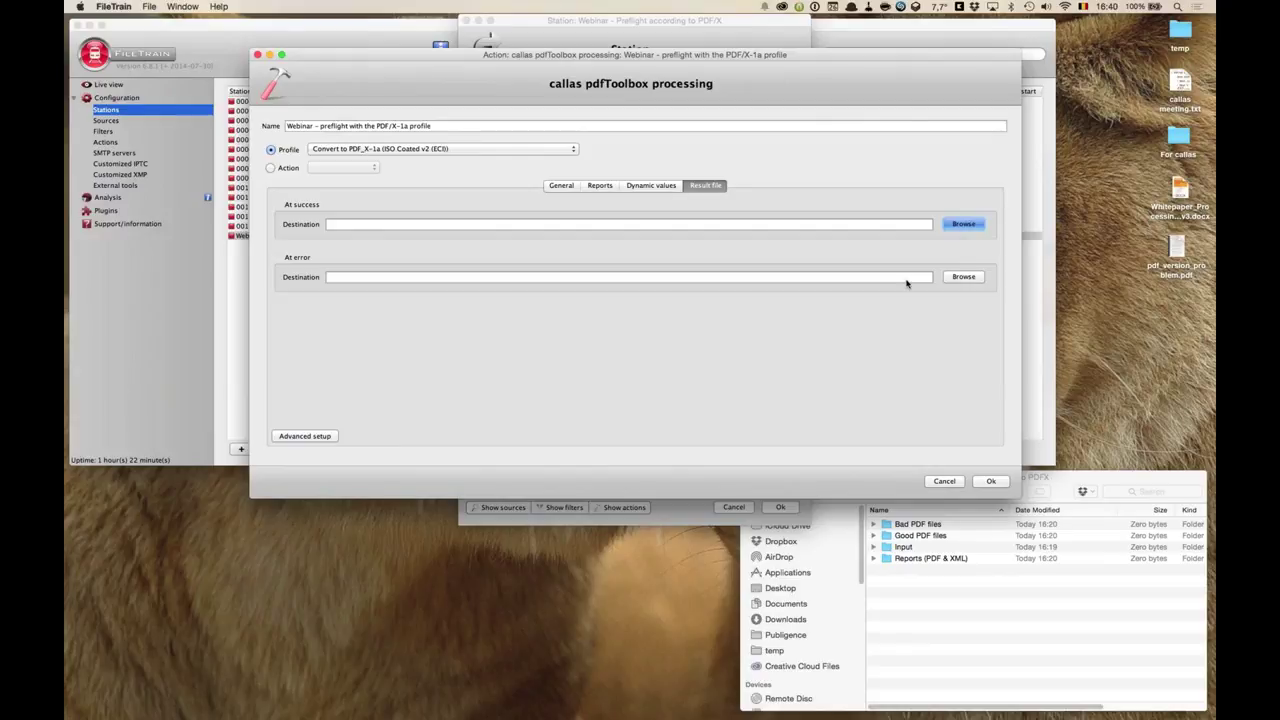
{"action": "left_click", "coordinate": [1045, 674]}
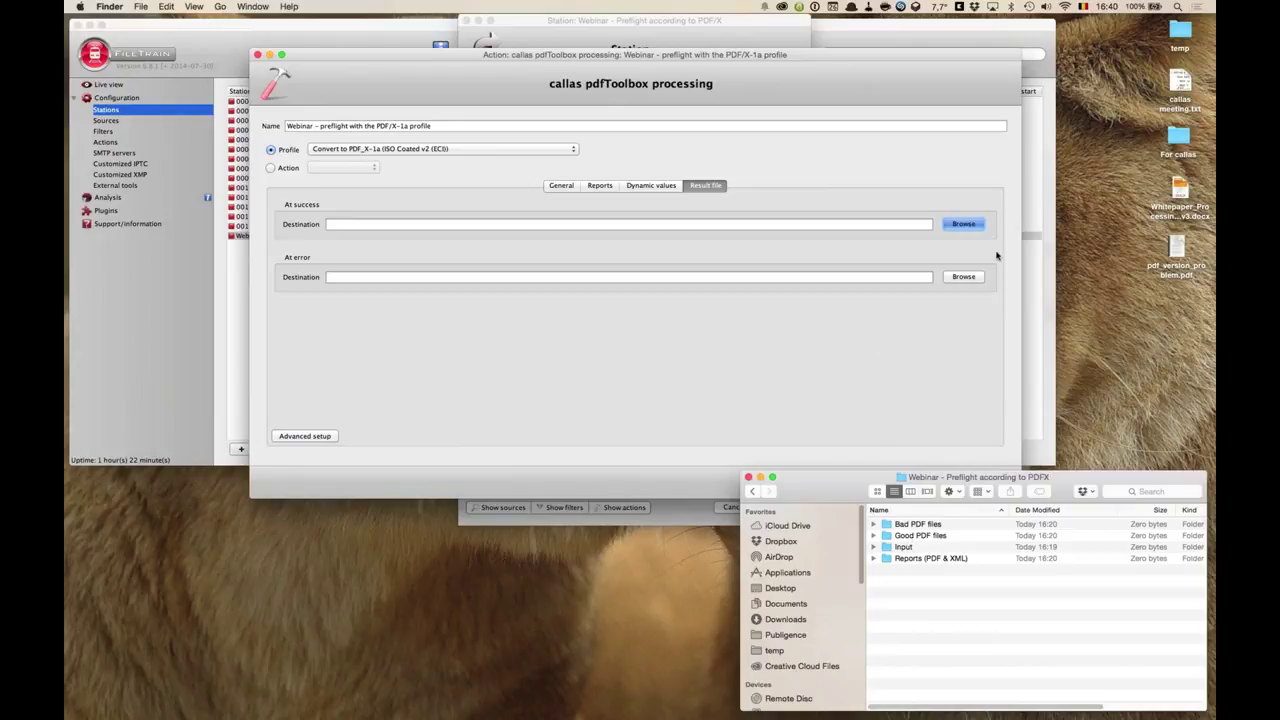
{"action": "left_click", "coordinate": [963, 224]}
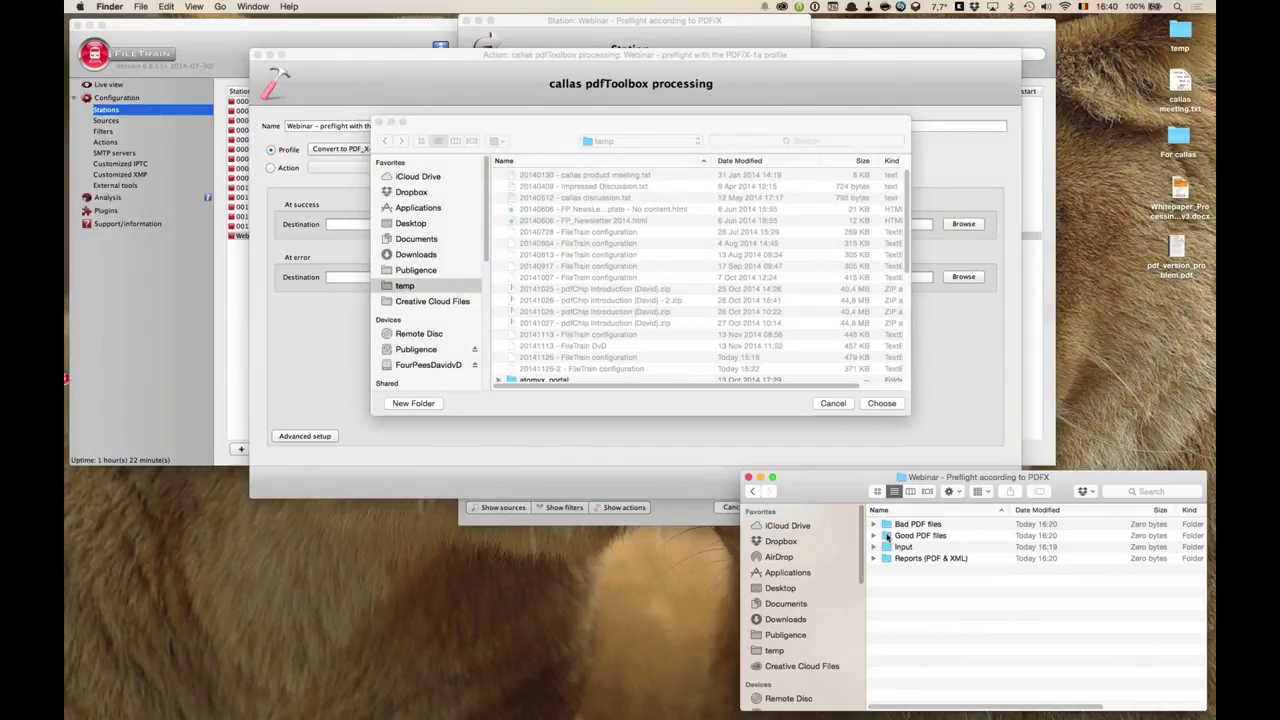
{"action": "left_click_drag", "start_coordinate": [900, 141], "coordinate": [659, 145]}
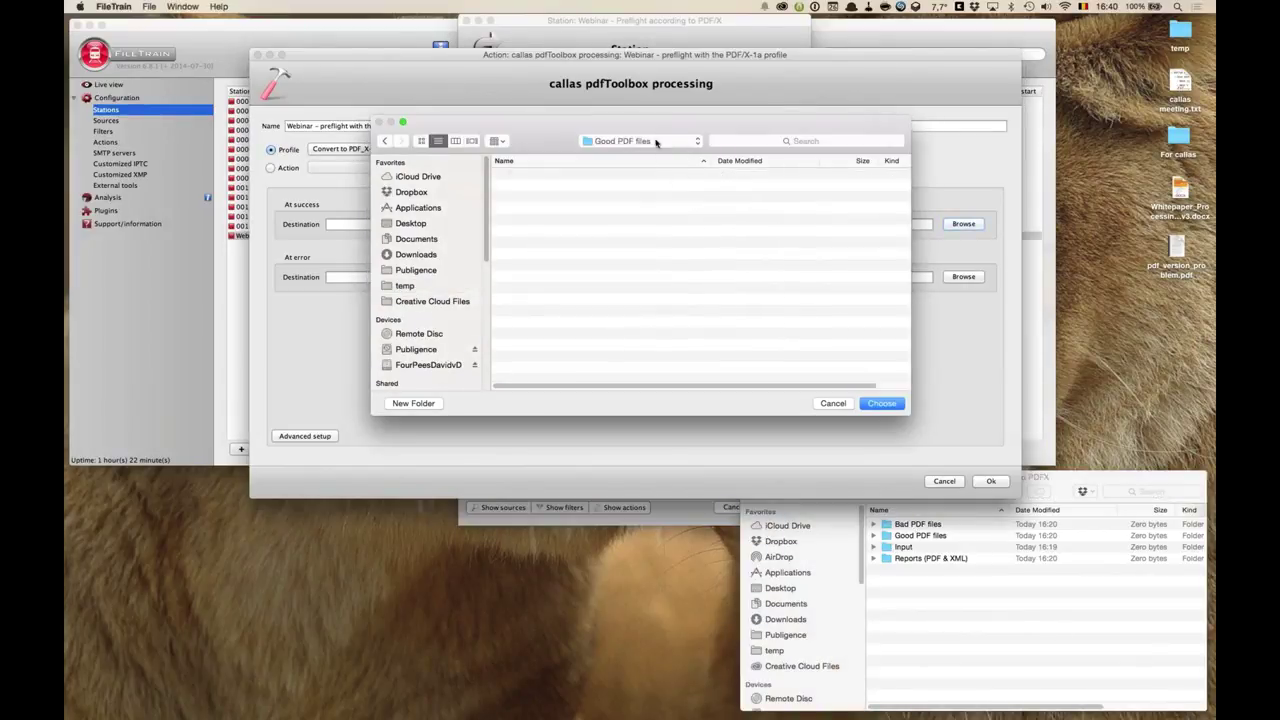
{"action": "left_click", "coordinate": [881, 403]}
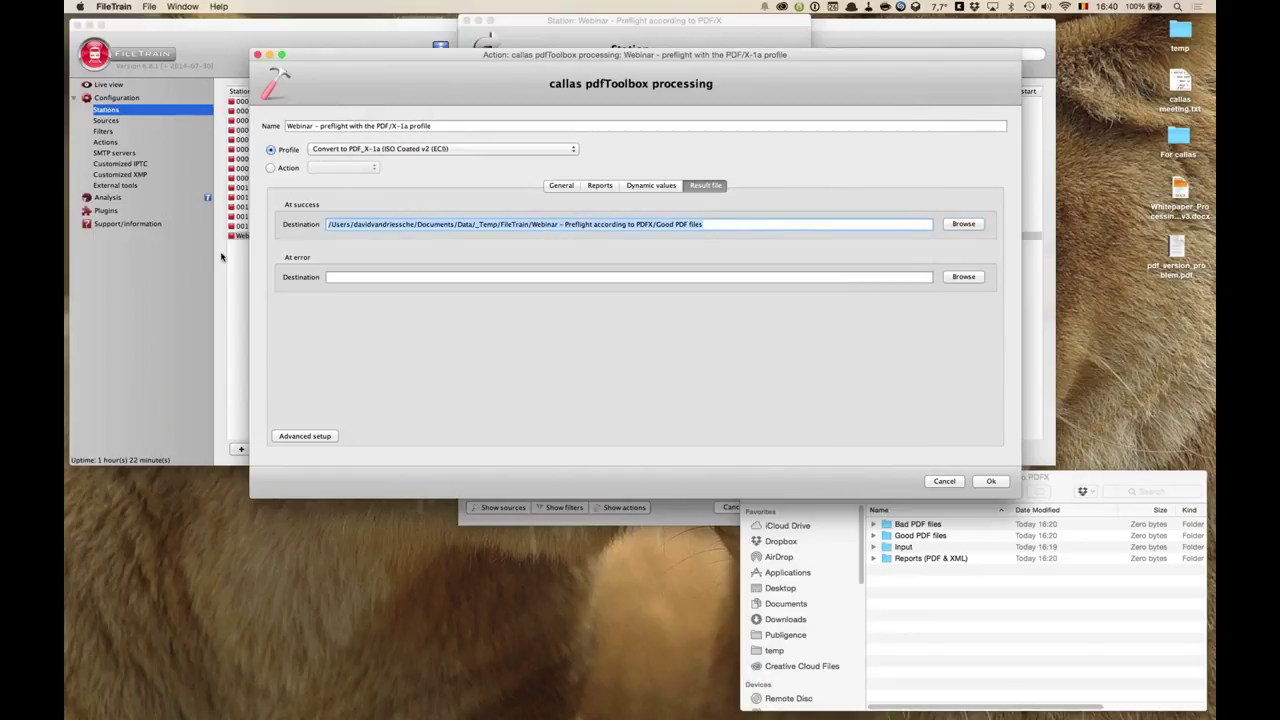
- Set the result-file destination at error to the same path as at success, but ending in "Bad PDF files"
{"action": "left_click", "coordinate": [730, 277]}
{"action": "type", "text": "/Users/davidvandriessche/Documents/Data/_Temp/FileTrain/Webinar - Preflight according to PDFX/Good PDF files"}
{"action": "double_click", "coordinate": [666, 277]}
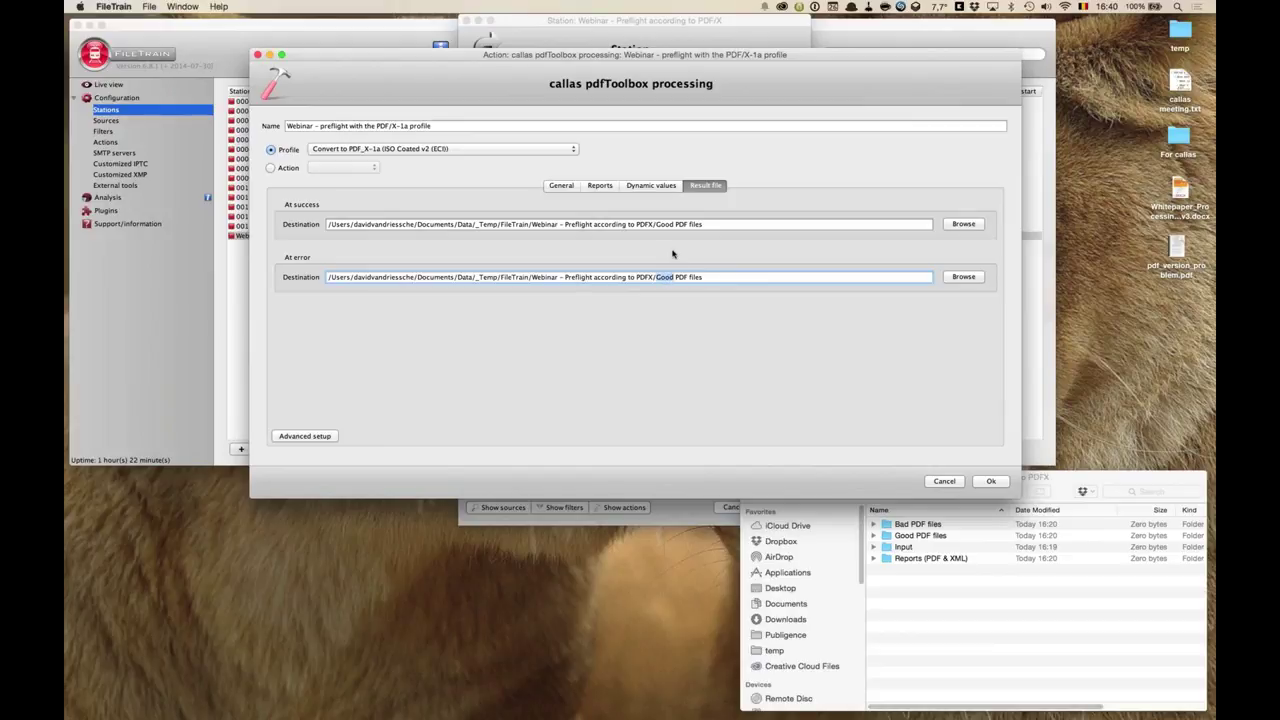
{"action": "type", "text": "Bad"}
{"action": "key", "text": "BackSpace"}
{"action": "key", "text": "BackSpace"}
{"action": "key", "text": "BackSpace"}
{"action": "key", "text": "BackSpace"}
{"action": "key", "text": "BackSpace"}
{"action": "key", "text": "BackSpace"}
{"action": "key", "text": "BackSpace"}
{"action": "key", "text": "BackSpace"}
{"action": "key", "text": "BackSpace"}
{"action": "key", "text": "BackSpace"}
{"action": "key", "text": "BackSpace"}
{"action": "key", "text": "BackSpace"}
{"action": "key", "text": "BackSpace"}
{"action": "type", "text": "Bad PDF files"}
- Examine the advanced result-file setup with its hit and fixup cases, and return to the simple destinations
{"action": "left_click", "coordinate": [722, 224]}
{"action": "left_click", "coordinate": [320, 439]}
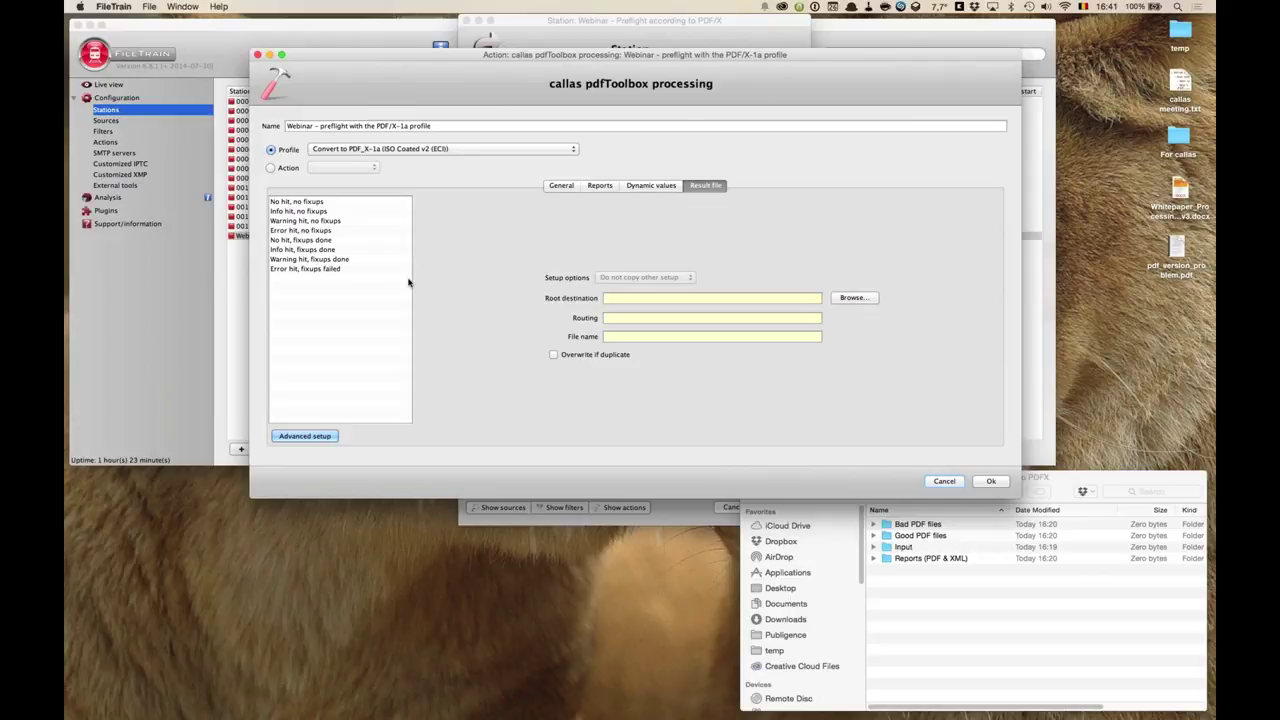
{"action": "left_click", "coordinate": [328, 440]}
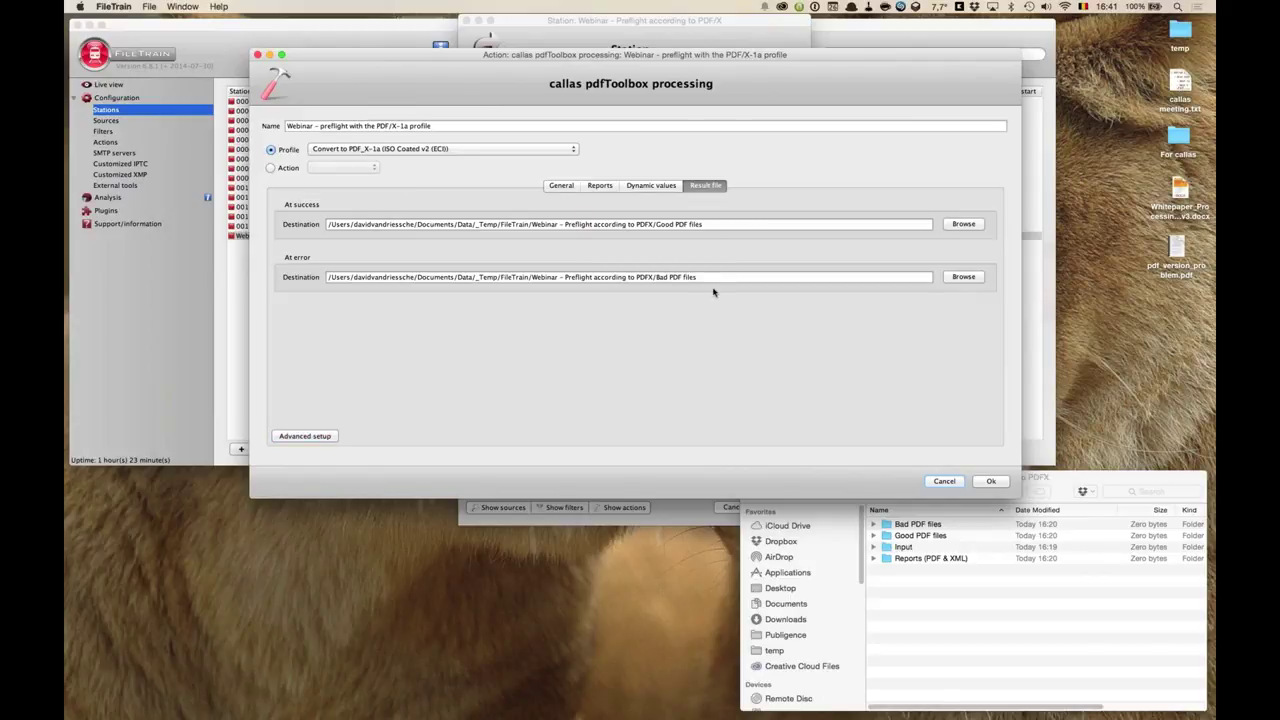
- Look through the available report languages for the action's reports and keep English
{"action": "left_click", "coordinate": [600, 186]}
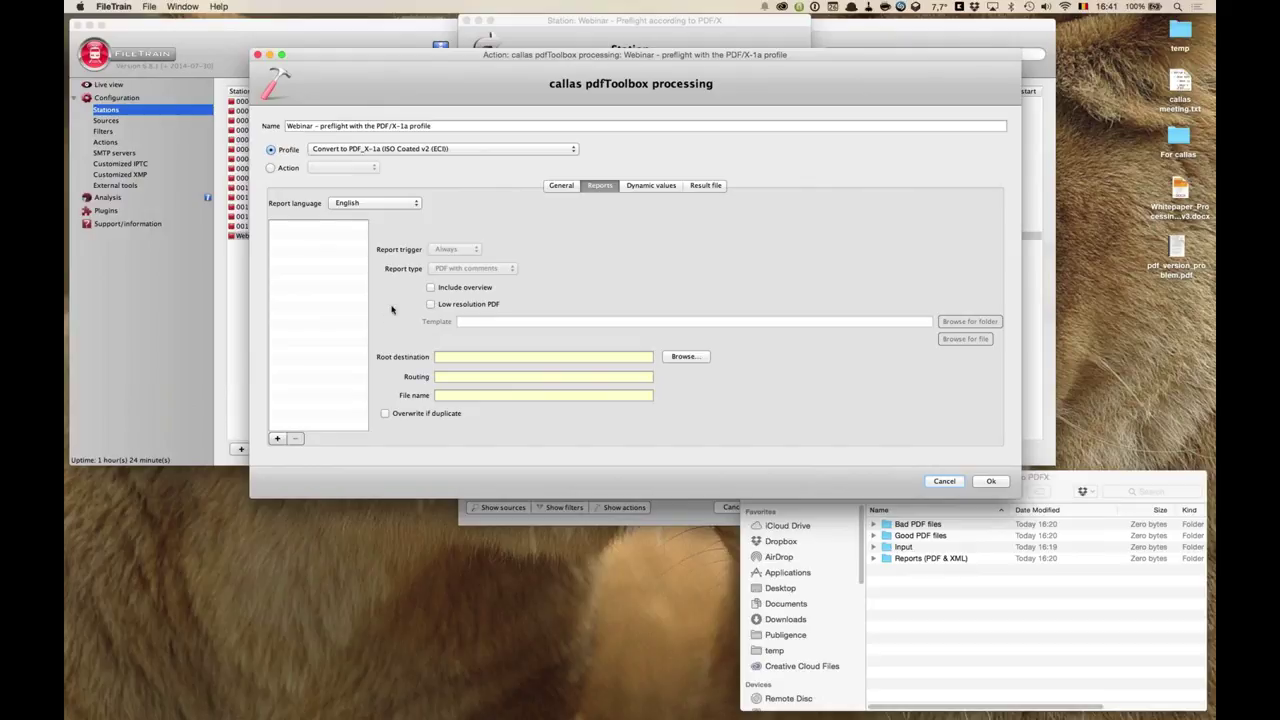
{"action": "left_click", "coordinate": [416, 203]}
{"action": "scroll", "coordinate": [419, 236], "scroll_direction": "down", "scroll_amount": 2}
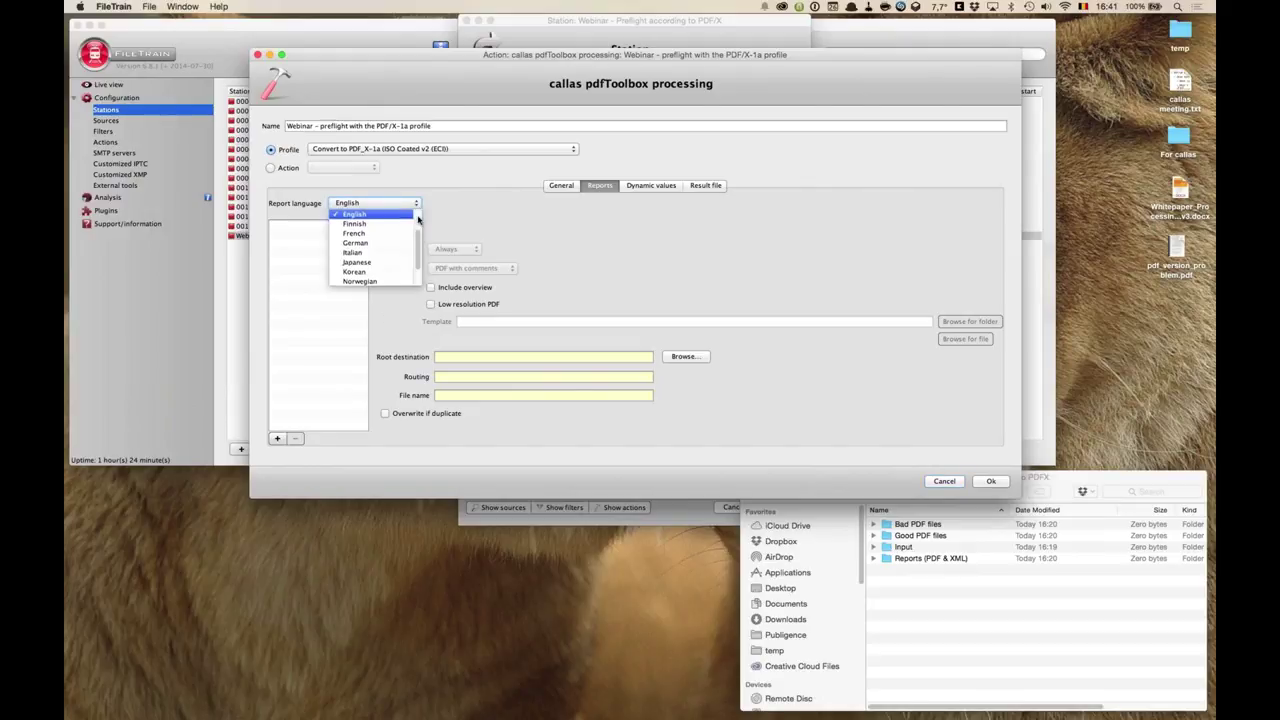
{"action": "scroll", "coordinate": [417, 252], "scroll_direction": "down", "scroll_amount": 1}
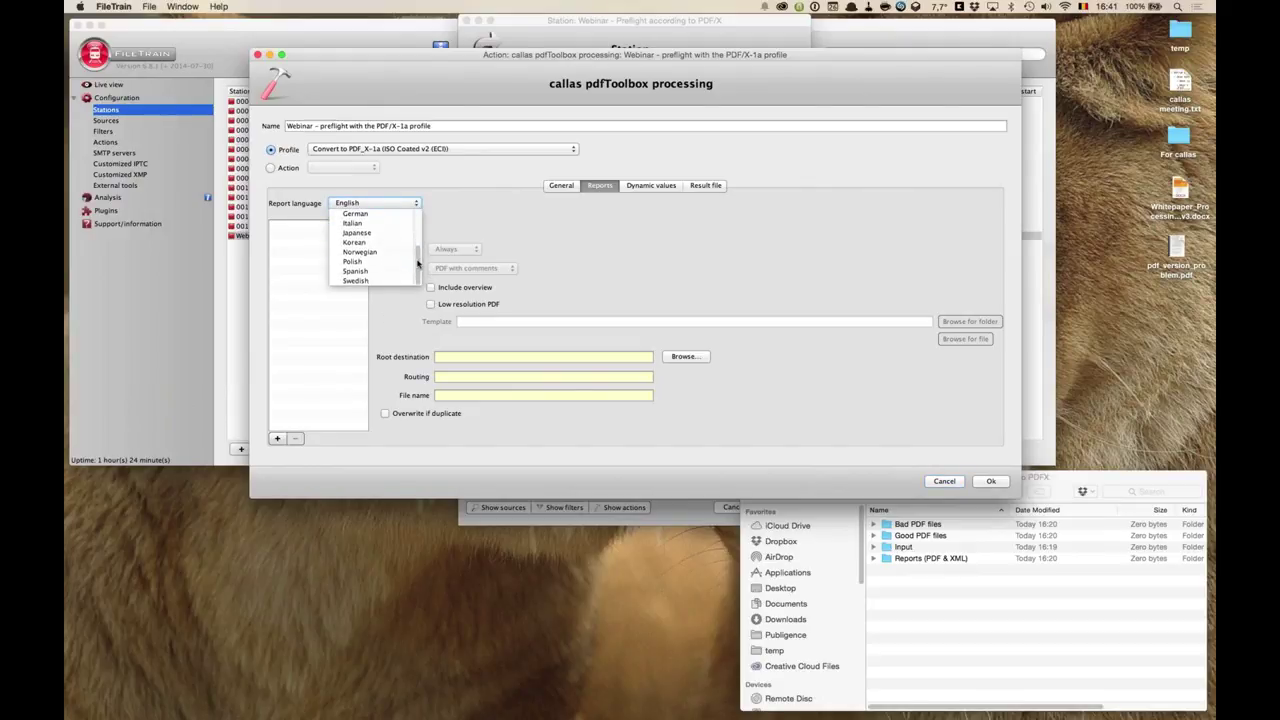
{"action": "scroll", "coordinate": [421, 240], "scroll_direction": "up", "scroll_amount": 3}
{"action": "scroll", "coordinate": [421, 233], "scroll_direction": "down", "scroll_amount": 1}
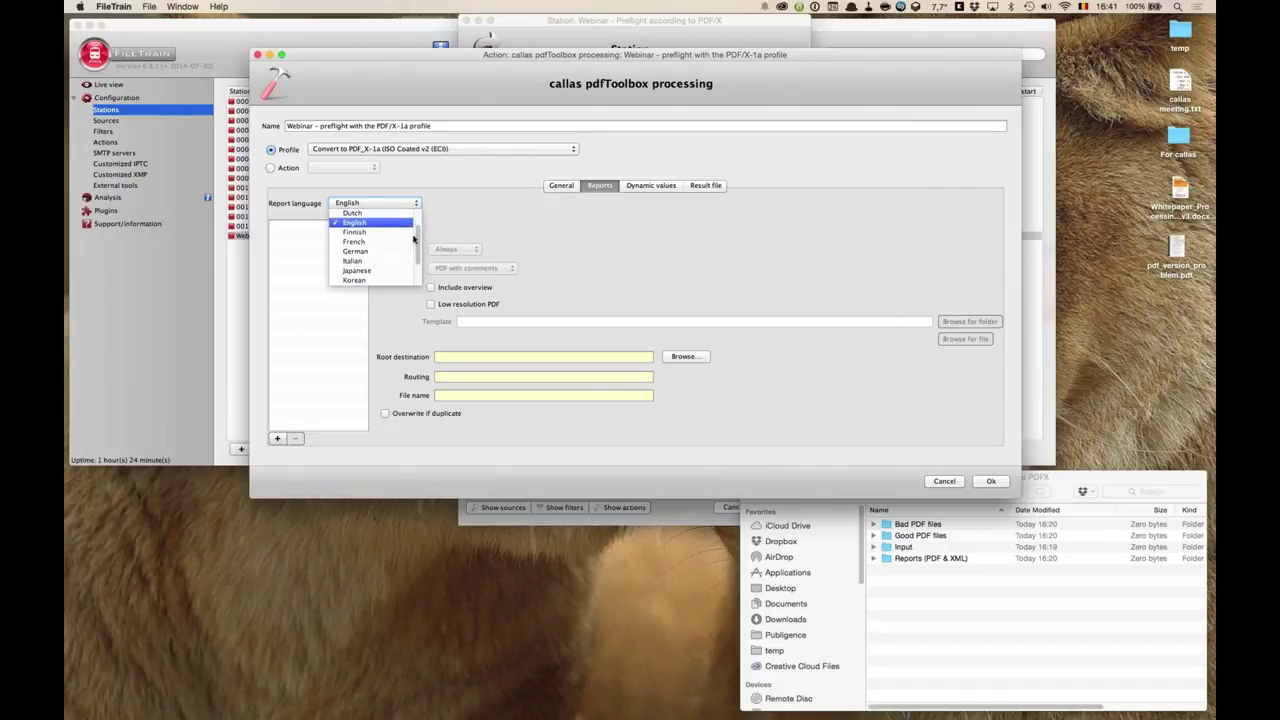
{"action": "left_click", "coordinate": [503, 228]}
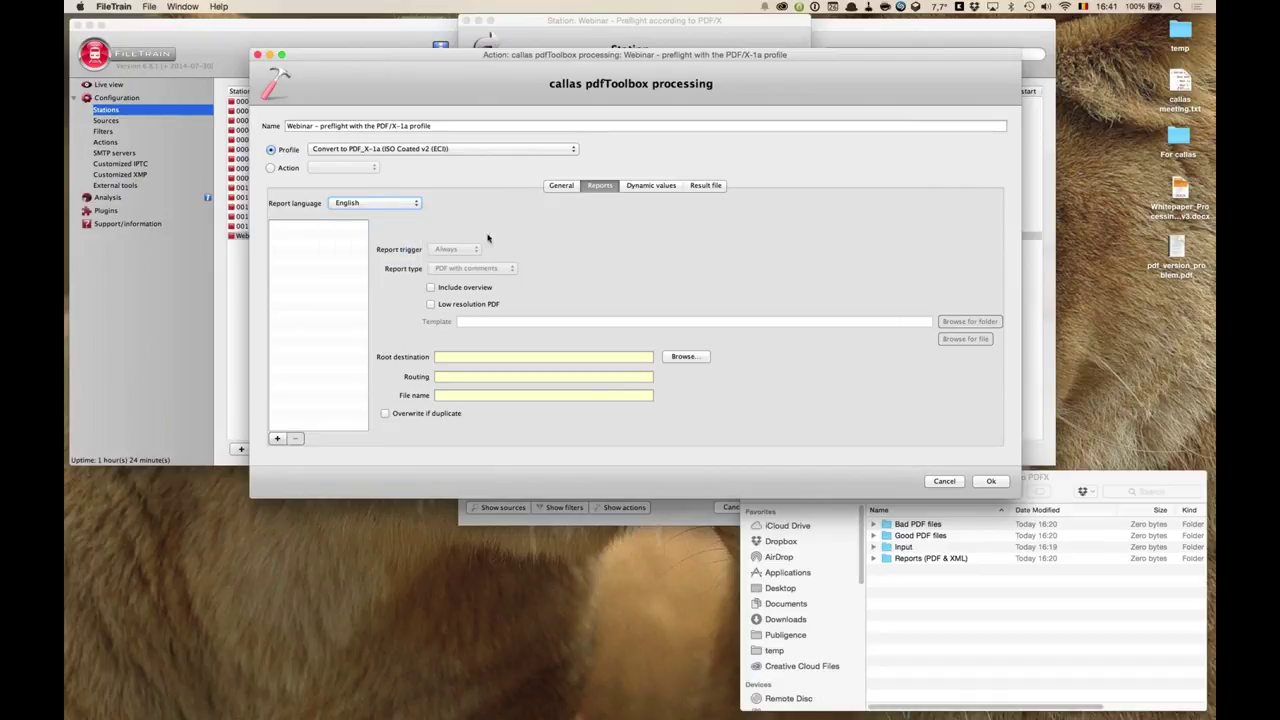
- Add a report of type "PDF with comments" that includes an overview and uses a low resolution PDF
{"action": "left_click", "coordinate": [316, 448]}
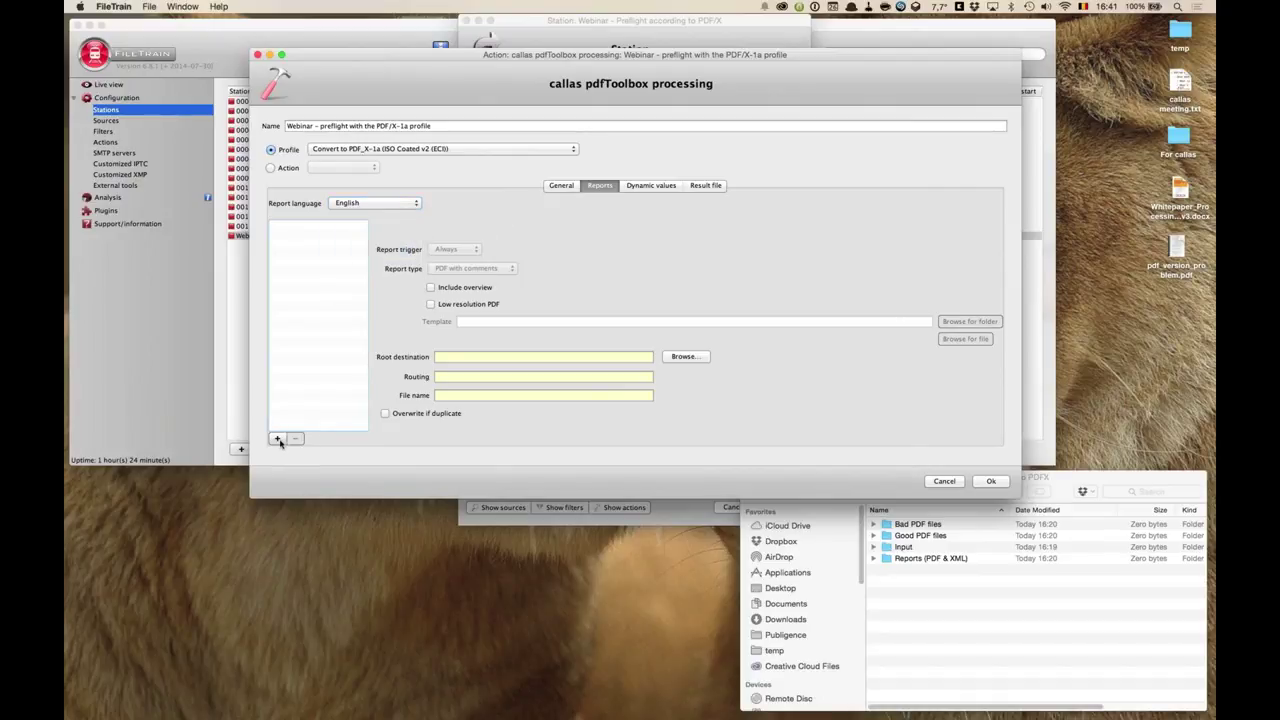
{"action": "left_click", "coordinate": [278, 439]}
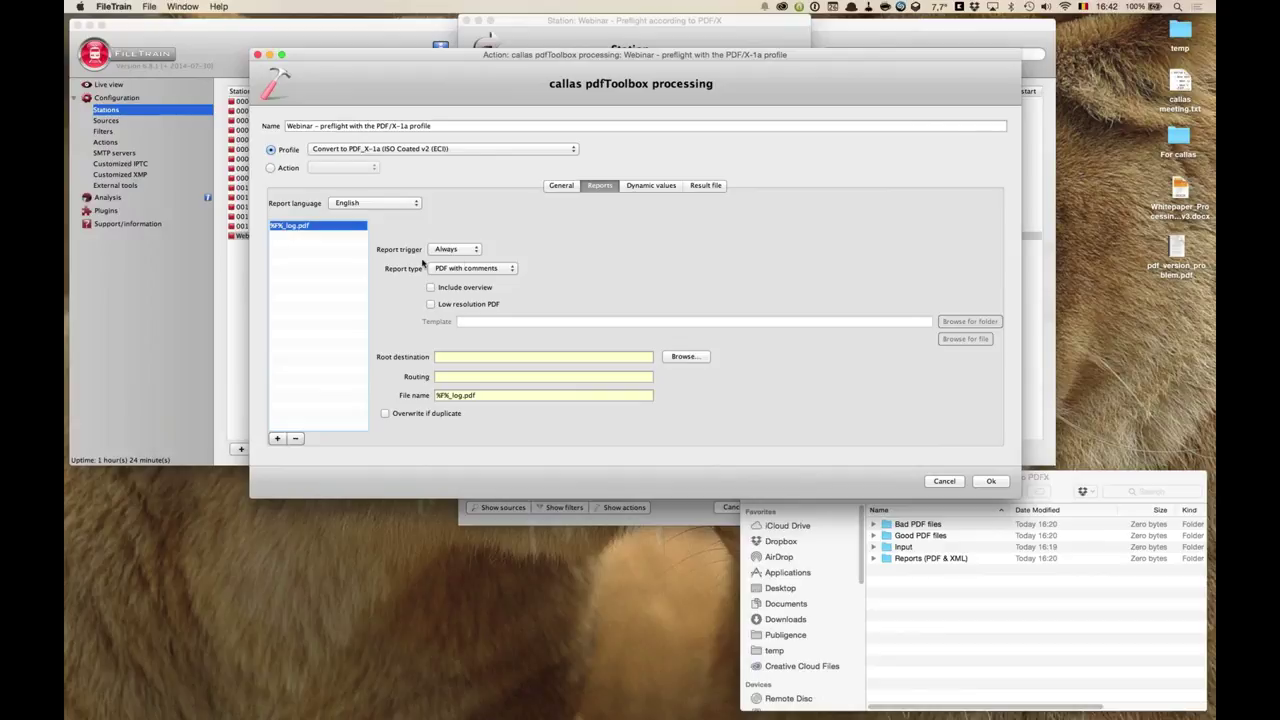
{"action": "left_click", "coordinate": [512, 268]}
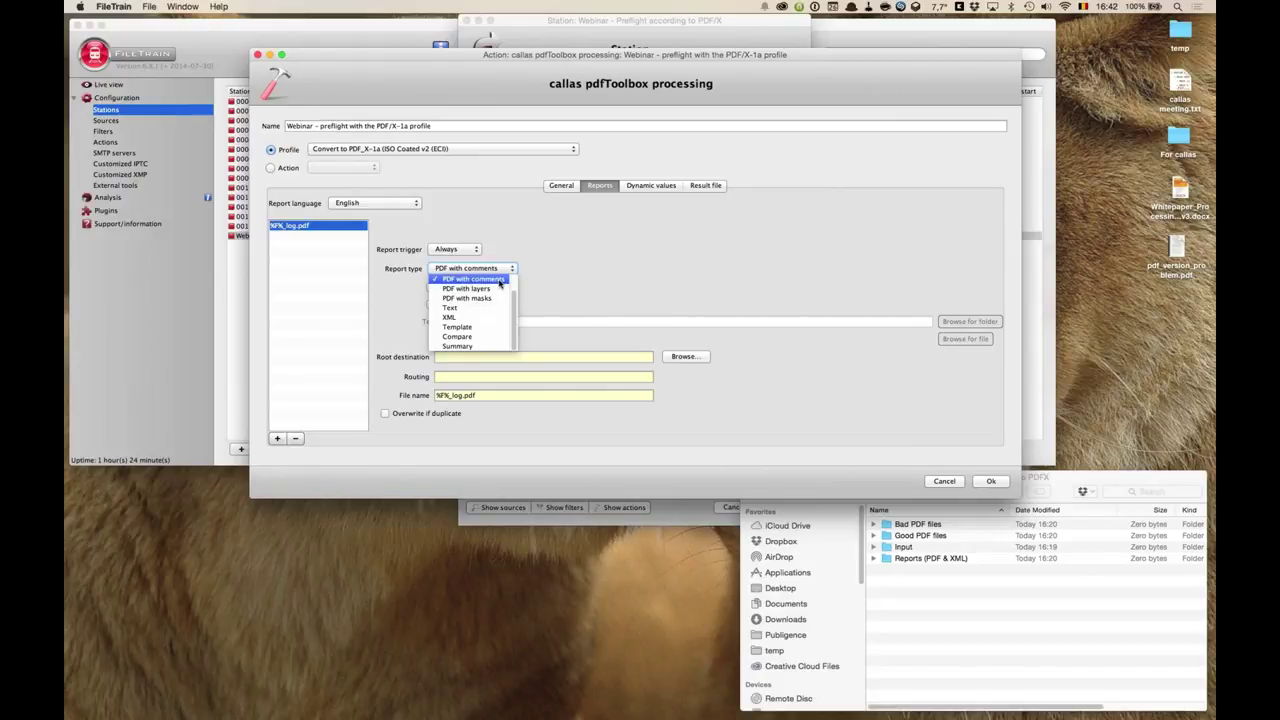
{"action": "left_click", "coordinate": [500, 282]}
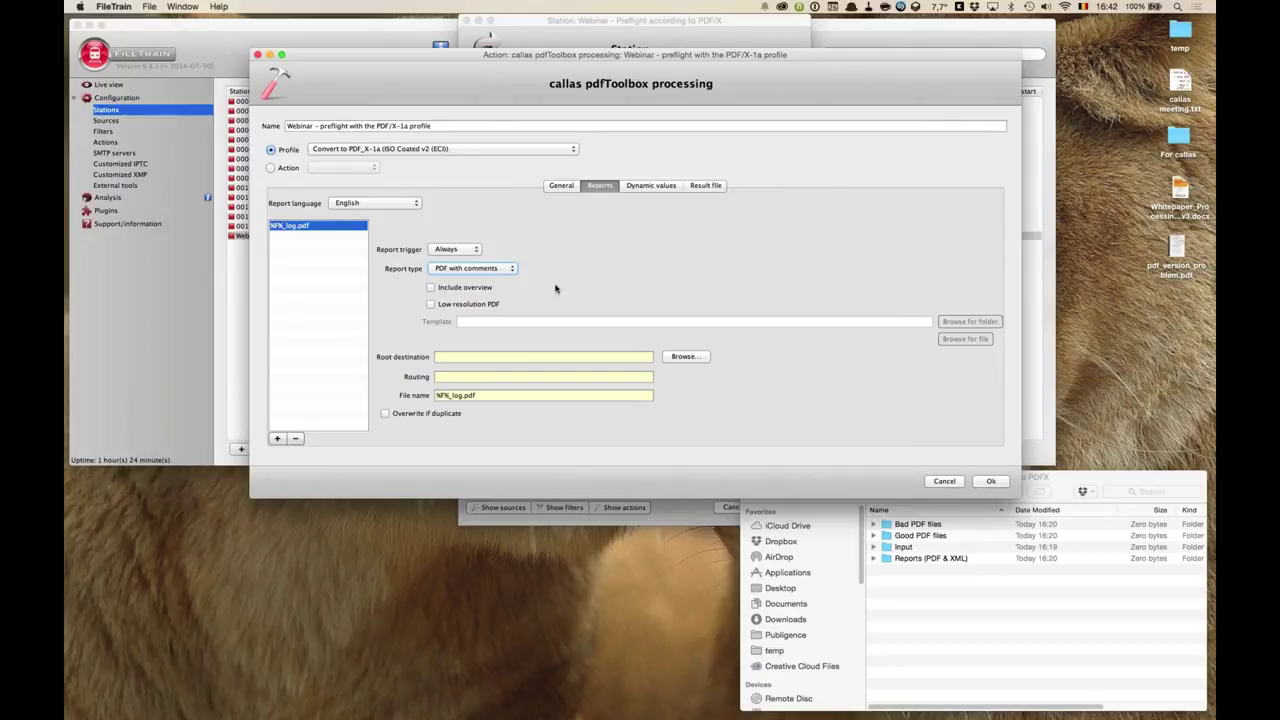
{"action": "left_click", "coordinate": [431, 287]}
{"action": "left_click", "coordinate": [431, 304]}
- Set the PDF report's root destination to the "Reports (PDF & XML)" folder and its routing to "PDF"
{"action": "left_click", "coordinate": [687, 357]}
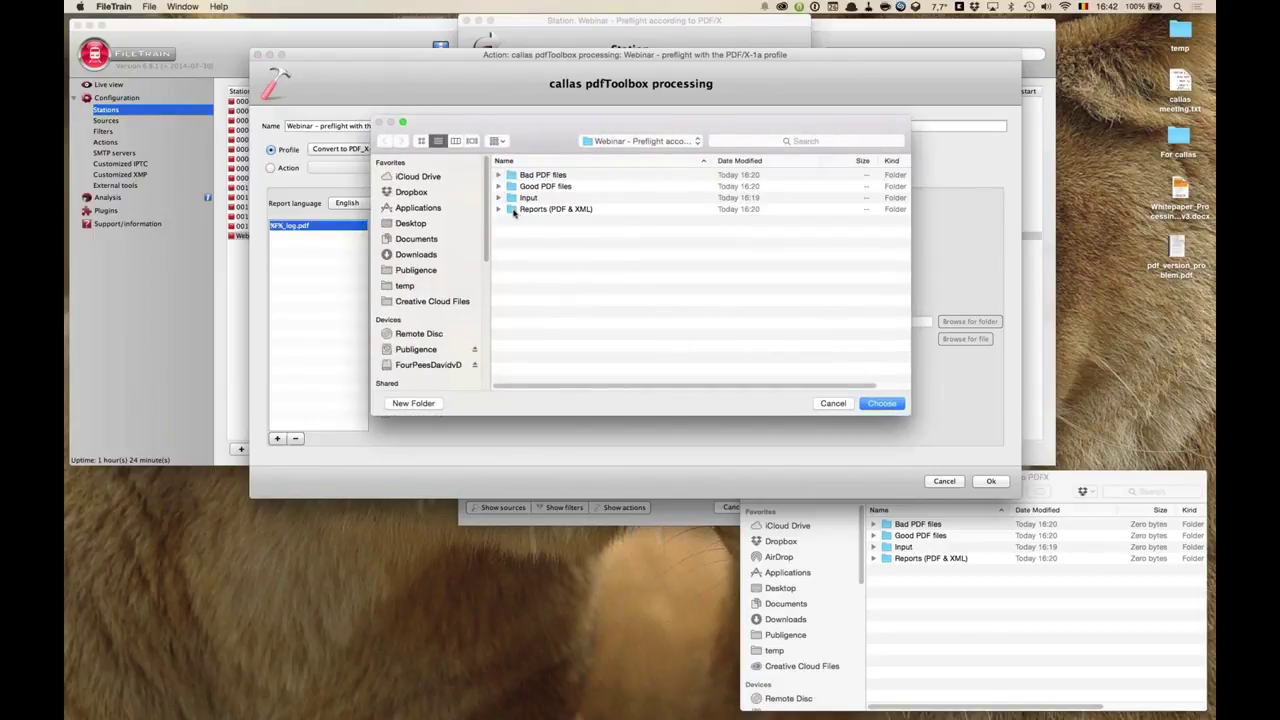
{"action": "left_click", "coordinate": [516, 211]}
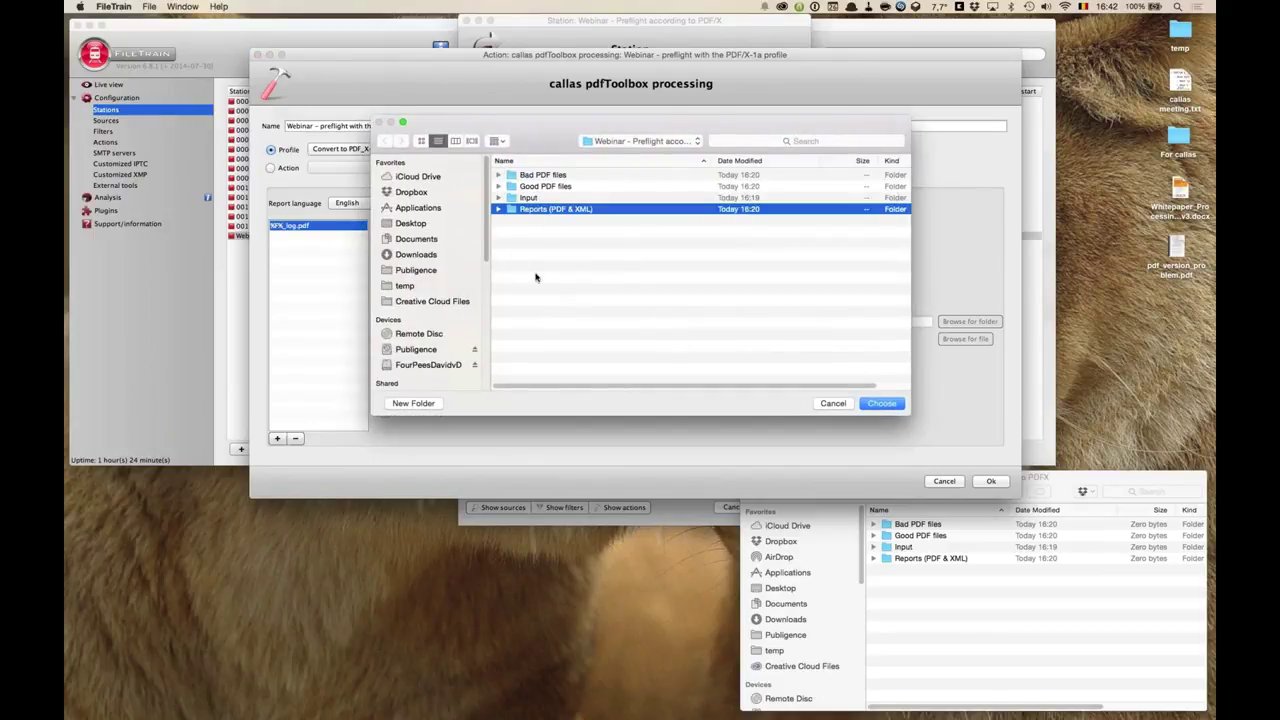
{"action": "left_click", "coordinate": [877, 405]}
{"action": "left_click", "coordinate": [622, 379]}
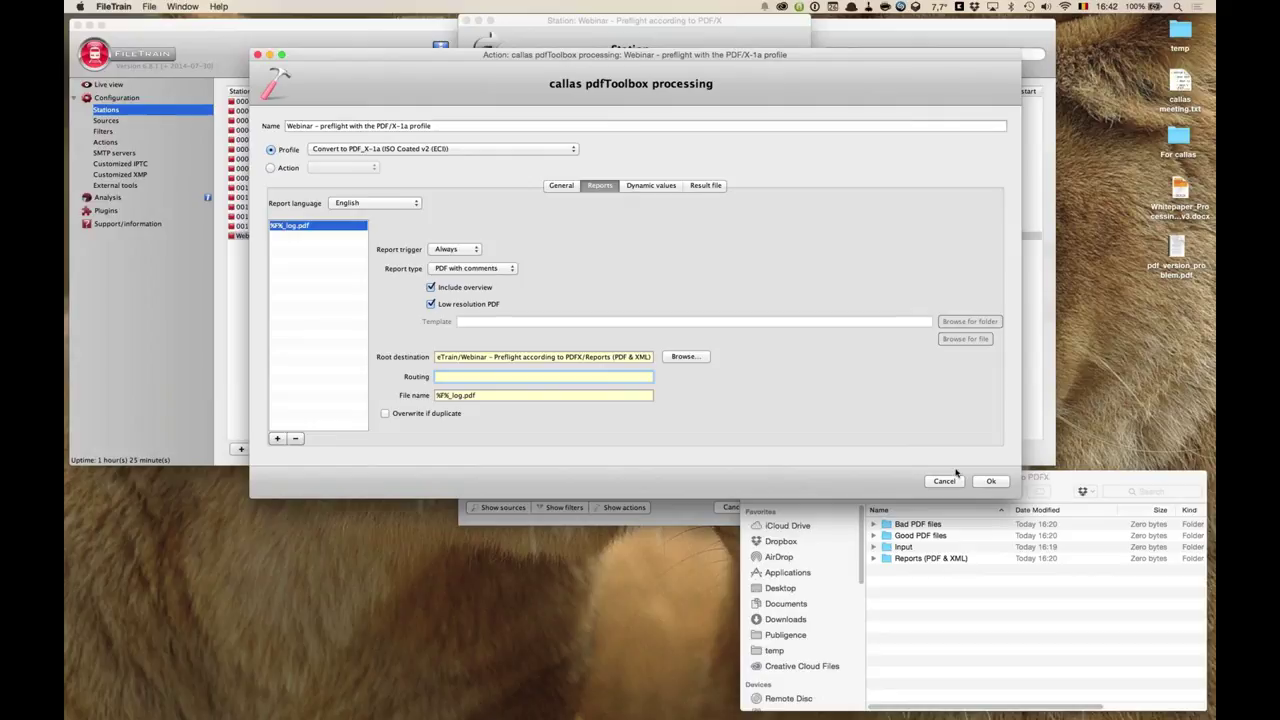
{"action": "type", "text": "PDF"}
- Change the PDF report's file name to "%F%_report.pdf"
{"action": "left_click", "coordinate": [480, 396]}
{"action": "left_click", "coordinate": [463, 395]}
{"action": "key", "text": "BackSpace"}
{"action": "key", "text": "BackSpace"}
{"action": "key", "text": "BackSpace"}
{"action": "type", "text": "report"}
{"action": "left_click_drag", "start_coordinate": [437, 395], "coordinate": [446, 396]}
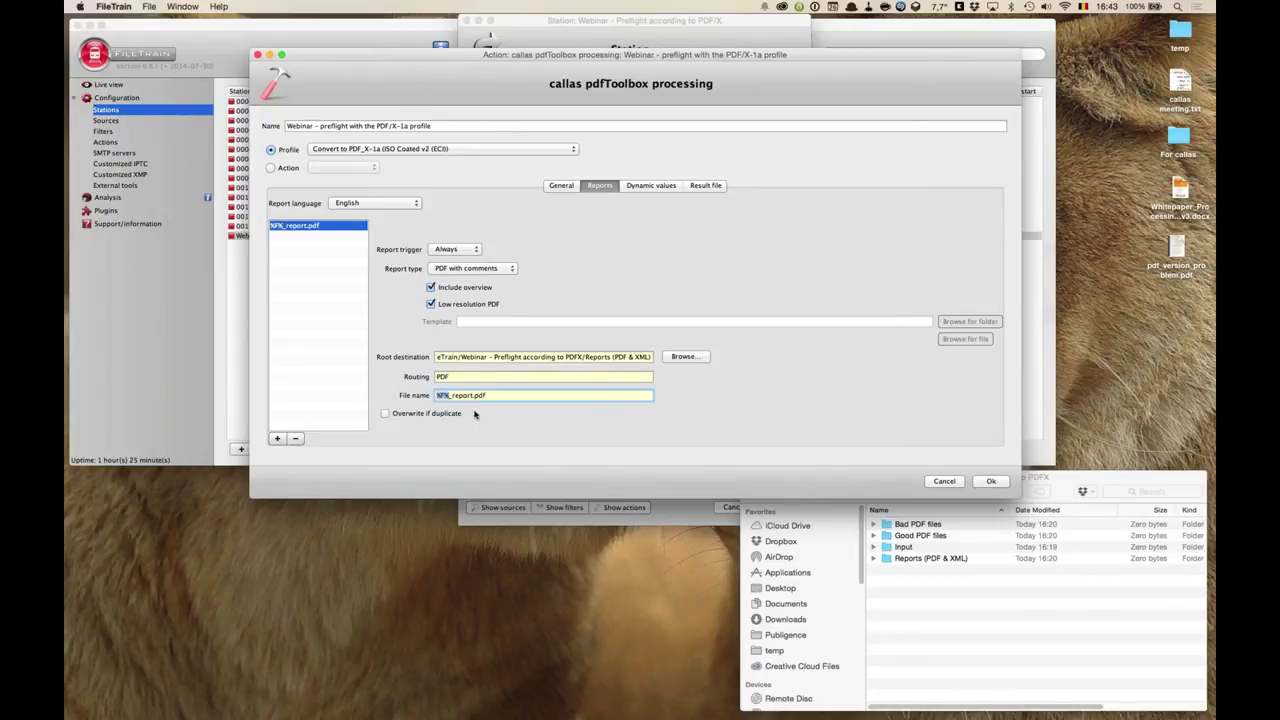
{"action": "left_click", "coordinate": [491, 396]}
{"action": "left_click_drag", "start_coordinate": [447, 395], "coordinate": [435, 396]}
- Add a second report of type XML with the "Reports (PDF & XML)" folder as its root destination
{"action": "left_click", "coordinate": [279, 439]}
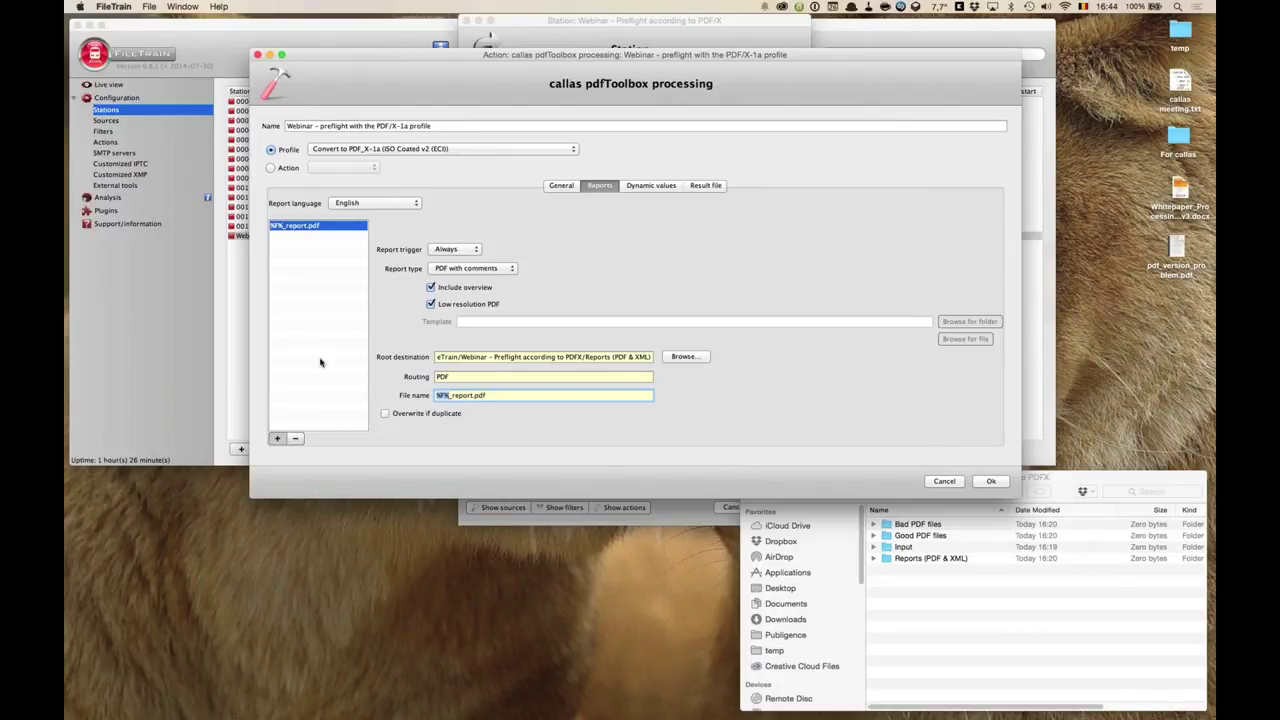
{"action": "left_click", "coordinate": [475, 268]}
{"action": "left_click", "coordinate": [478, 317]}
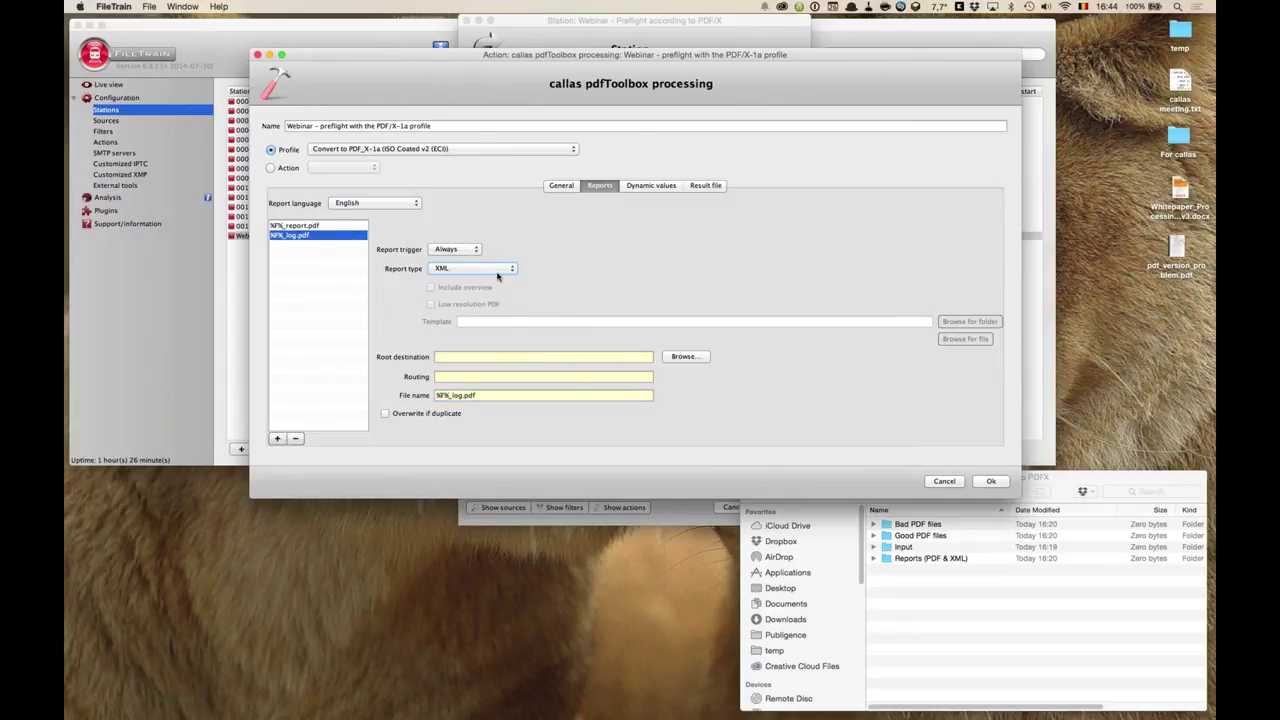
{"action": "left_click", "coordinate": [700, 357]}
{"action": "double_click", "coordinate": [553, 210]}
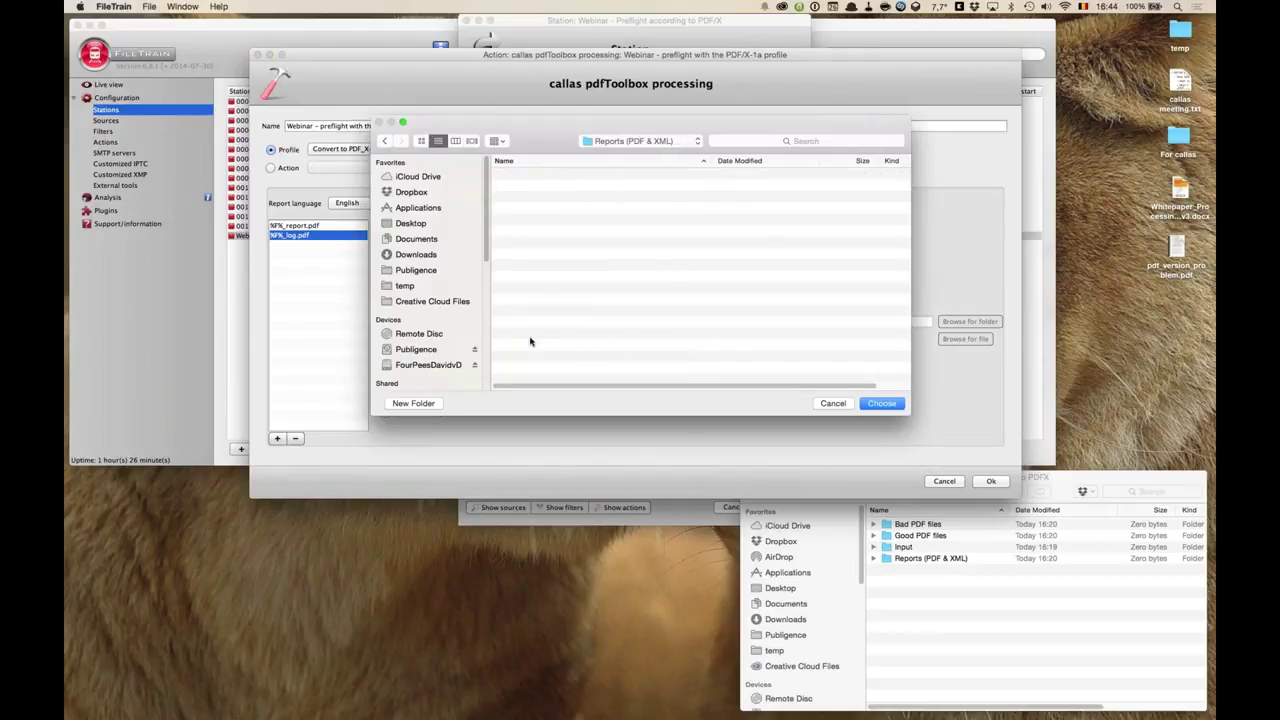
{"action": "left_click", "coordinate": [884, 404]}
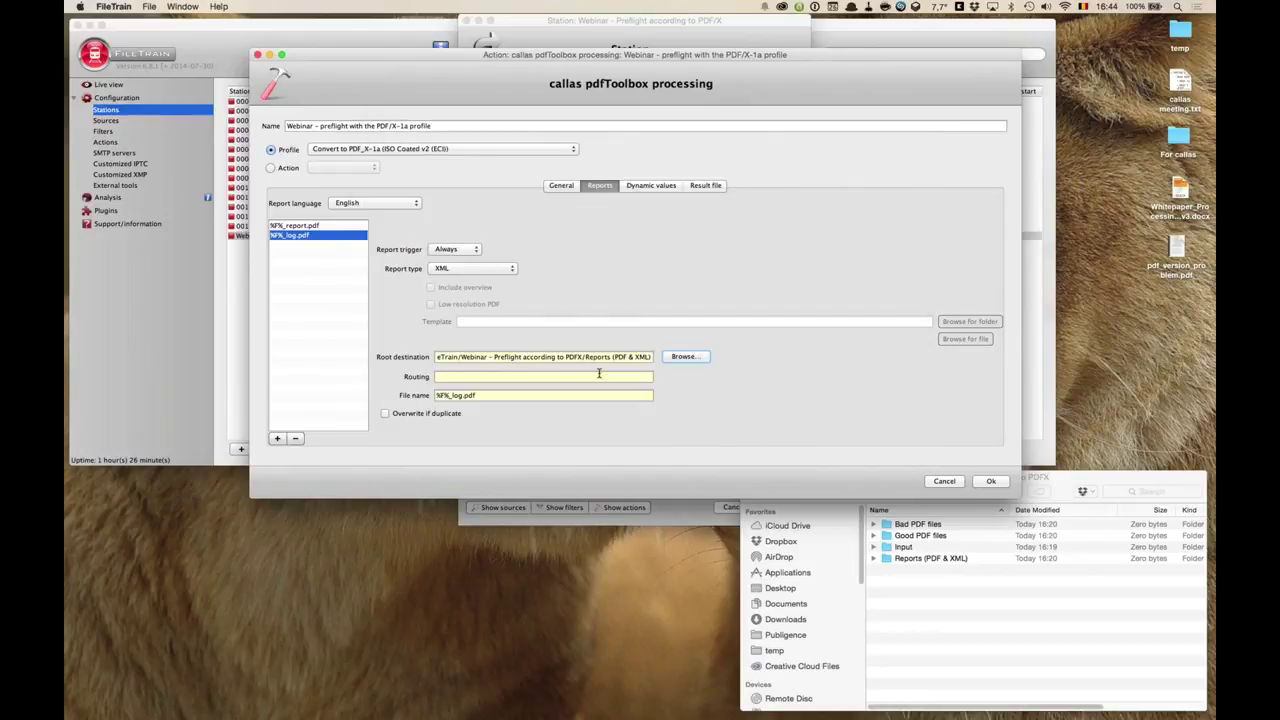
- Set the XML report's routing to "XML" and its file name to "%F%.xml"
{"action": "left_click", "coordinate": [585, 376]}
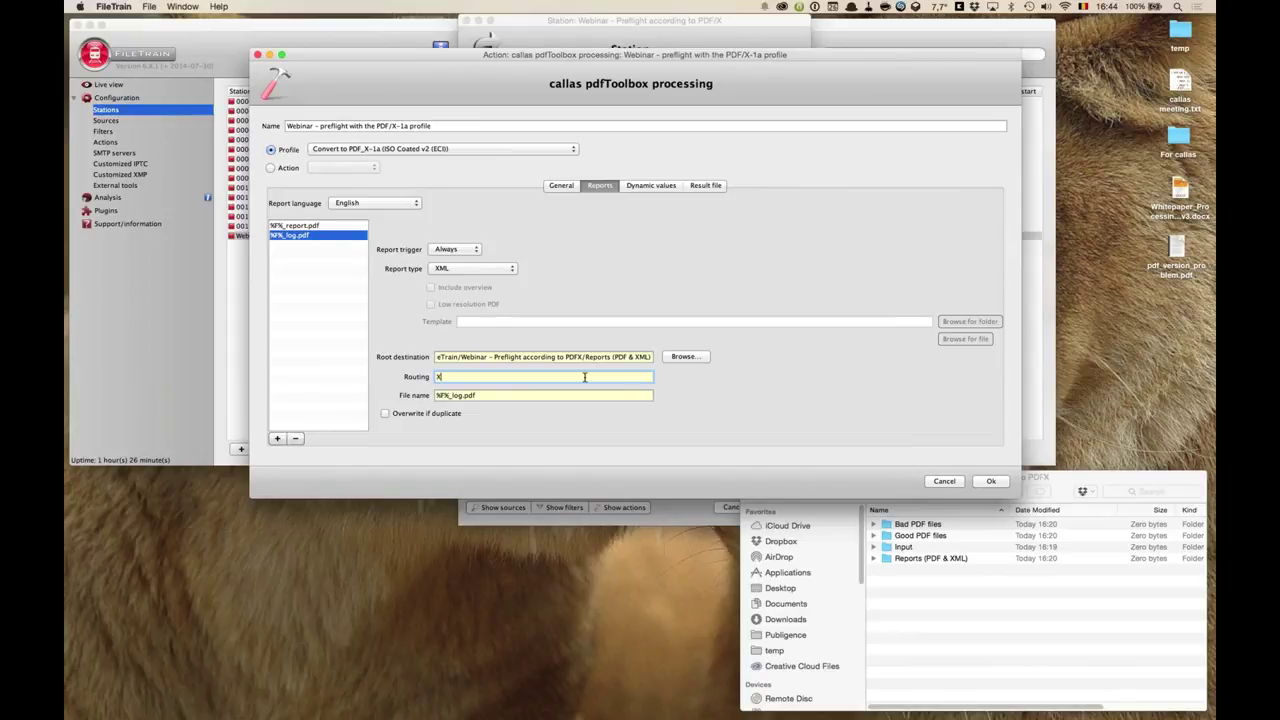
{"action": "type", "text": "XML"}
{"action": "left_click", "coordinate": [478, 397]}
{"action": "left_click", "coordinate": [463, 396]}
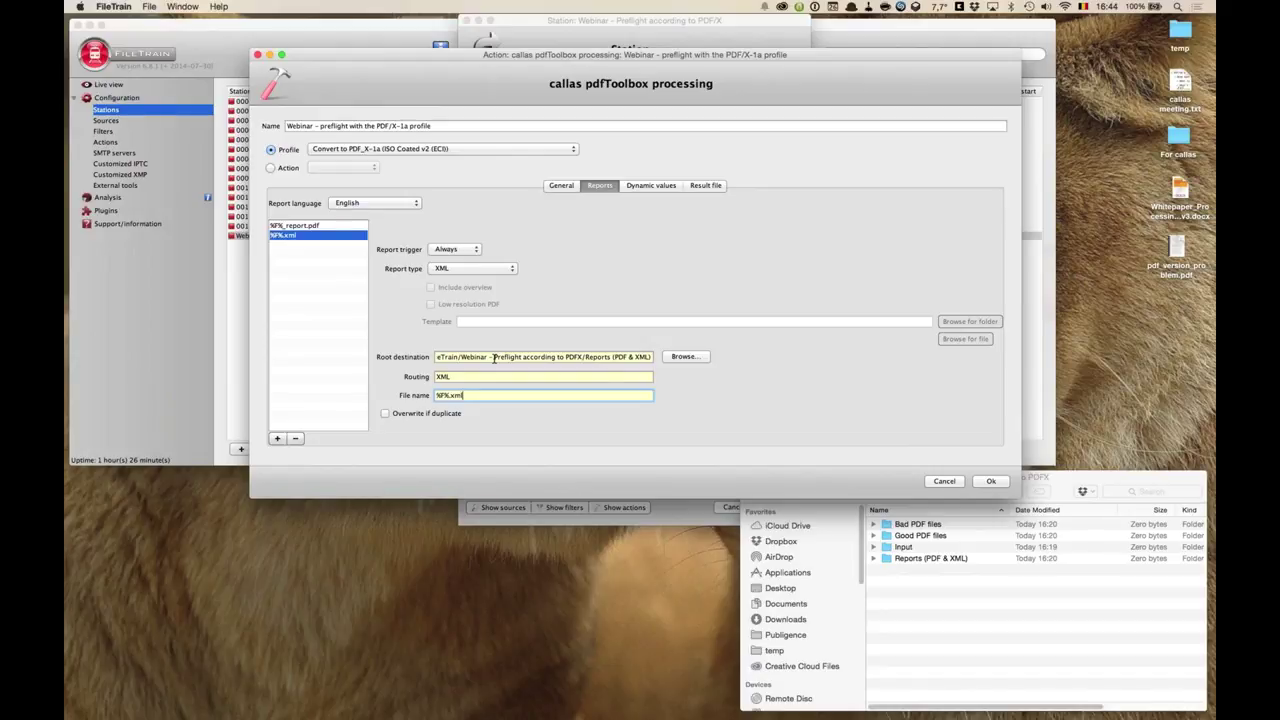
- Turn on overwriting of duplicates for both the XML report and the PDF report
{"action": "left_click", "coordinate": [385, 413]}
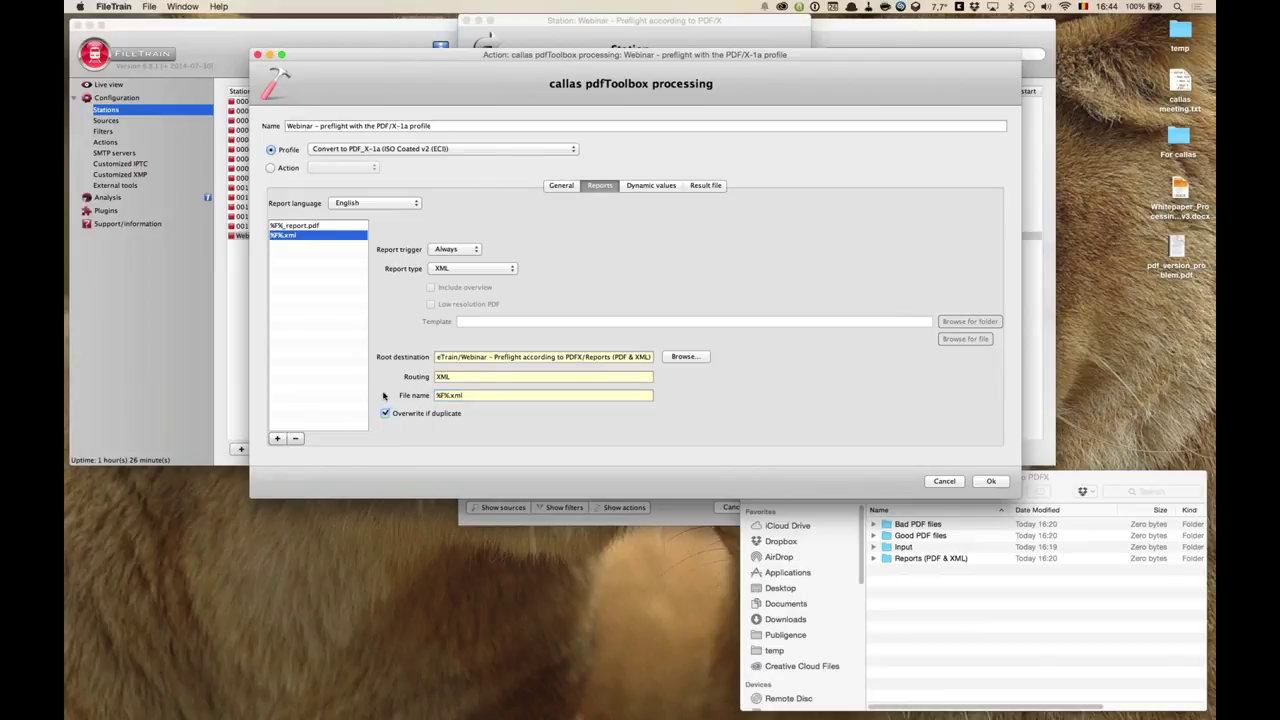
{"action": "left_click", "coordinate": [311, 226]}
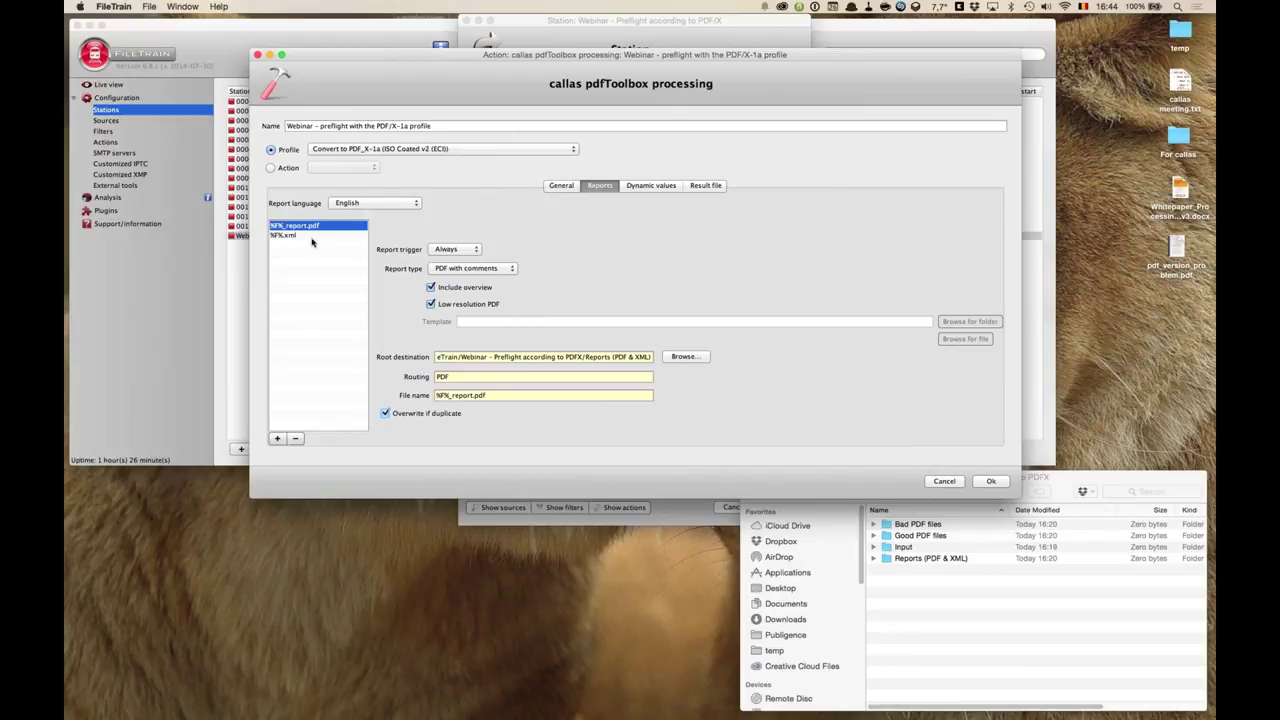
{"action": "key", "text": "Down"}
{"action": "key", "text": "Up"}
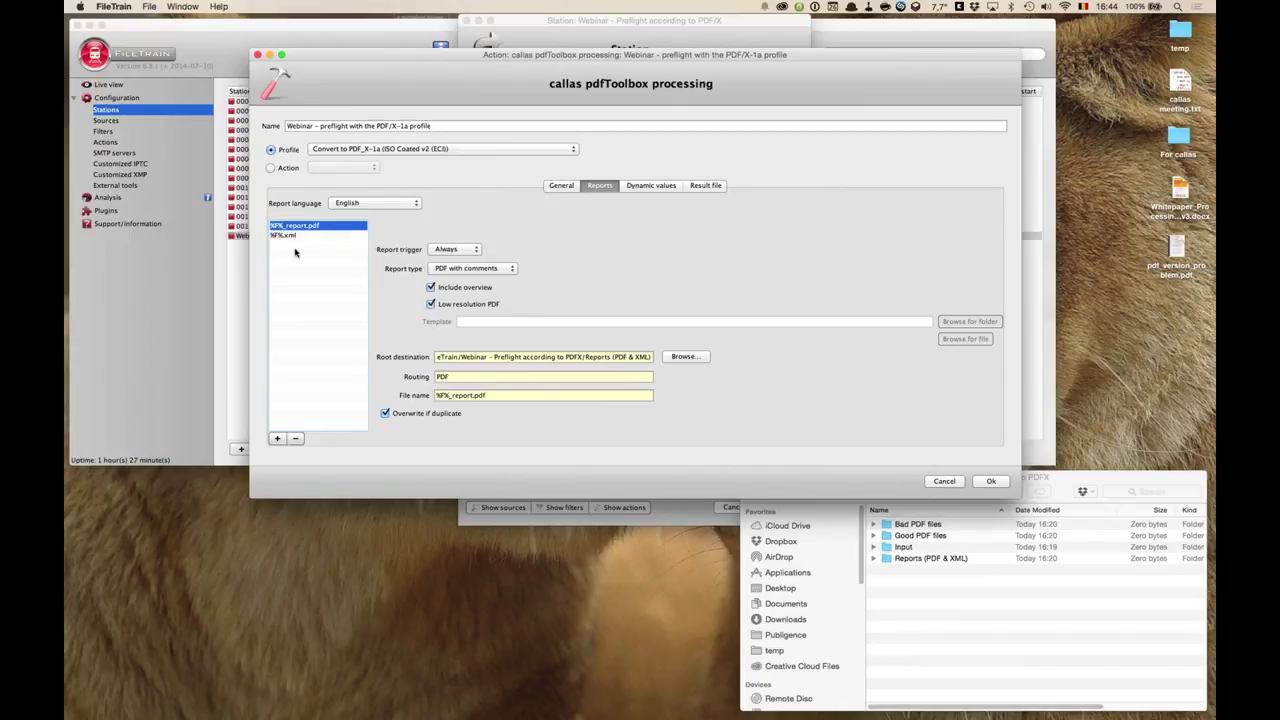
- Review the action's result-file destinations and general settings, and save the pdfToolbox action
{"action": "left_click", "coordinate": [693, 188]}
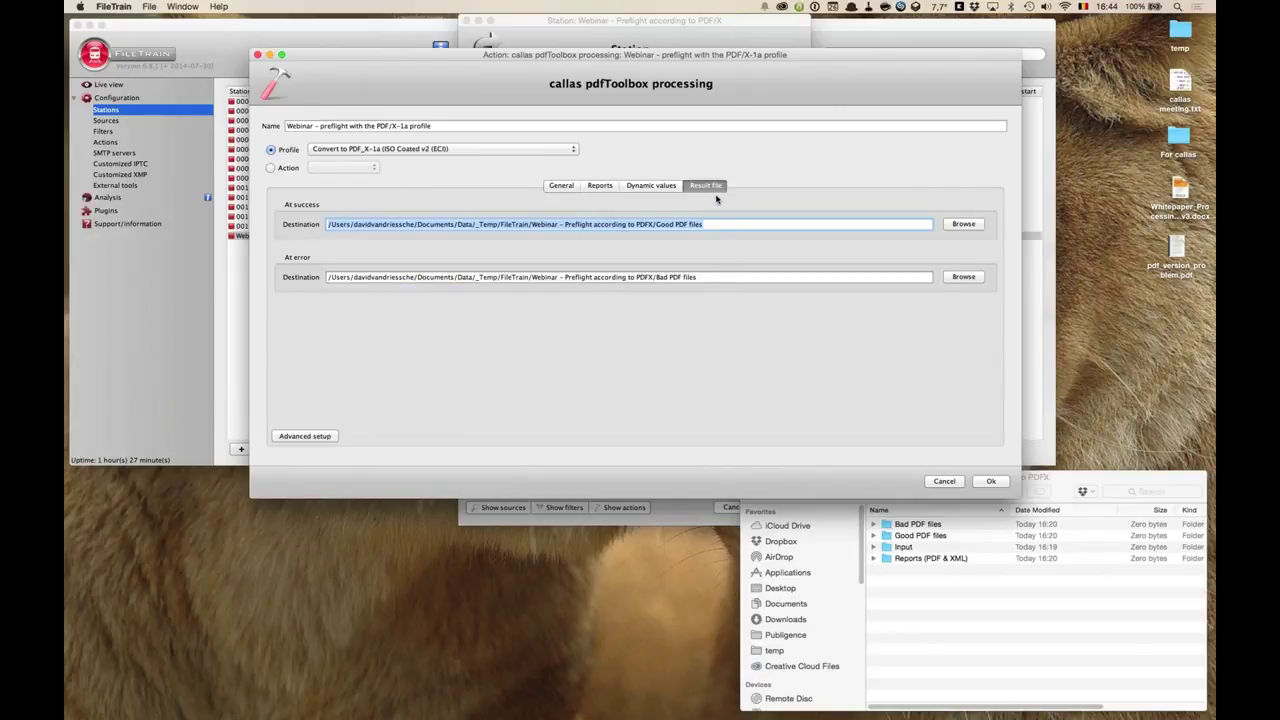
{"action": "left_click", "coordinate": [564, 188]}
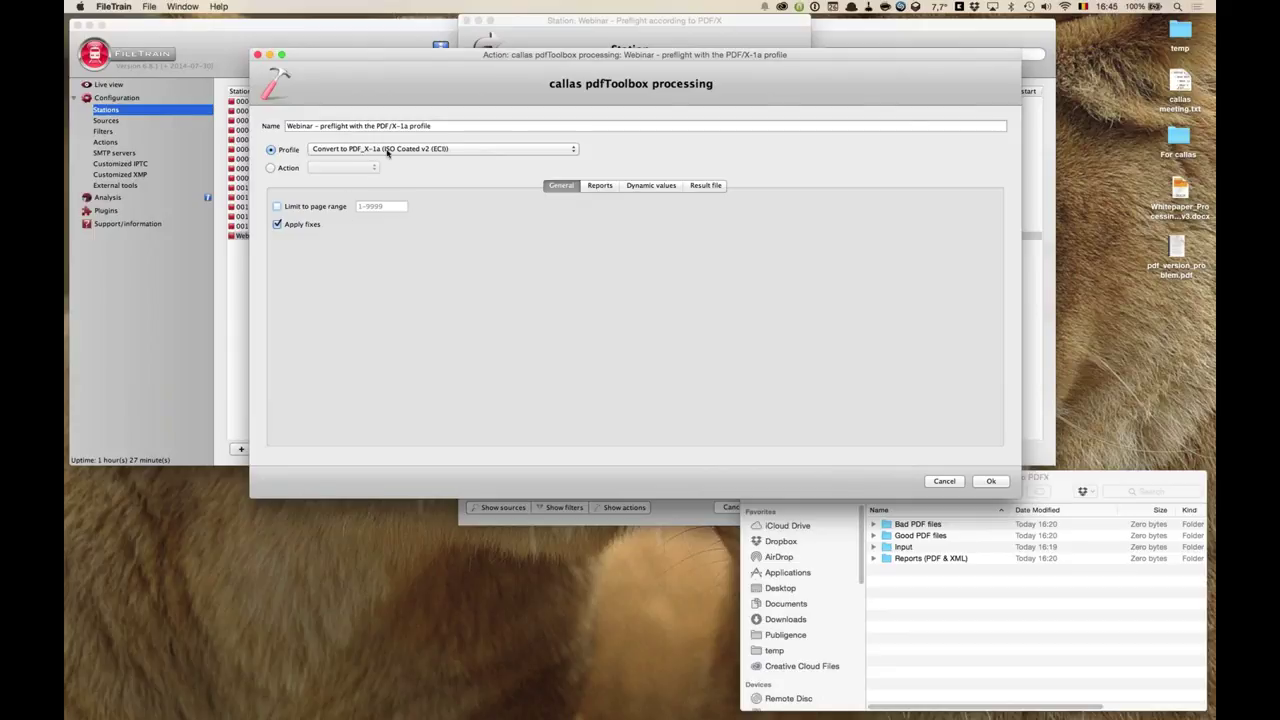
{"action": "left_click", "coordinate": [992, 481]}
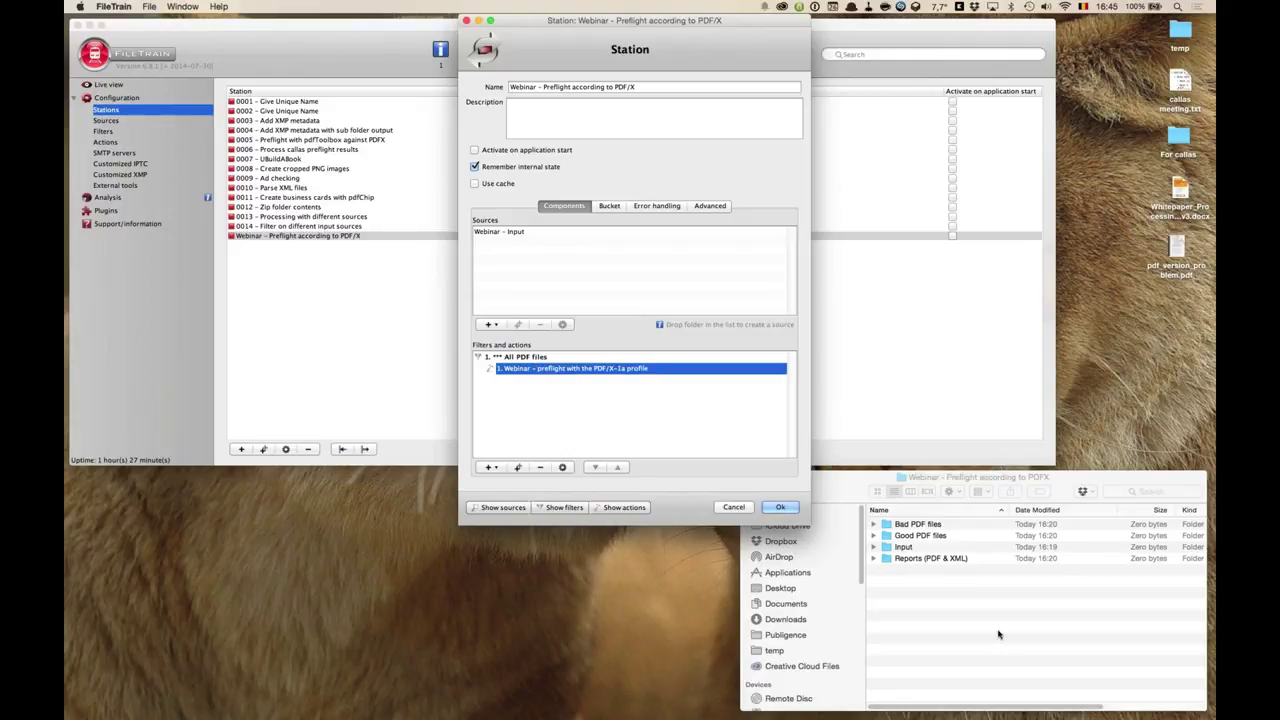
- Switch to Finder and create a folder named "Originals" inside the "Webinar - Preflight according to PDFX" folder
{"action": "left_click", "coordinate": [926, 616]}
{"action": "right_click", "coordinate": [926, 616]}
{"action": "left_click", "coordinate": [937, 618]}
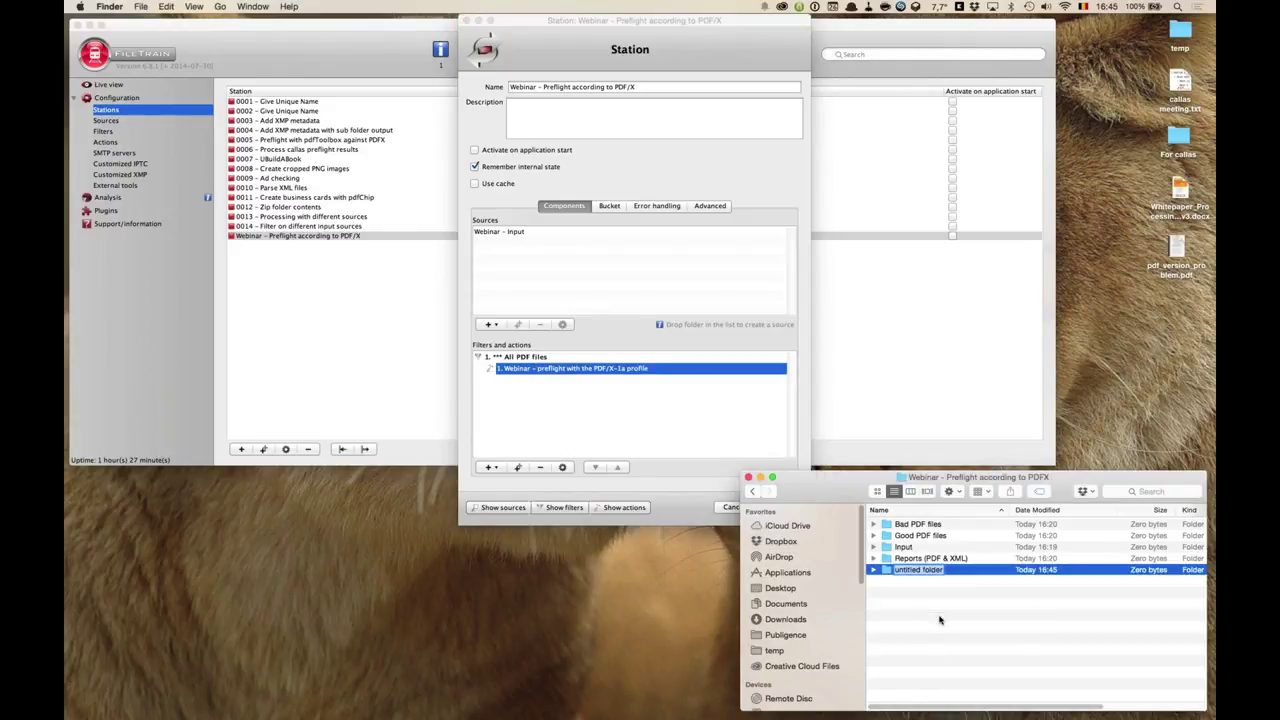
{"action": "type", "text": "Outp"}
{"action": "type", "text": "ginals"}
{"action": "key", "text": "Return"}
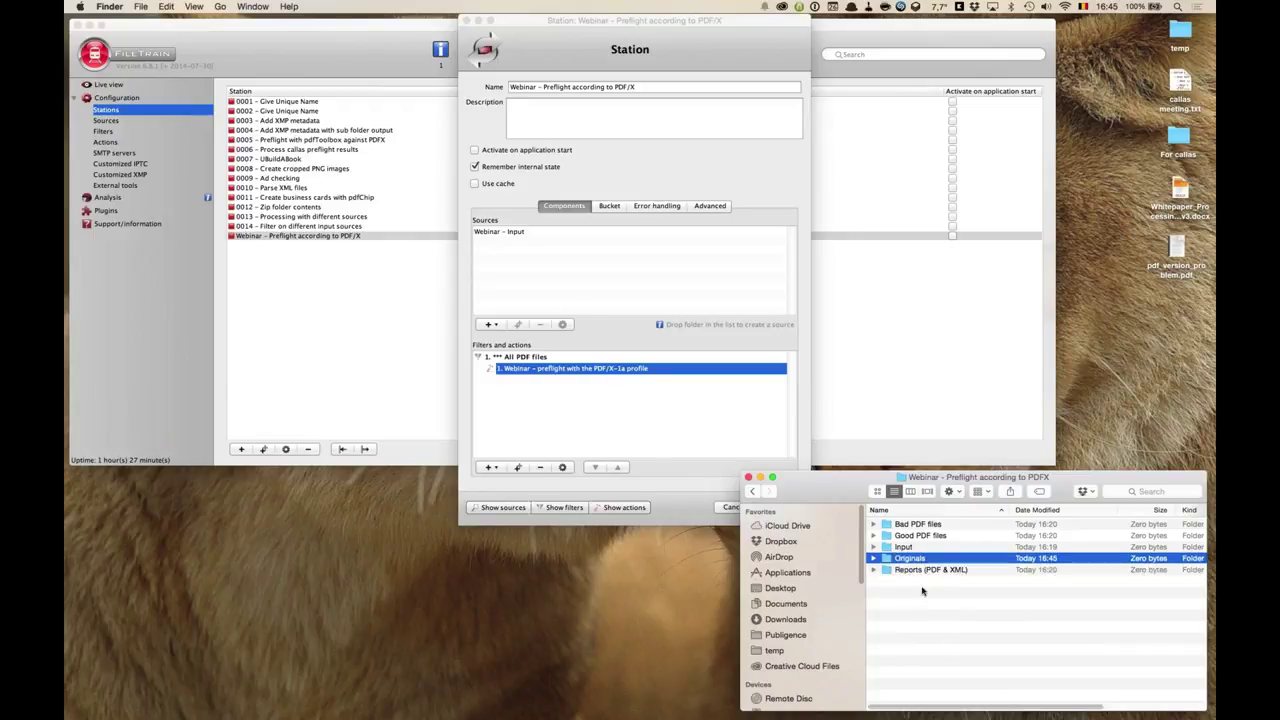
- Add a Move action named "Webinar – move originals" after the preflight action, using the default source
{"action": "left_click", "coordinate": [488, 467]}
{"action": "left_click", "coordinate": [488, 467]}
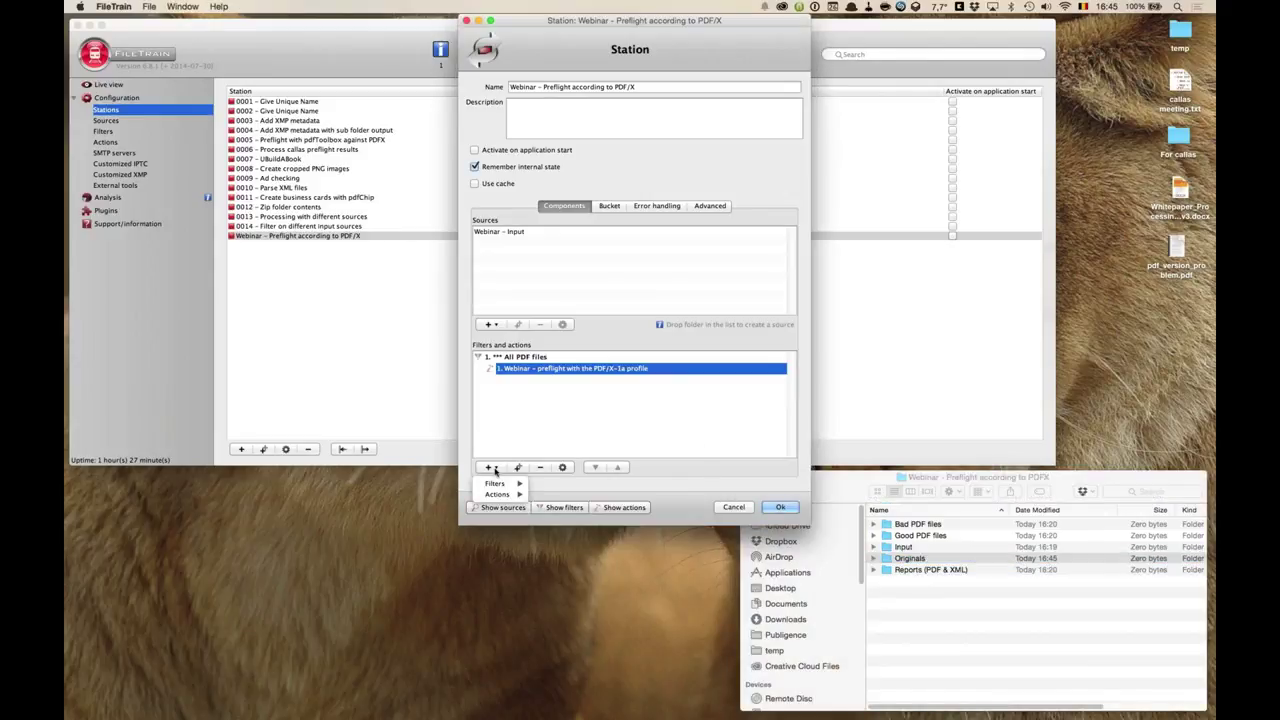
{"action": "mouse_move", "coordinate": [500, 497]}
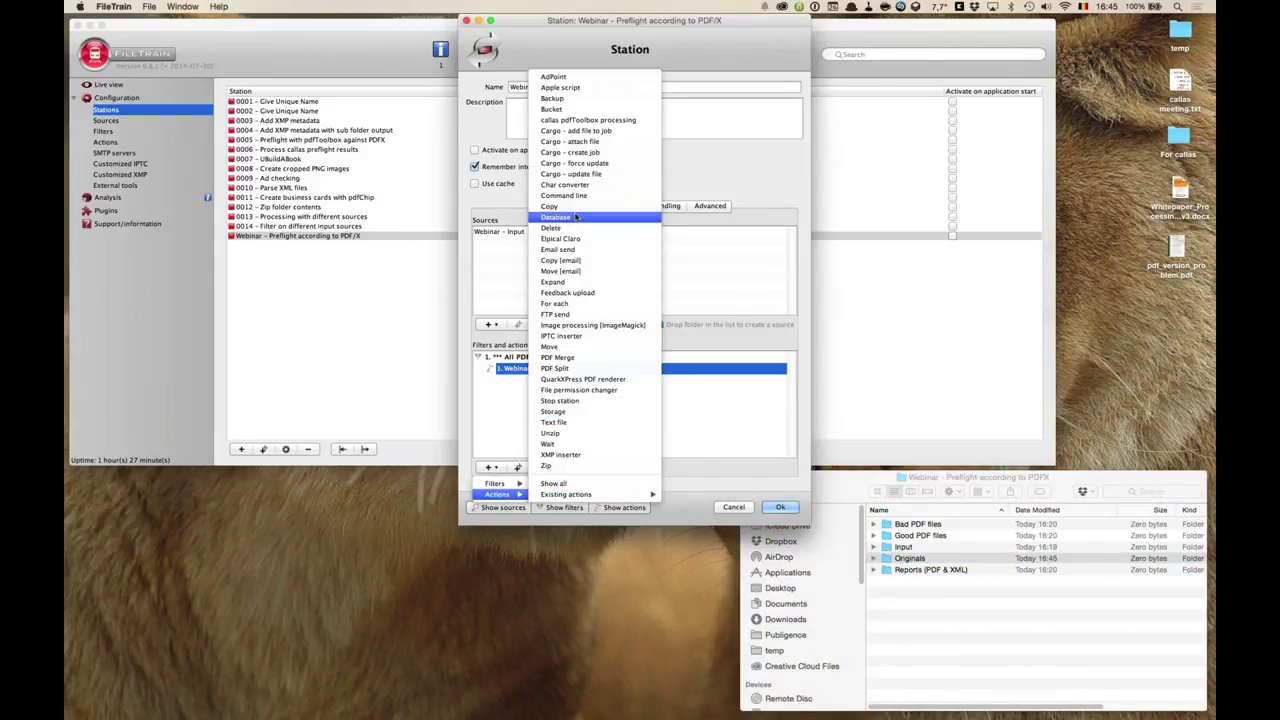
{"action": "left_click", "coordinate": [571, 352]}
{"action": "type", "text": "Webinar – move originals"}
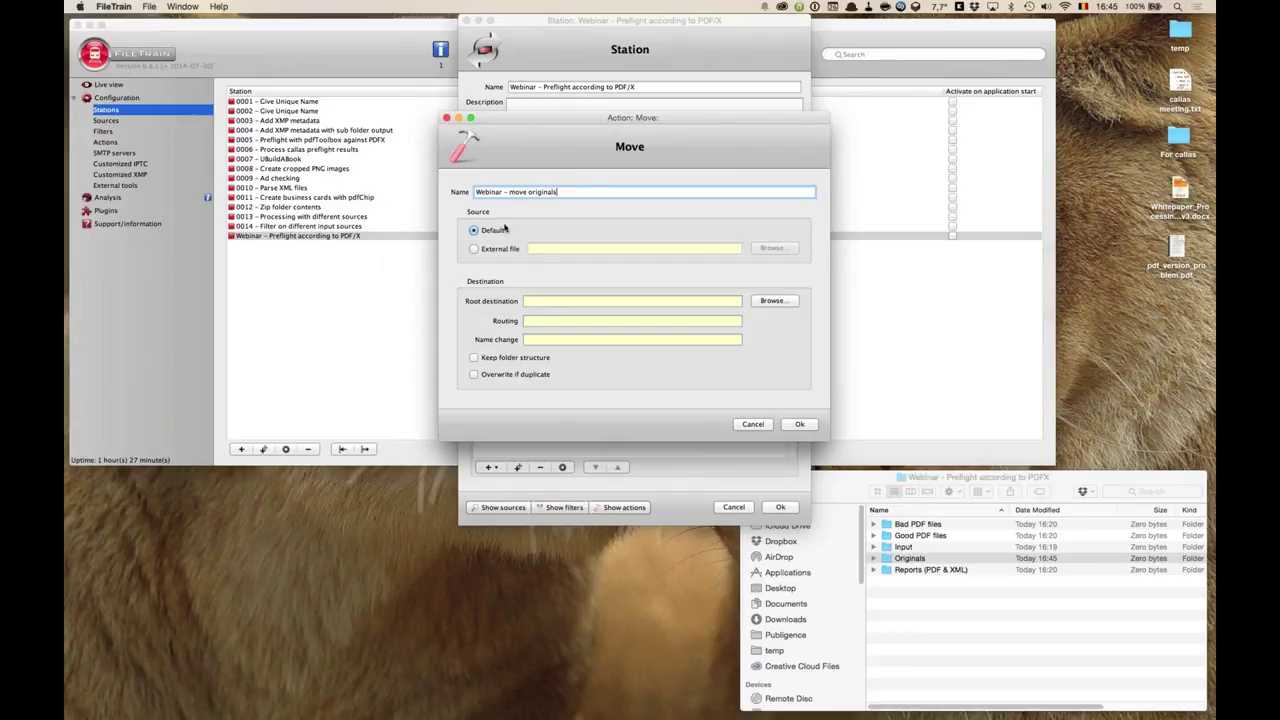
{"action": "left_click_drag", "start_coordinate": [591, 125], "coordinate": [585, 78]}
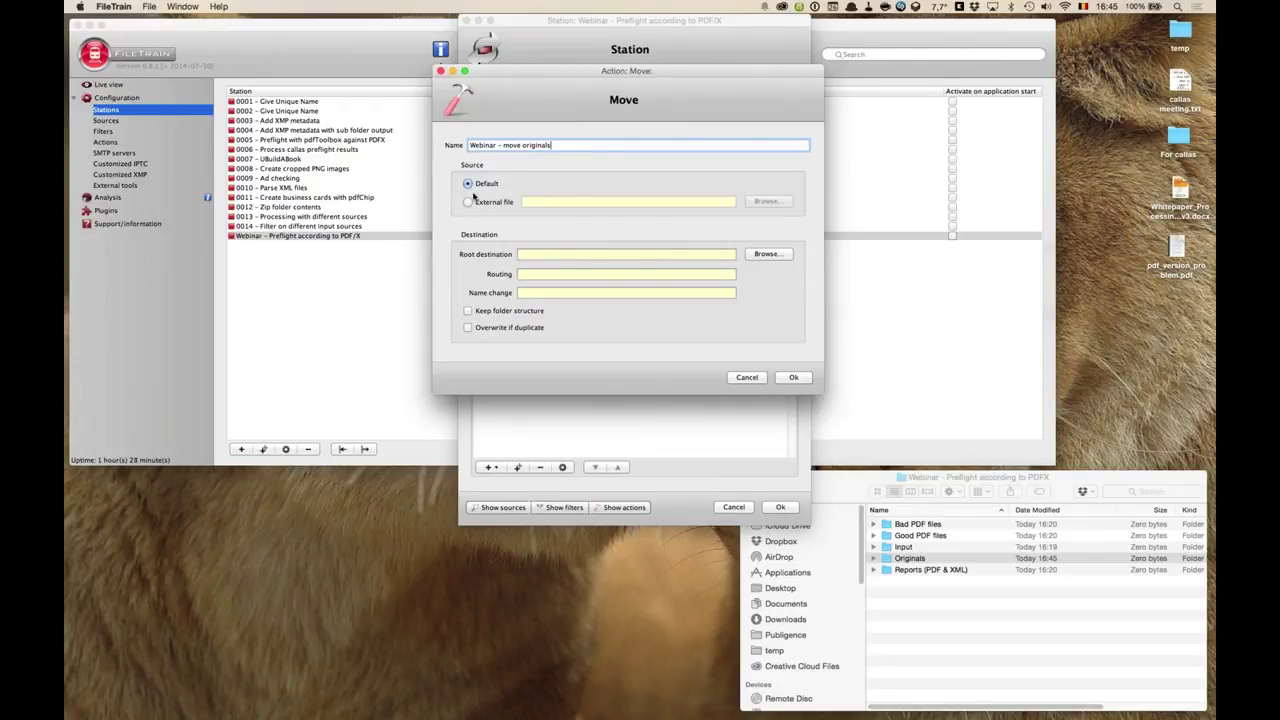
{"action": "left_click_drag", "start_coordinate": [498, 70], "coordinate": [878, 49]}
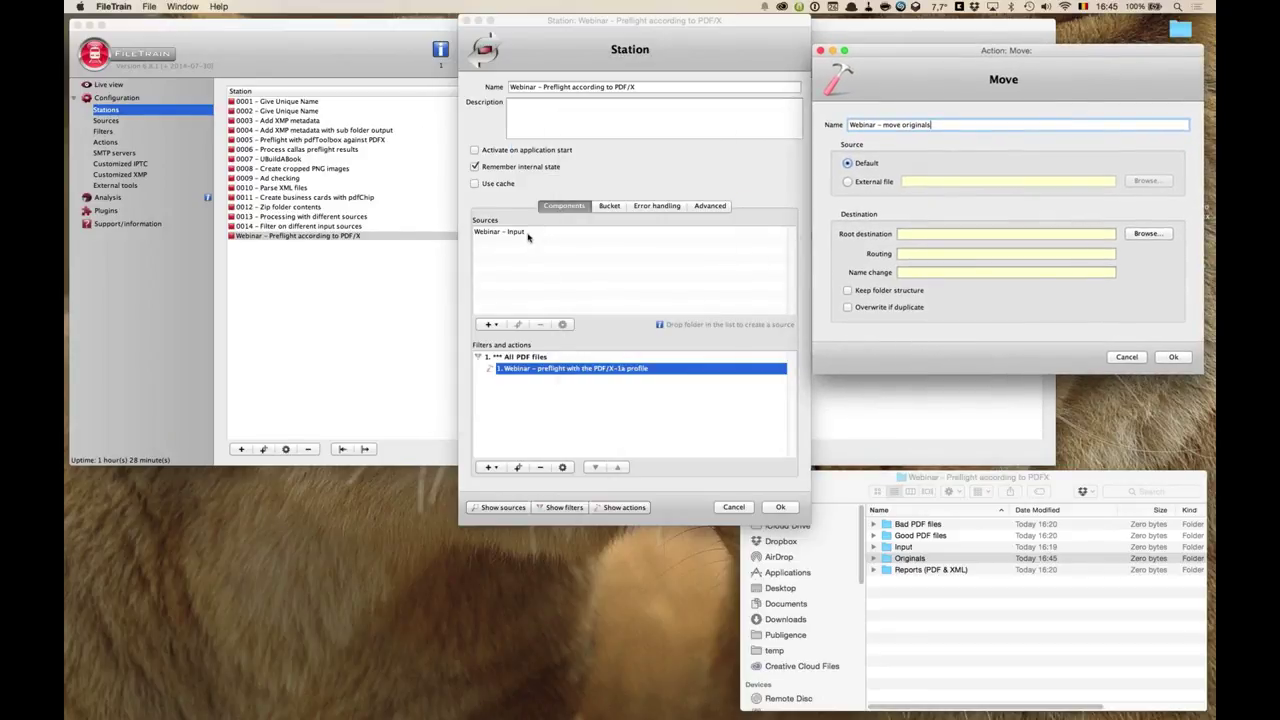
{"action": "mouse_move", "coordinate": [523, 234]}
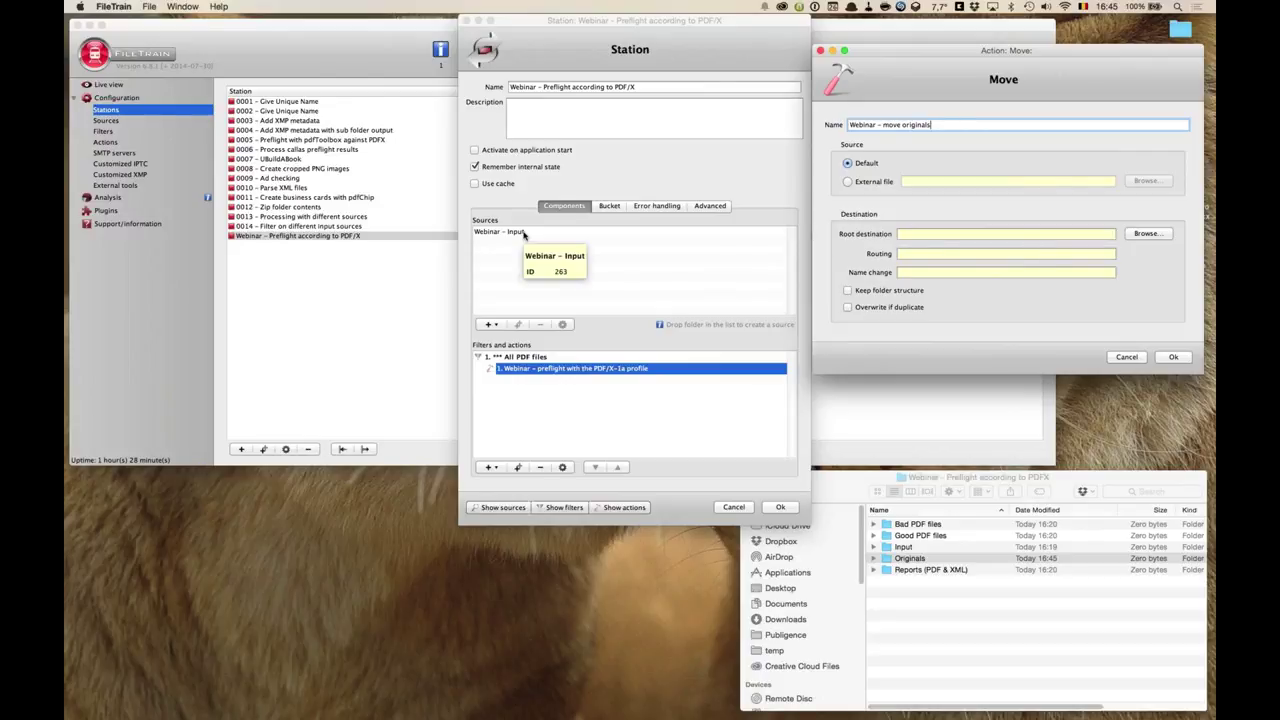
{"action": "left_click", "coordinate": [525, 358]}
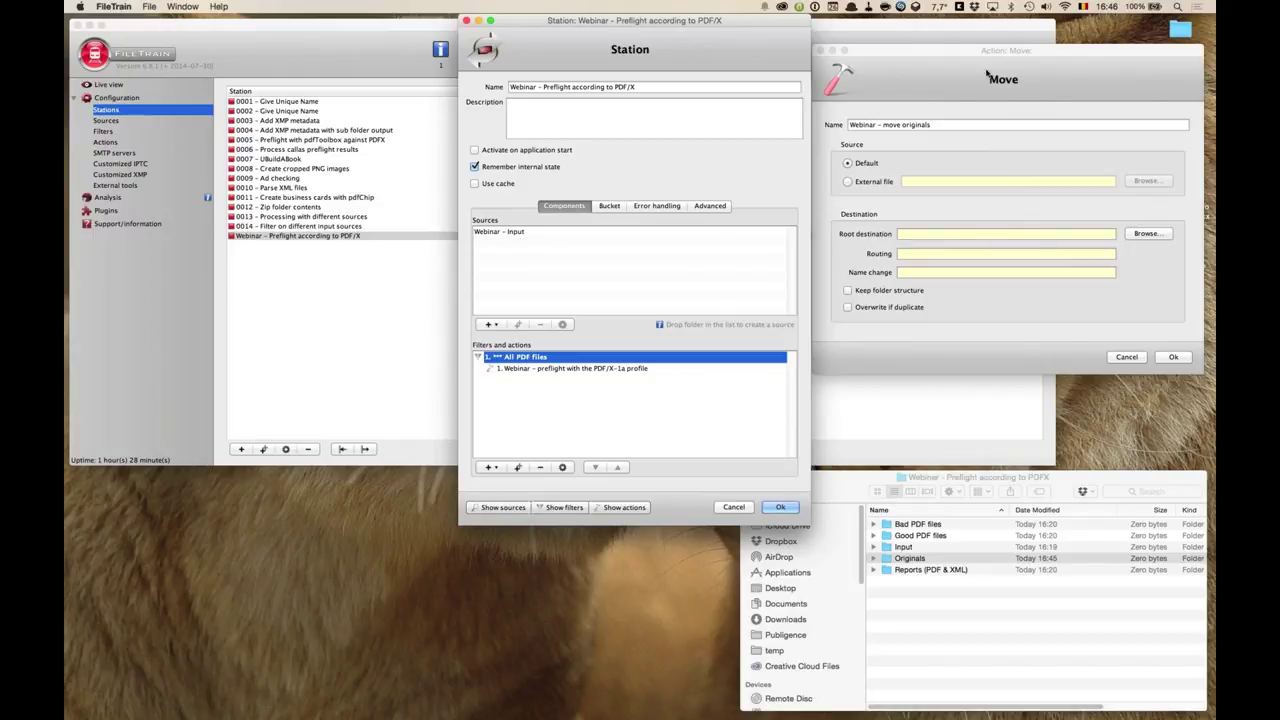
{"action": "left_click", "coordinate": [865, 170]}
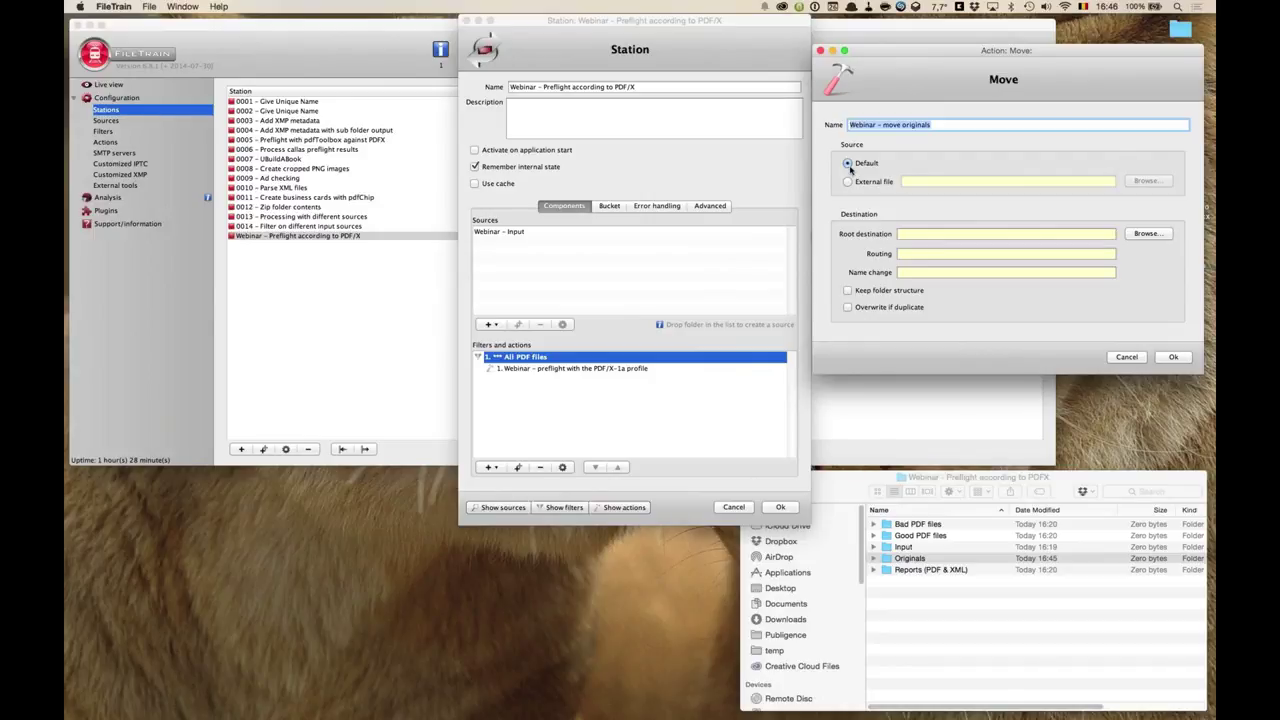
- Set the Move action's root destination to the Originals folder, turn on overwriting of duplicates, and save the action
{"action": "left_click", "coordinate": [1158, 238]}
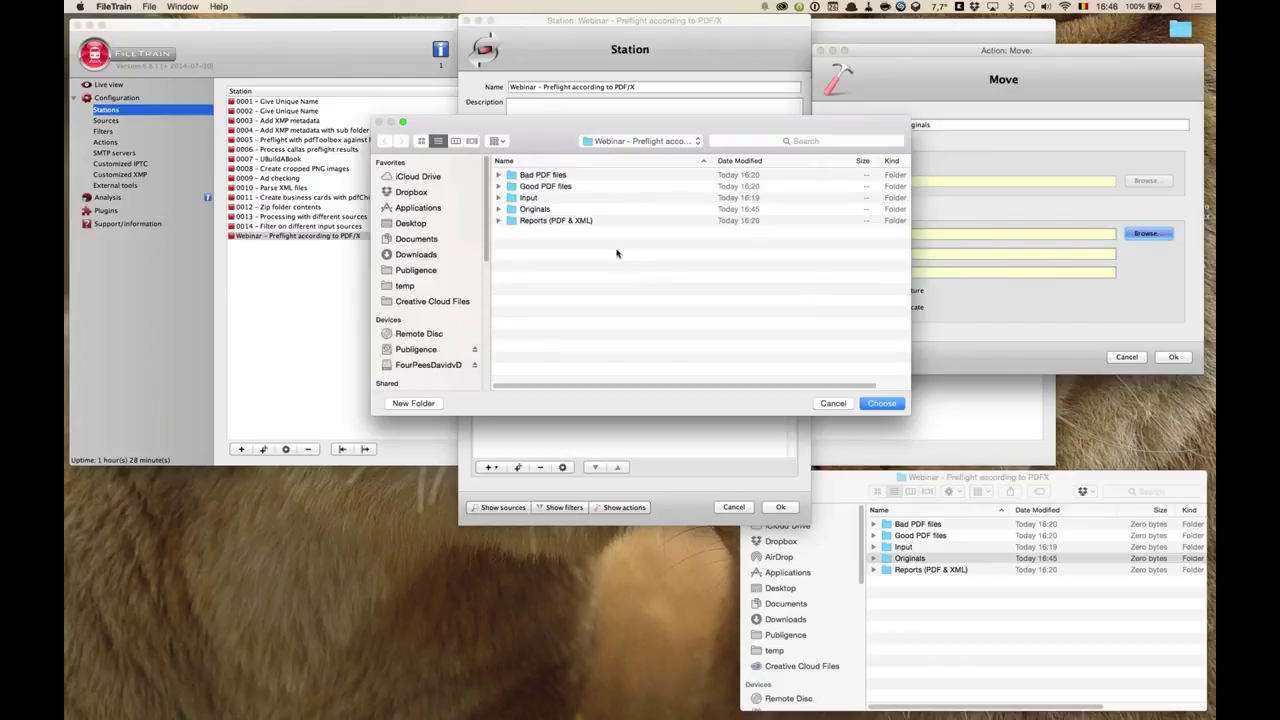
{"action": "left_click", "coordinate": [544, 210]}
{"action": "double_click", "coordinate": [544, 212]}
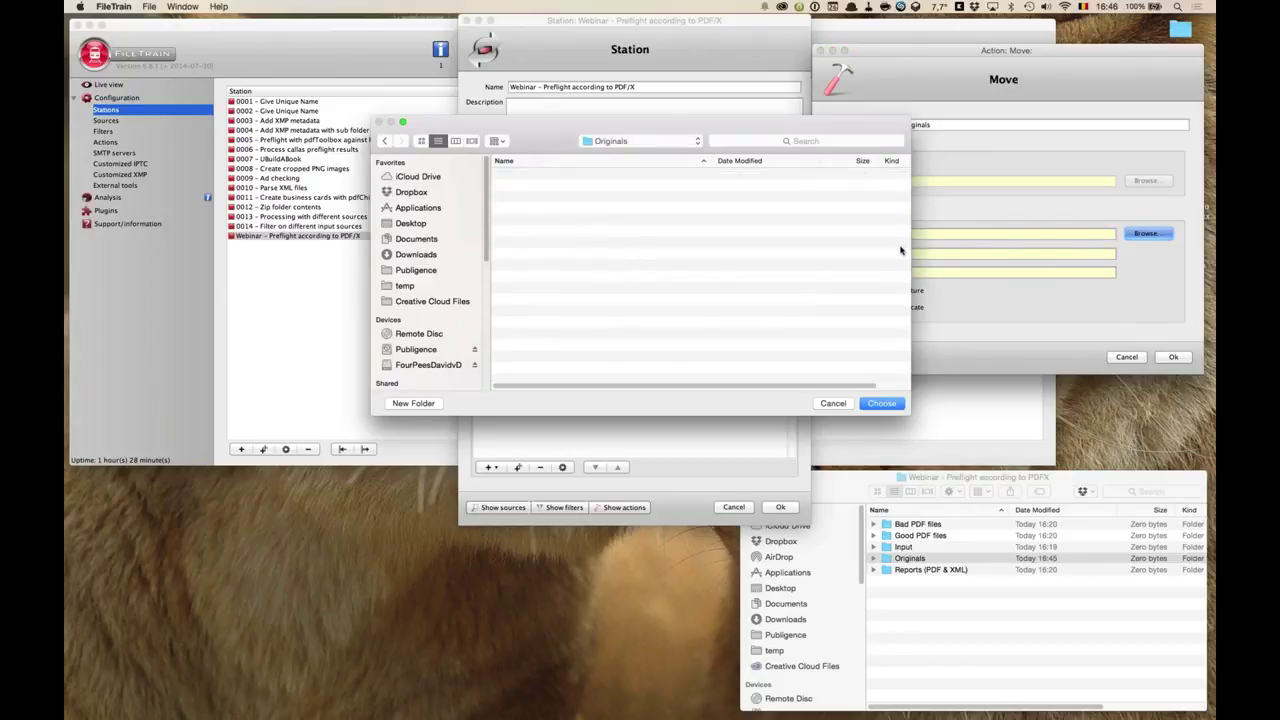
{"action": "left_click", "coordinate": [893, 404]}
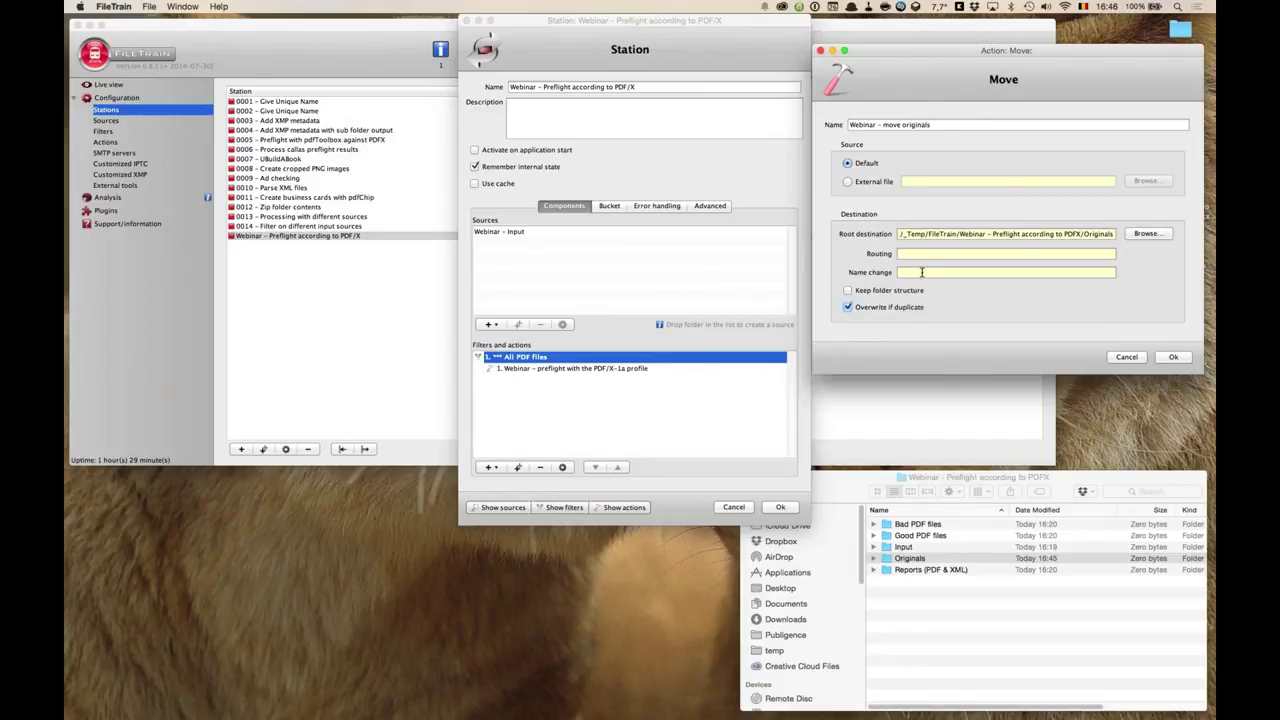
{"action": "left_click", "coordinate": [1180, 358]}
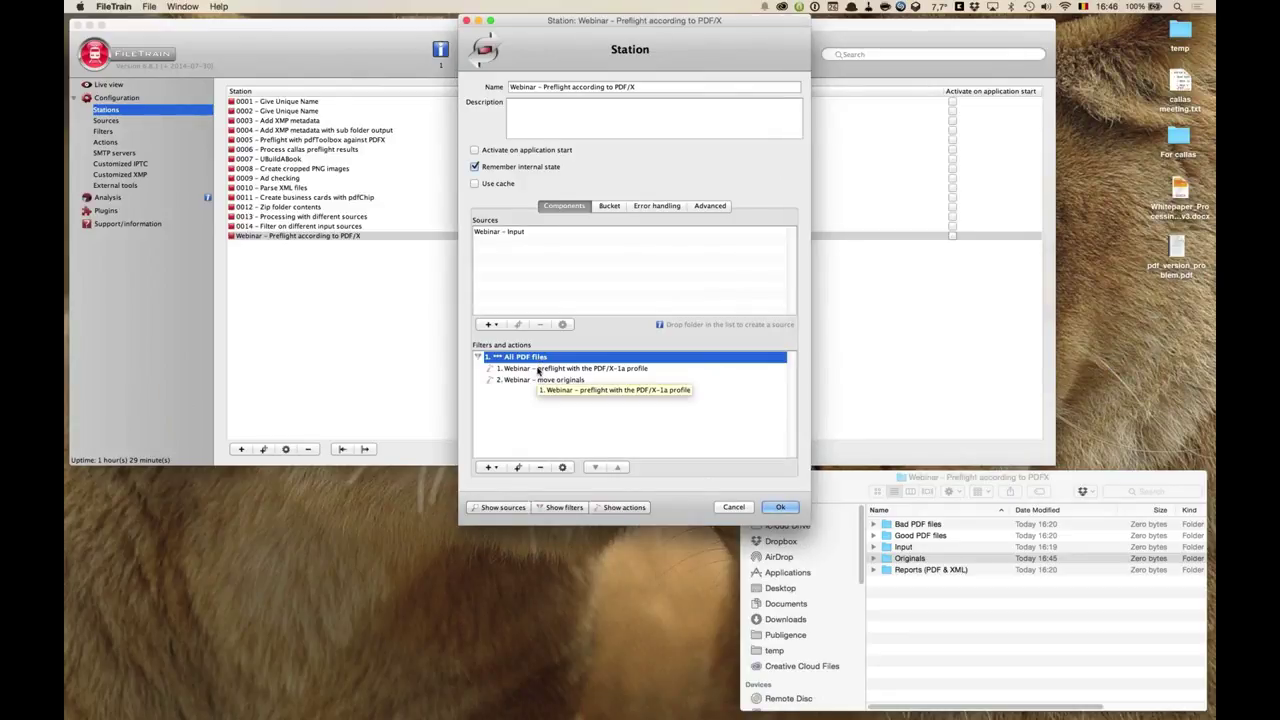
- Save the "Webinar – Preflight according to PDF/X" station with its preflight and move actions, and start it
{"action": "left_click", "coordinate": [585, 369]}
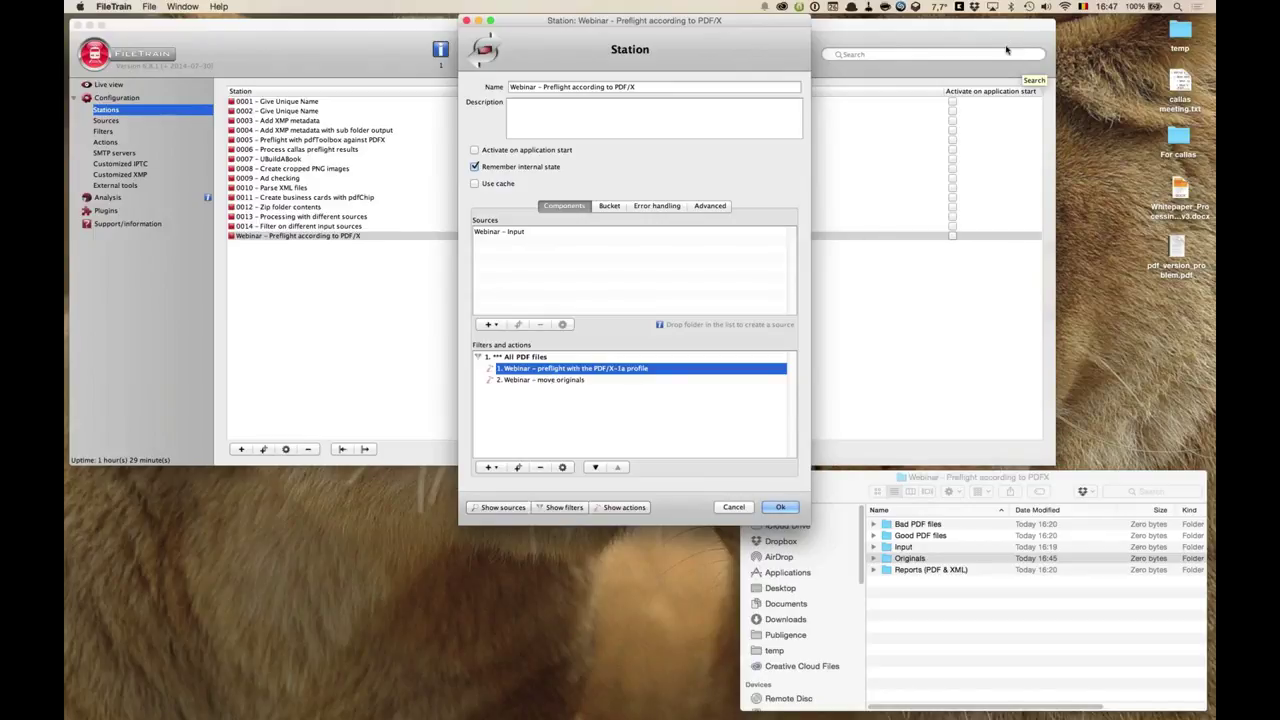
{"action": "left_click", "coordinate": [582, 380]}
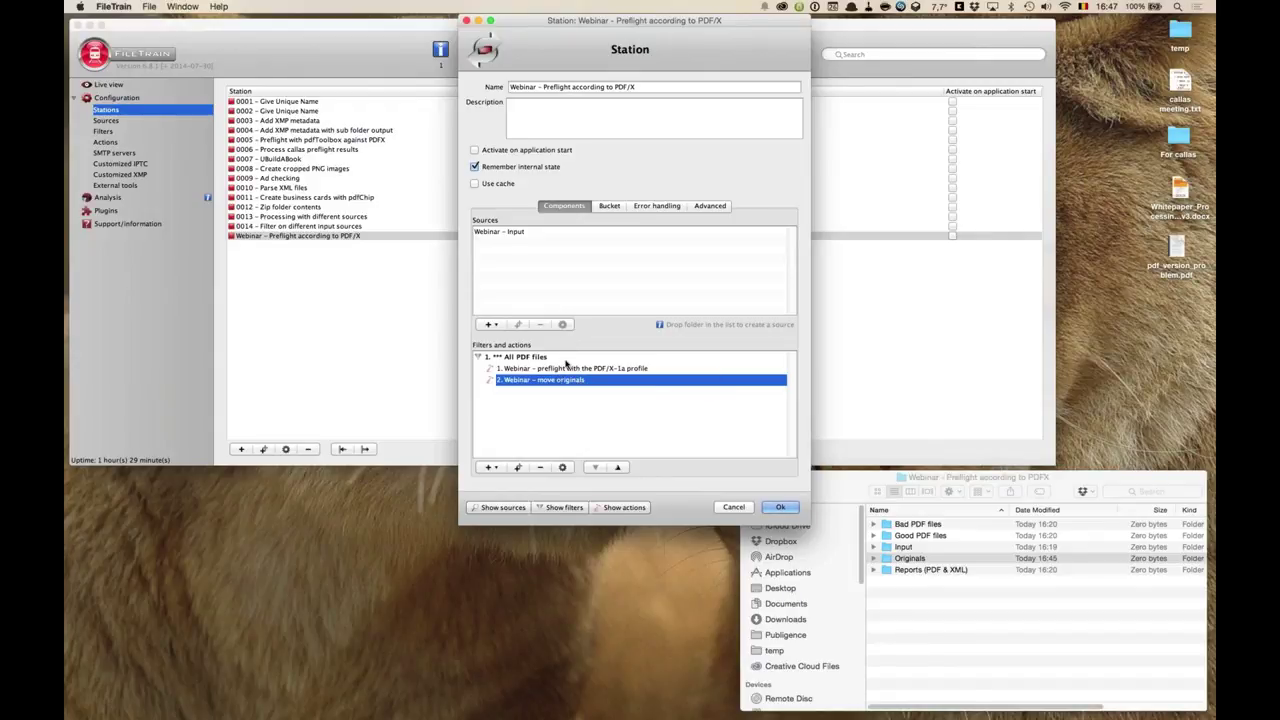
{"action": "left_click", "coordinate": [780, 507]}
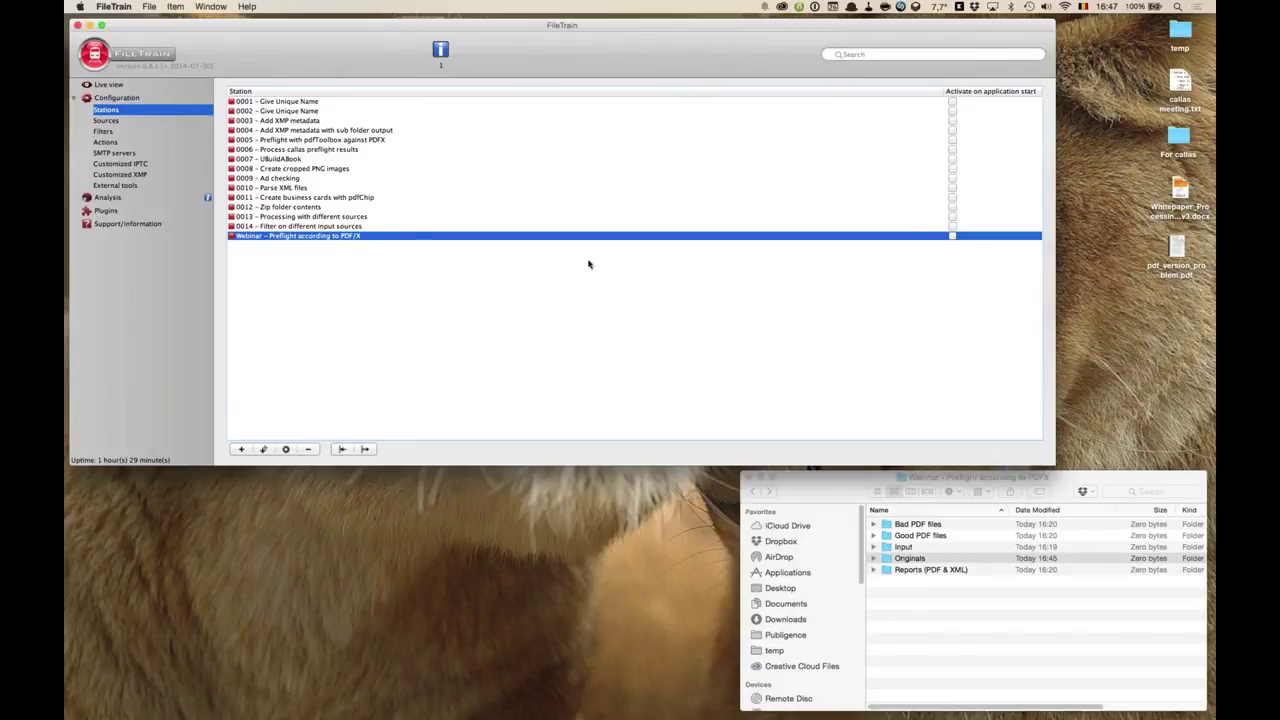
{"action": "right_click", "coordinate": [431, 238]}
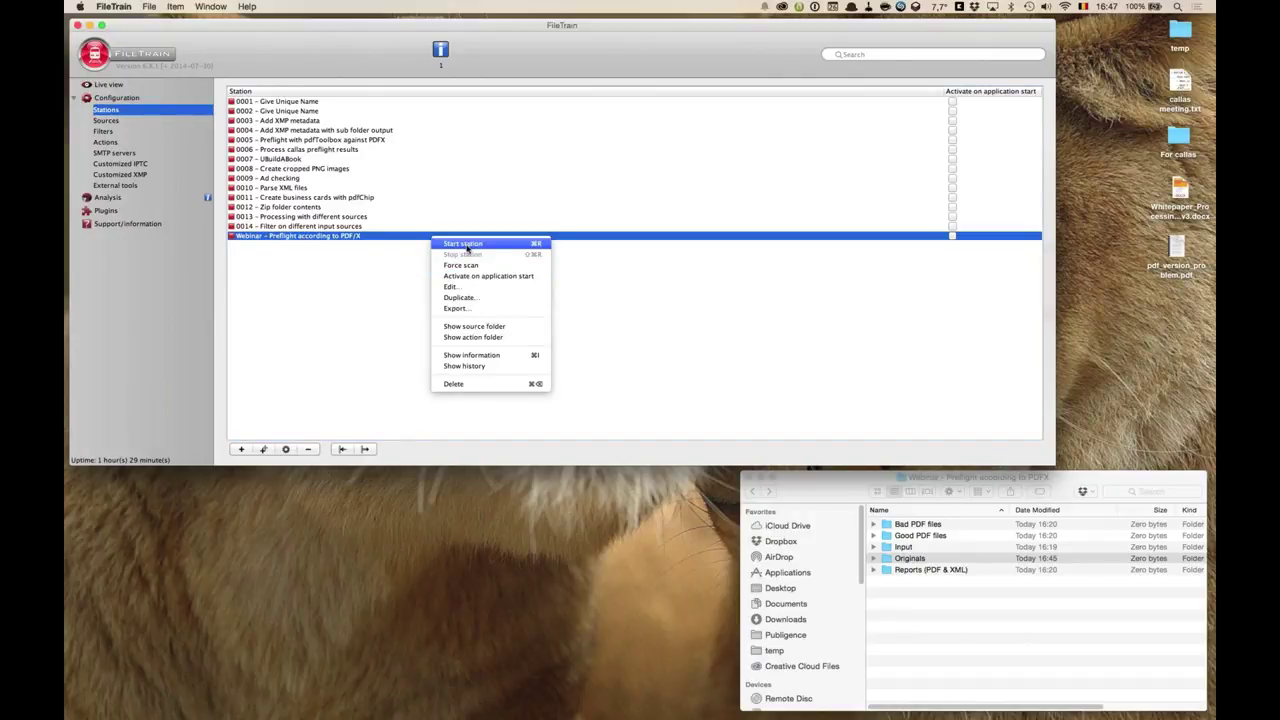
{"action": "left_click", "coordinate": [466, 247]}
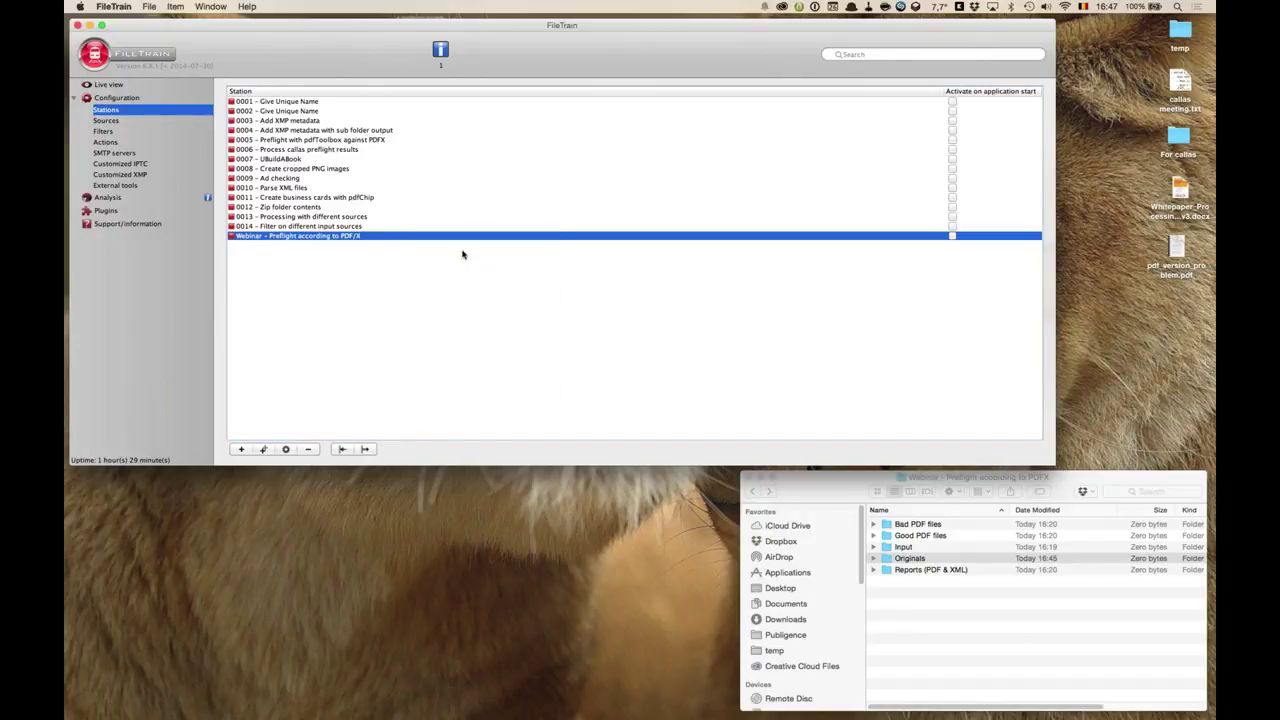
{"action": "left_click", "coordinate": [367, 229]}
{"action": "left_click", "coordinate": [367, 237]}
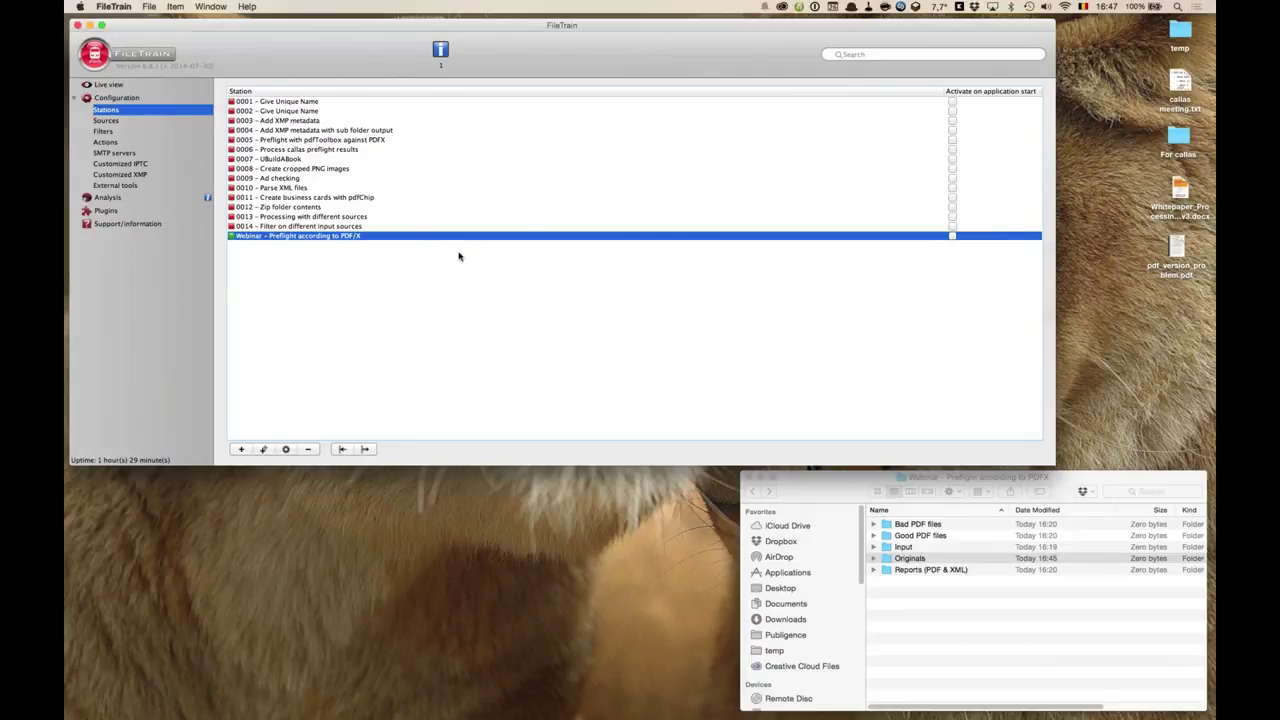
- Move the webinar folder's Finder window over the FileTrain window and expand all five of its subfolders
{"action": "left_click", "coordinate": [903, 560]}
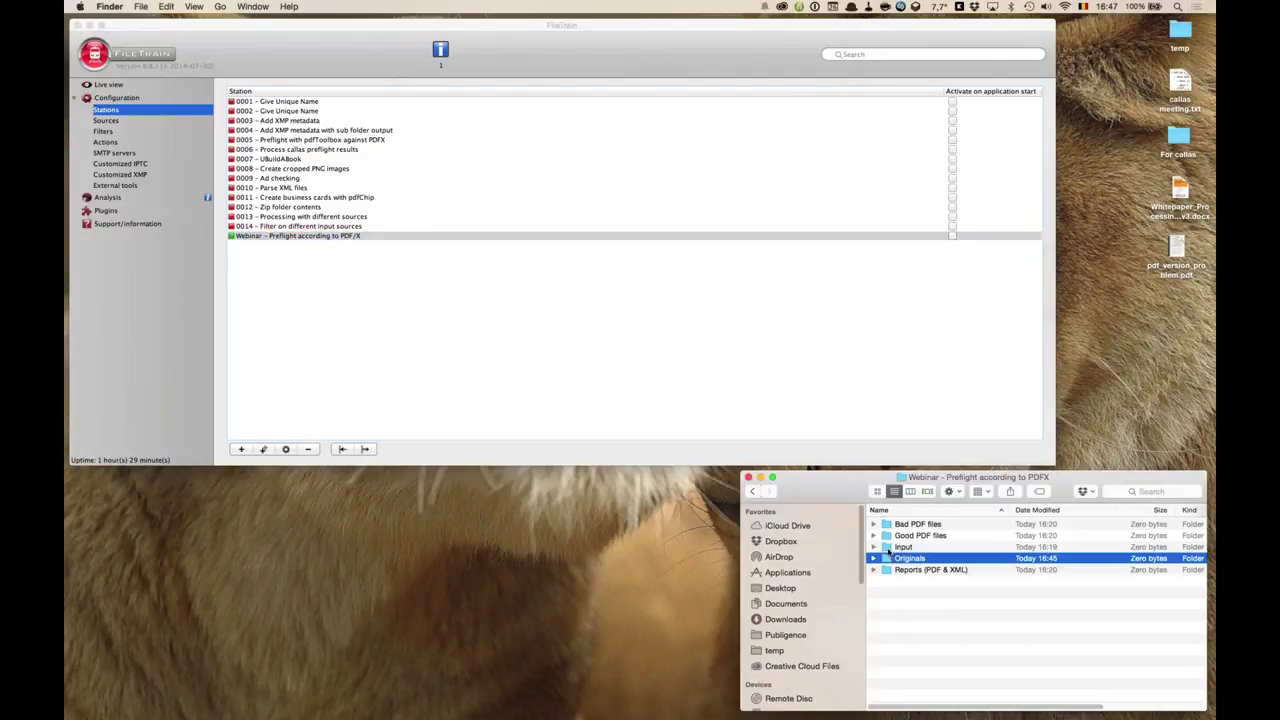
{"action": "key", "text": "Up"}
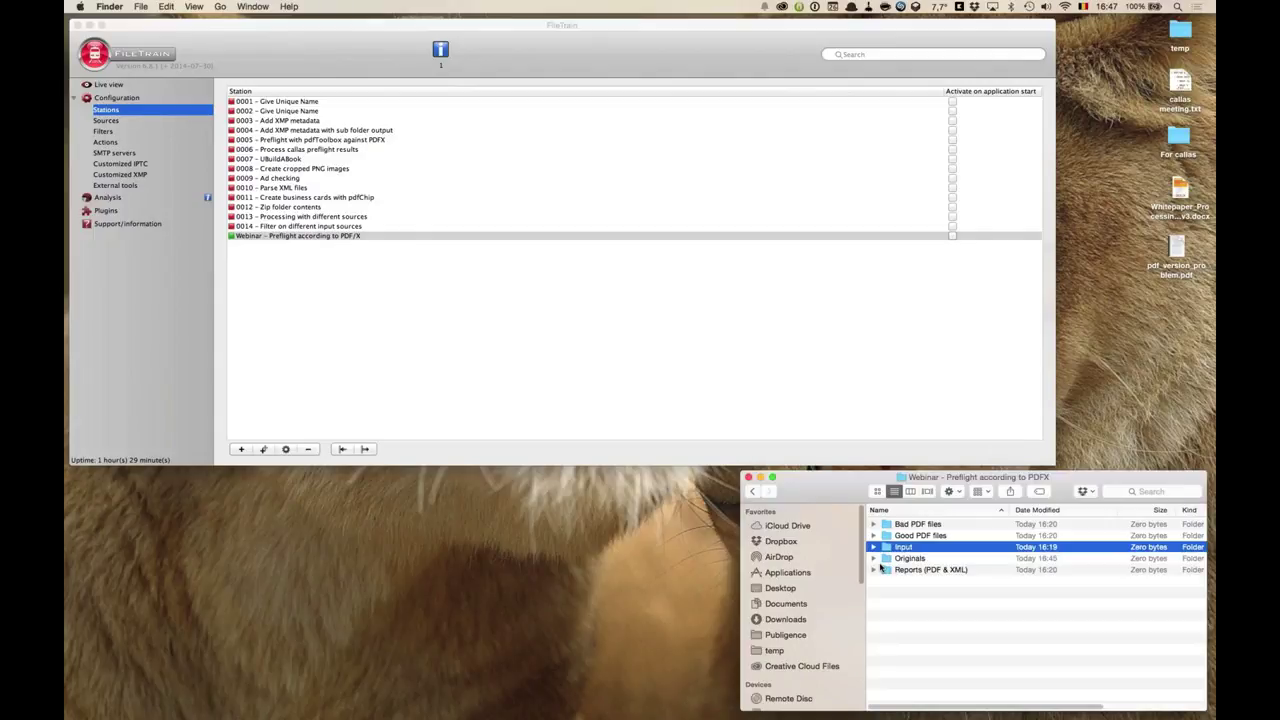
{"action": "left_click_drag", "start_coordinate": [1119, 476], "coordinate": [1014, 78]}
{"action": "key", "text": "Down"}
{"action": "key", "text": "Down"}
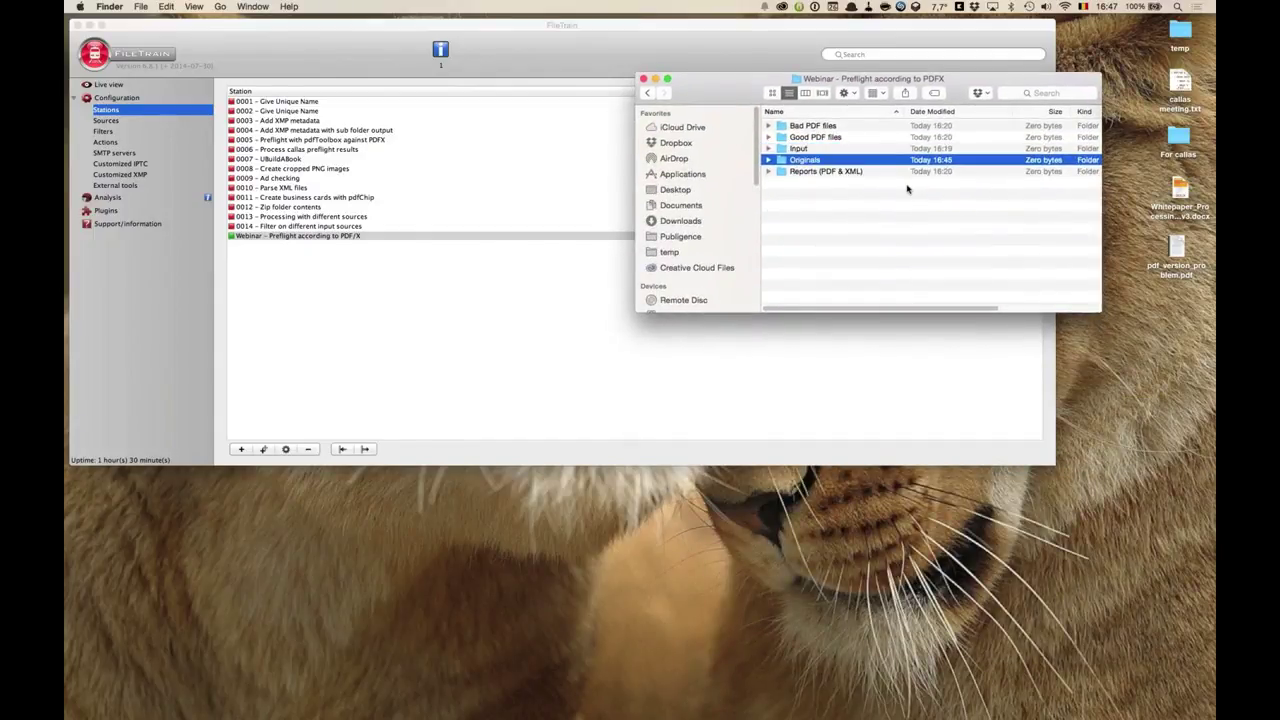
{"action": "key", "text": "Up"}
{"action": "key", "text": "Up"}
{"action": "key", "text": "Up"}
{"action": "key", "text": "Up"}
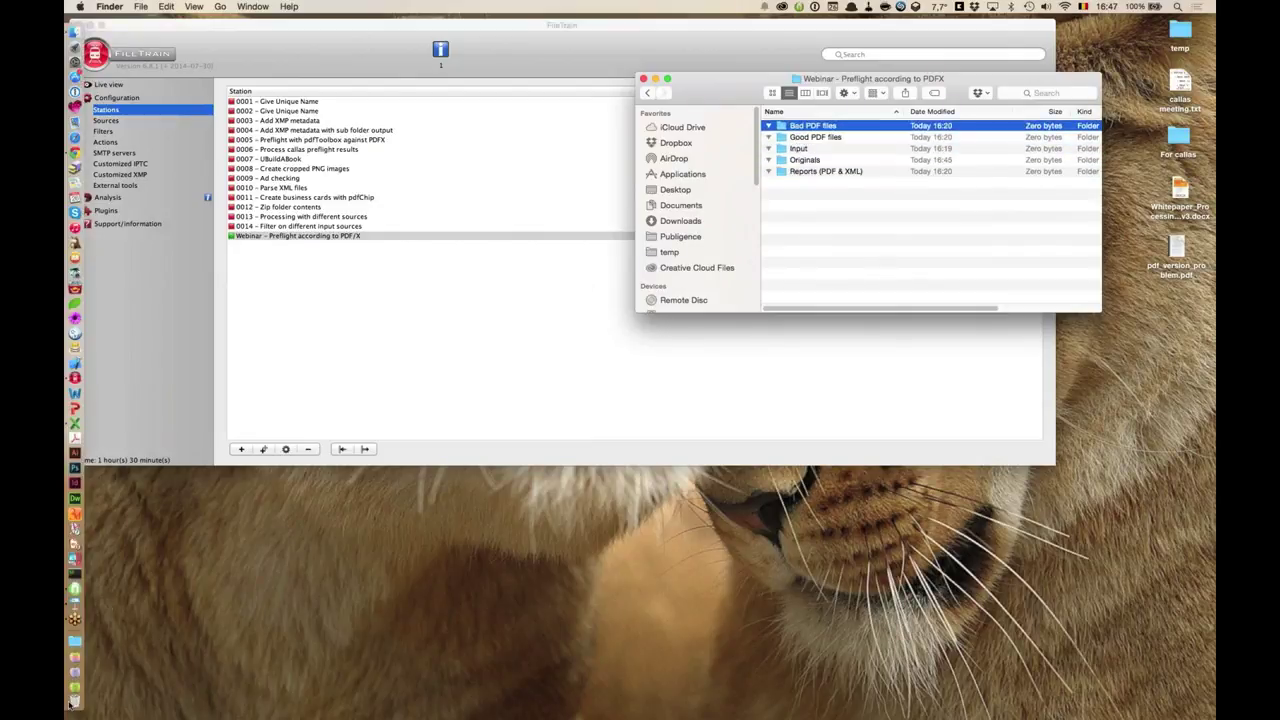
- Open the Common demo files folder and copy the five PDFs from Halloween Brochure.pdf through Valentine.pdf into the Input folder
{"action": "left_click", "coordinate": [104, 685]}
{"action": "mouse_move", "coordinate": [250, 563]}
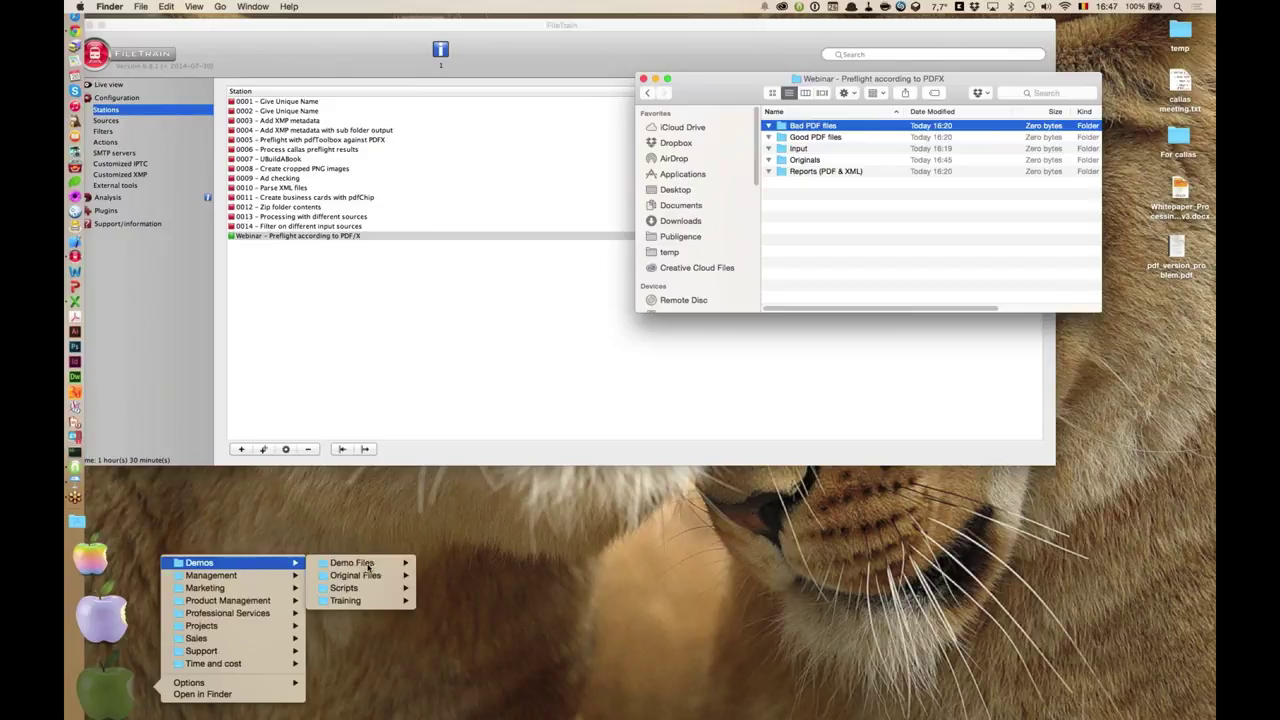
{"action": "mouse_move", "coordinate": [372, 568]}
{"action": "left_click", "coordinate": [458, 563]}
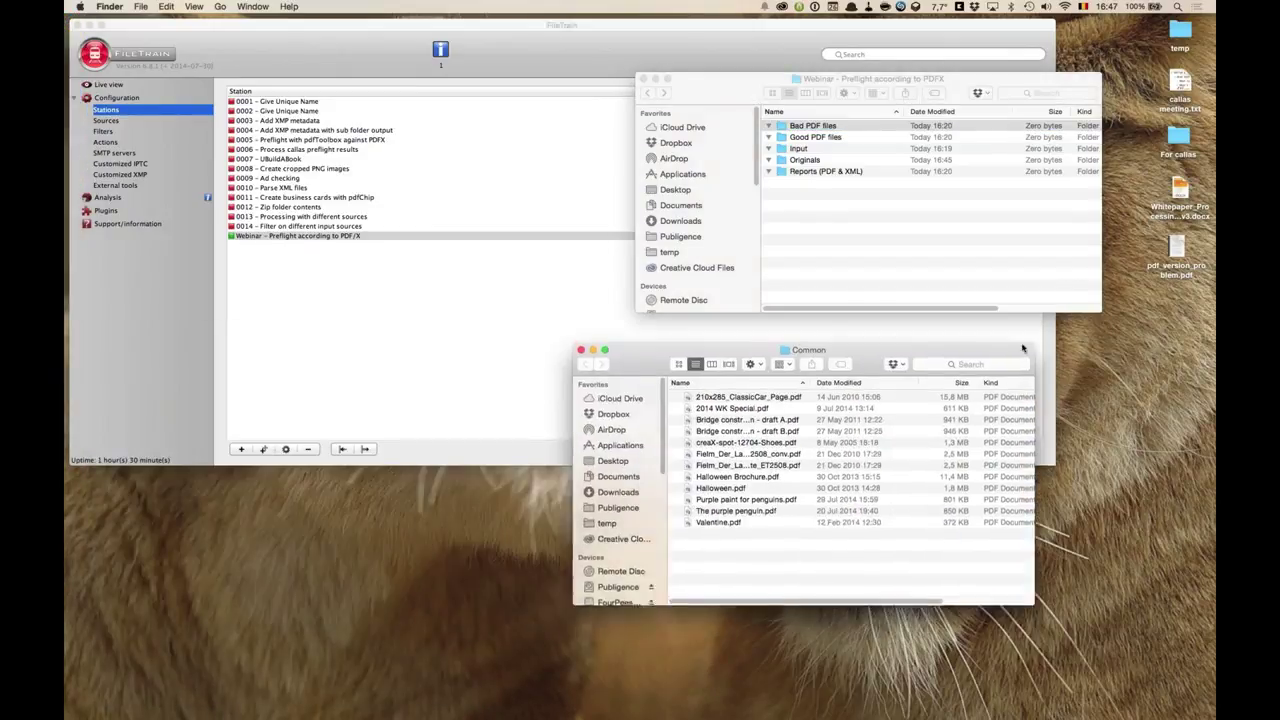
{"action": "left_click_drag", "start_coordinate": [850, 472], "coordinate": [829, 532]}
{"action": "left_click_drag", "start_coordinate": [750, 470], "coordinate": [815, 150]}
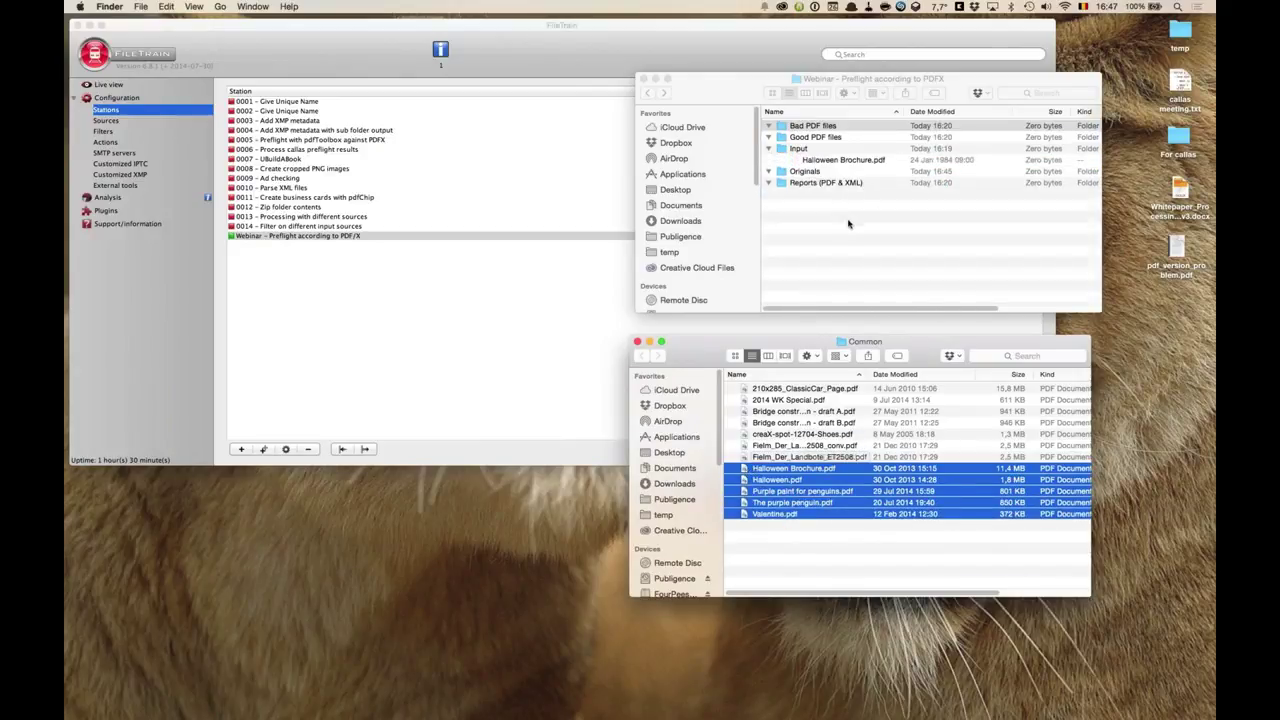
{"action": "left_click_drag", "start_coordinate": [1053, 354], "coordinate": [1062, 349]}
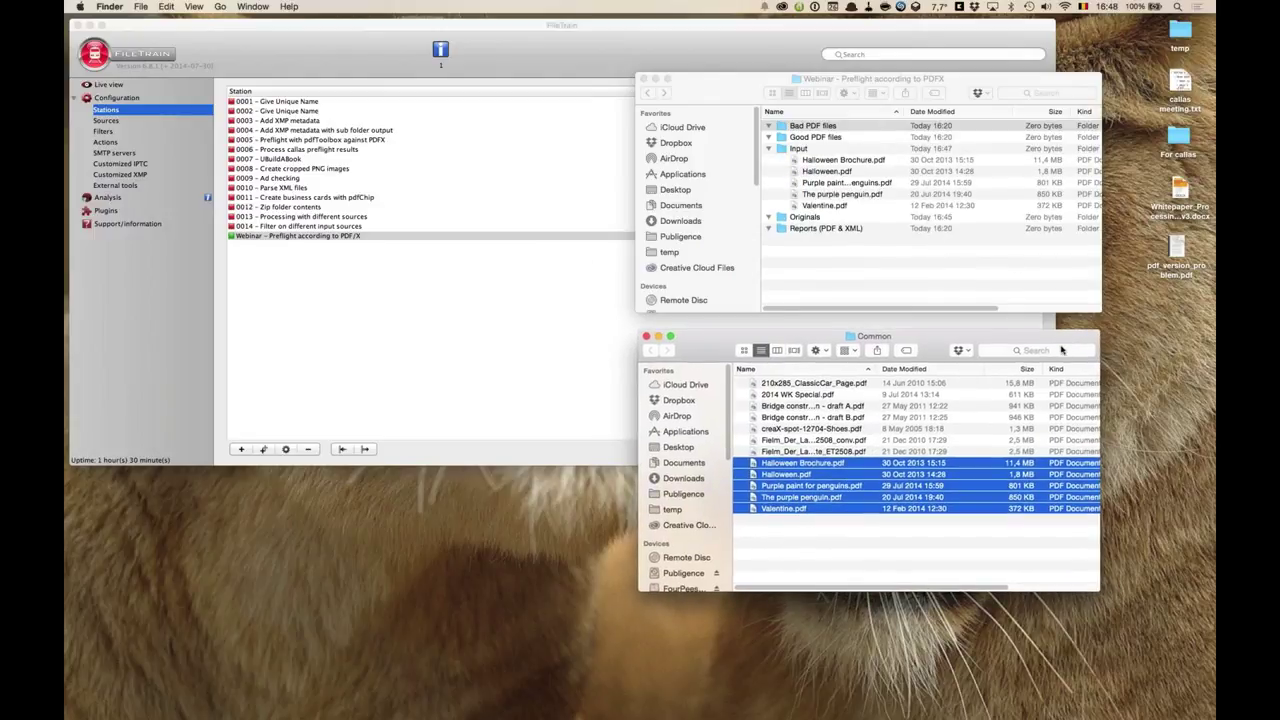
- Enlarge the webinar folder window, expand the PDF and XML report subfolders, and preview Halloween Brochure_report.pdf
{"action": "left_click", "coordinate": [907, 120]}
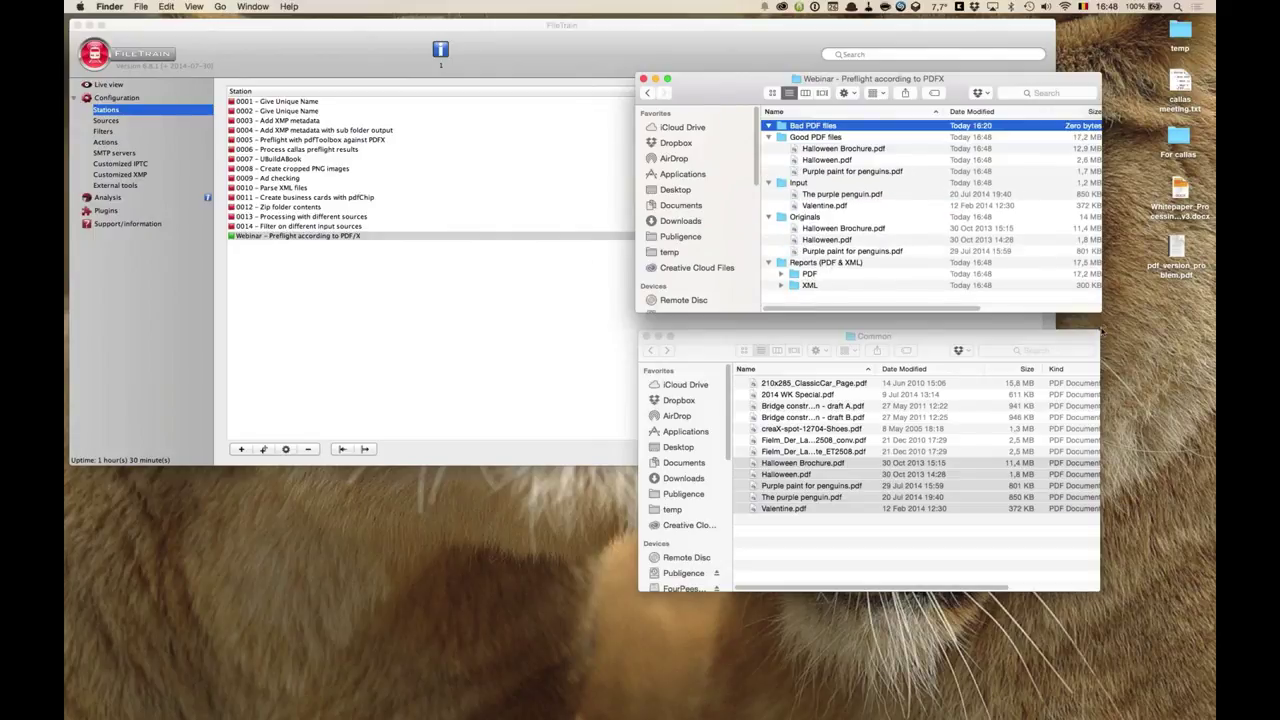
{"action": "left_click_drag", "start_coordinate": [1101, 312], "coordinate": [1142, 415]}
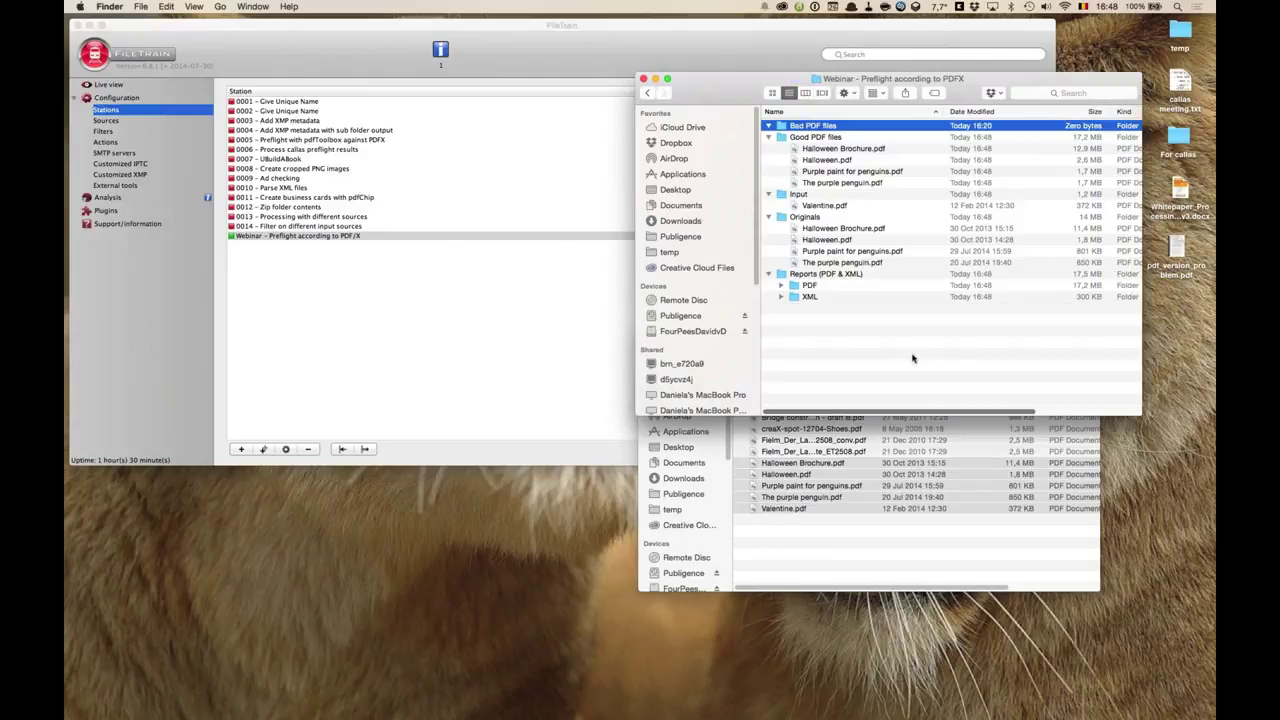
{"action": "left_click", "coordinate": [781, 296]}
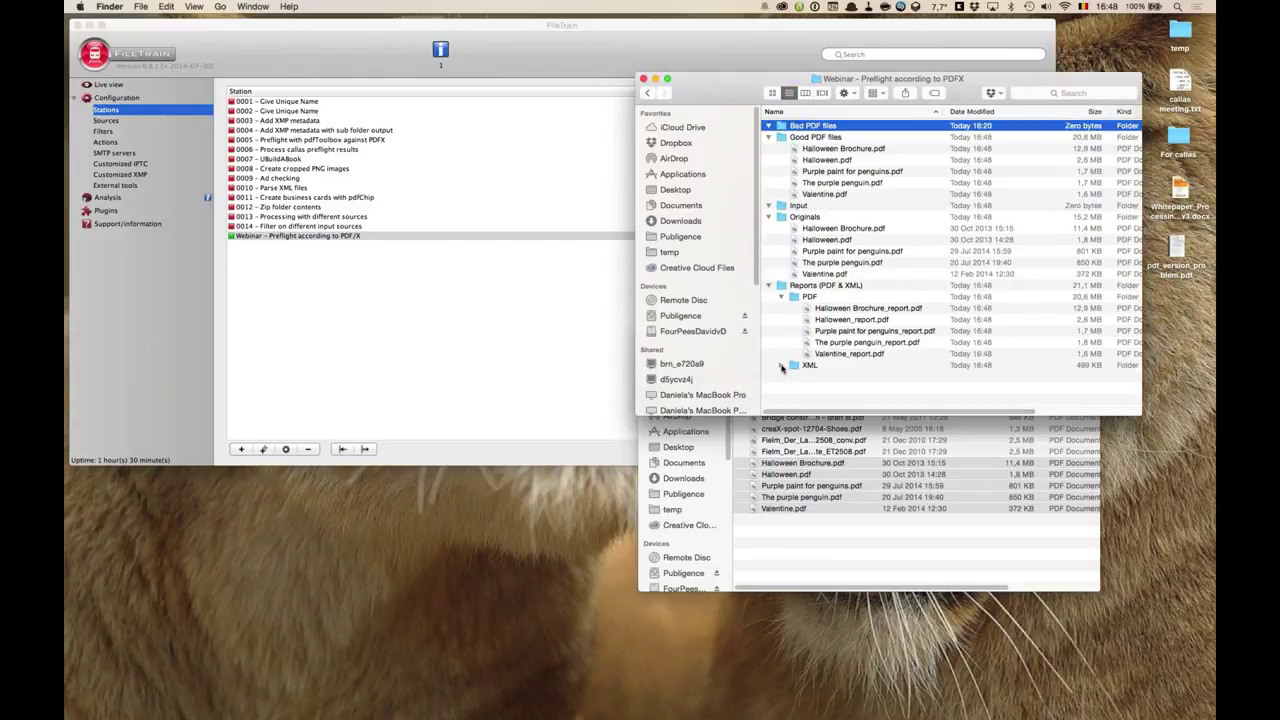
{"action": "left_click", "coordinate": [782, 366]}
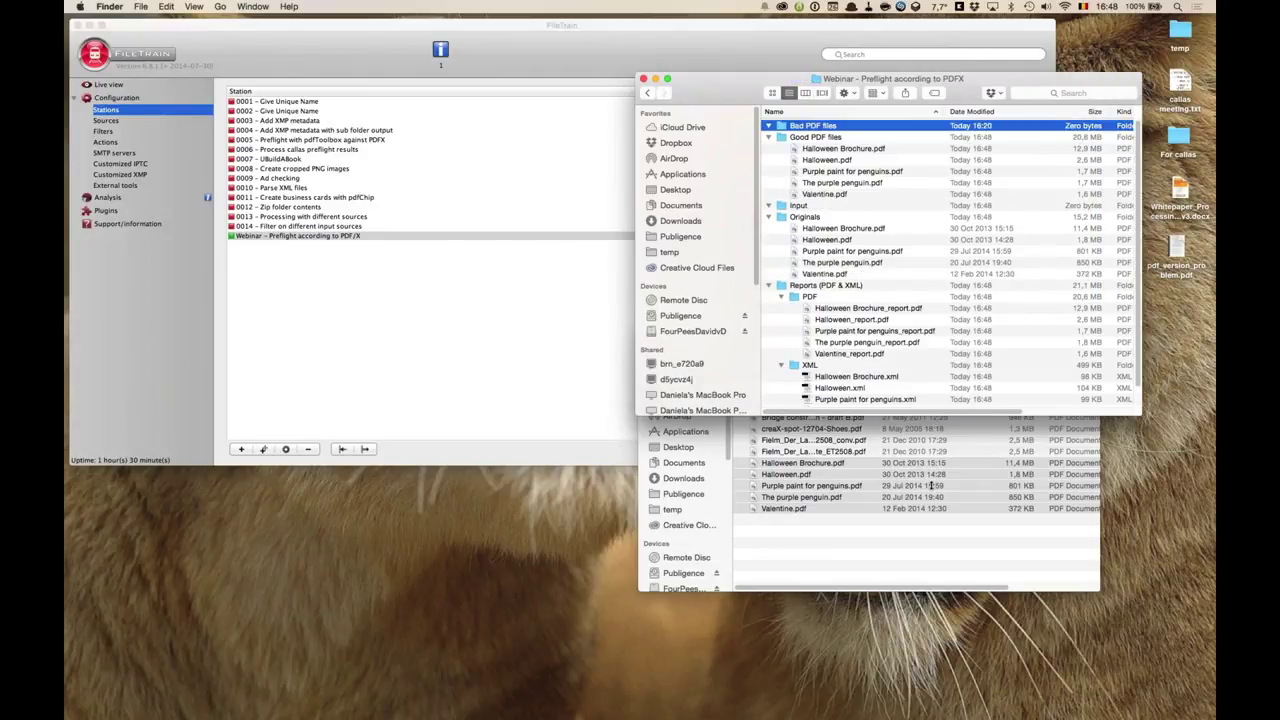
{"action": "left_click_drag", "start_coordinate": [932, 416], "coordinate": [908, 490]}
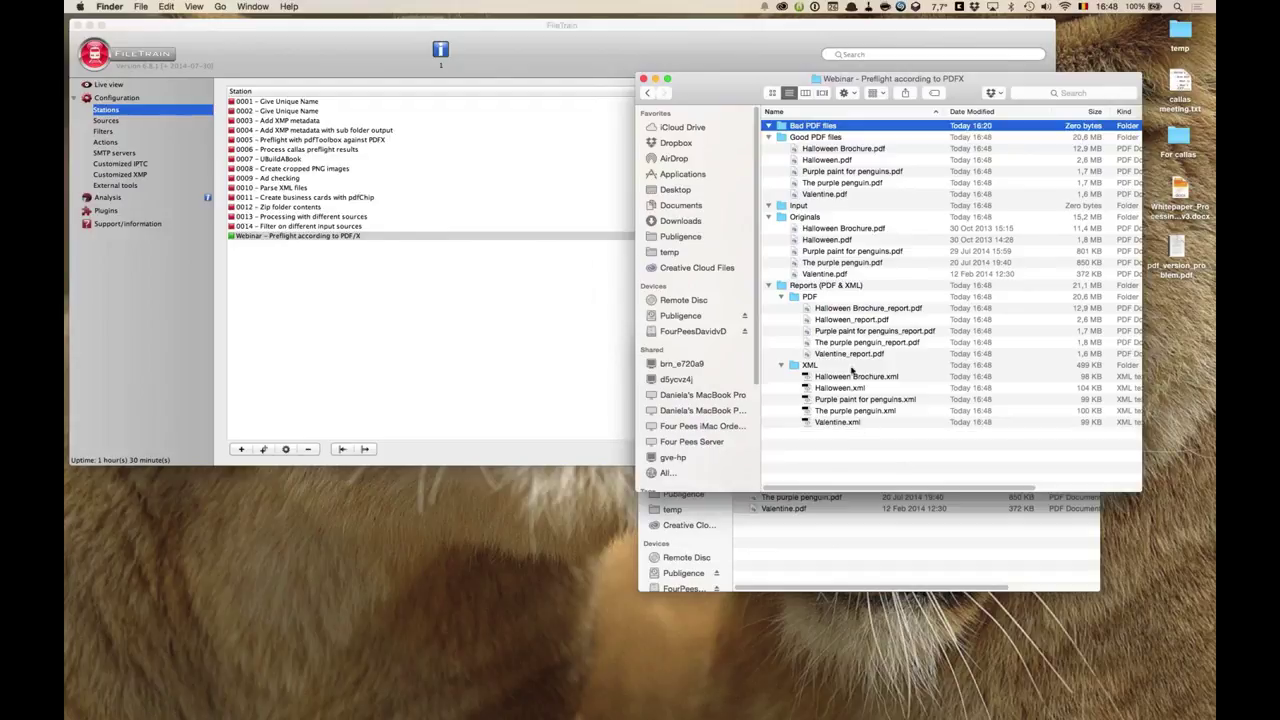
{"action": "left_click", "coordinate": [869, 310]}
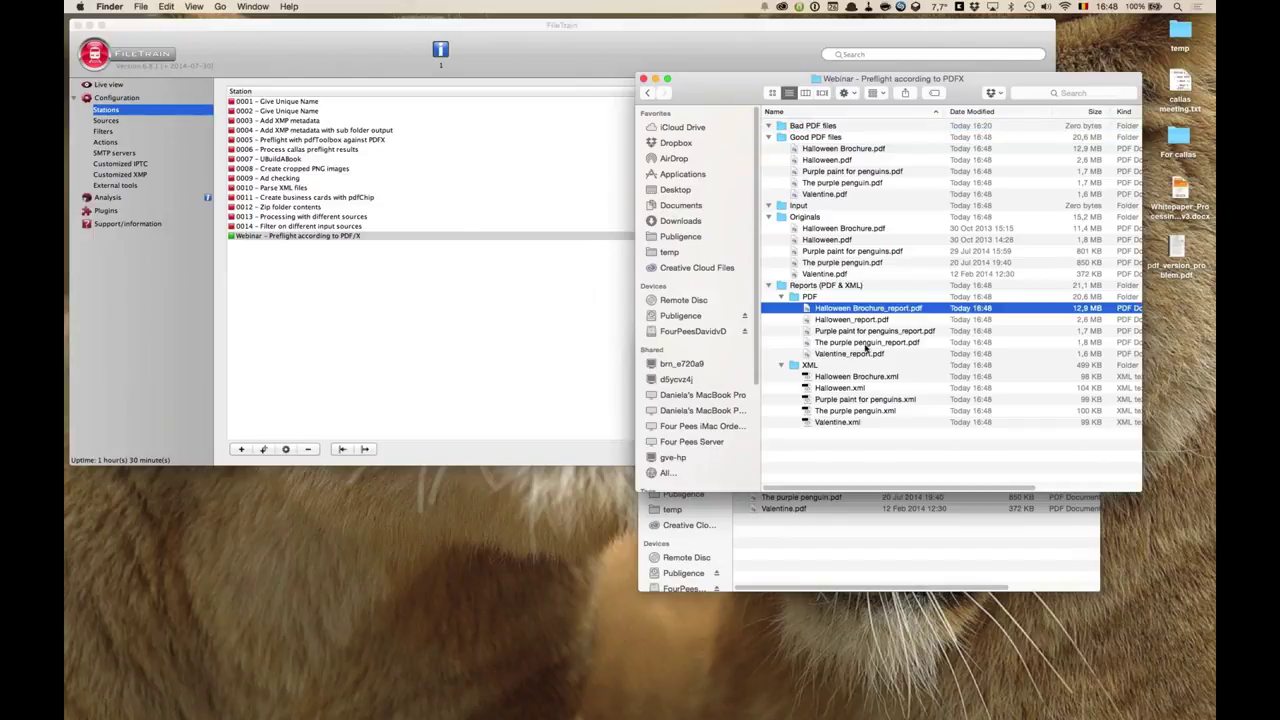
{"action": "key", "text": "space"}
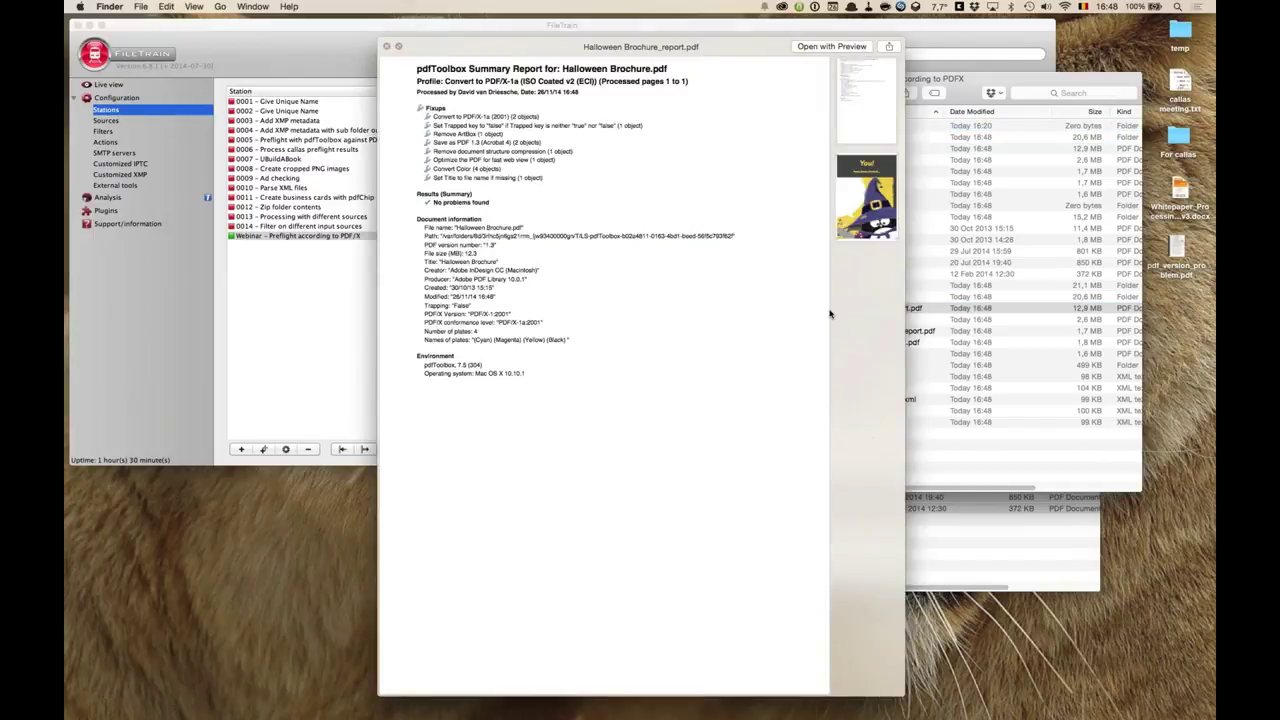
- Close the PDF report preview, and preview Halloween Brochure.xml in the XML reports folder
{"action": "key", "text": "space"}
{"action": "left_click", "coordinate": [872, 377]}
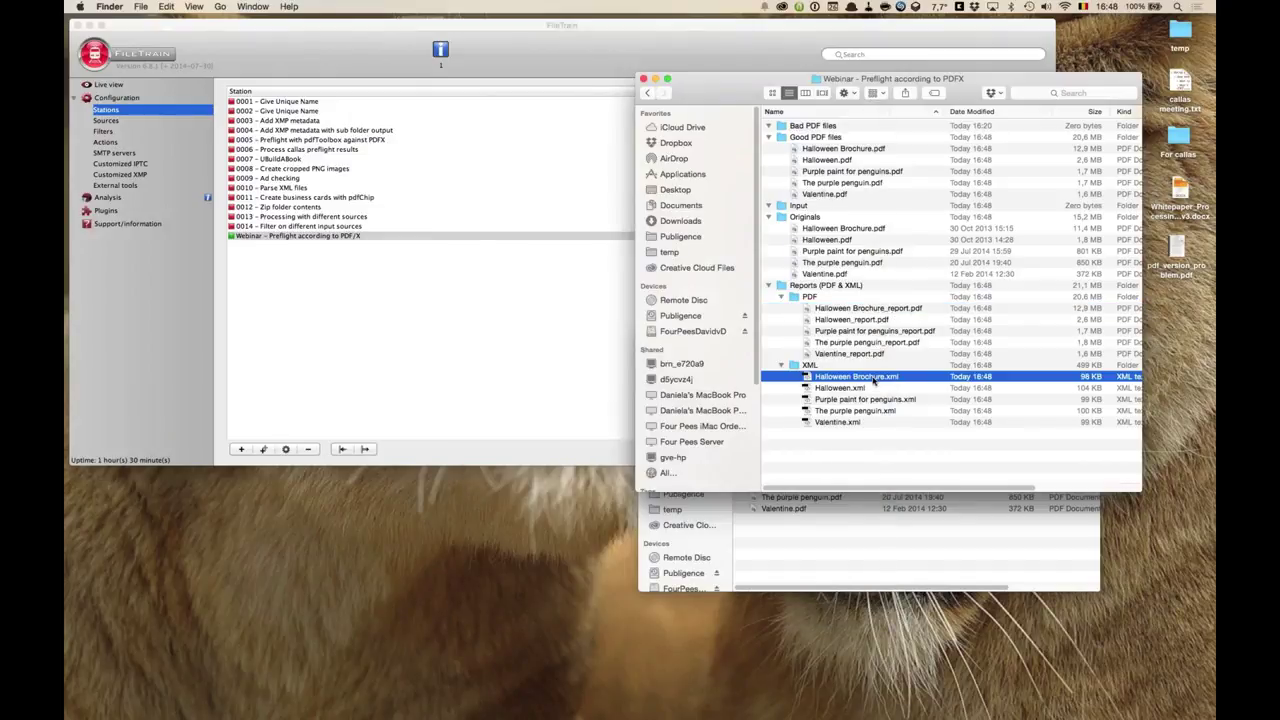
{"action": "key", "text": "space"}
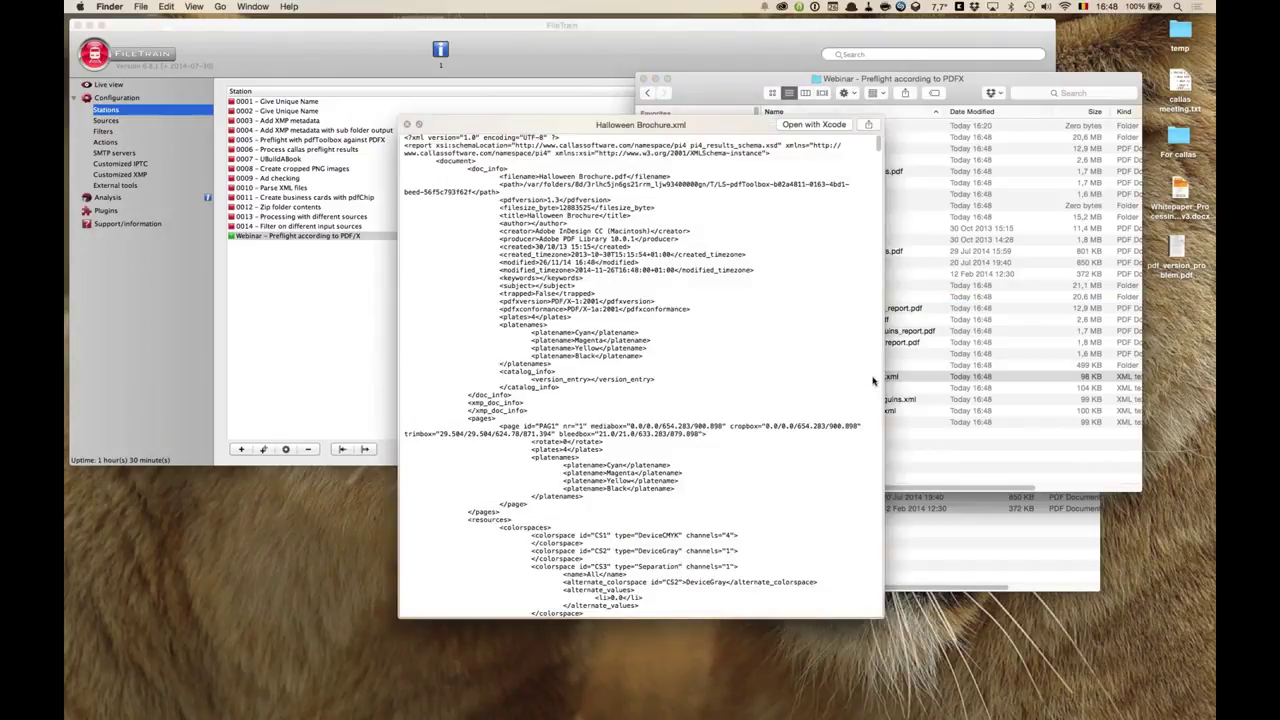
{"action": "key", "text": "space"}
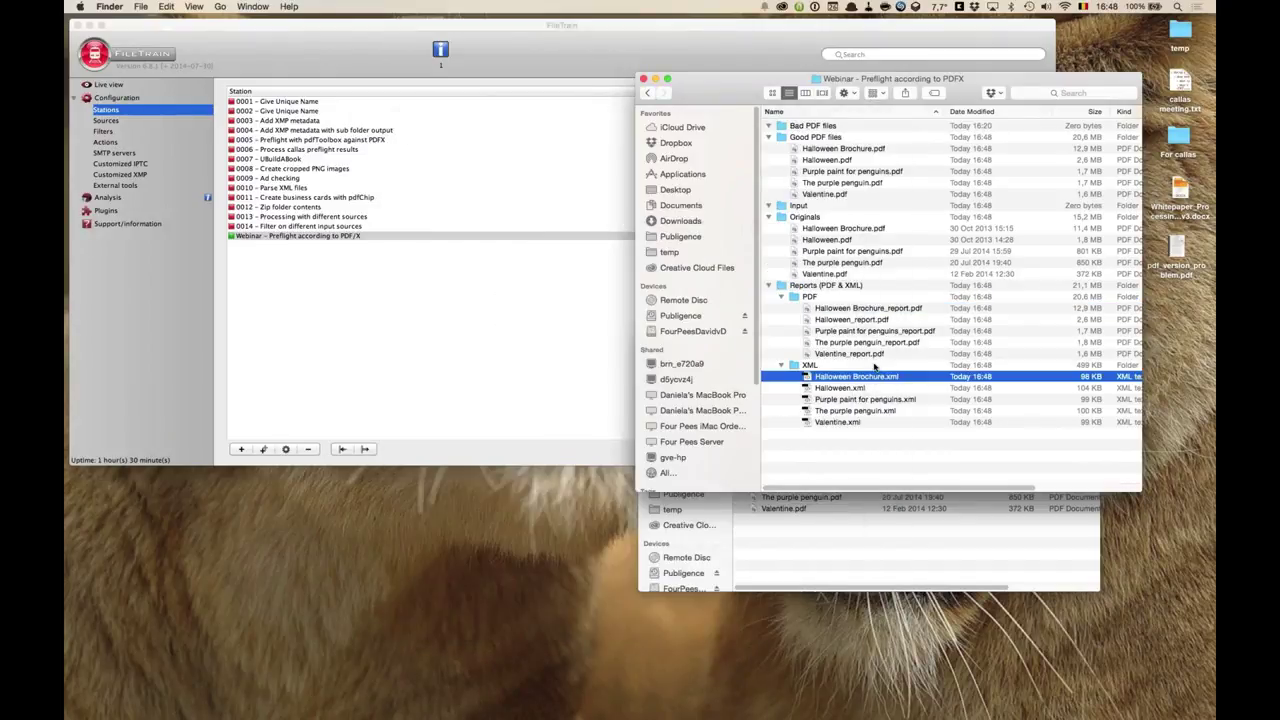
- Look through the processed PDFs in Good PDF files and compare them with Halloween Brochure.pdf in Originals
{"action": "left_click", "coordinate": [830, 150]}
{"action": "left_click", "coordinate": [829, 194]}
{"action": "key", "text": "Up"}
{"action": "key", "text": "Up"}
{"action": "key", "text": "Up"}
{"action": "key", "text": "Up"}
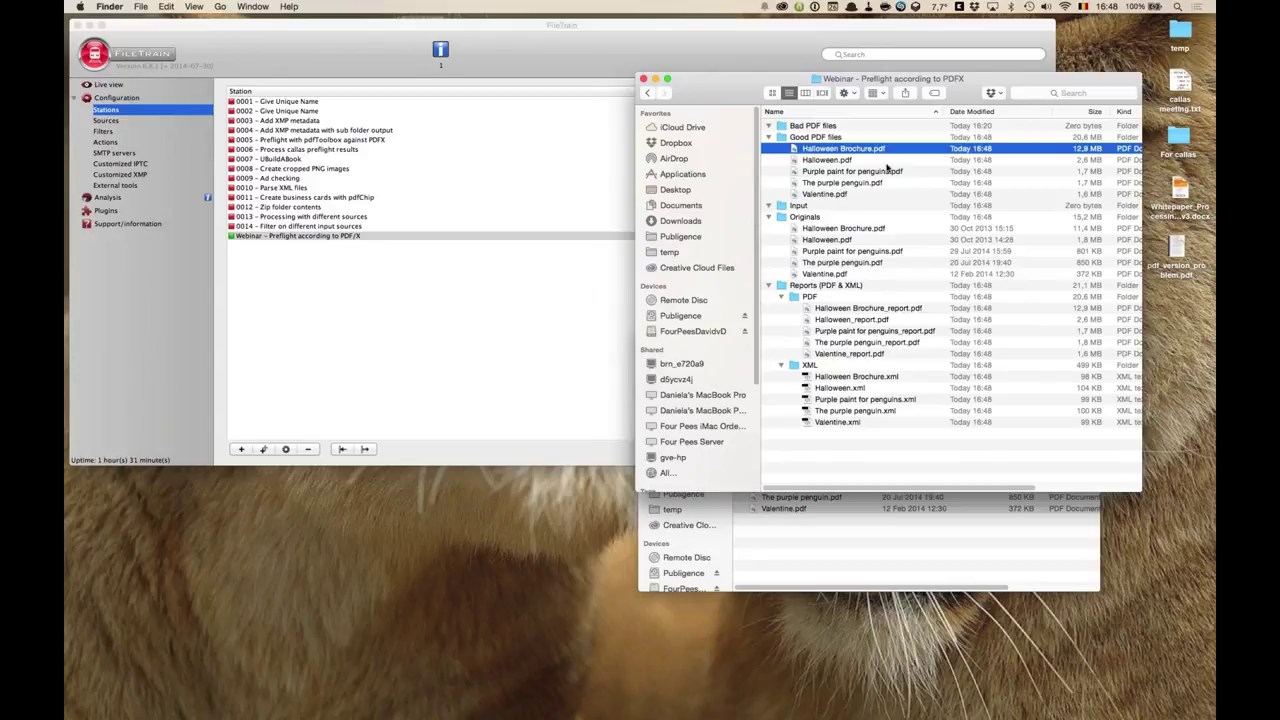
{"action": "left_click", "coordinate": [850, 230]}
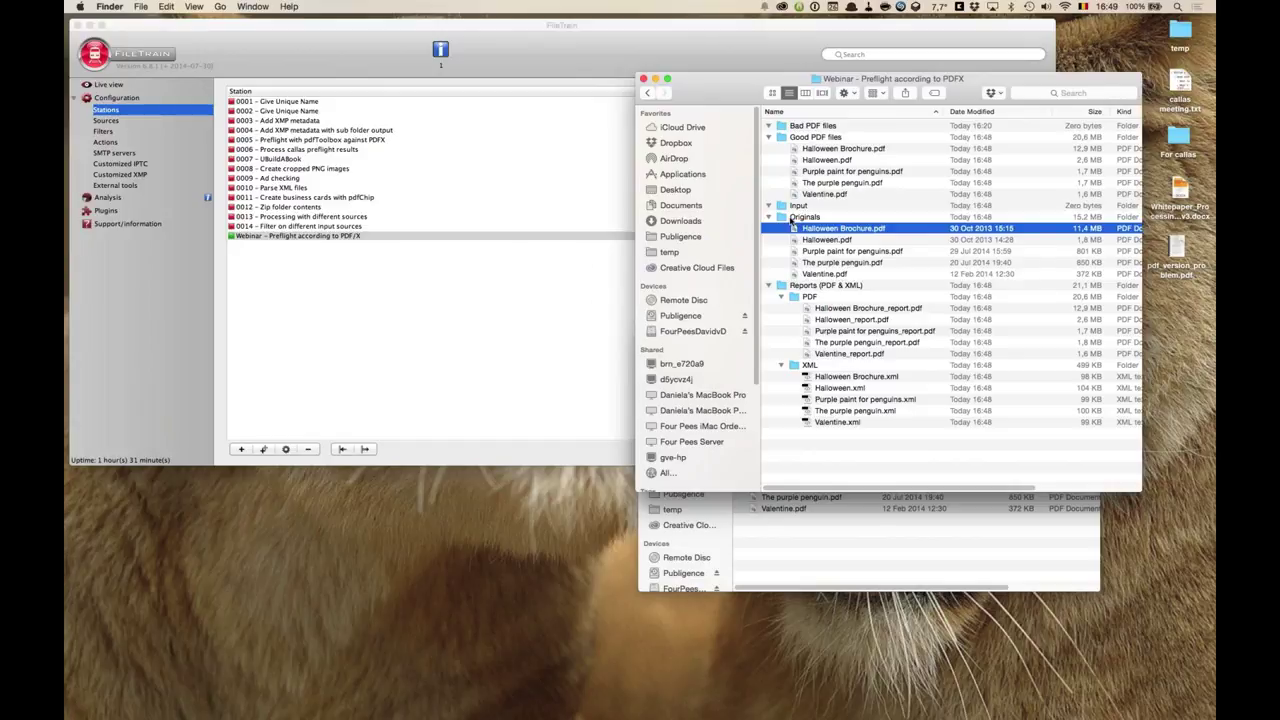
- Open the "Webinar – Preflight according to PDF/X" station for editing and review its input source, PDF filter and two actions
{"action": "double_click", "coordinate": [446, 236]}
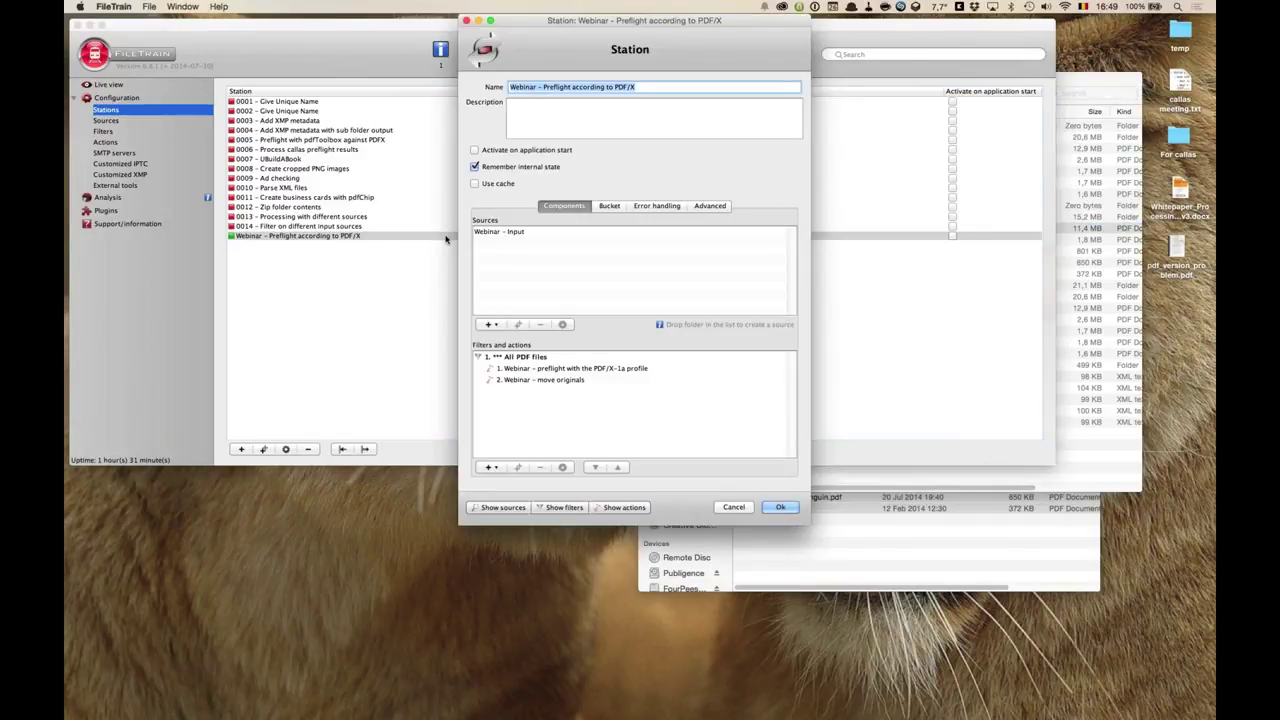
{"action": "left_click", "coordinate": [535, 232]}
{"action": "left_click", "coordinate": [531, 358]}
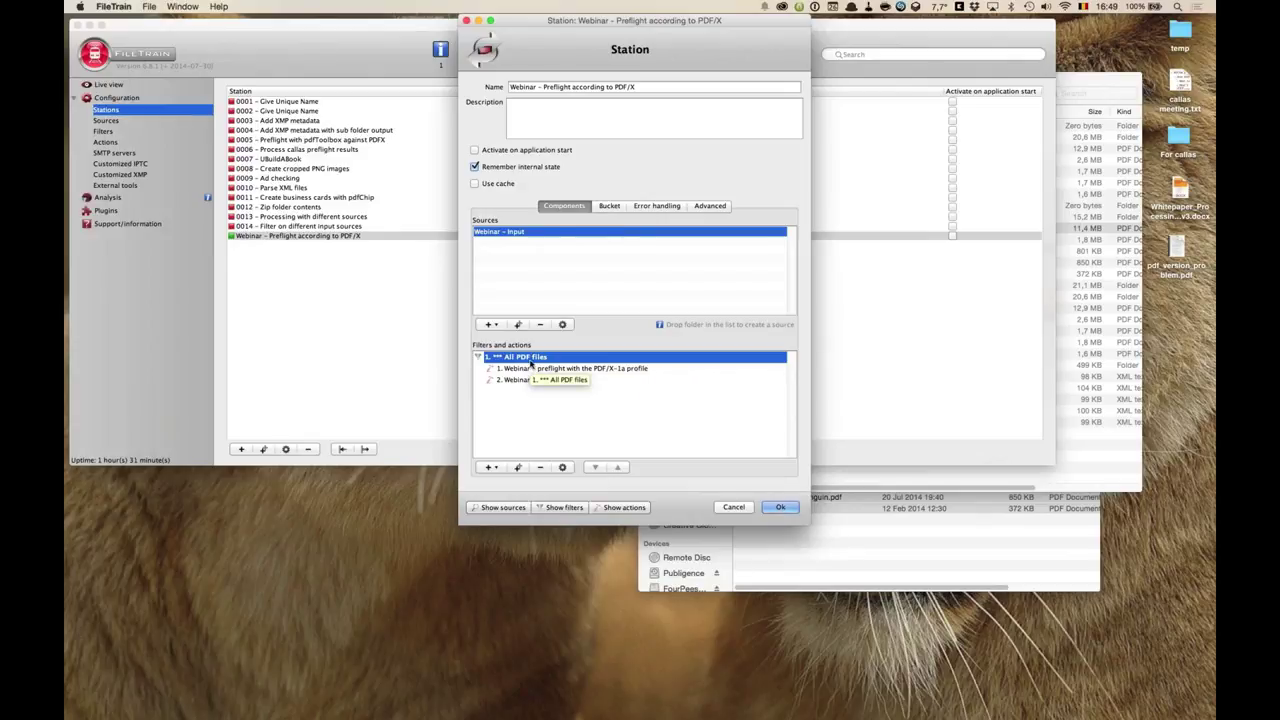
{"action": "left_click", "coordinate": [531, 369]}
{"action": "left_click", "coordinate": [531, 380]}
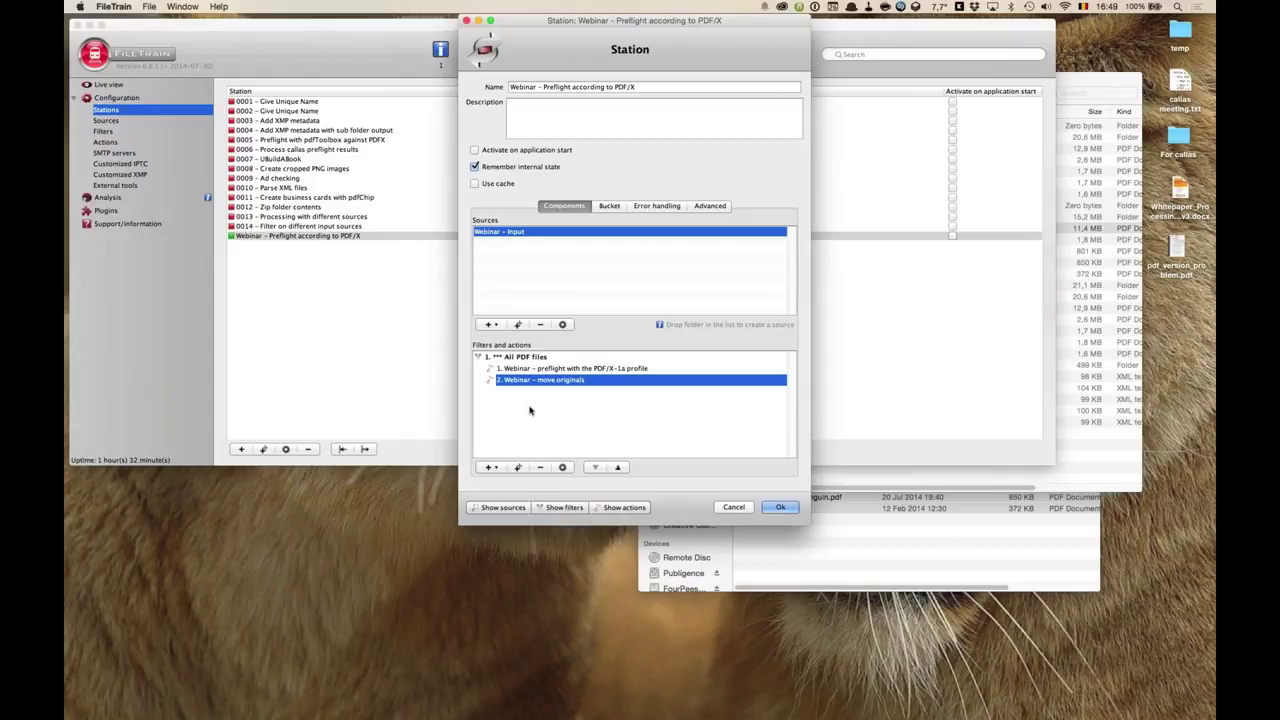
- Add the existing PNG Files filter to the station and check its file name restriction
{"action": "left_click", "coordinate": [540, 358]}
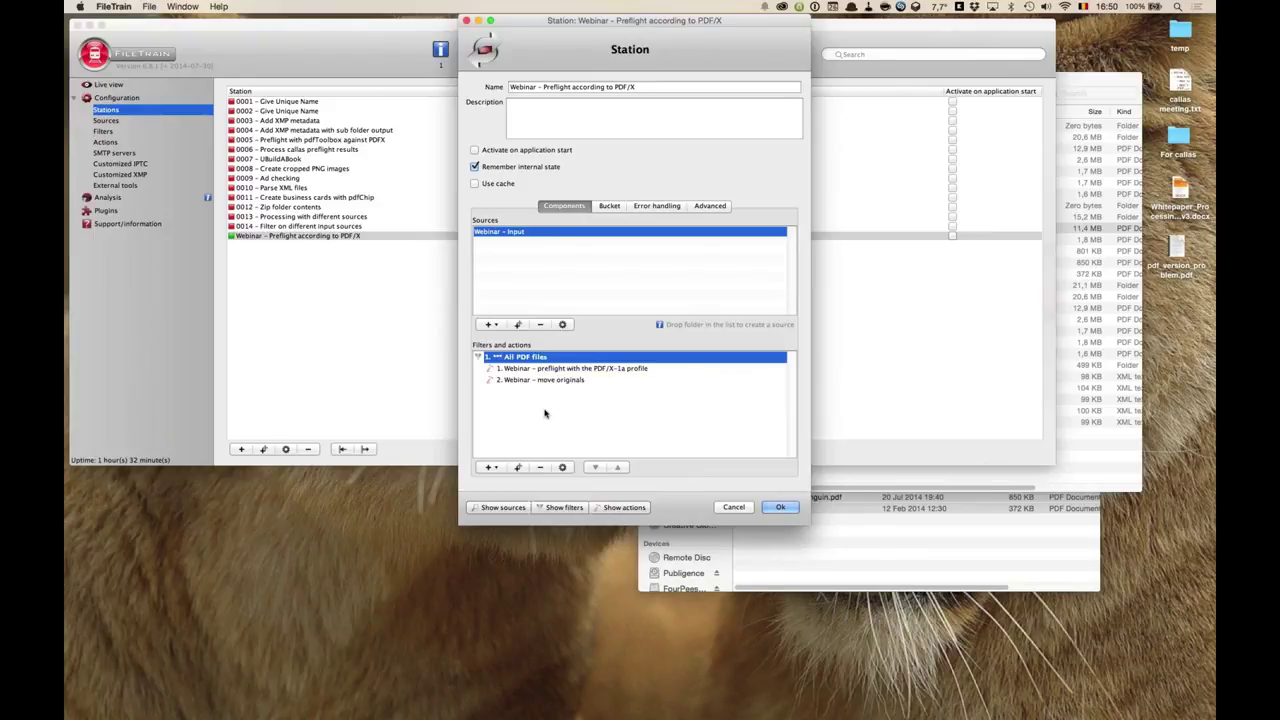
{"action": "left_click", "coordinate": [499, 472]}
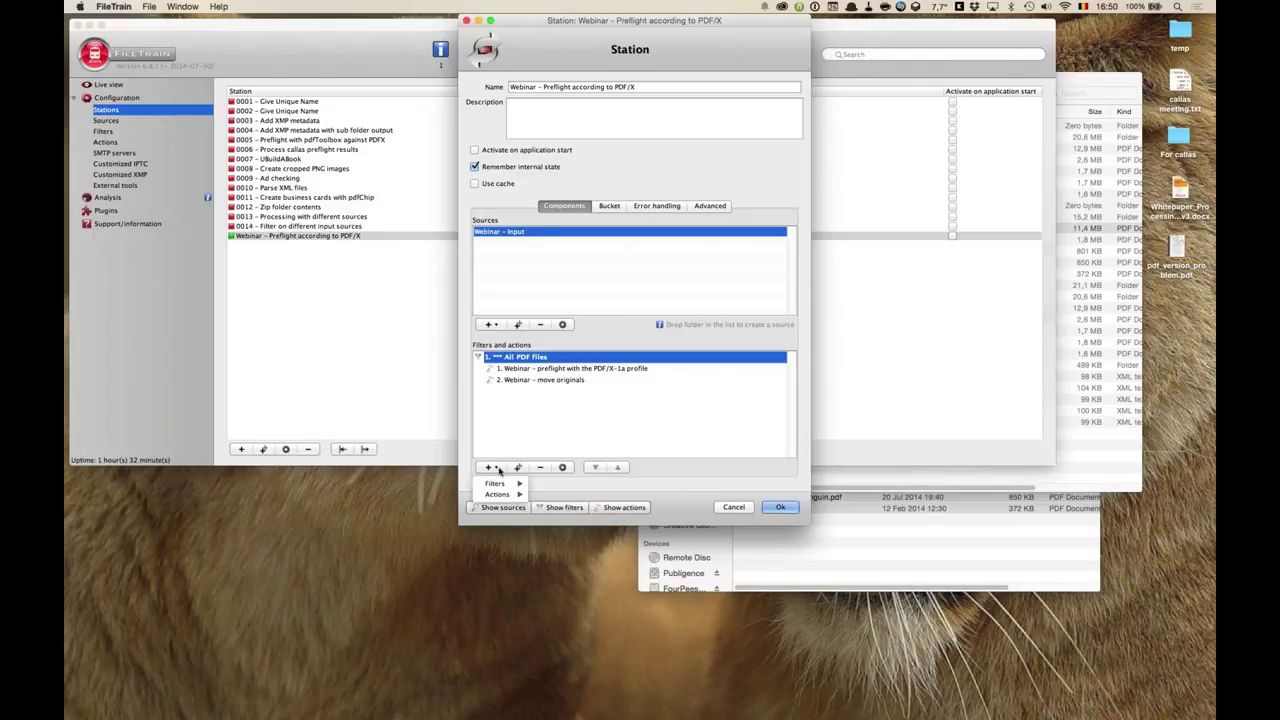
{"action": "mouse_move", "coordinate": [499, 483]}
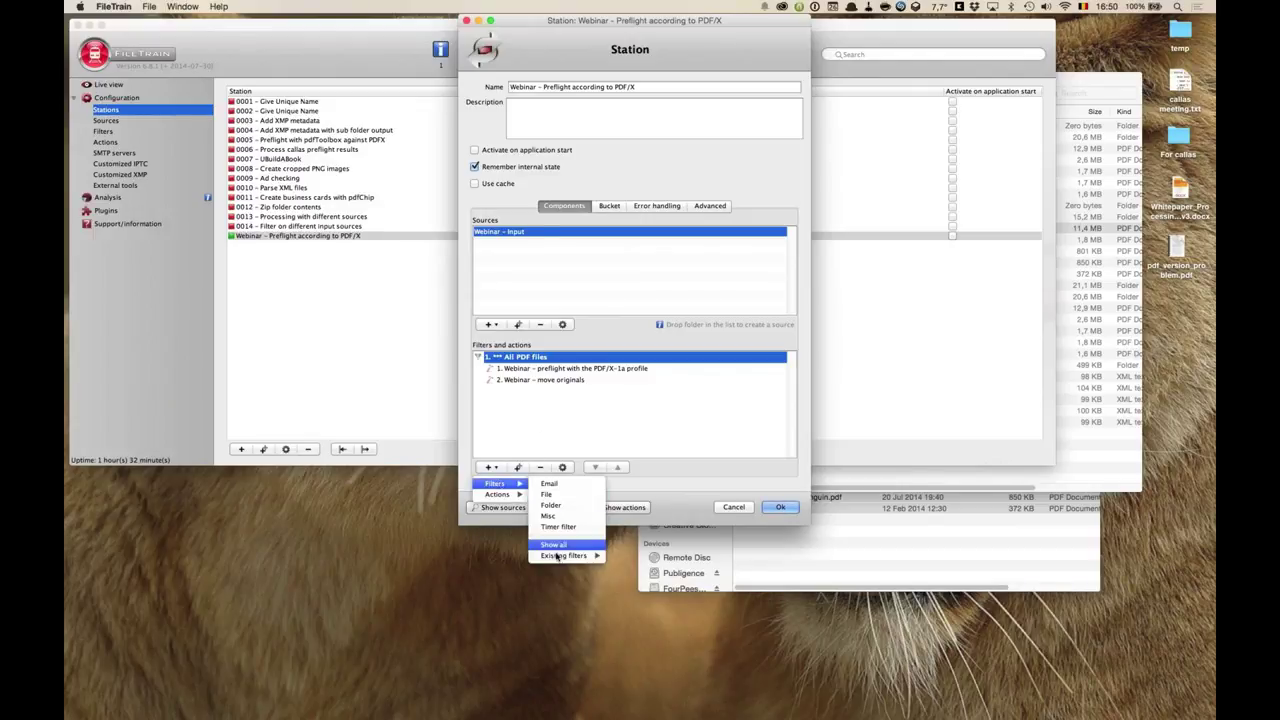
{"action": "mouse_move", "coordinate": [557, 556]}
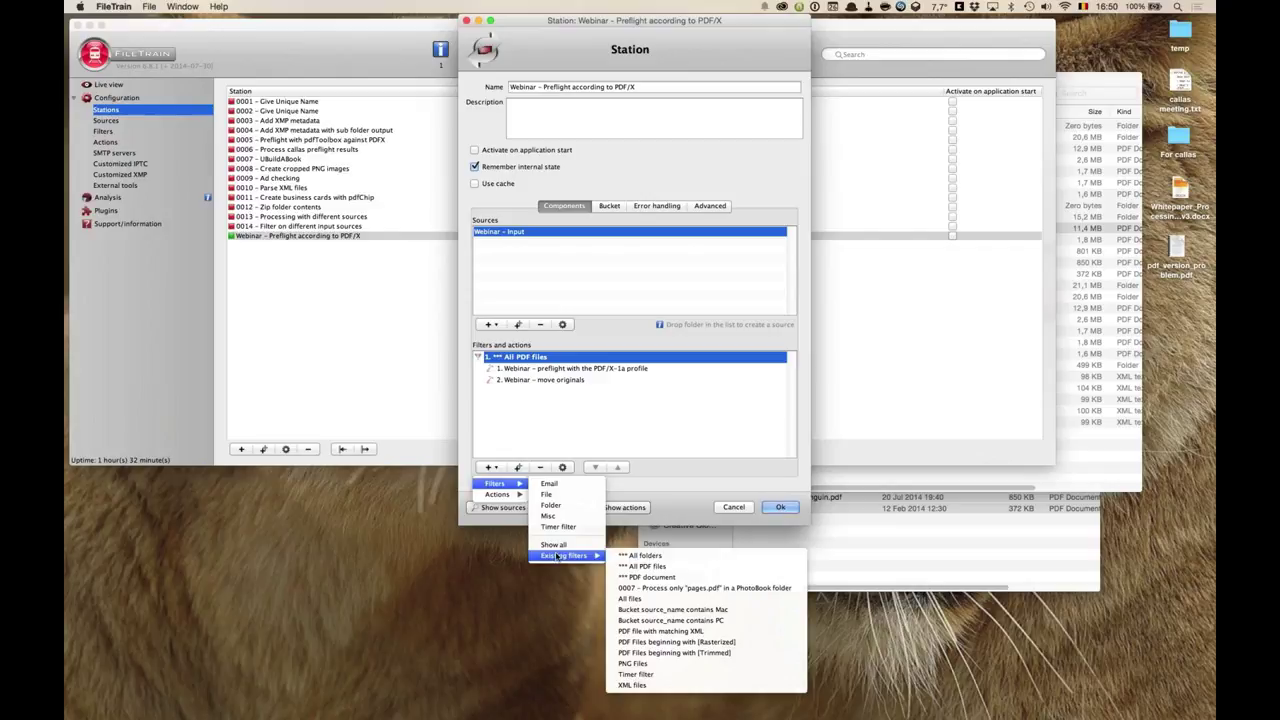
{"action": "left_click", "coordinate": [675, 665]}
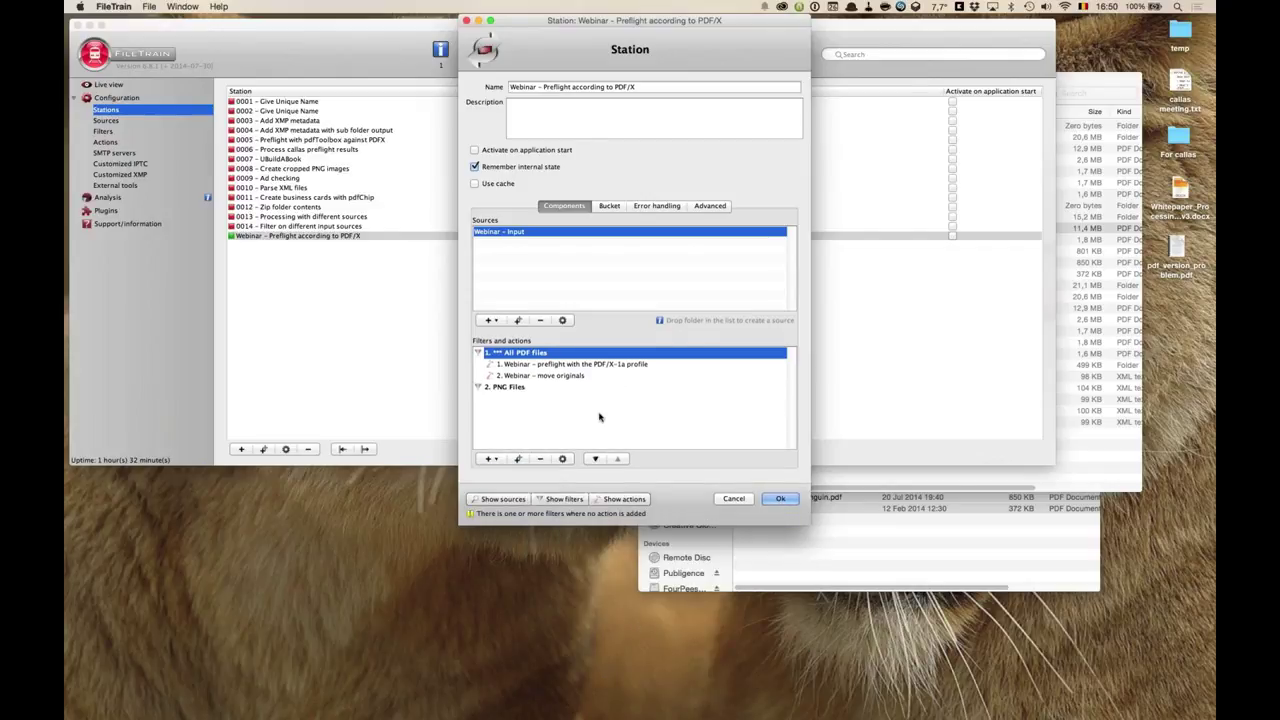
{"action": "double_click", "coordinate": [513, 388]}
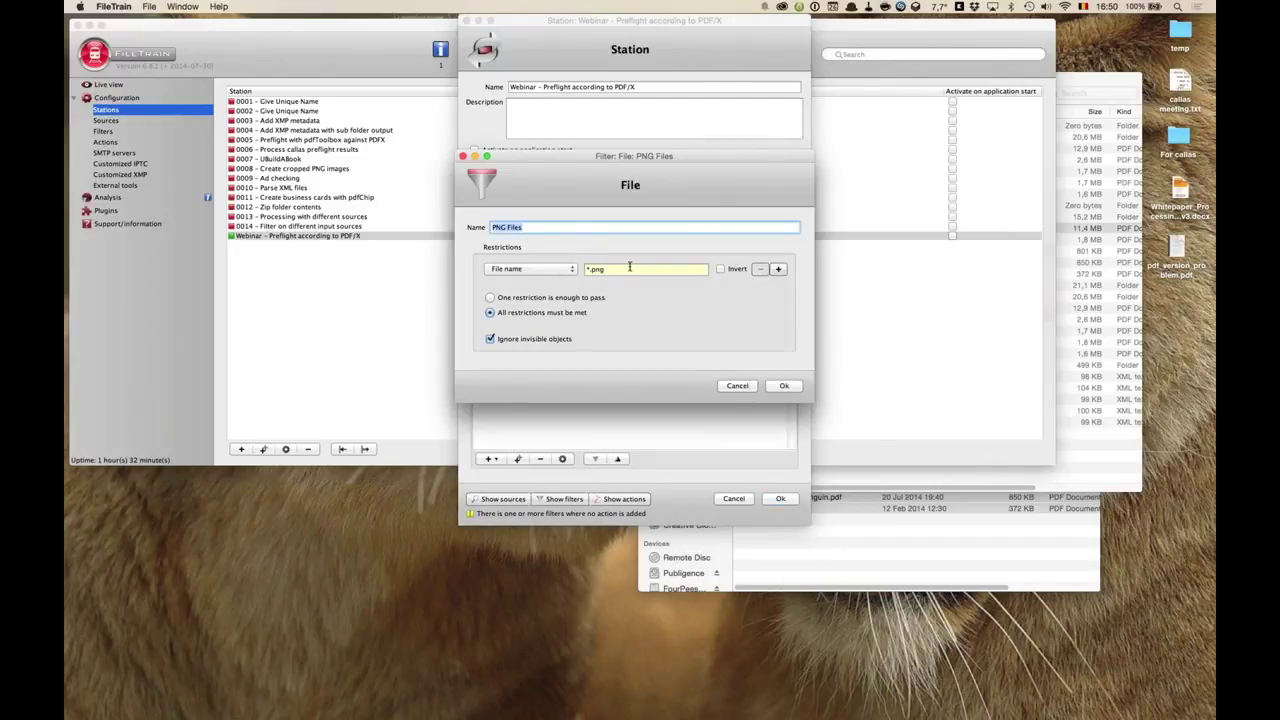
{"action": "left_click", "coordinate": [746, 386]}
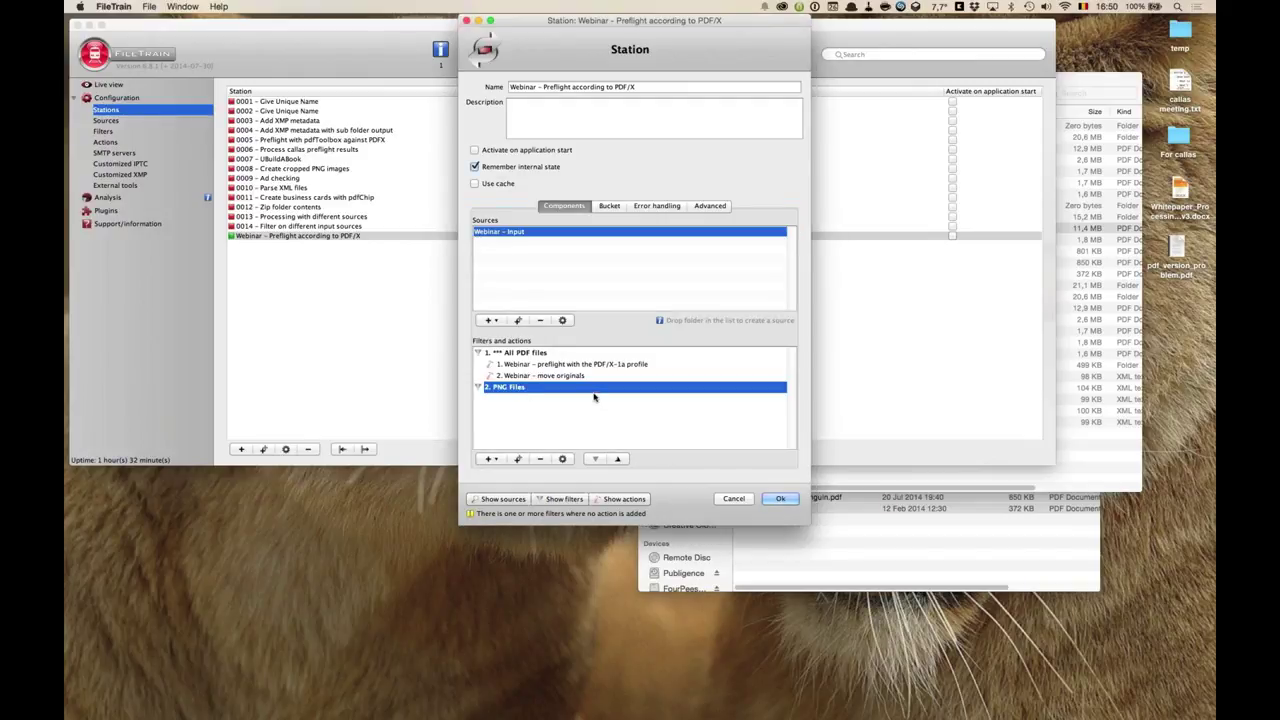
- Bring the webinar folder window to the front and collapse its Bad PDF files, Good PDF files, Originals and Reports (PDF & XML) subfolders
{"action": "left_click", "coordinate": [954, 558]}
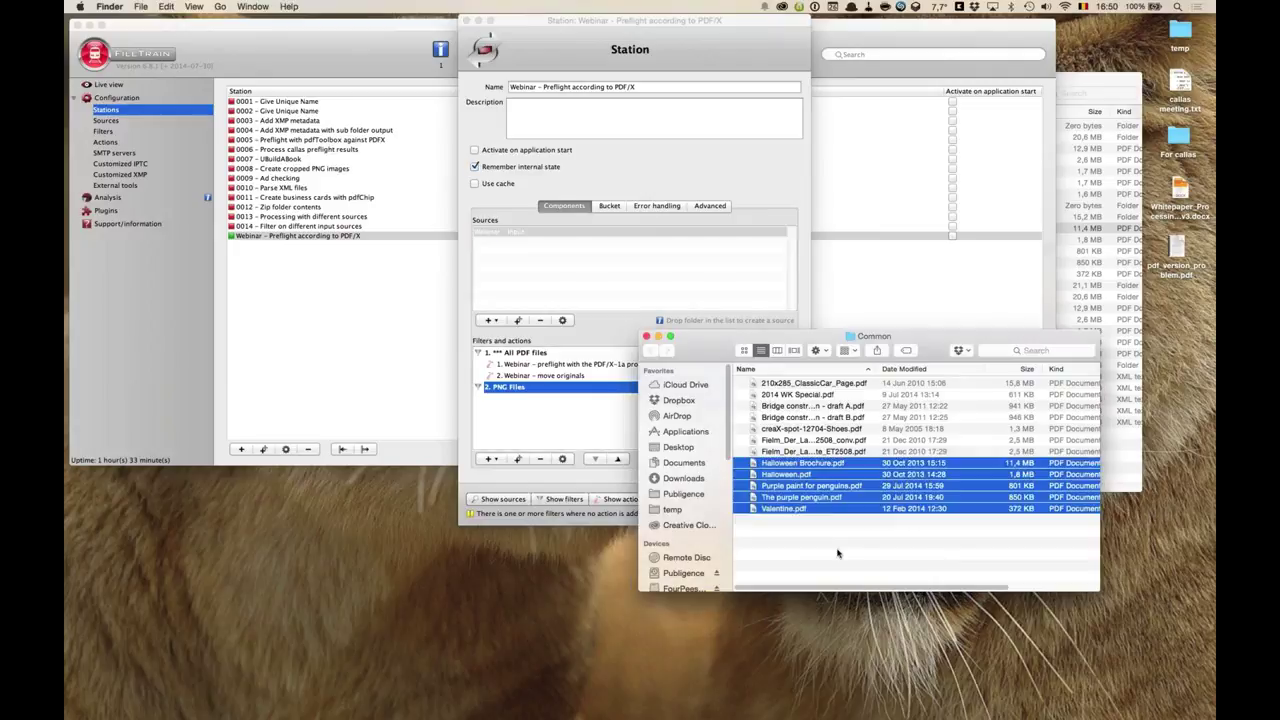
{"action": "left_click", "coordinate": [1122, 272]}
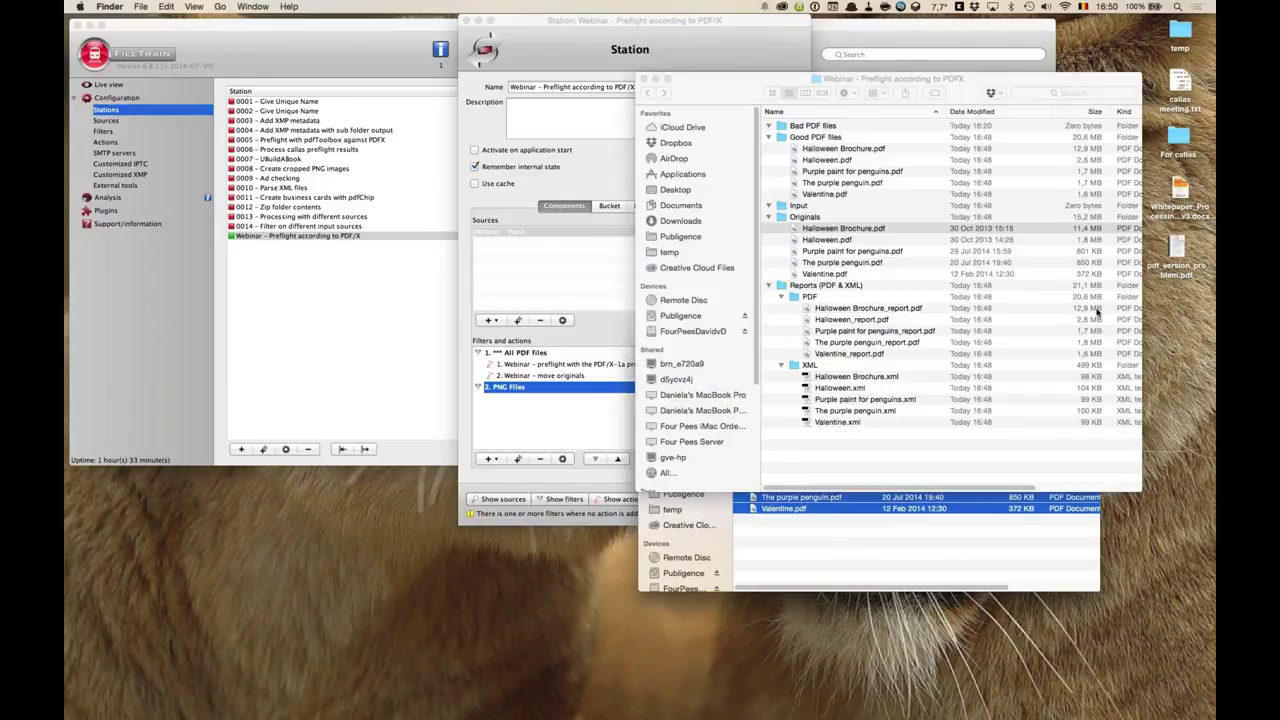
{"action": "left_click", "coordinate": [834, 128]}
{"action": "key", "text": "Down"}
{"action": "key", "text": "Left"}
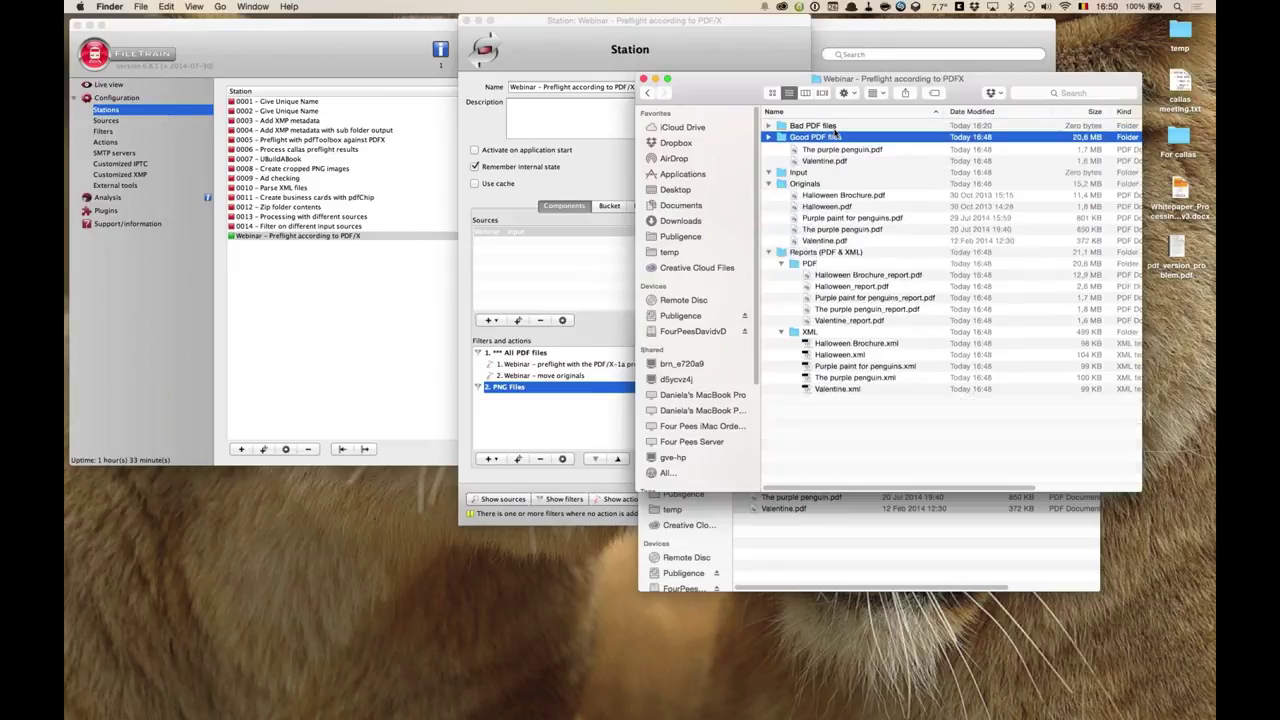
{"action": "key", "text": "Down"}
{"action": "key", "text": "Down"}
{"action": "key", "text": "Left"}
{"action": "key", "text": "Down"}
{"action": "key", "text": "Left"}
- Create a folder named "PNG files" in the webinar folder and move the window clear of the Station dialog
{"action": "left_click", "coordinate": [828, 218]}
{"action": "right_click", "coordinate": [827, 216]}
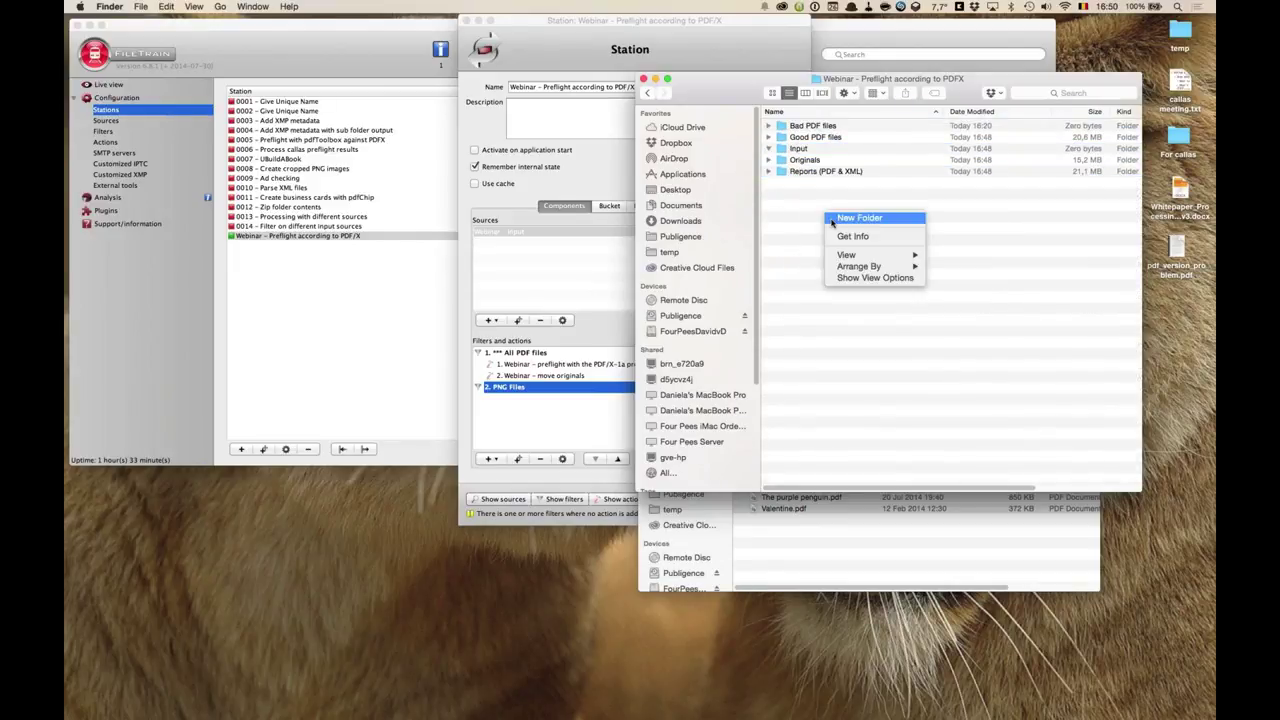
{"action": "left_click", "coordinate": [832, 220]}
{"action": "type", "text": "PNG files"}
{"action": "key", "text": "Return"}
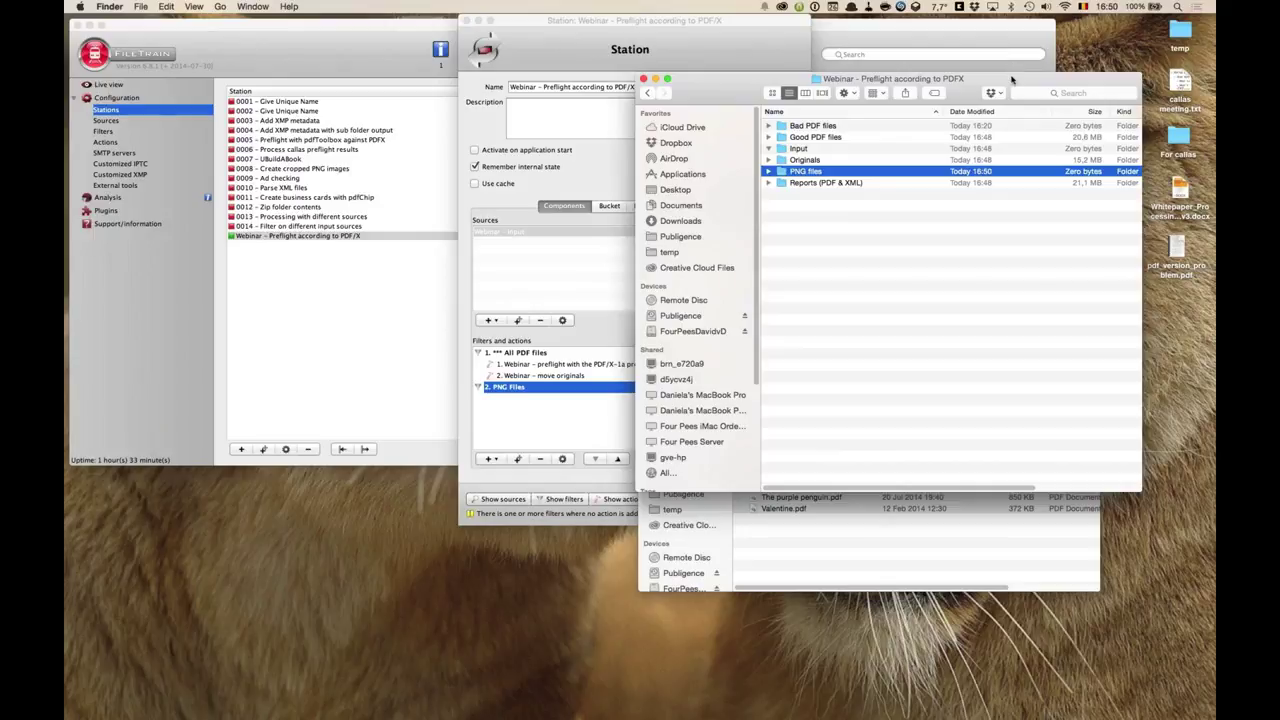
{"action": "left_click_drag", "start_coordinate": [1020, 92], "coordinate": [1085, 288]}
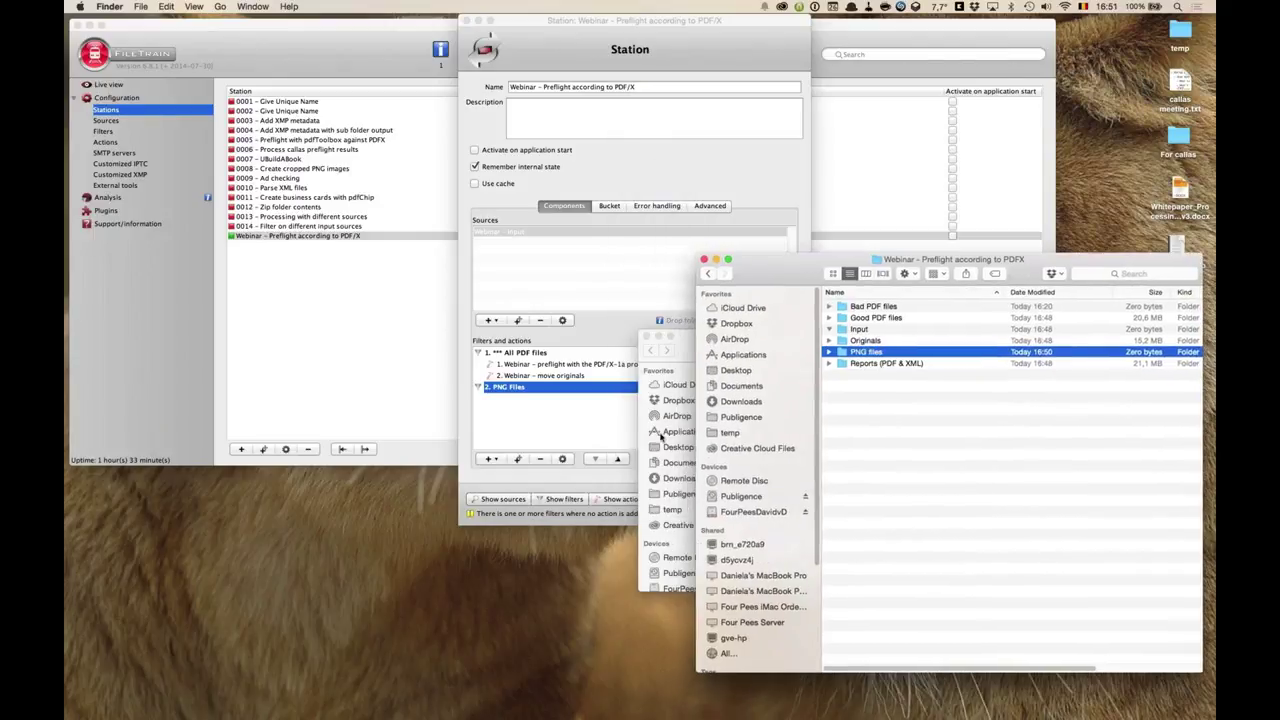
- Add a Move action named "Webinar – move PNG files" to the PNG Files filter, with root destination PNG files and overwriting of duplicates
{"action": "left_click", "coordinate": [569, 407]}
{"action": "left_click", "coordinate": [489, 459]}
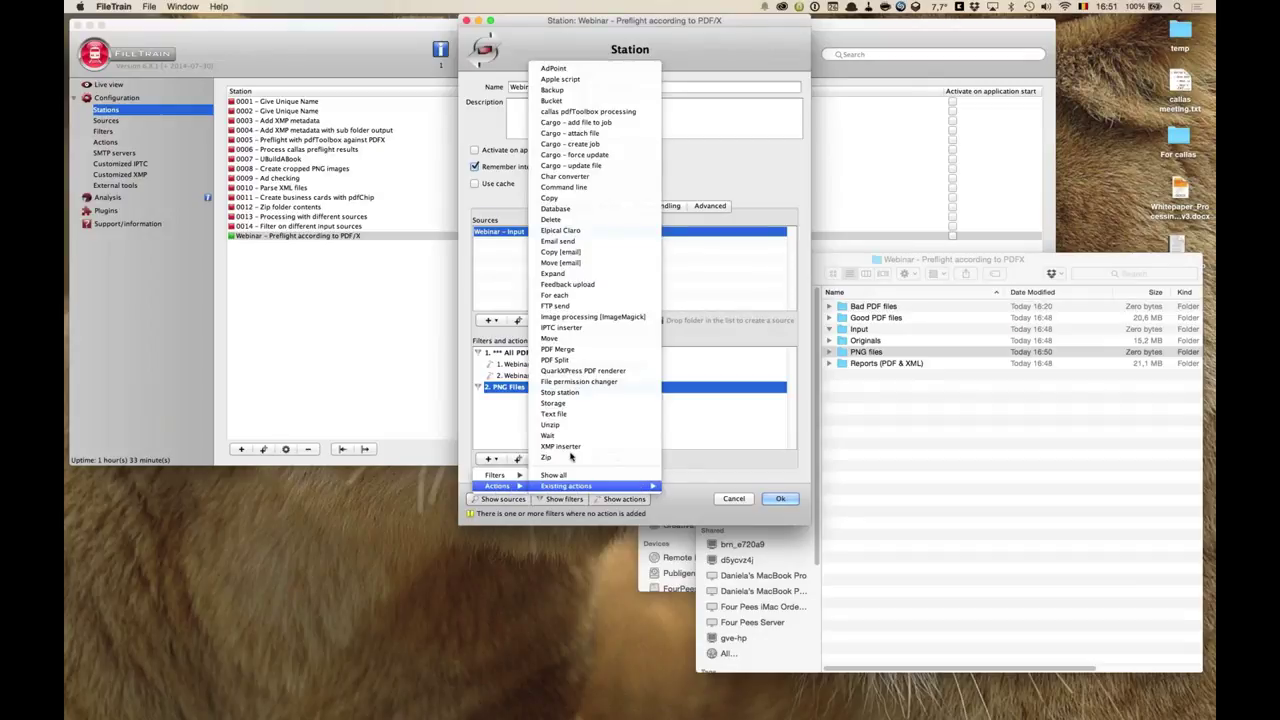
{"action": "left_click", "coordinate": [576, 339]}
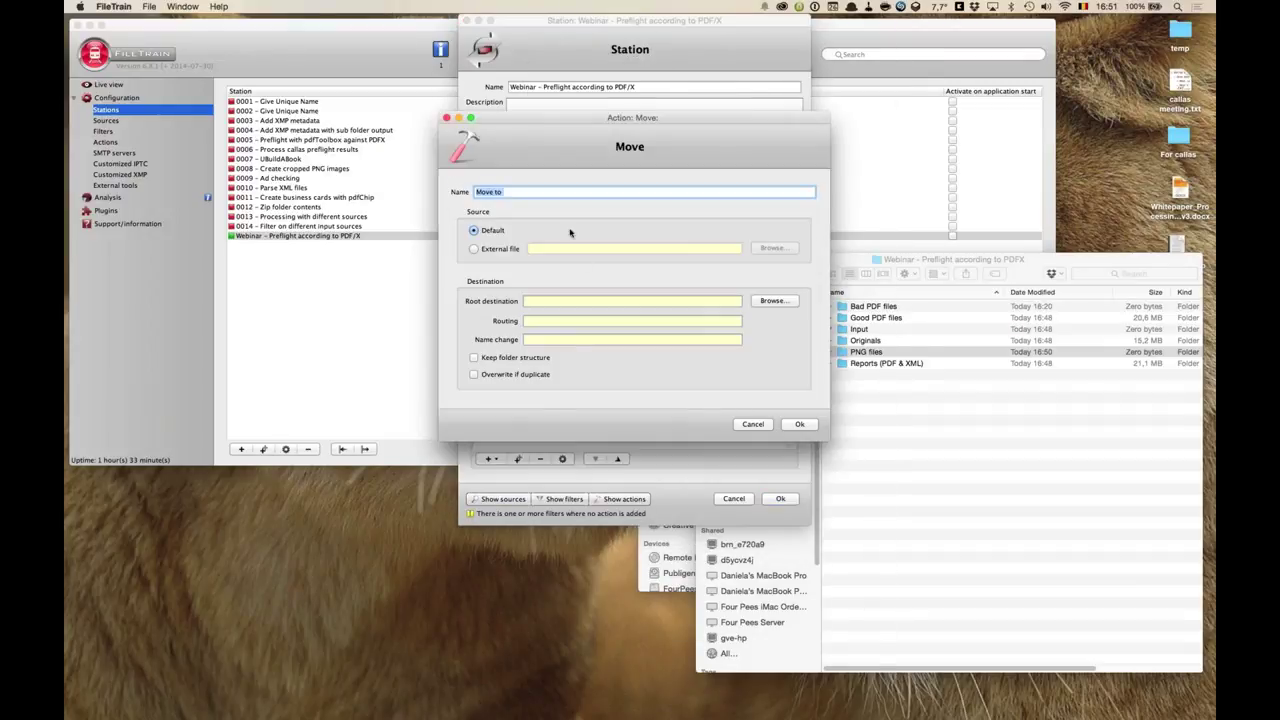
{"action": "type", "text": "Webinar – move PNG files"}
{"action": "left_click", "coordinate": [772, 300]}
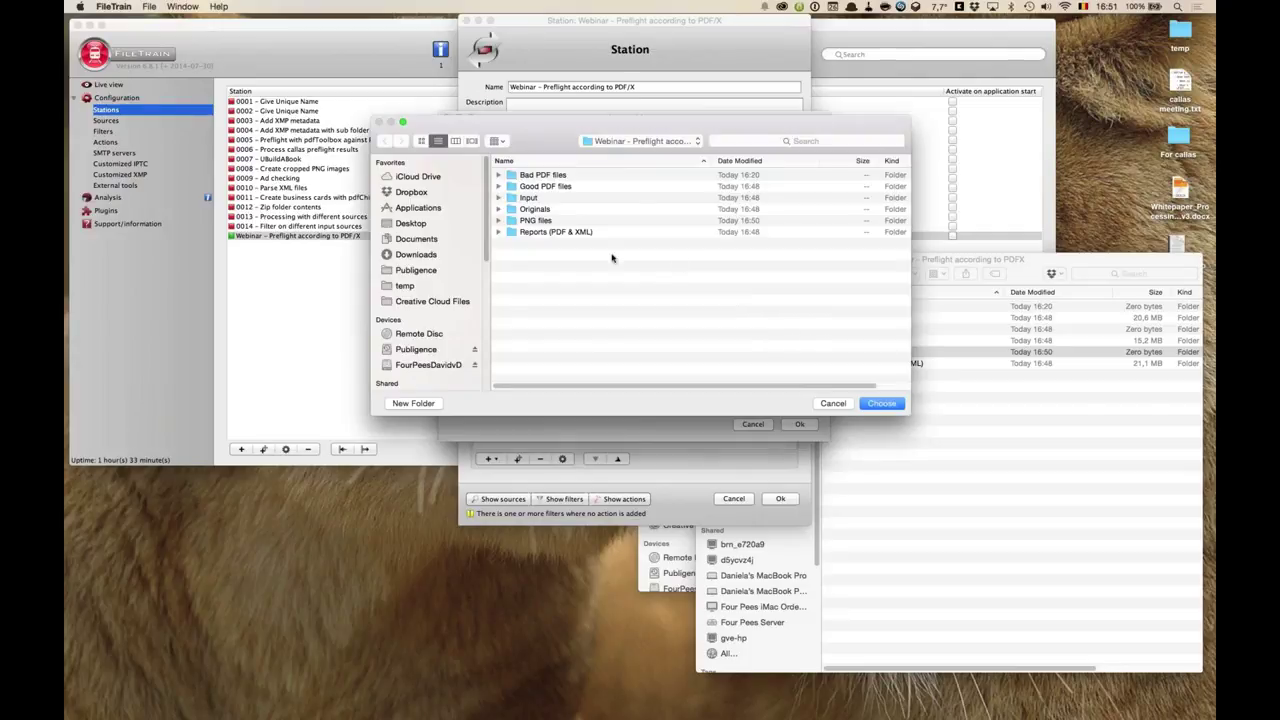
{"action": "double_click", "coordinate": [542, 221]}
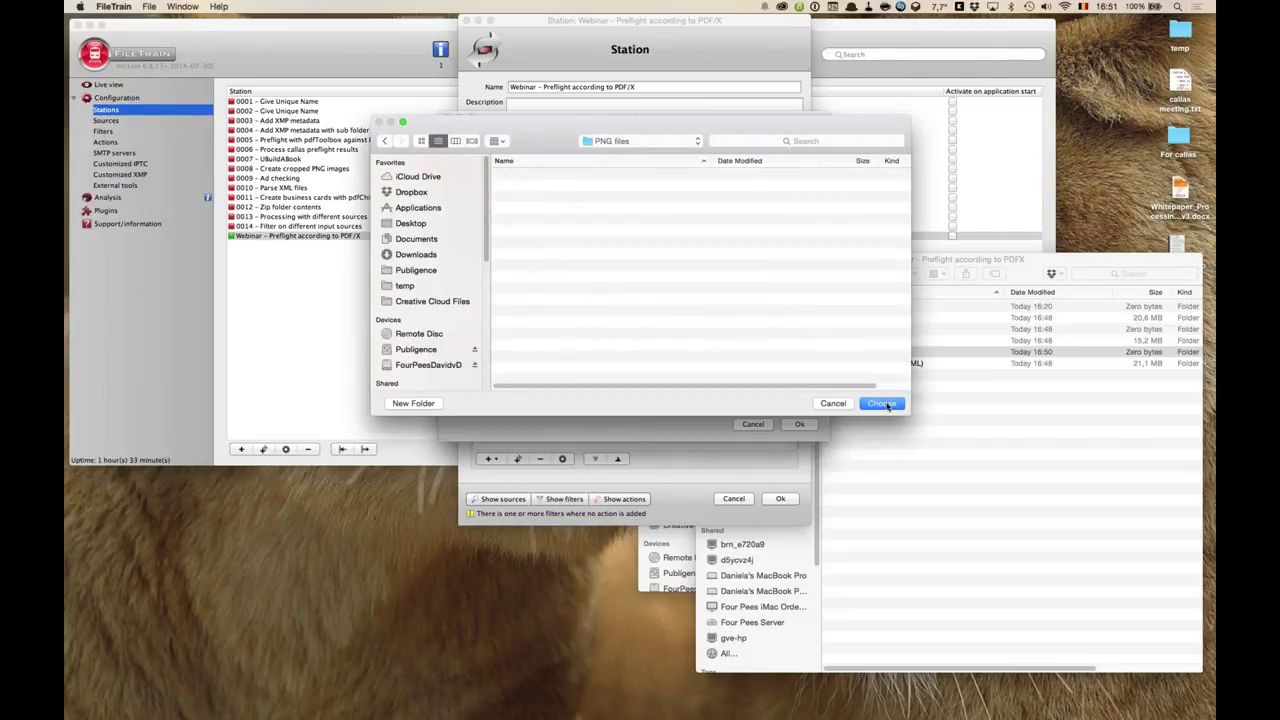
{"action": "left_click", "coordinate": [882, 404]}
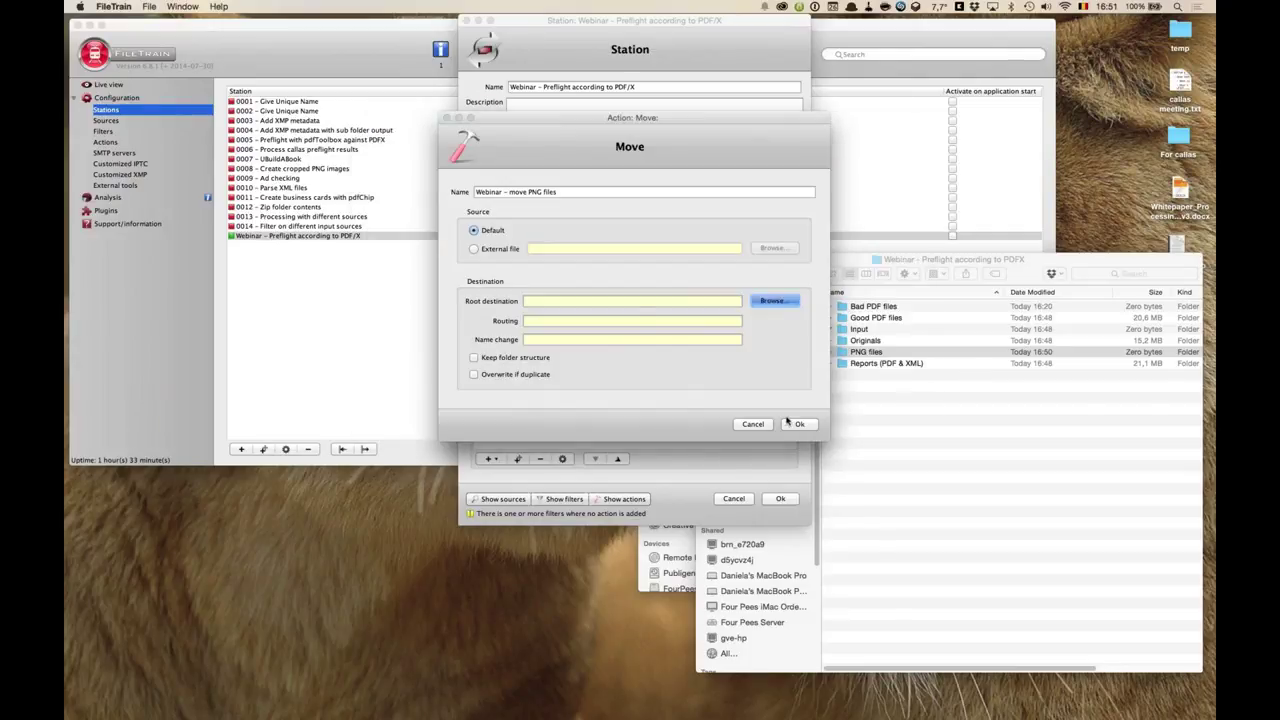
{"action": "left_click", "coordinate": [620, 339]}
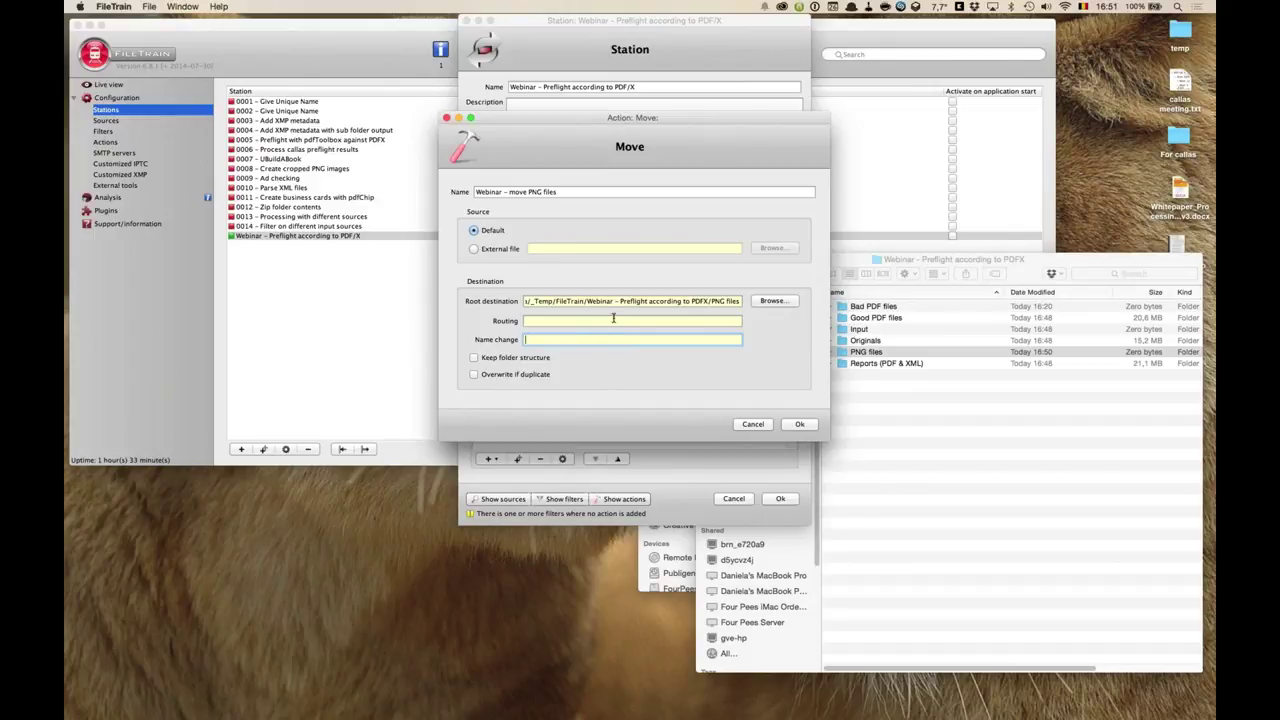
{"action": "left_click", "coordinate": [512, 376]}
{"action": "left_click", "coordinate": [802, 424]}
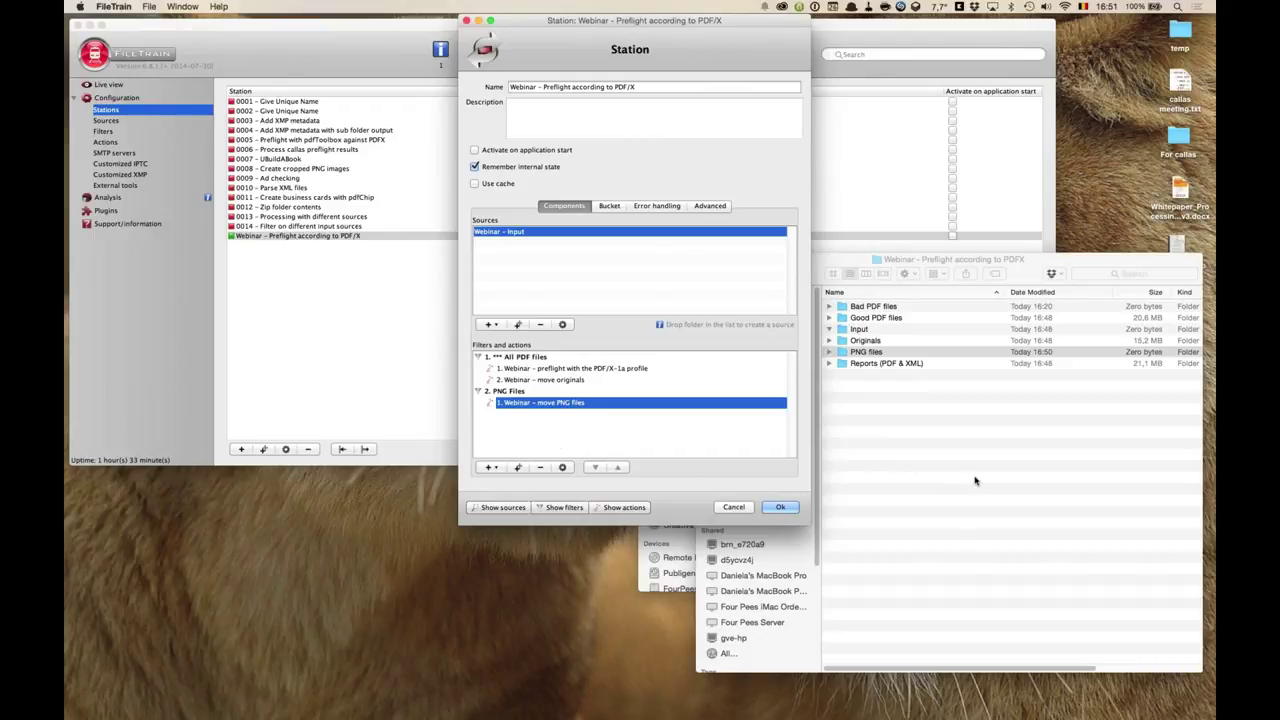
- Add an Email send action named "Webinar – send warning email" to the PNG Files filter, using Telenet SMTP as its SMTP host
{"action": "left_click", "coordinate": [850, 340]}
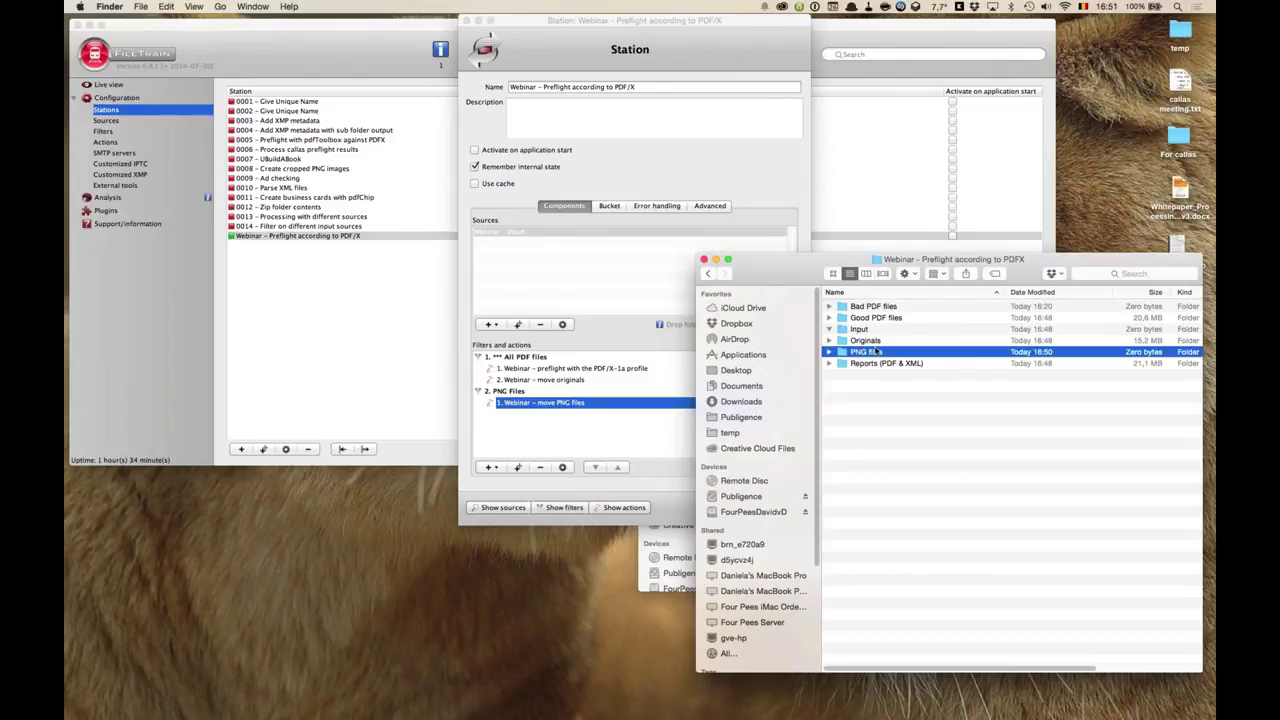
{"action": "left_click", "coordinate": [629, 452]}
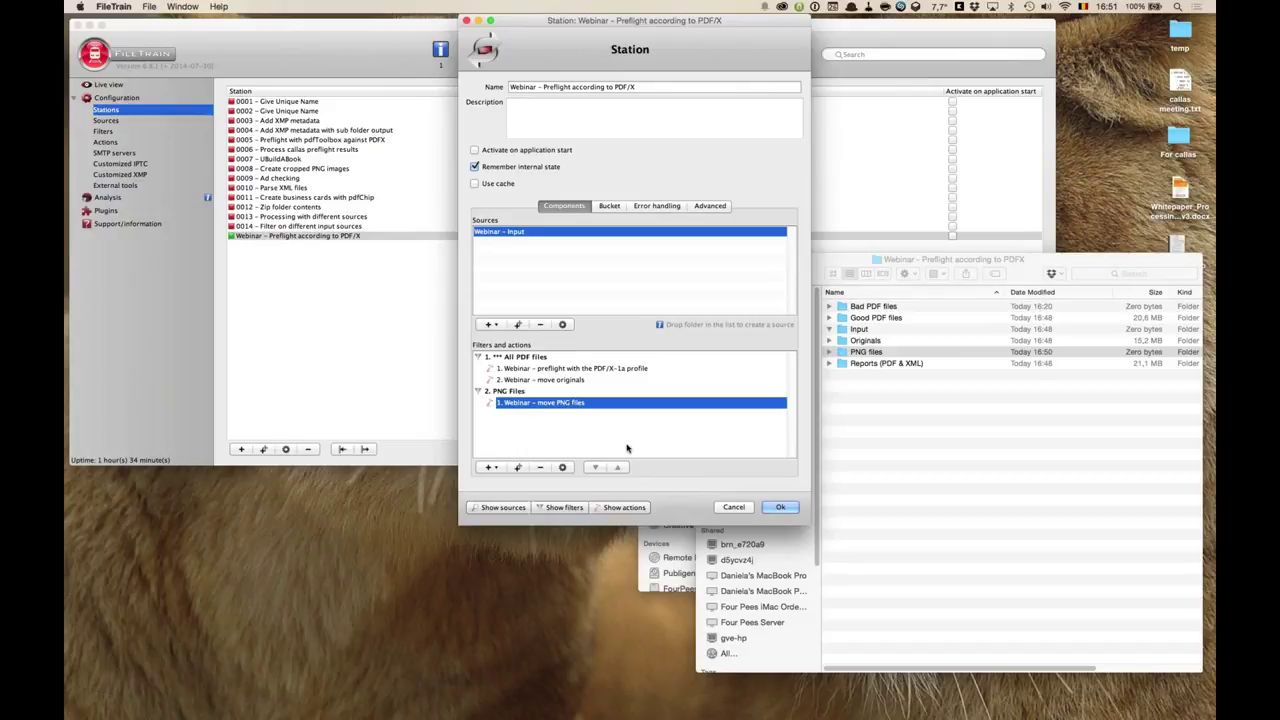
{"action": "left_click", "coordinate": [494, 467]}
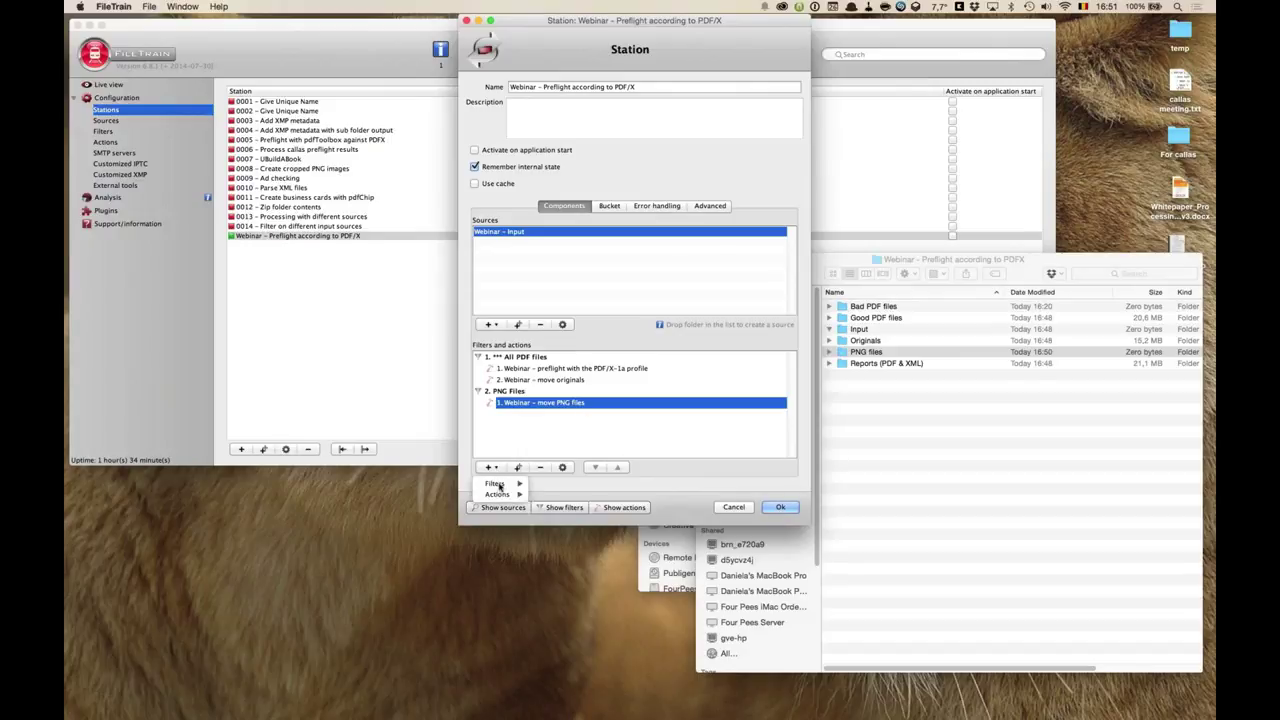
{"action": "mouse_move", "coordinate": [499, 495]}
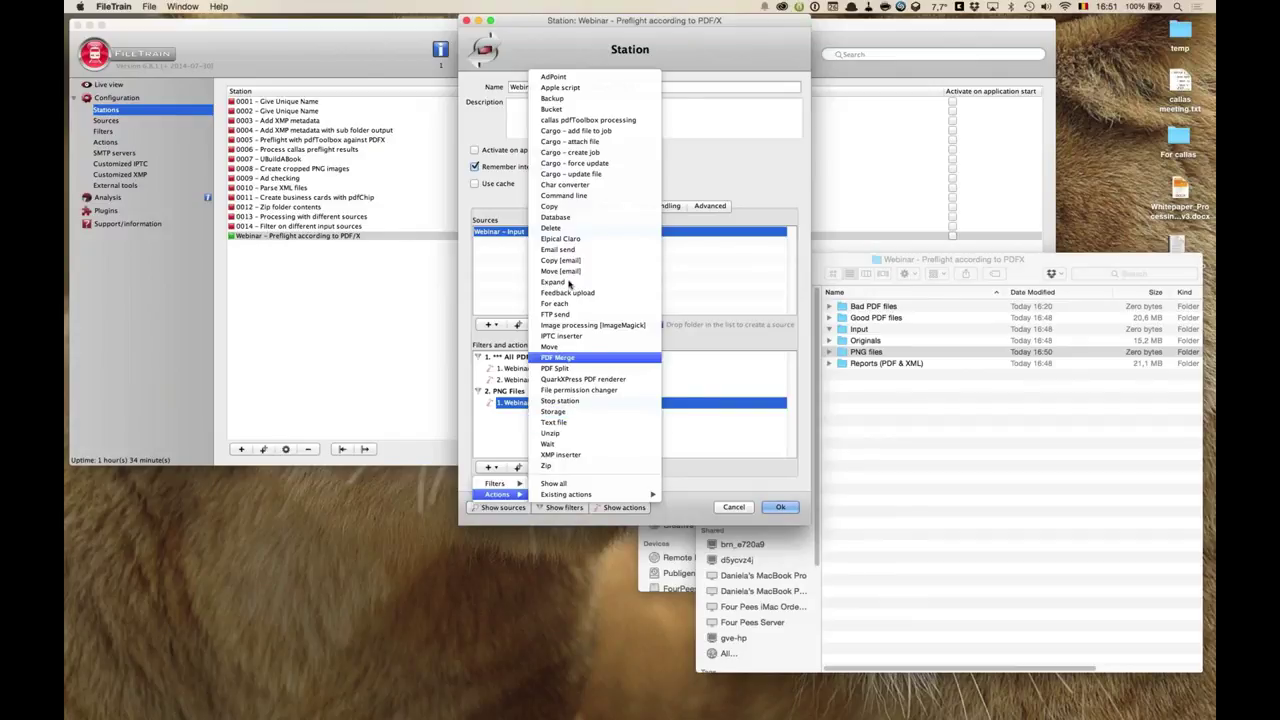
{"action": "left_click", "coordinate": [562, 249]}
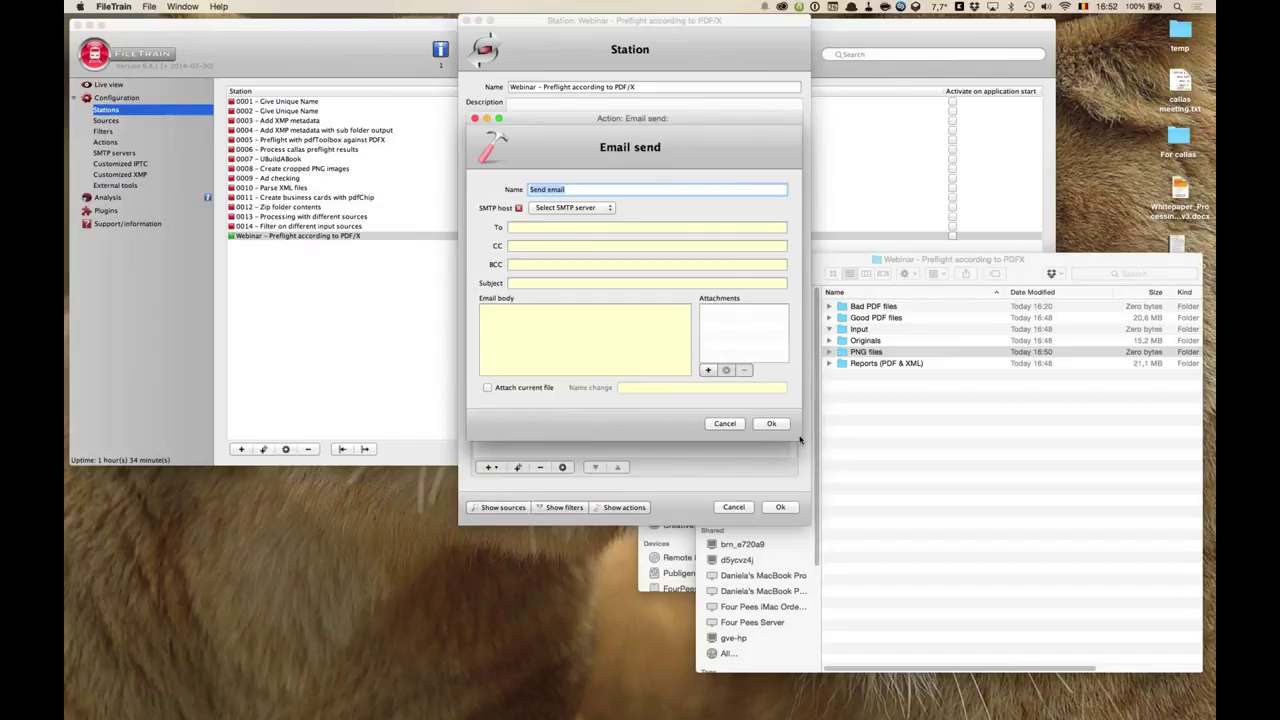
{"action": "left_click", "coordinate": [614, 188]}
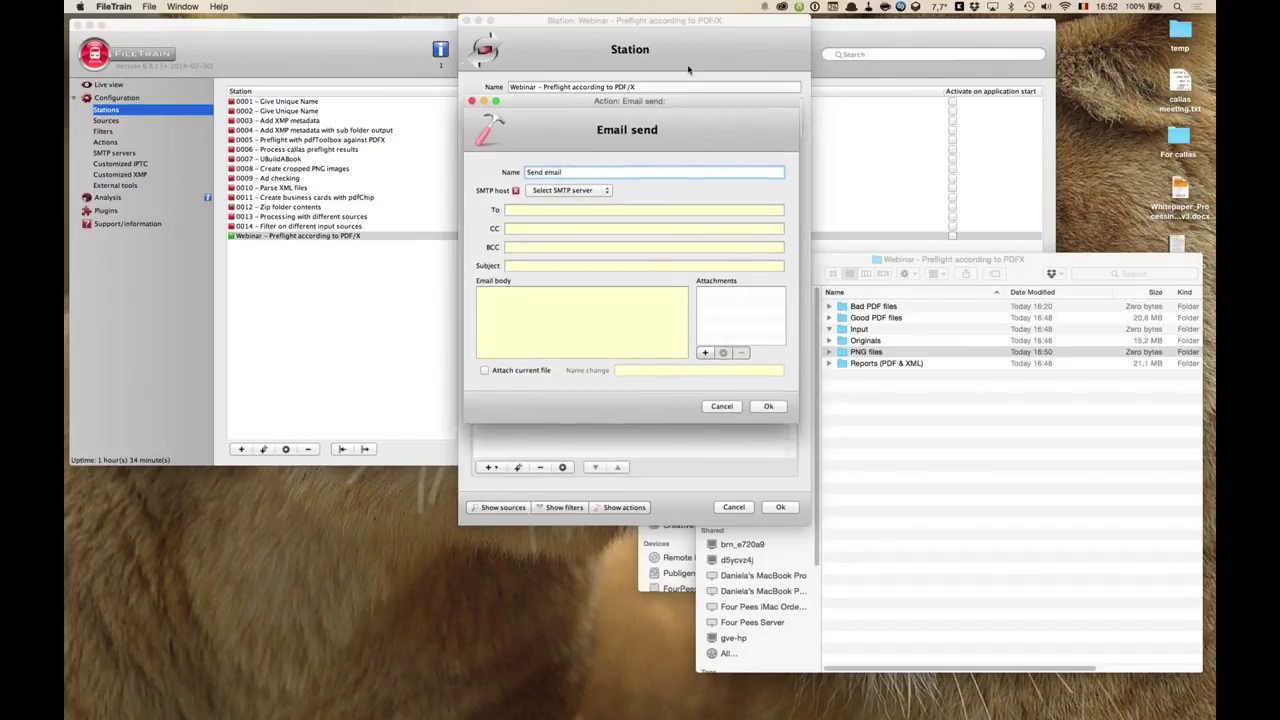
{"action": "key", "text": "super+a"}
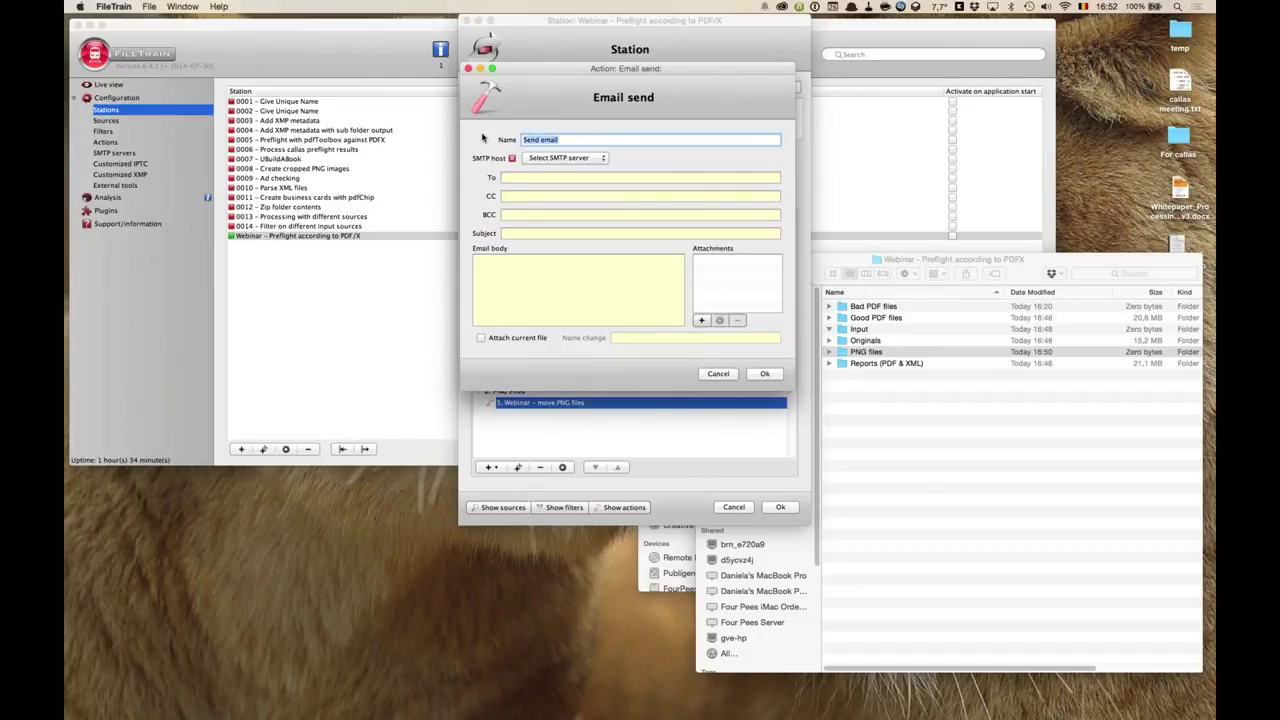
{"action": "type", "text": "Webinar - send warning email"}
{"action": "left_click", "coordinate": [601, 159]}
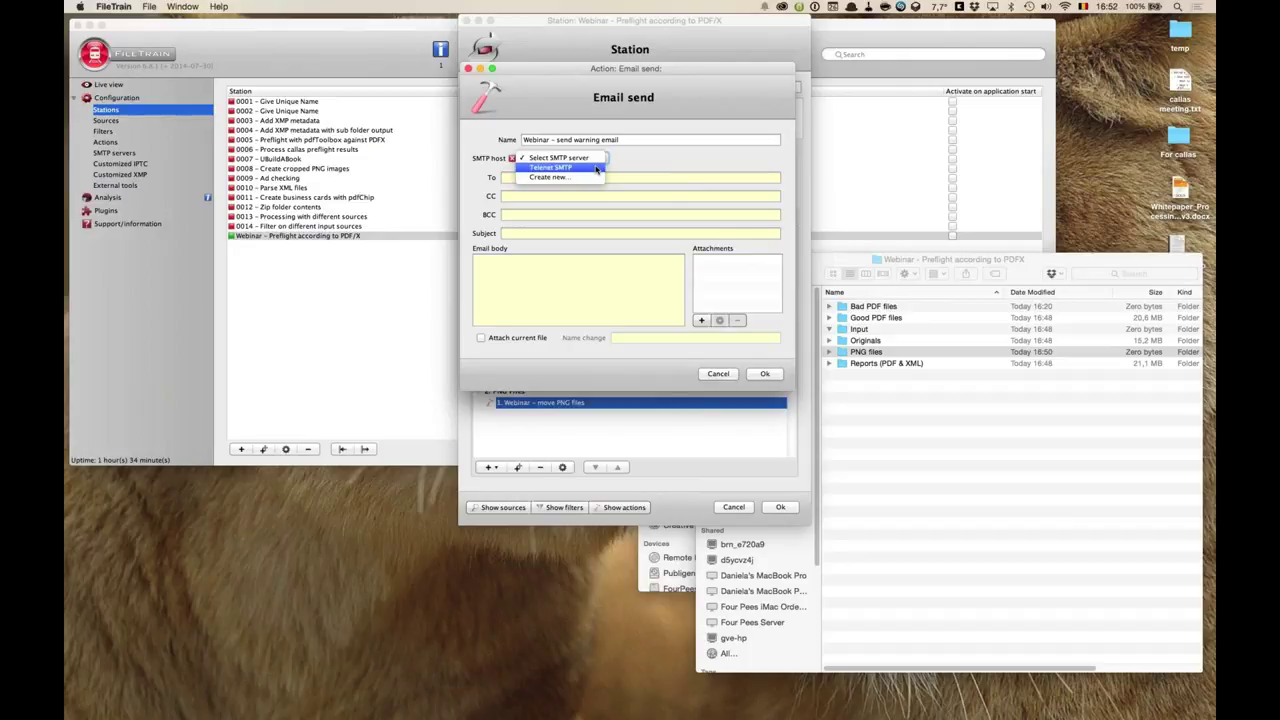
{"action": "left_click", "coordinate": [598, 168]}
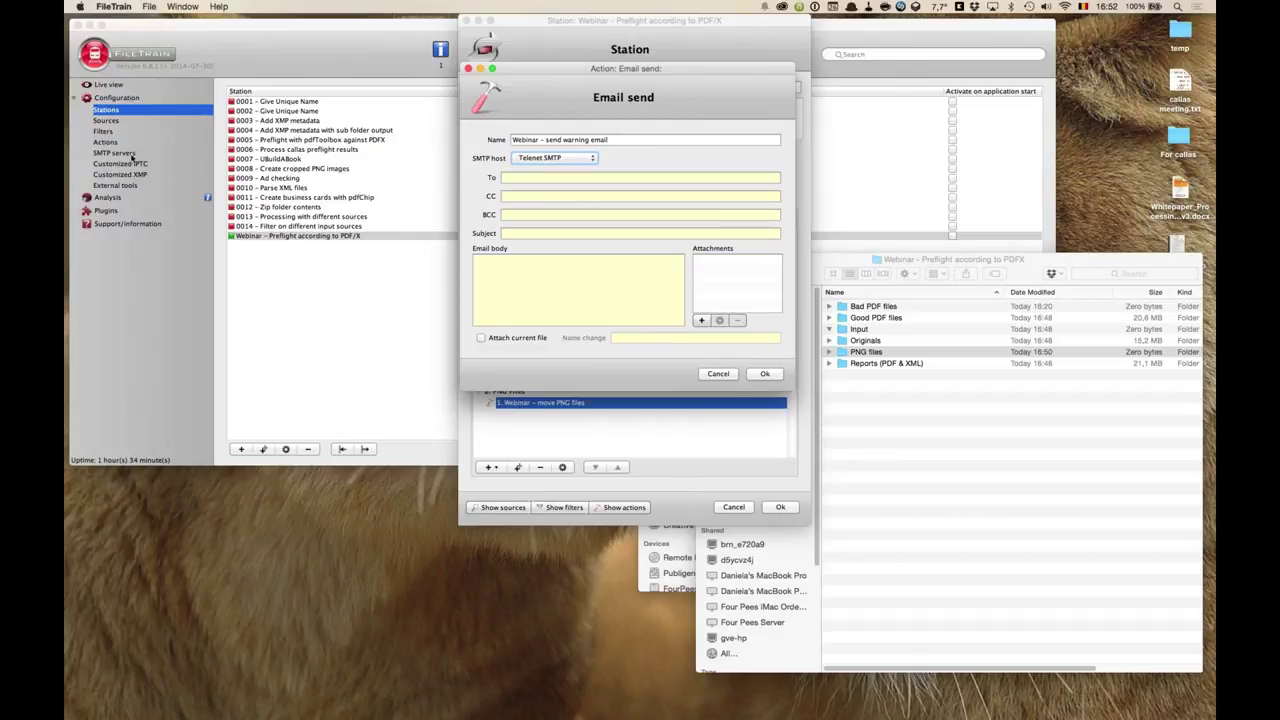
{"action": "left_click", "coordinate": [566, 178]}
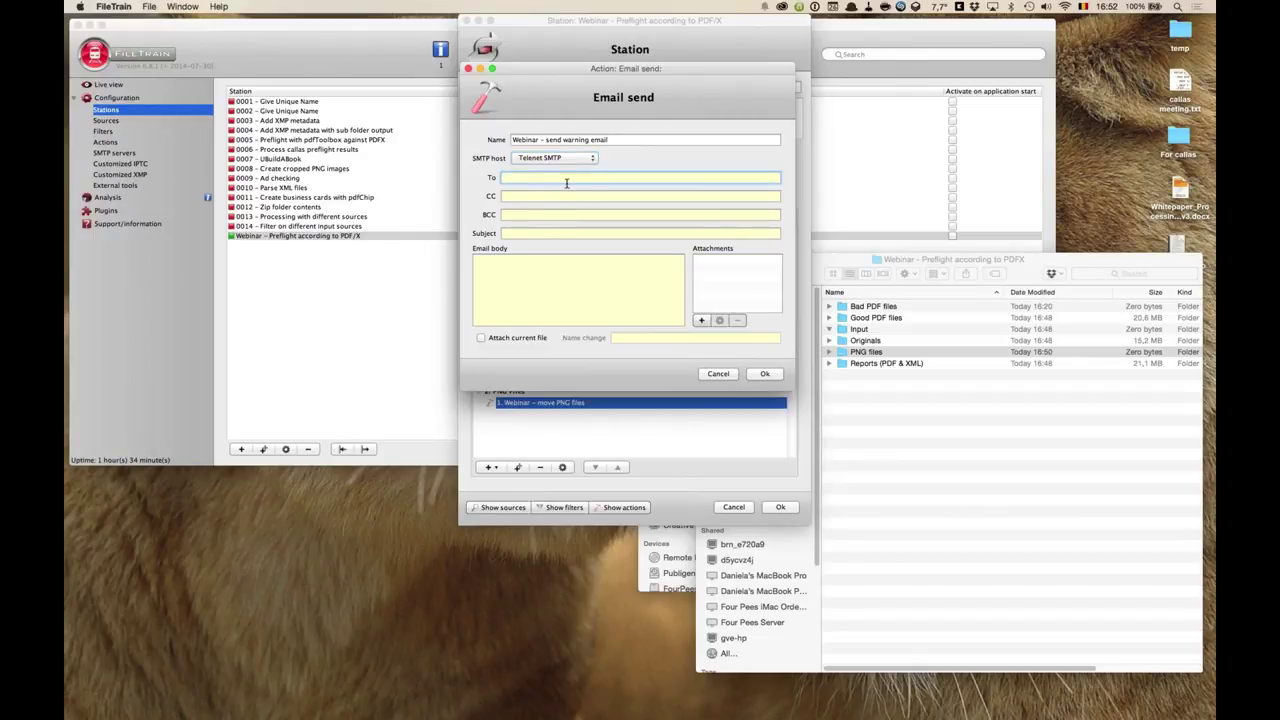
{"action": "left_click", "coordinate": [558, 197]}
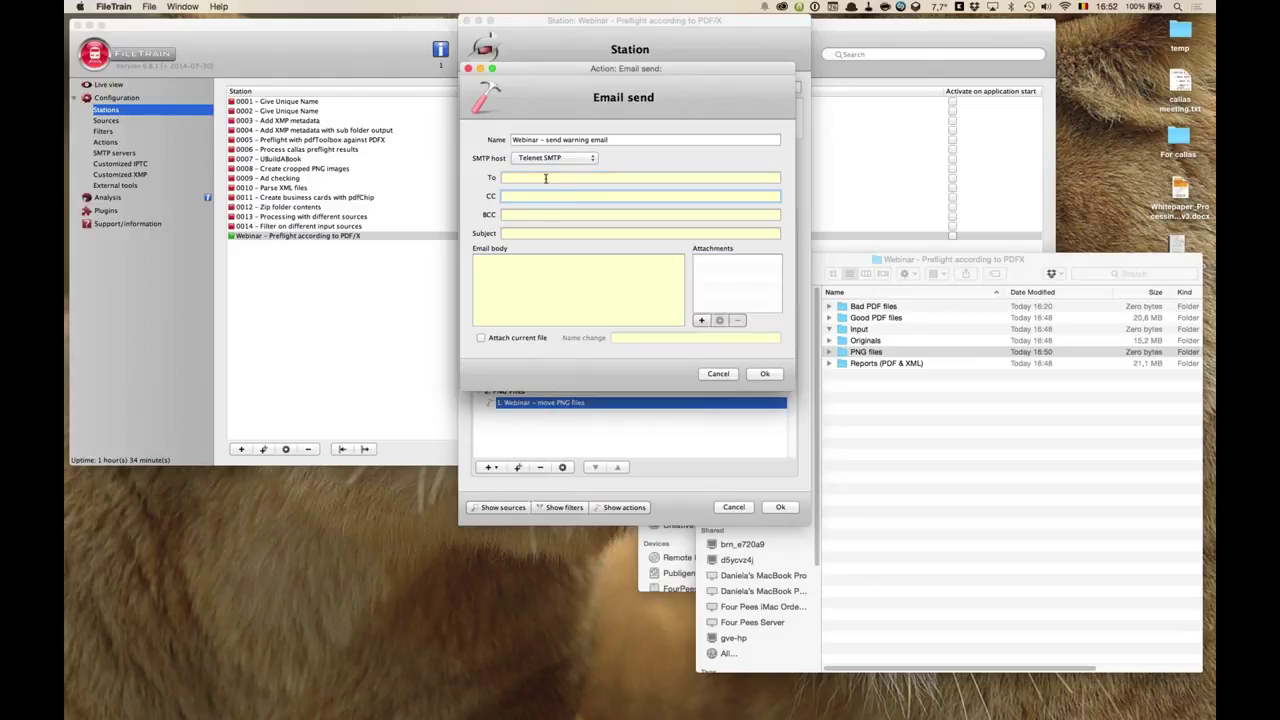
{"action": "left_click", "coordinate": [528, 255]}
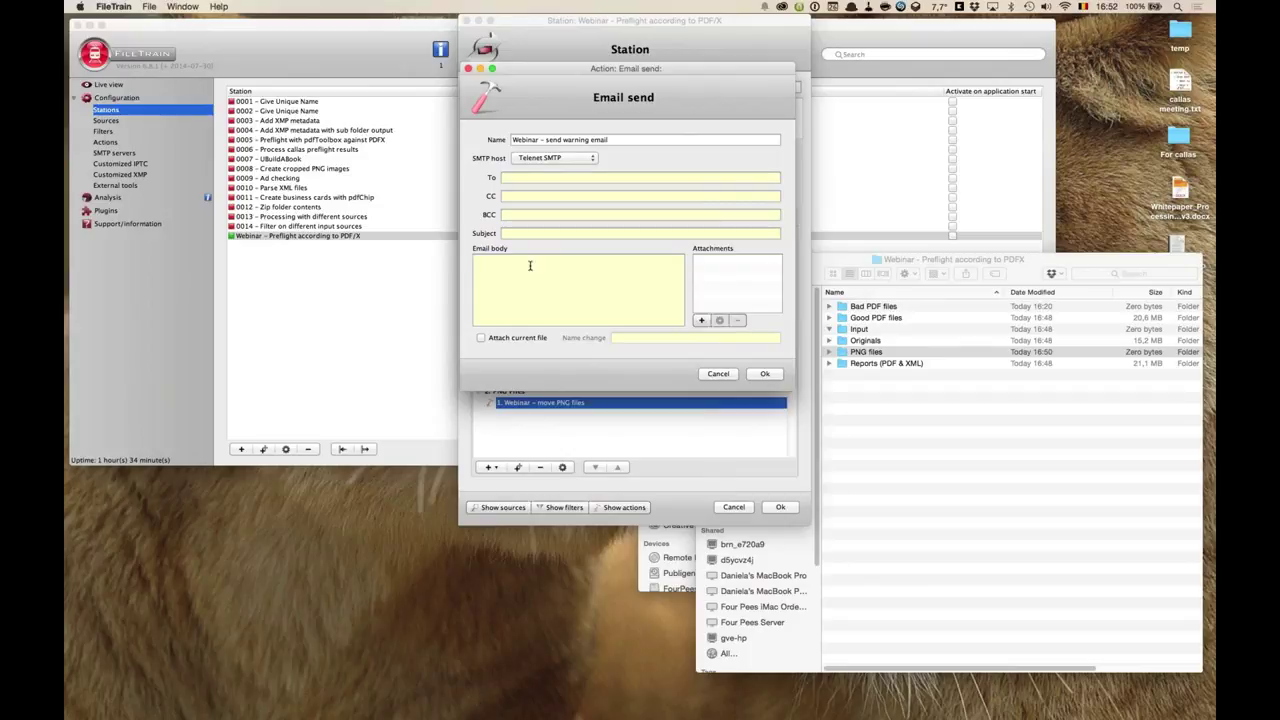
{"action": "left_click", "coordinate": [606, 178]}
{"action": "left_click", "coordinate": [604, 195]}
{"action": "left_click", "coordinate": [600, 214]}
{"action": "left_click", "coordinate": [598, 261]}
- Set the e-mail subject to "Warning – unrecognized file type (file name: %F%)" and save the action
{"action": "left_click", "coordinate": [628, 233]}
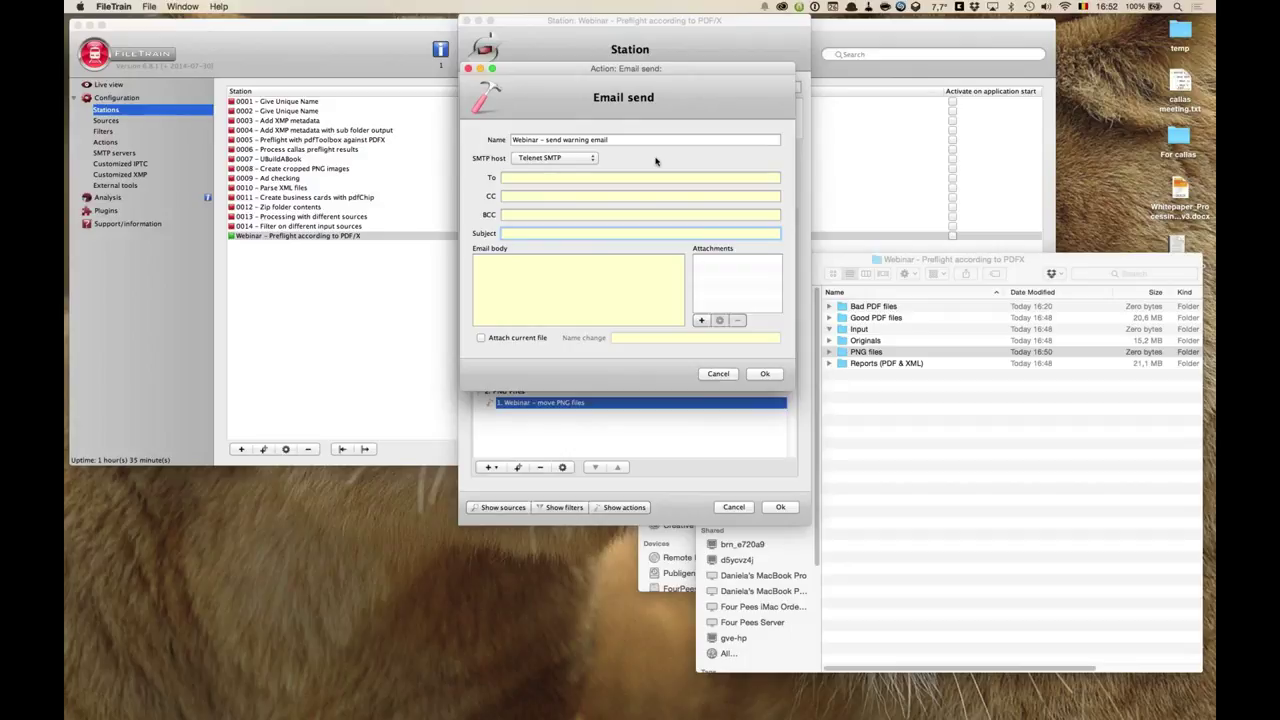
{"action": "type", "text": "Warning - unrecognized file type"}
{"action": "left_click", "coordinate": [607, 298]}
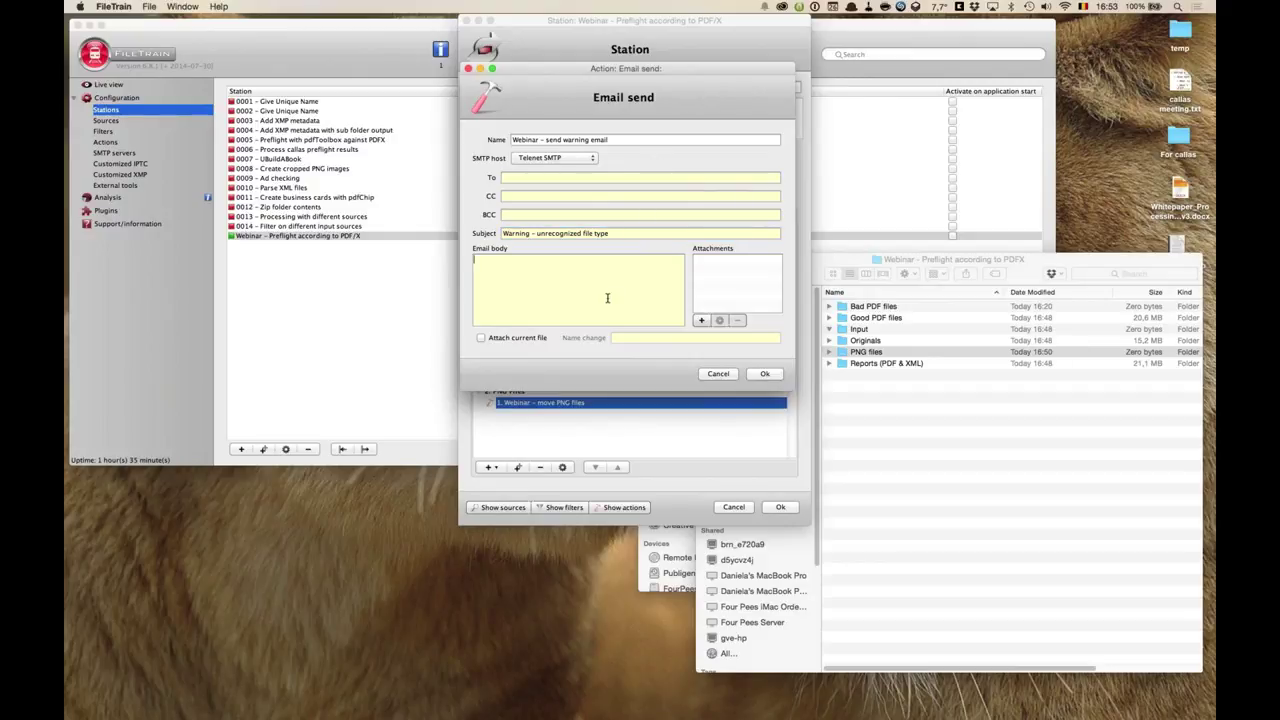
{"action": "left_click", "coordinate": [636, 234]}
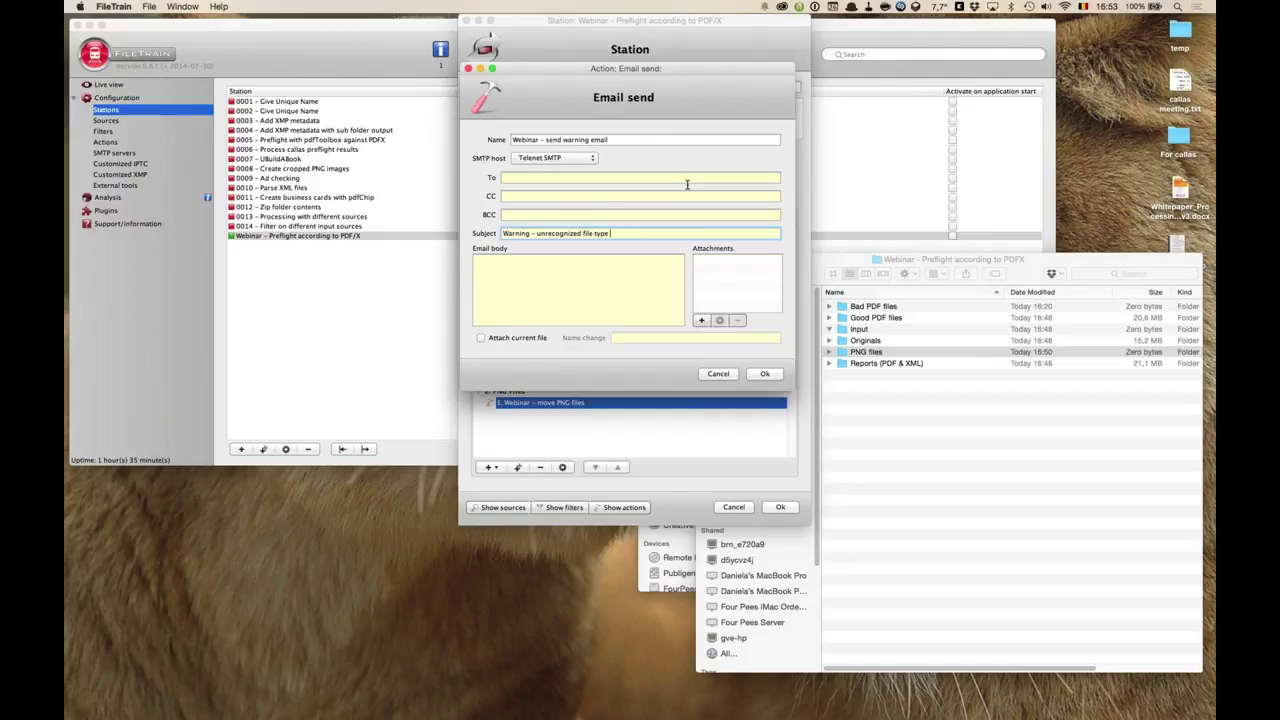
{"action": "type", "text": "file name: %F%)"}
{"action": "left_click", "coordinate": [641, 273]}
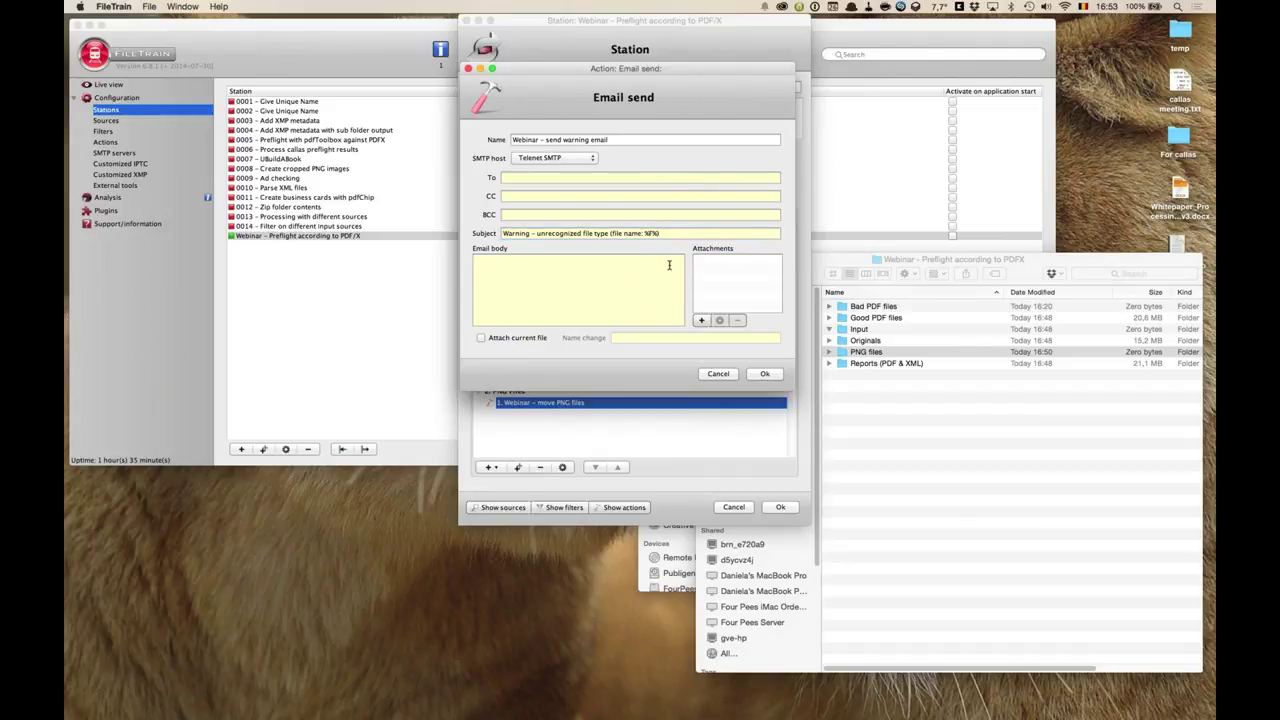
{"action": "left_click_drag", "start_coordinate": [646, 233], "coordinate": [658, 233]}
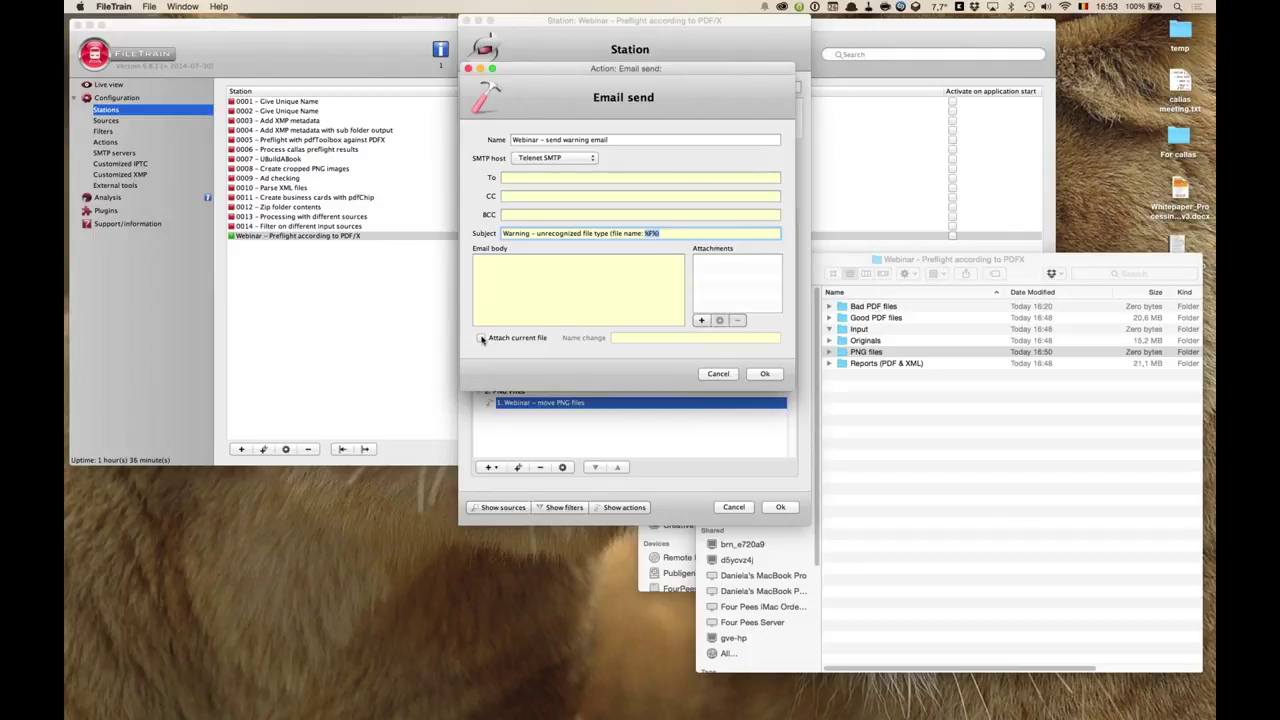
{"action": "left_click", "coordinate": [762, 374]}
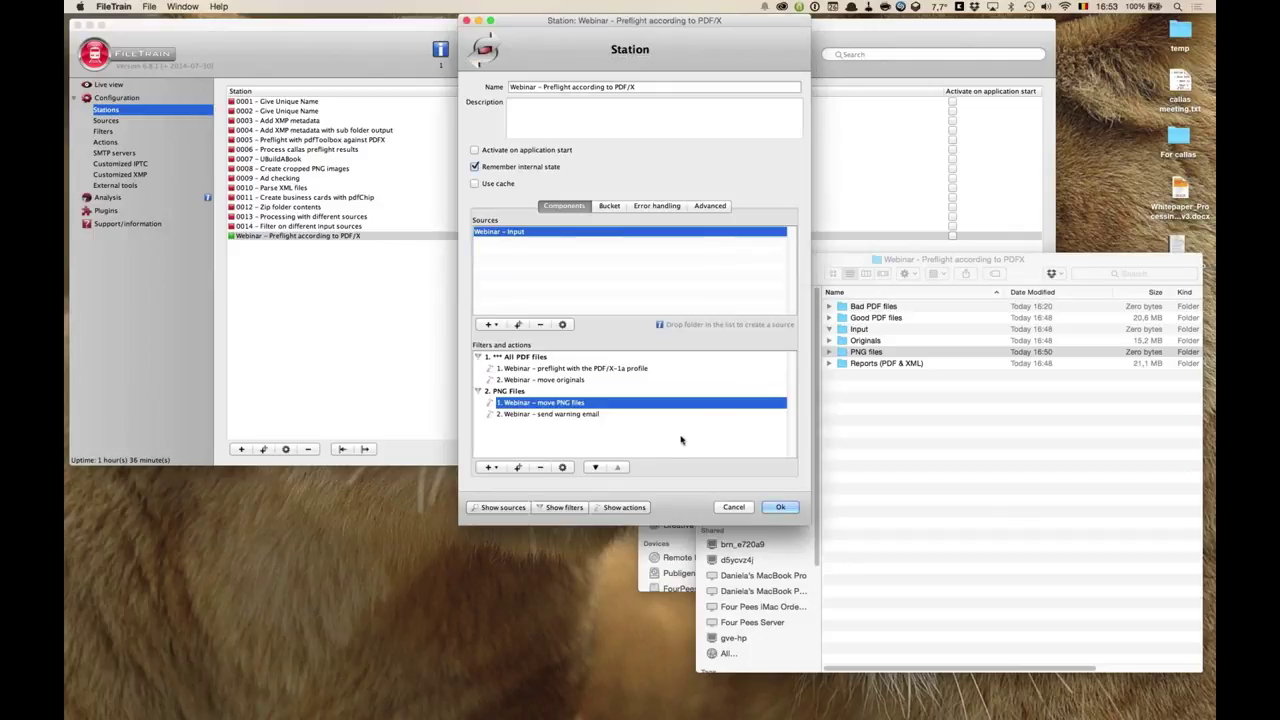
- Reorder the PNG Files actions so that "Webinar – send warning email" comes before "Webinar – move PNG files"
{"action": "left_click", "coordinate": [600, 416]}
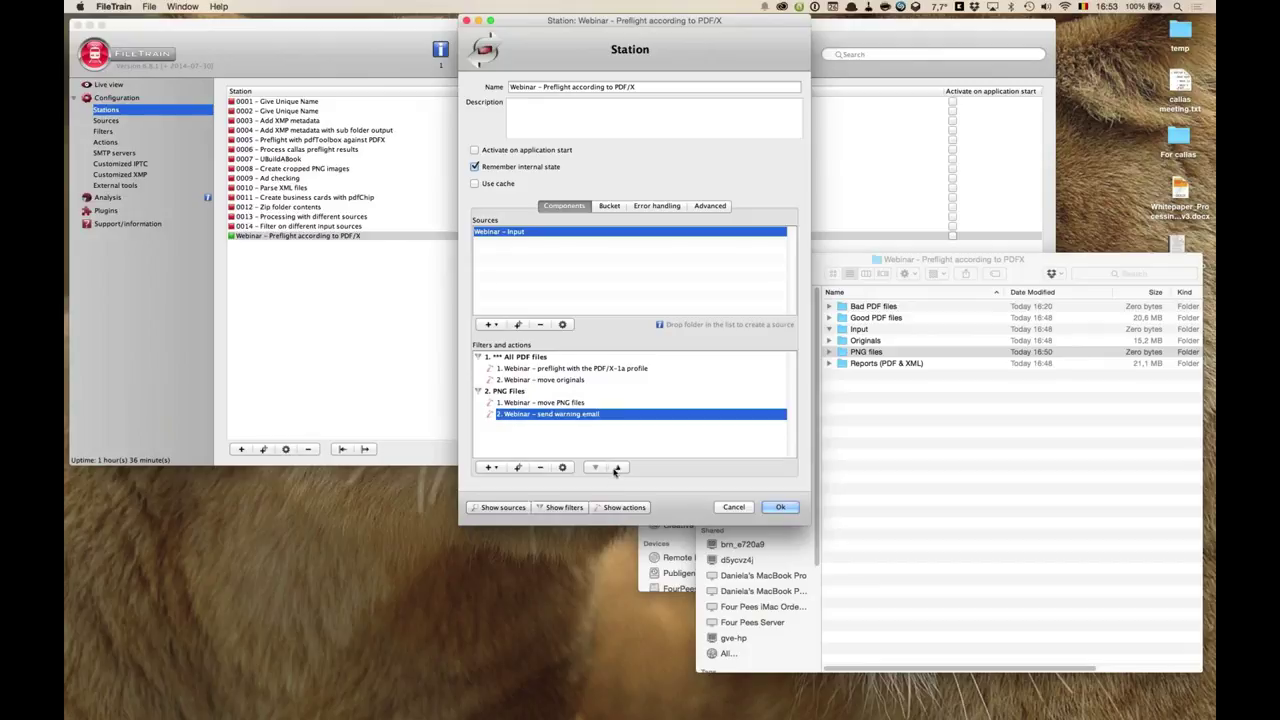
{"action": "left_click", "coordinate": [617, 468]}
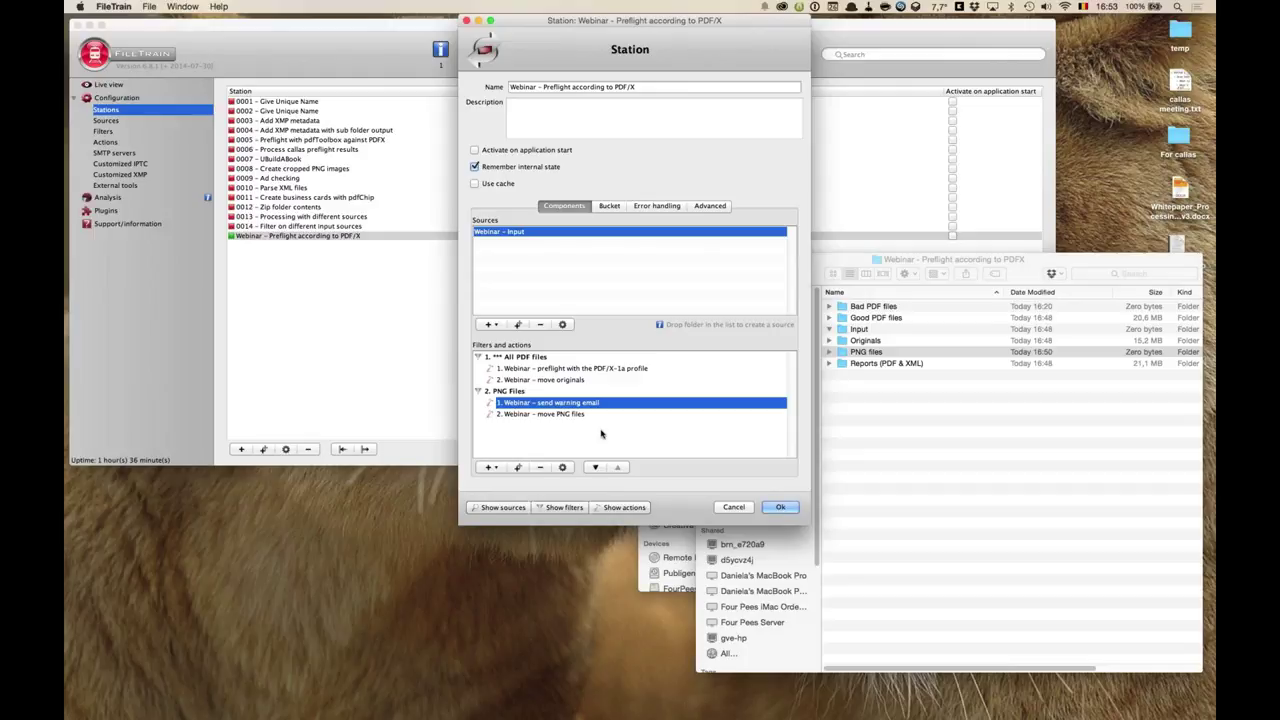
{"action": "left_click", "coordinate": [519, 391]}
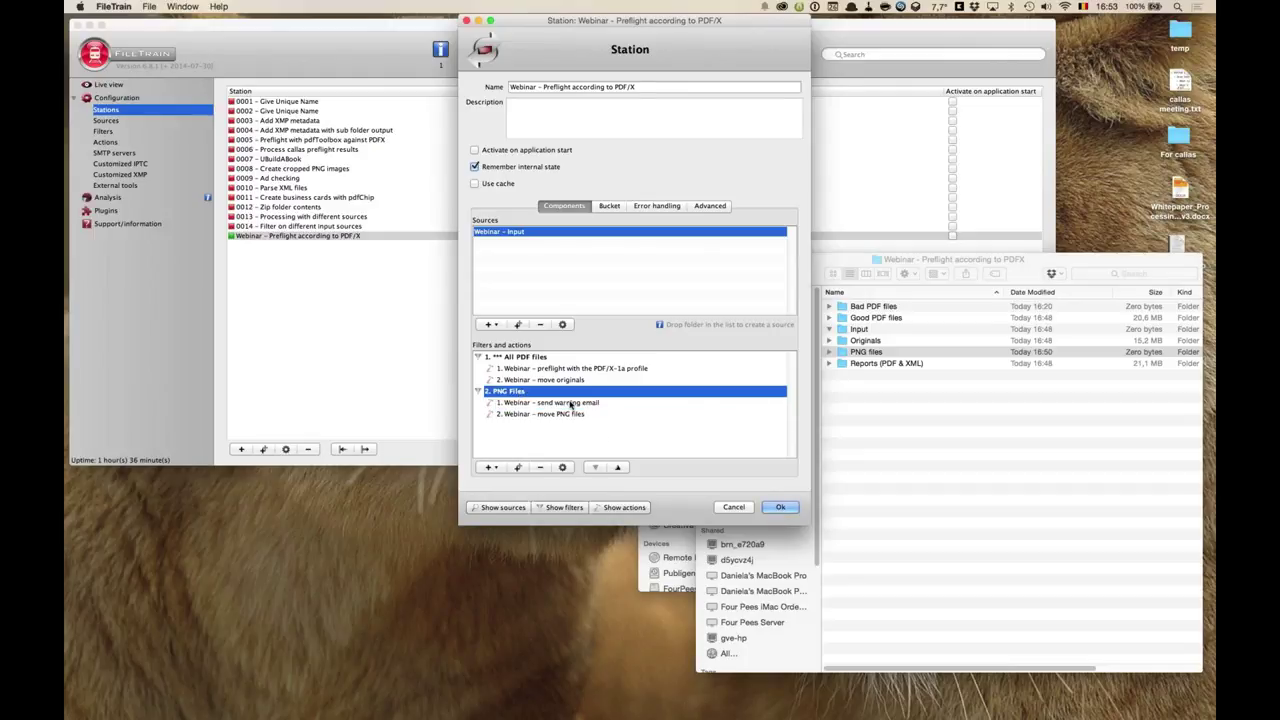
{"action": "left_click", "coordinate": [600, 403]}
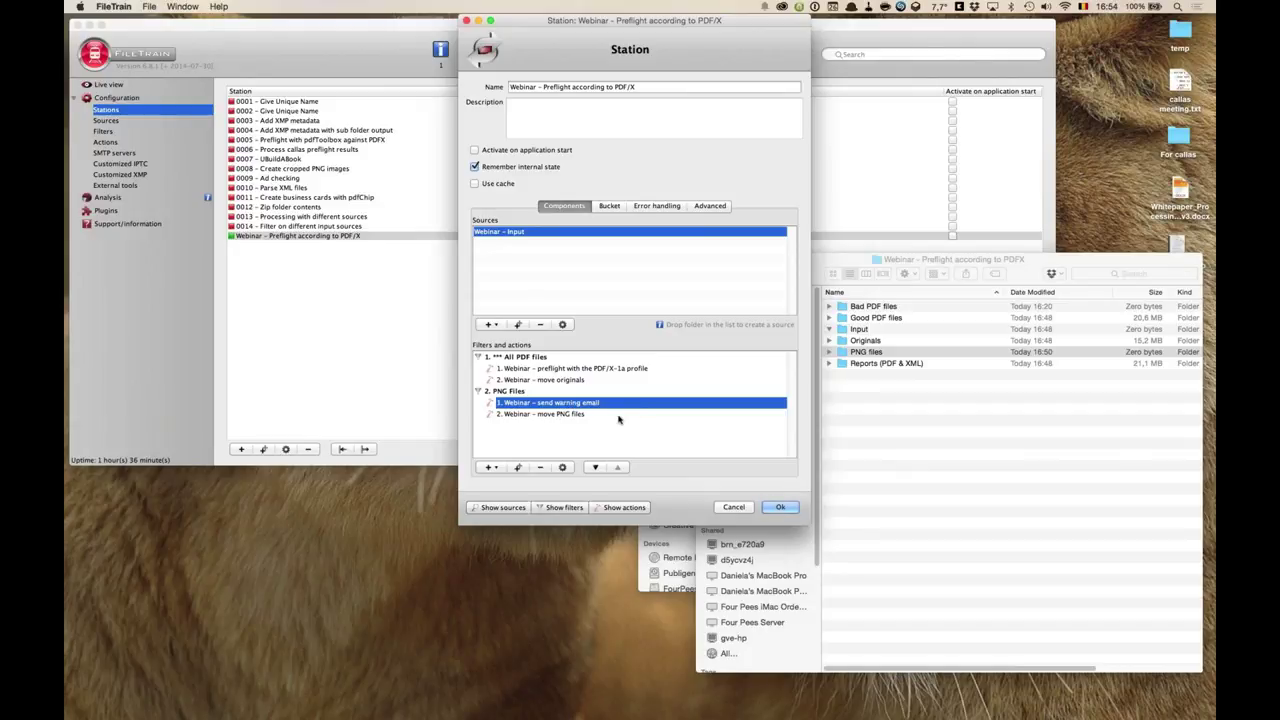
{"action": "left_click", "coordinate": [573, 415]}
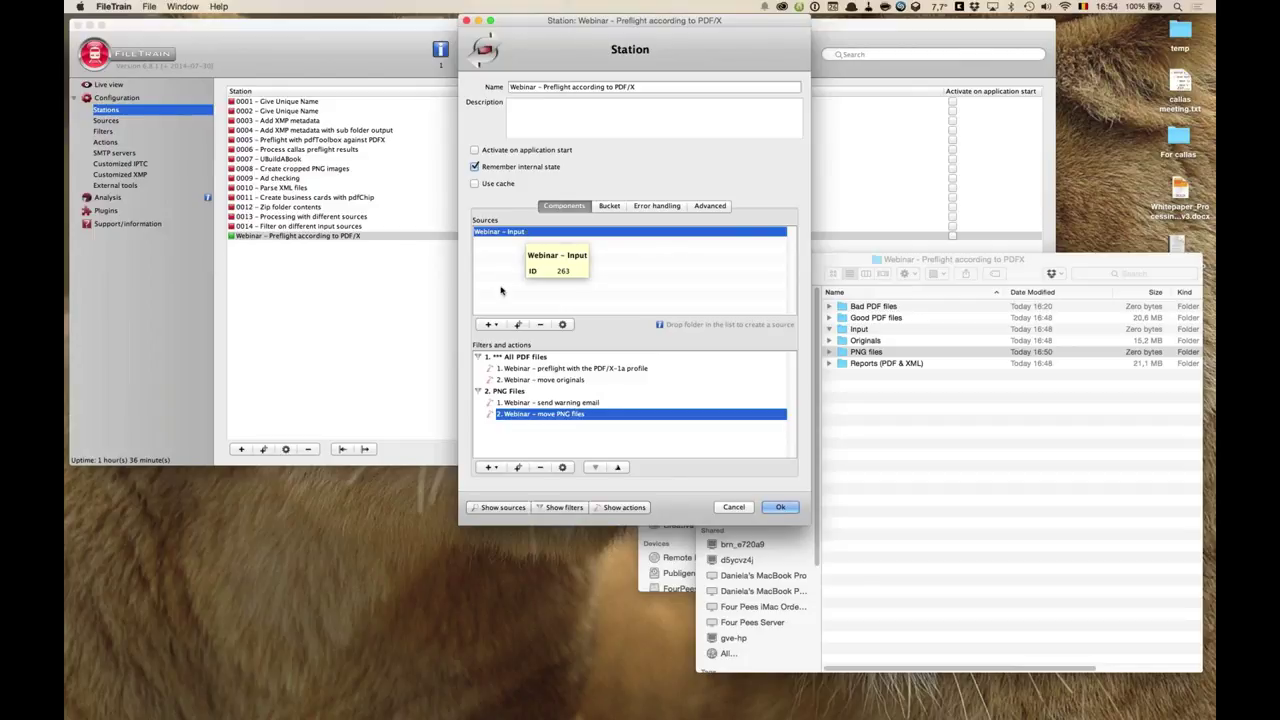
{"action": "left_click", "coordinate": [497, 325]}
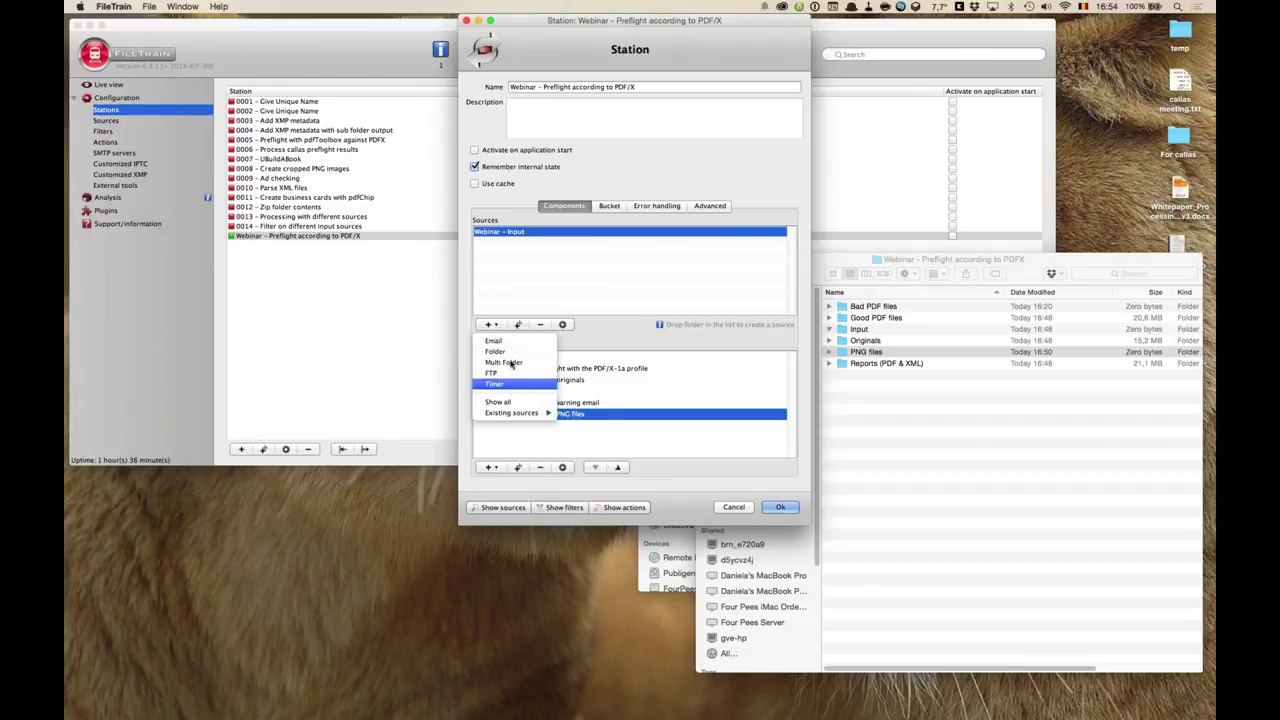
{"action": "left_click", "coordinate": [617, 330]}
{"action": "left_click", "coordinate": [489, 467]}
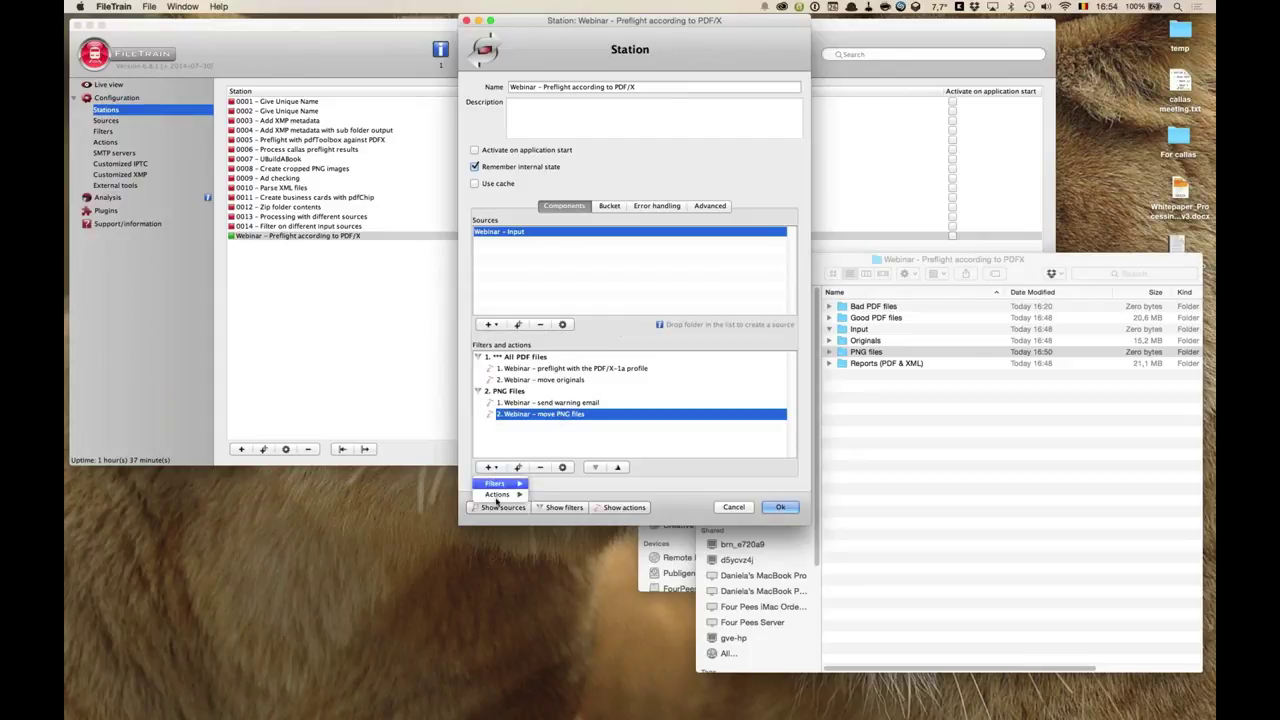
{"action": "left_click", "coordinate": [497, 453]}
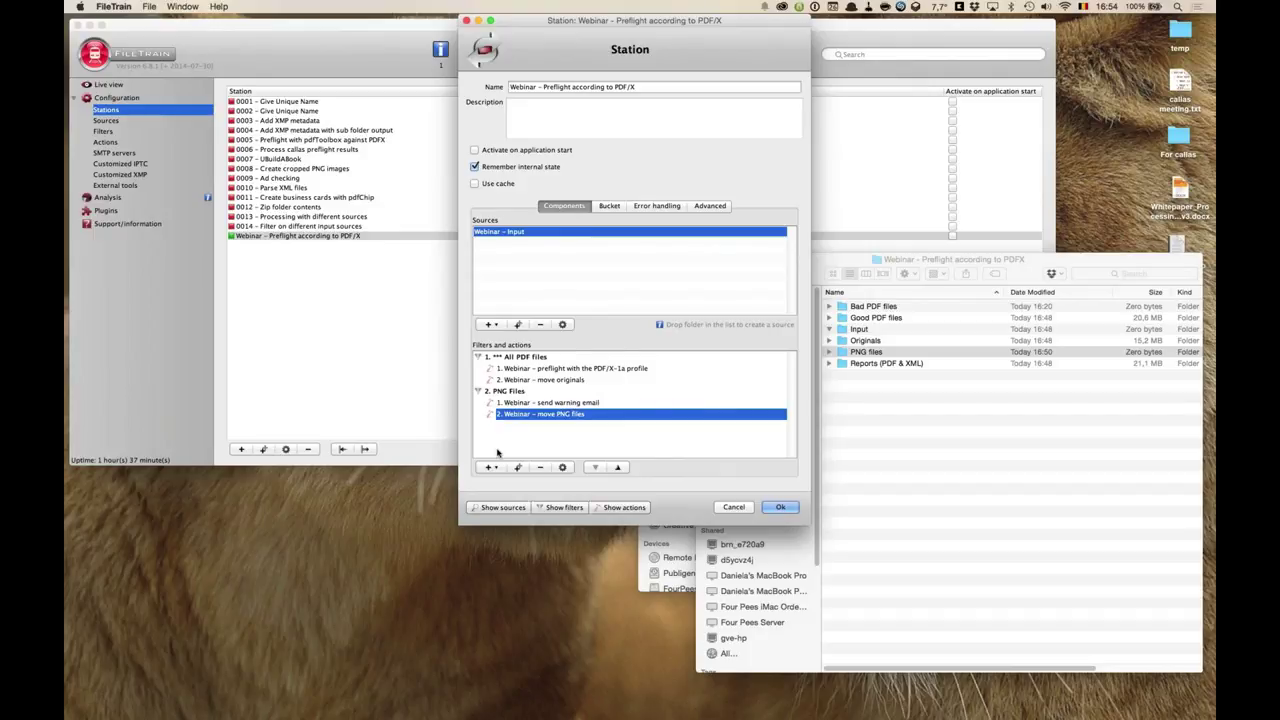
- Examine the settings of a new Email source with the IMAP protocol and of a new FTP source, cancelling both
{"action": "left_click", "coordinate": [493, 326]}
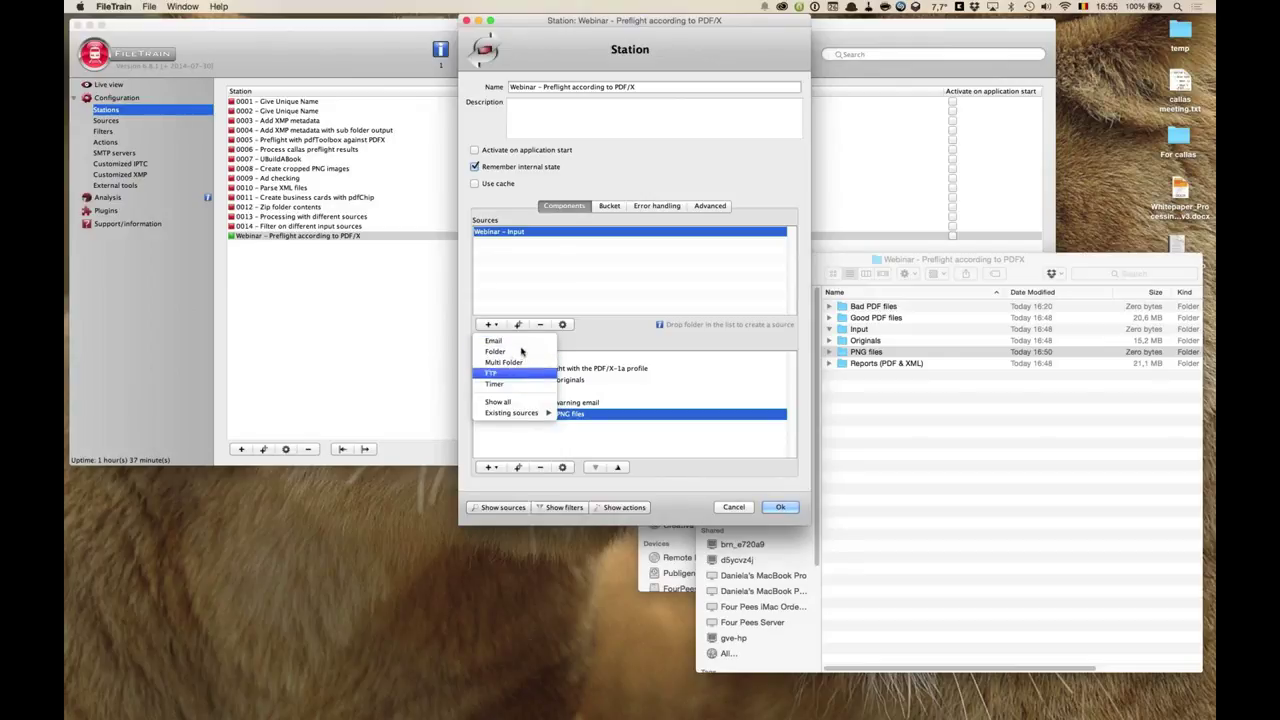
{"action": "left_click", "coordinate": [515, 341]}
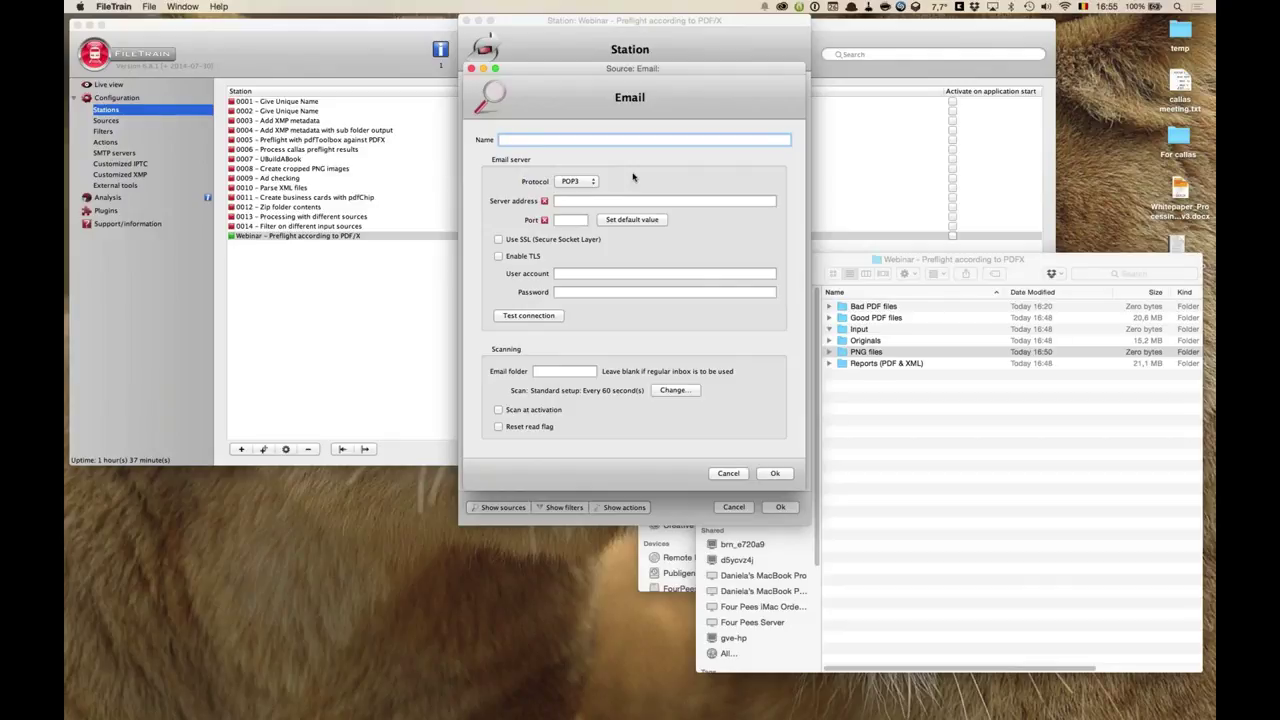
{"action": "left_click", "coordinate": [586, 184]}
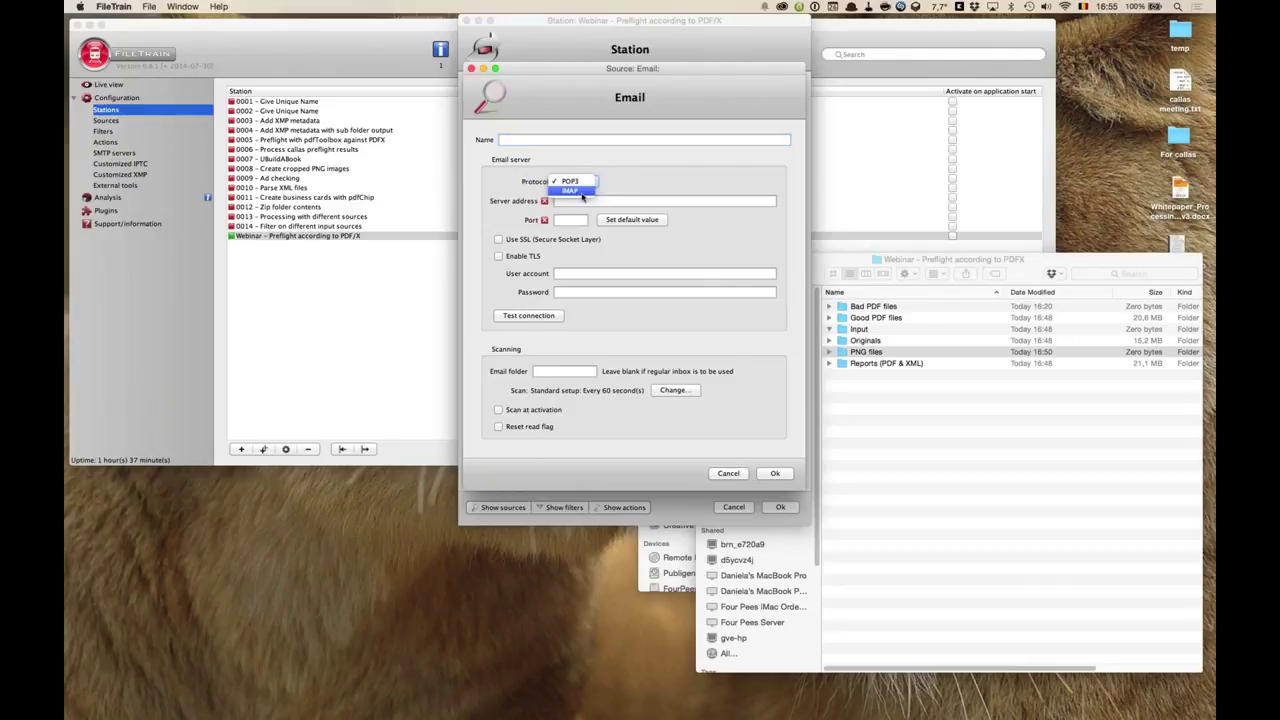
{"action": "left_click", "coordinate": [583, 191]}
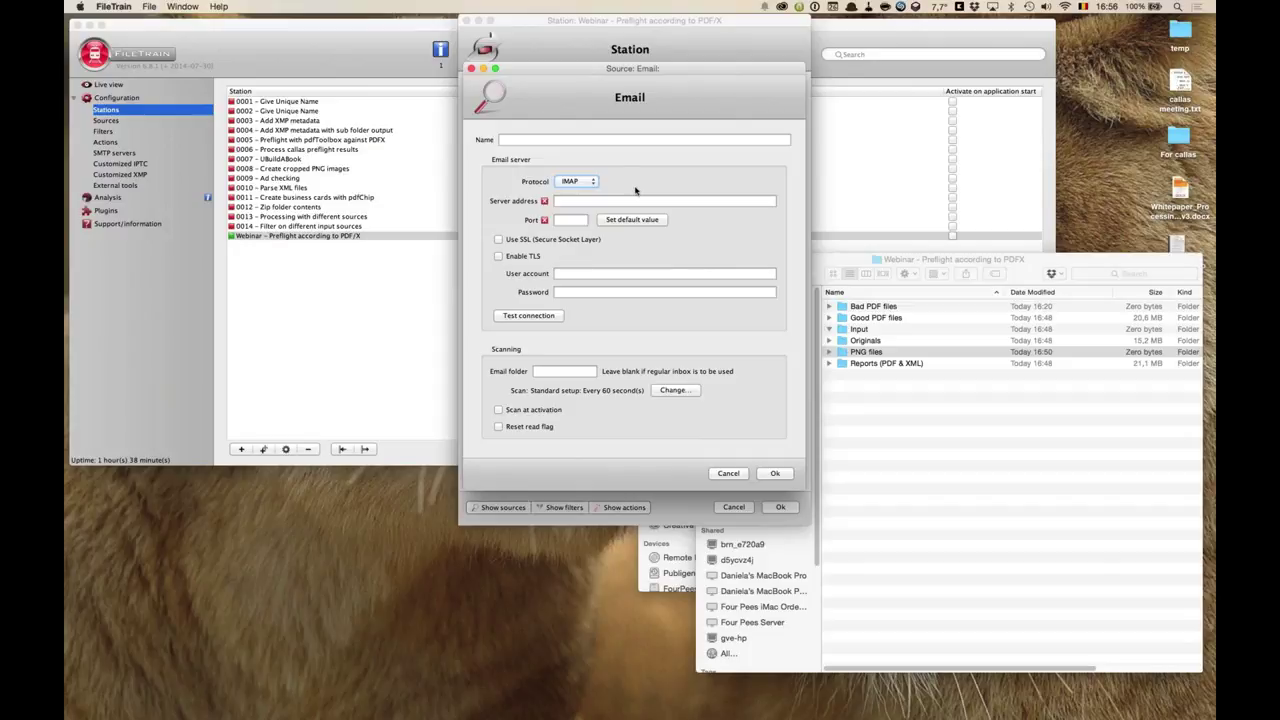
{"action": "left_click", "coordinate": [729, 473]}
{"action": "left_click", "coordinate": [490, 324]}
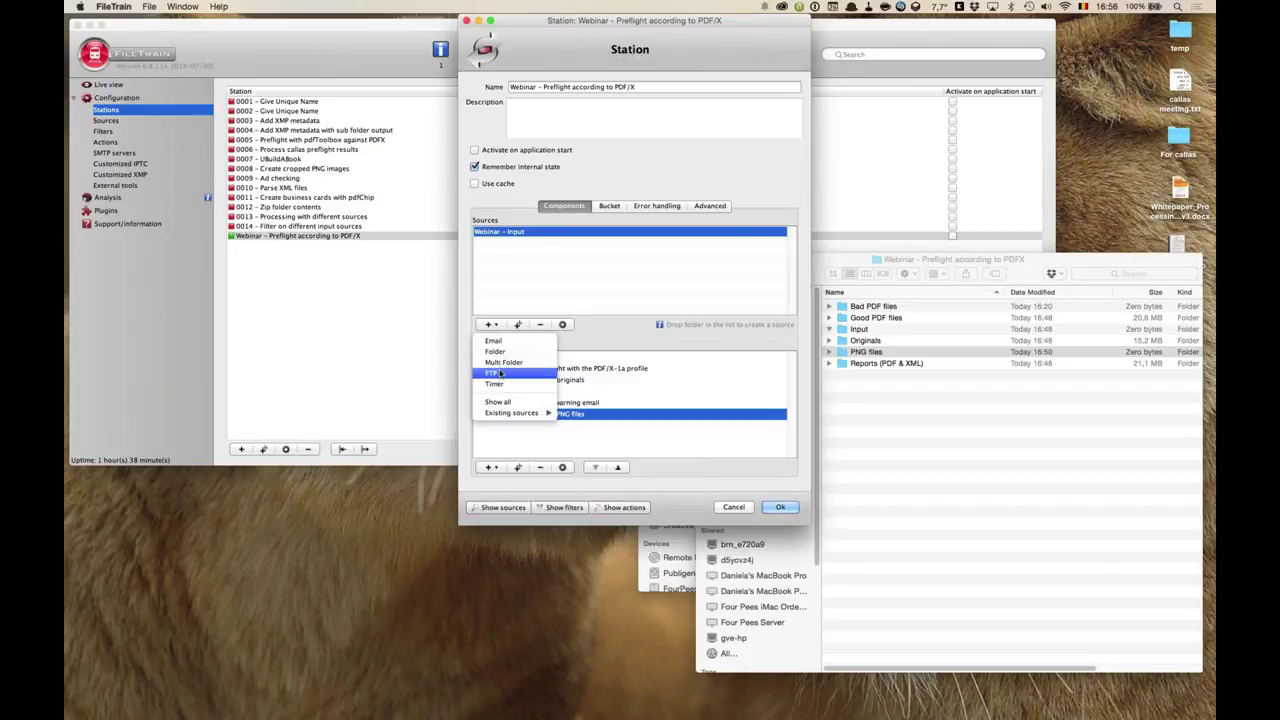
{"action": "left_click", "coordinate": [491, 372]}
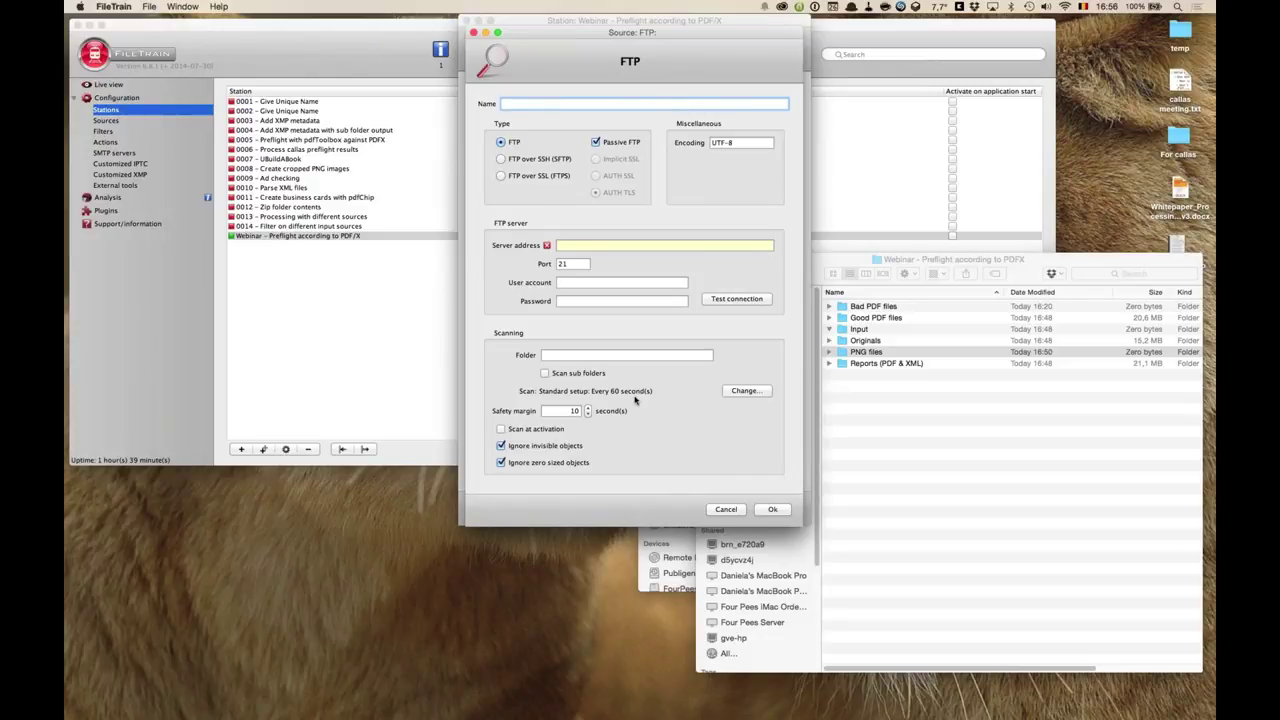
{"action": "key", "text": "Escape"}
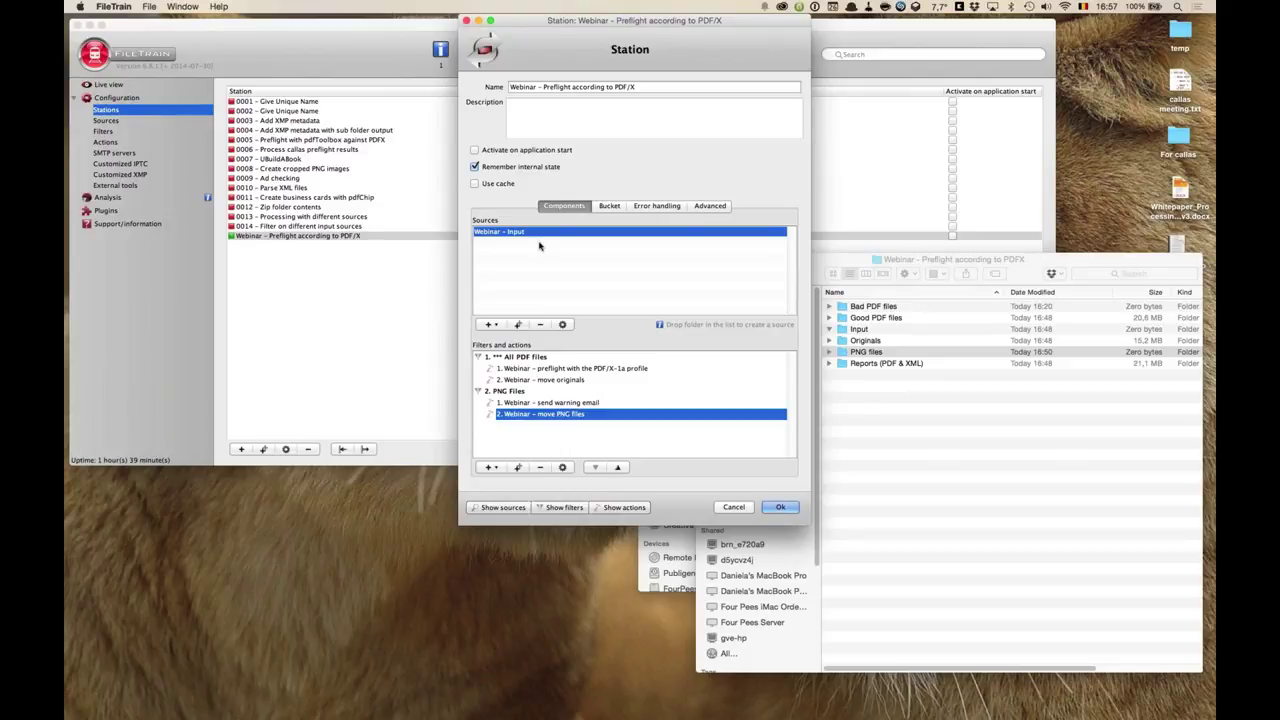
{"action": "left_click", "coordinate": [536, 359]}
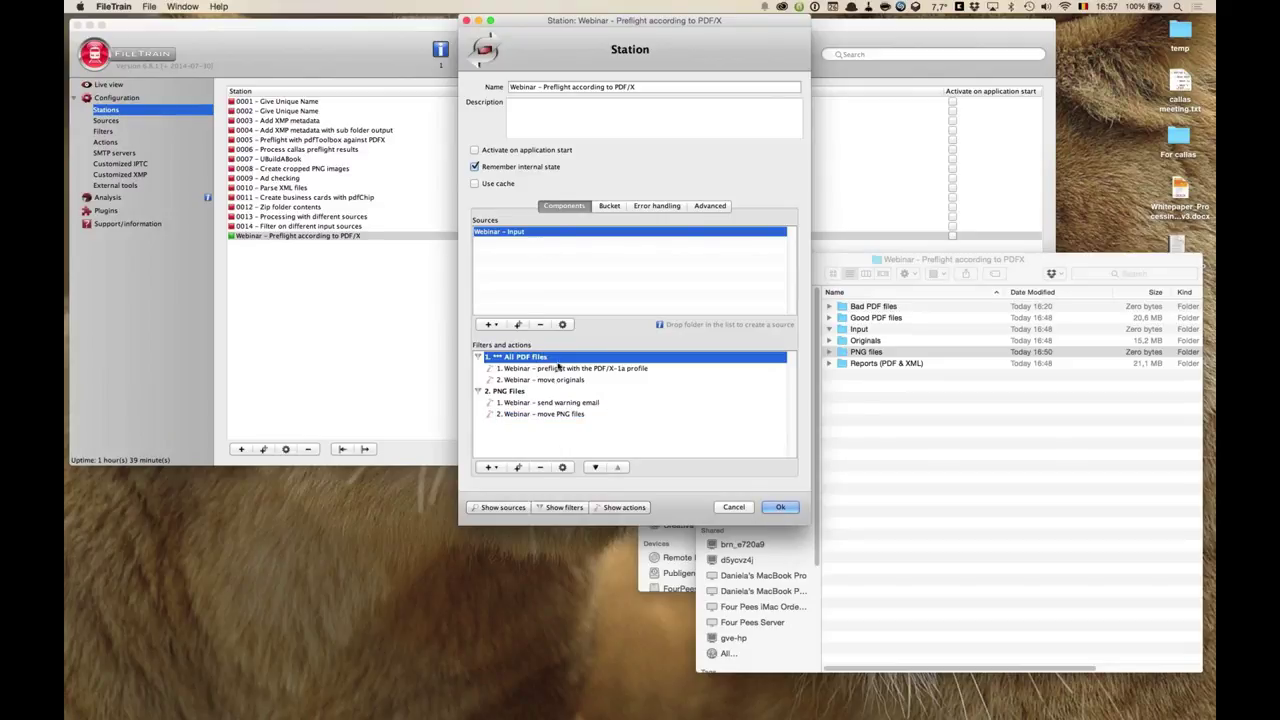
{"action": "left_click", "coordinate": [520, 392]}
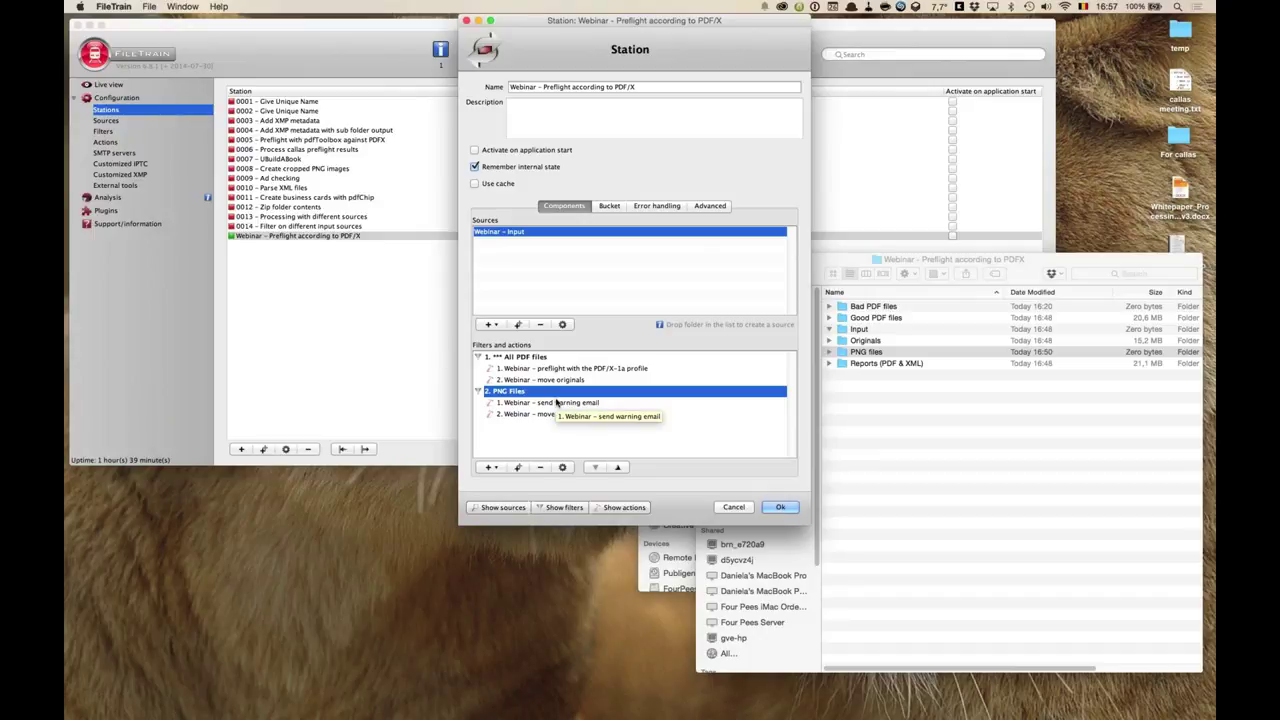
- Examine the schedule settings of a new Timer source, trying a weekly Saturday schedule, and cancel the source
{"action": "left_click", "coordinate": [489, 324]}
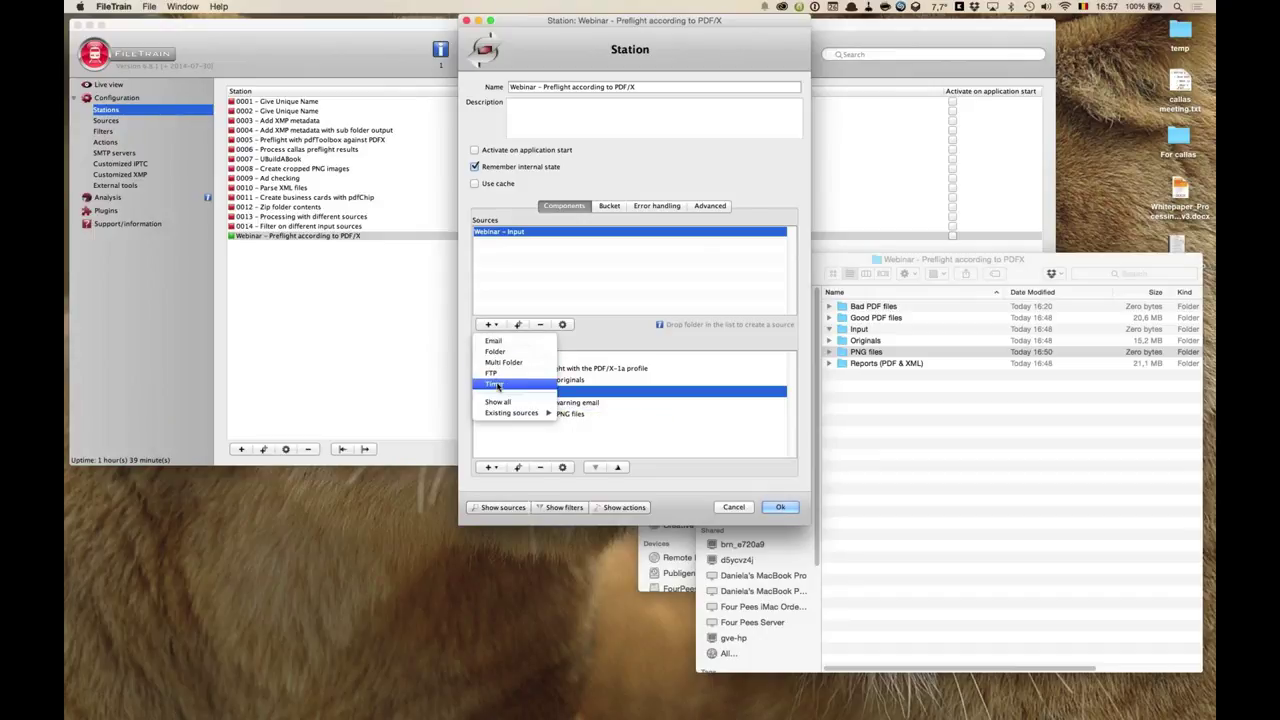
{"action": "left_click", "coordinate": [493, 384]}
{"action": "left_click_drag", "start_coordinate": [690, 165], "coordinate": [686, 57]}
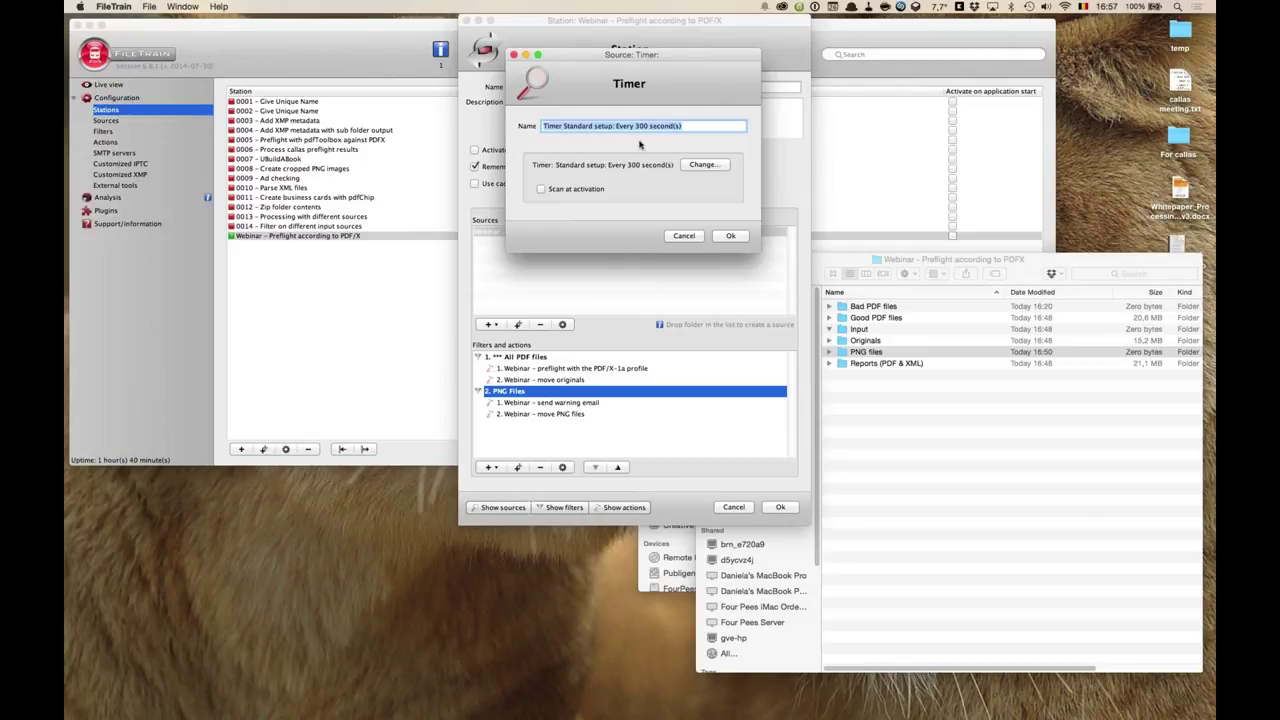
{"action": "left_click", "coordinate": [703, 164]}
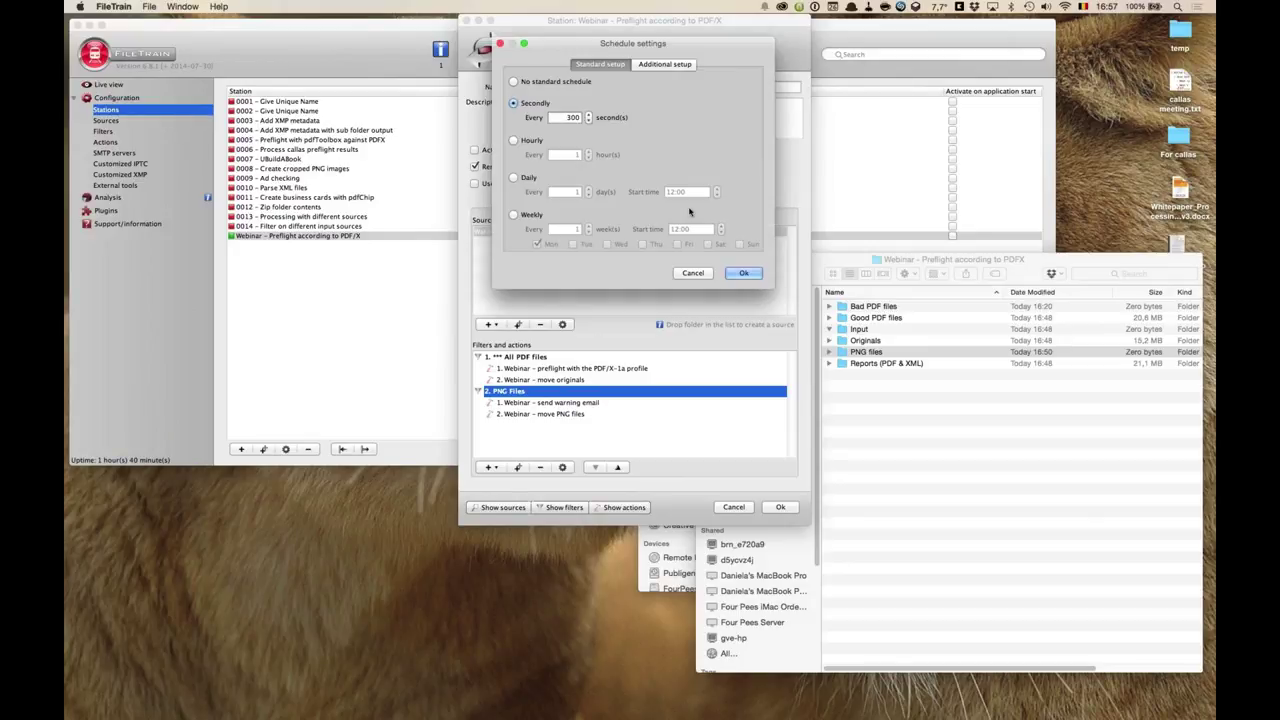
{"action": "left_click", "coordinate": [528, 215]}
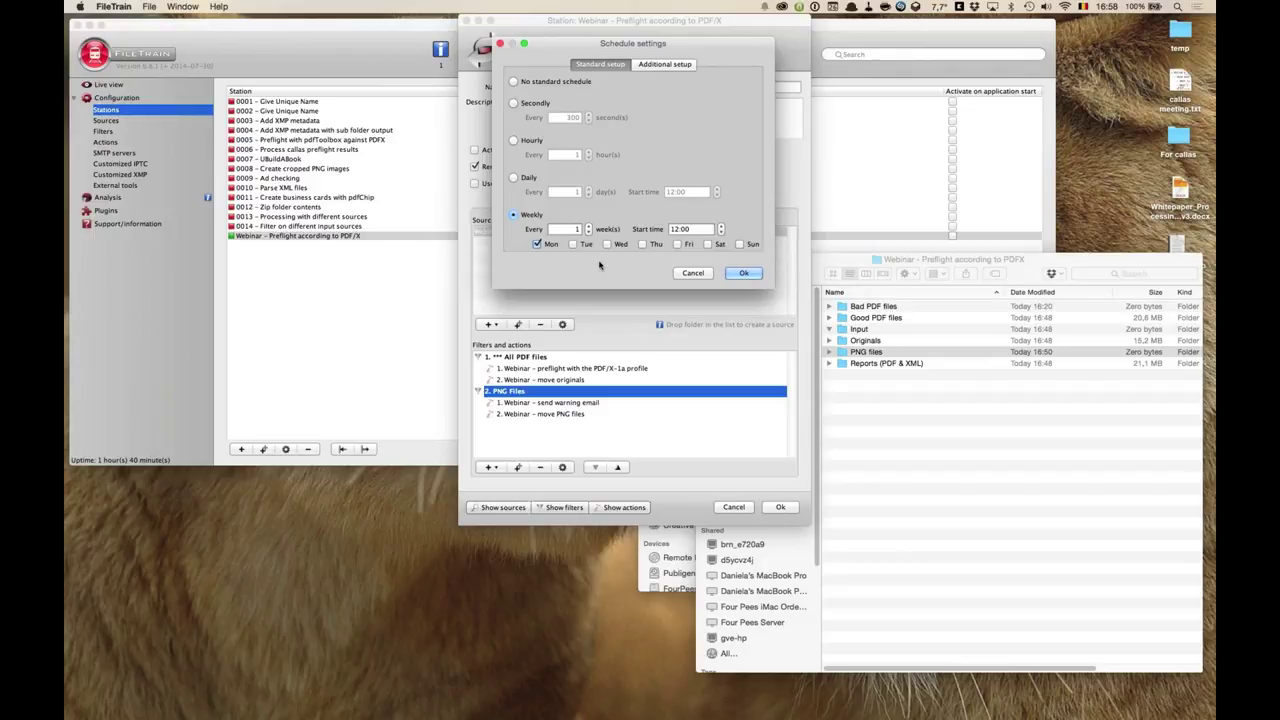
{"action": "left_click", "coordinate": [538, 244]}
{"action": "left_click", "coordinate": [709, 245]}
{"action": "left_click", "coordinate": [680, 229]}
{"action": "type", "text": "2"}
{"action": "type", "text": "23"}
{"action": "left_click", "coordinate": [705, 276]}
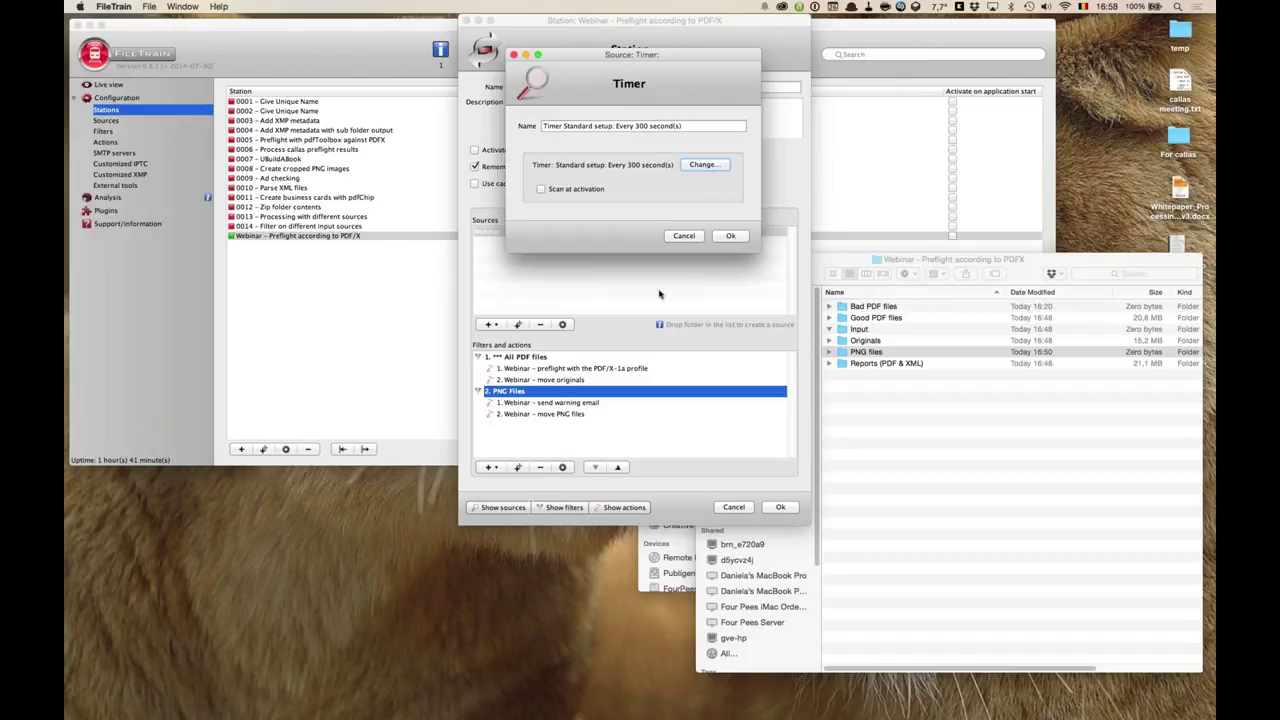
{"action": "left_click", "coordinate": [691, 238]}
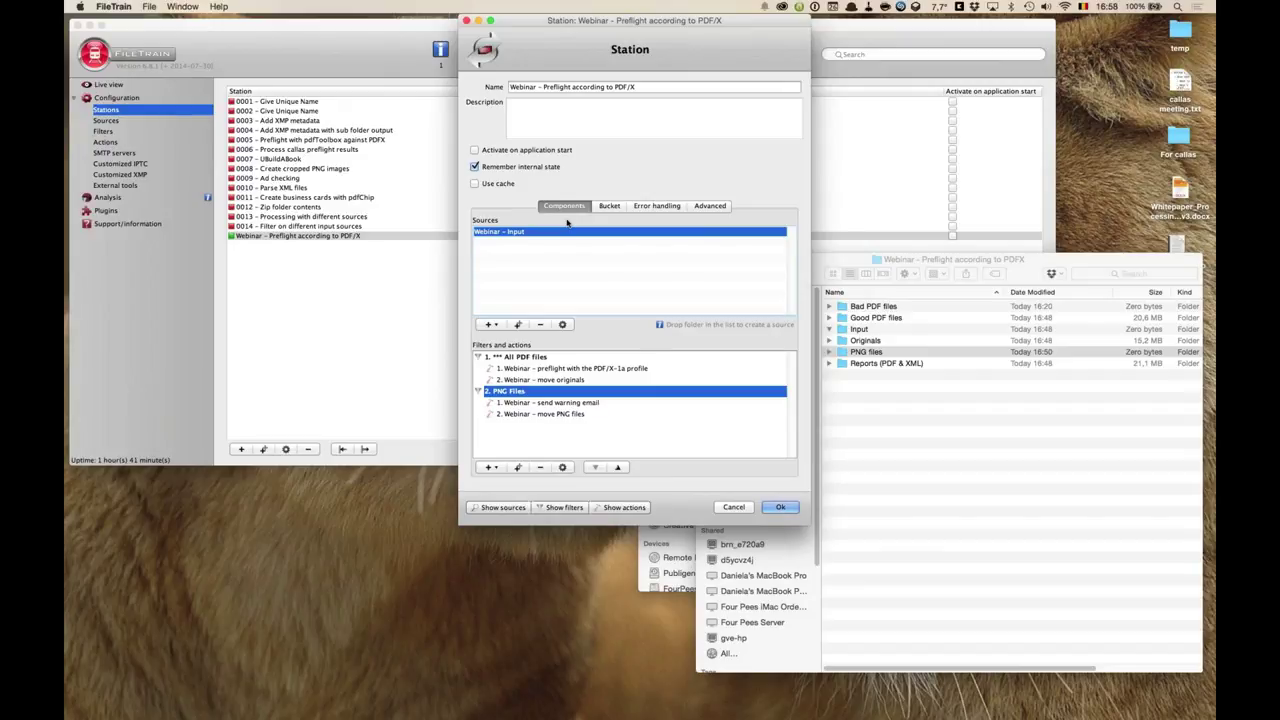
- Remove the XMP Publication restriction from the "*** All PDF files" filter, keeping only the *.pdf file name restriction, and save it
{"action": "left_click_drag", "start_coordinate": [583, 234], "coordinate": [528, 360]}
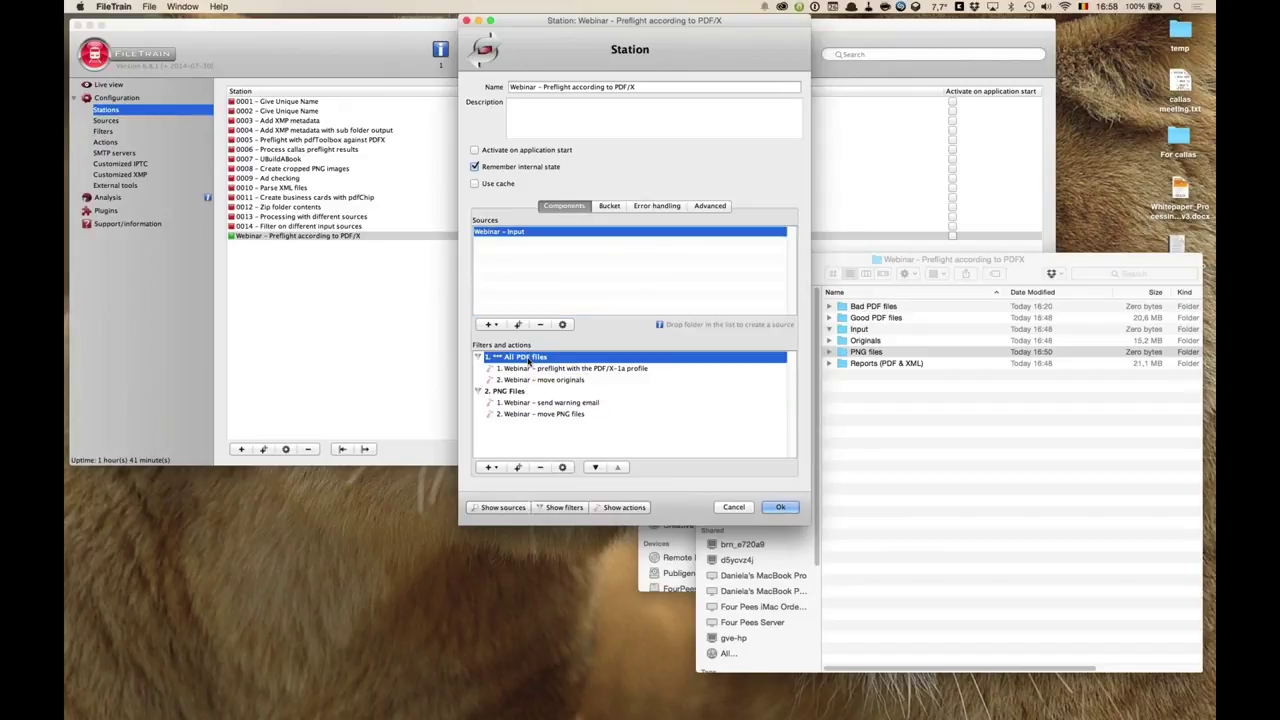
{"action": "double_click", "coordinate": [528, 358]}
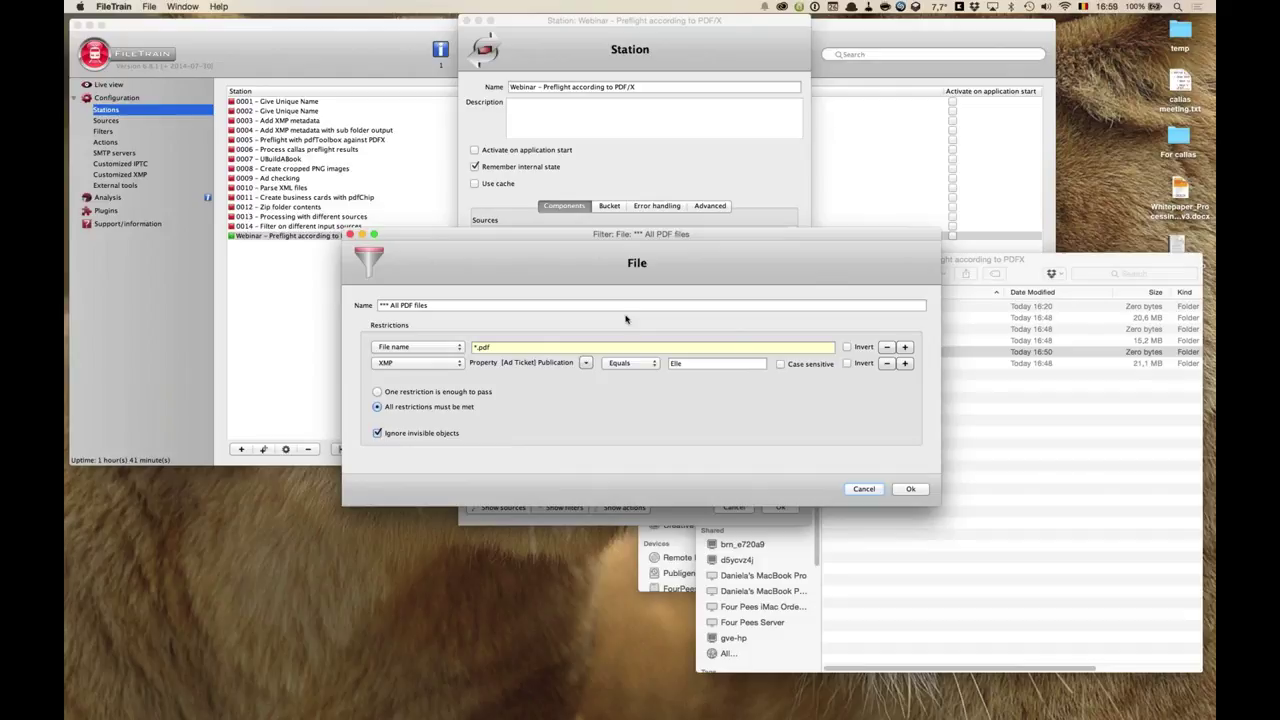
{"action": "left_click", "coordinate": [887, 364]}
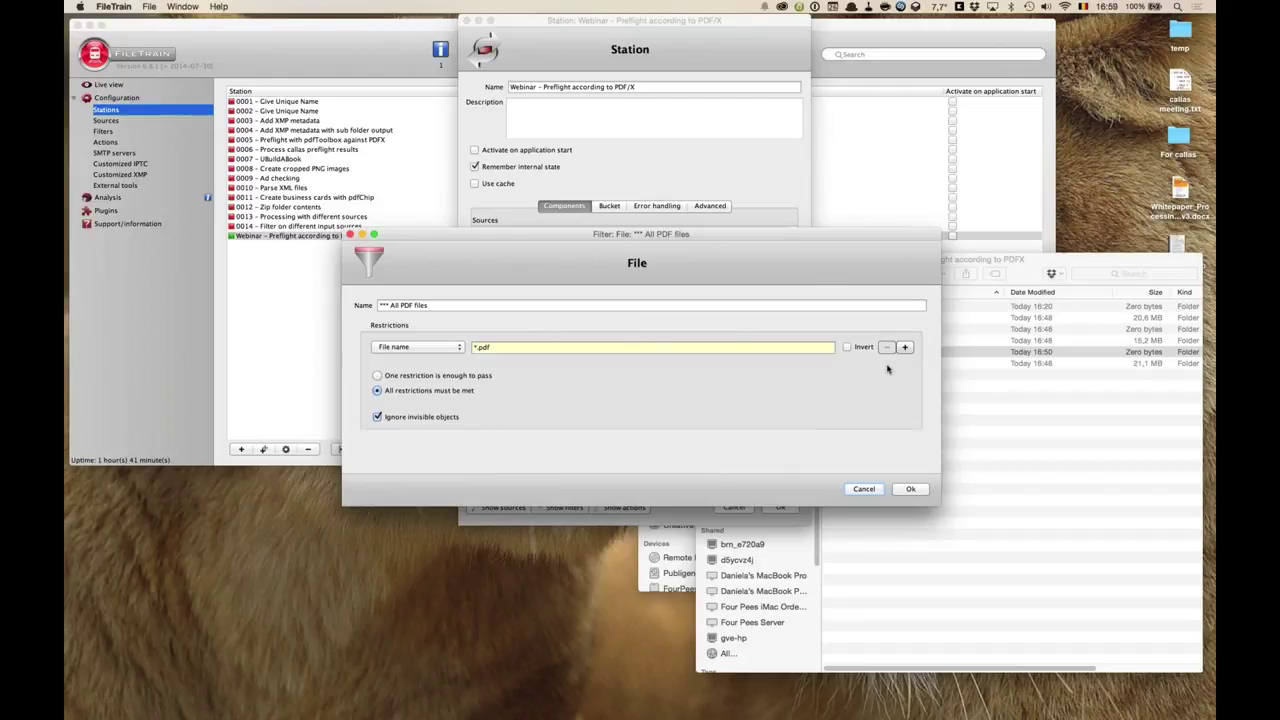
{"action": "left_click", "coordinate": [909, 489]}
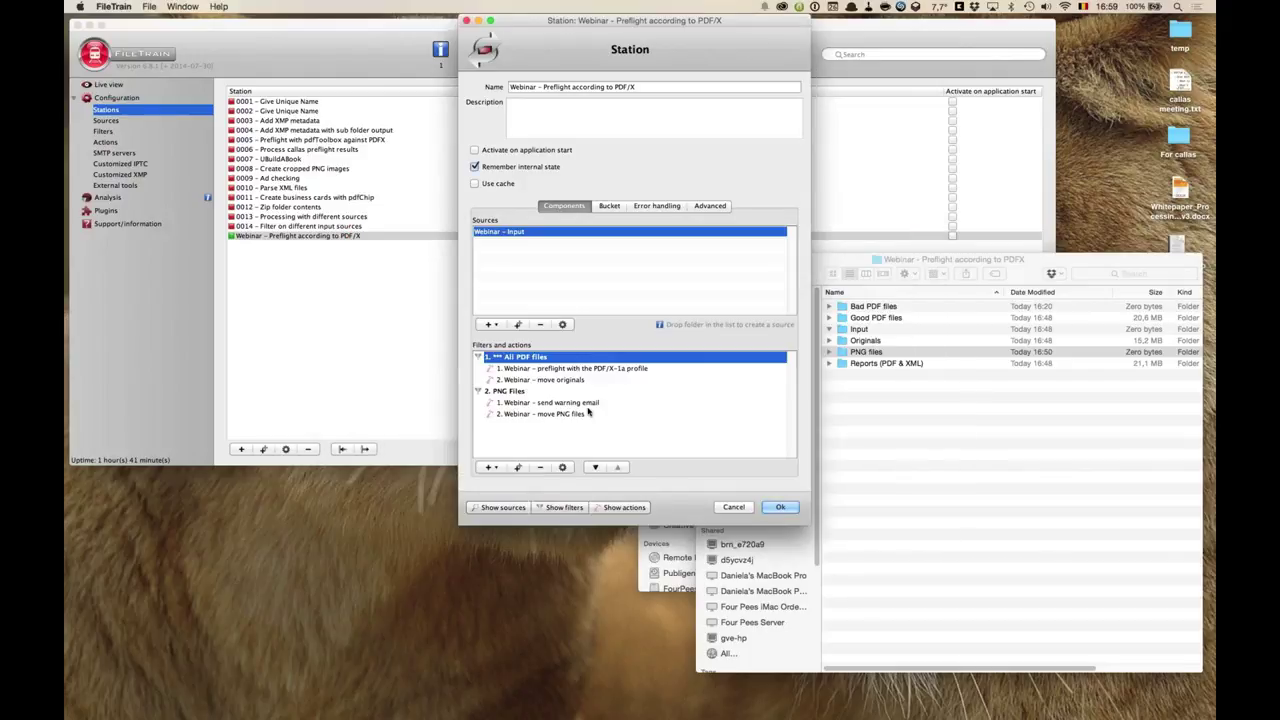
{"action": "left_click", "coordinate": [491, 467]}
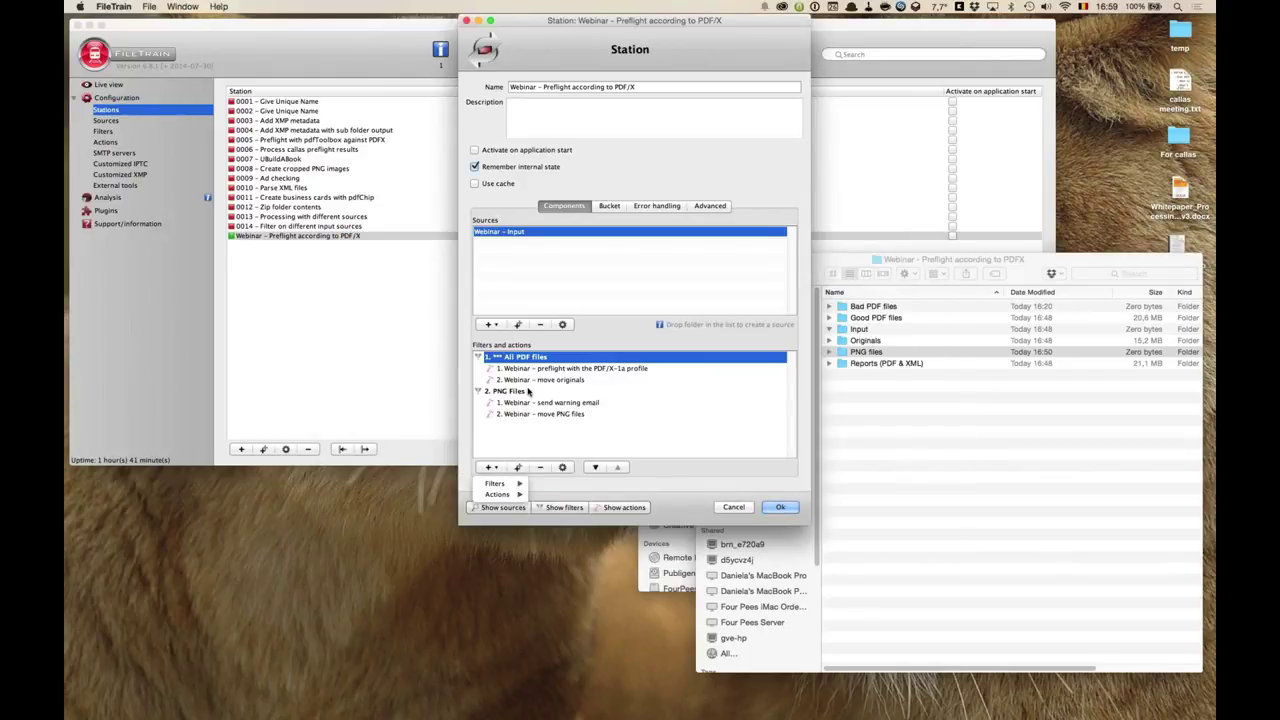
{"action": "mouse_move", "coordinate": [519, 485]}
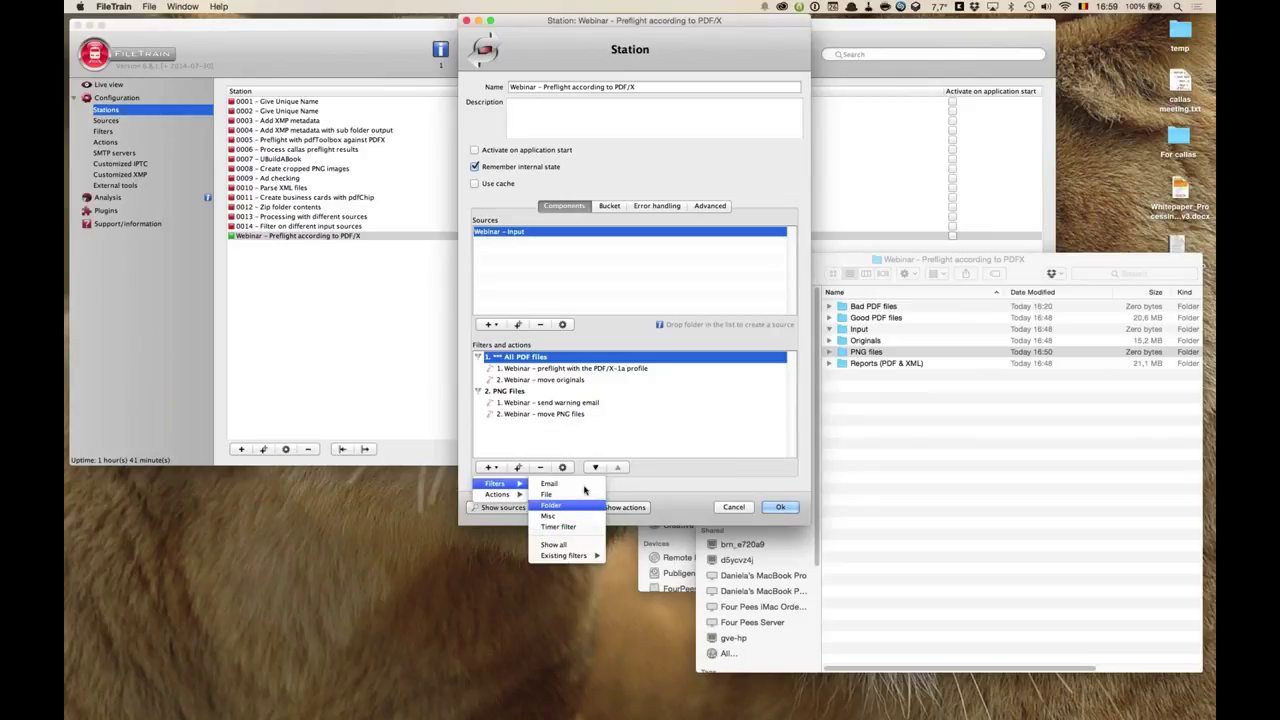
{"action": "left_click", "coordinate": [674, 485]}
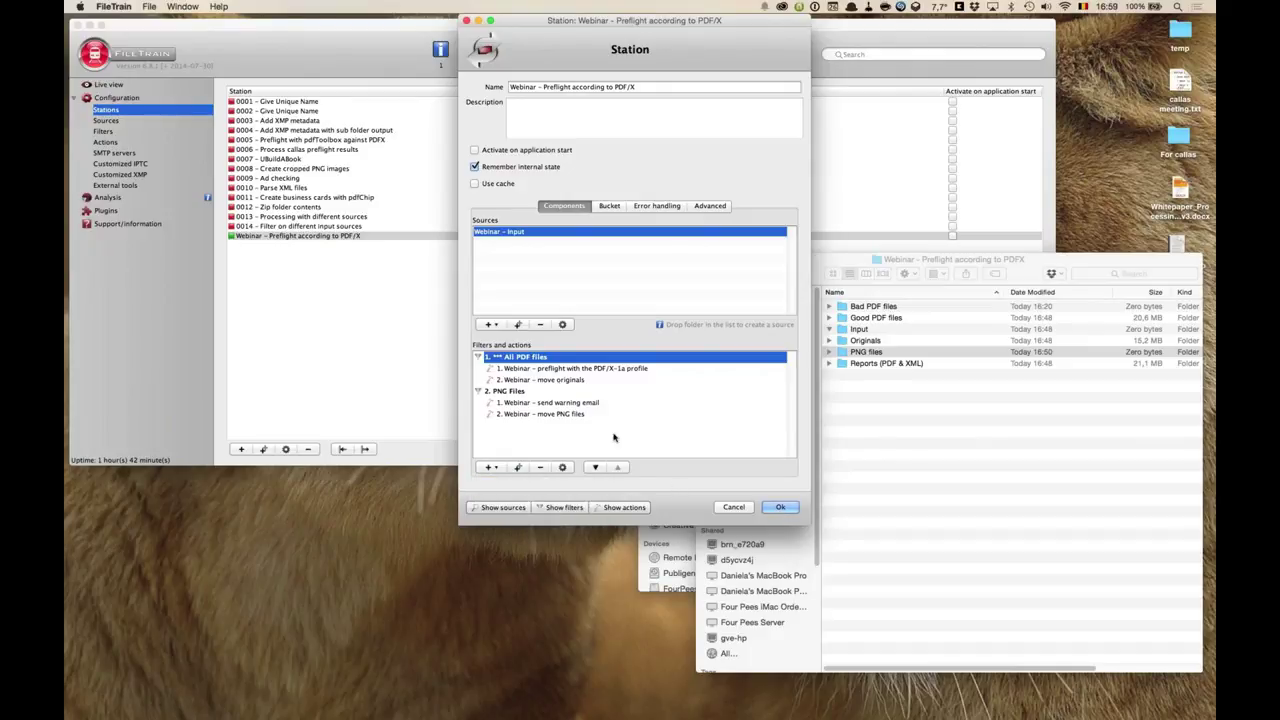
- Examine the text and destination settings of a new Text file action, and cancel it
{"action": "left_click", "coordinate": [531, 371]}
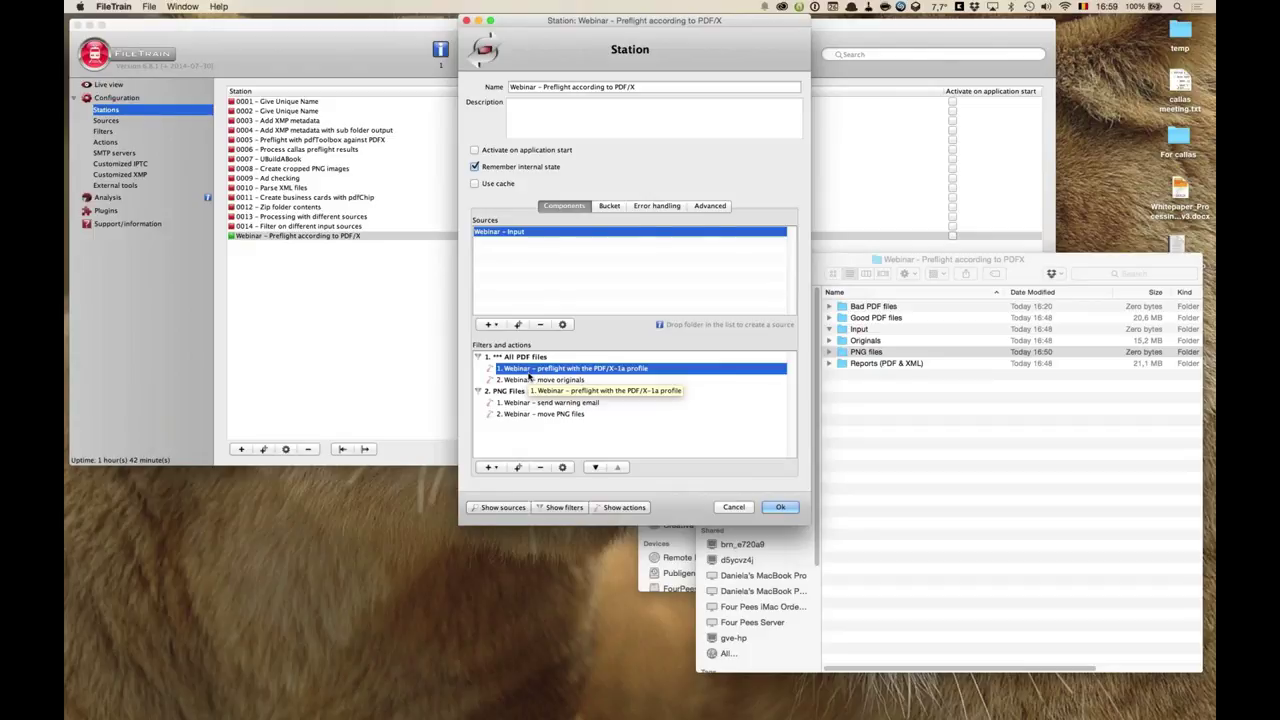
{"action": "left_click", "coordinate": [490, 467]}
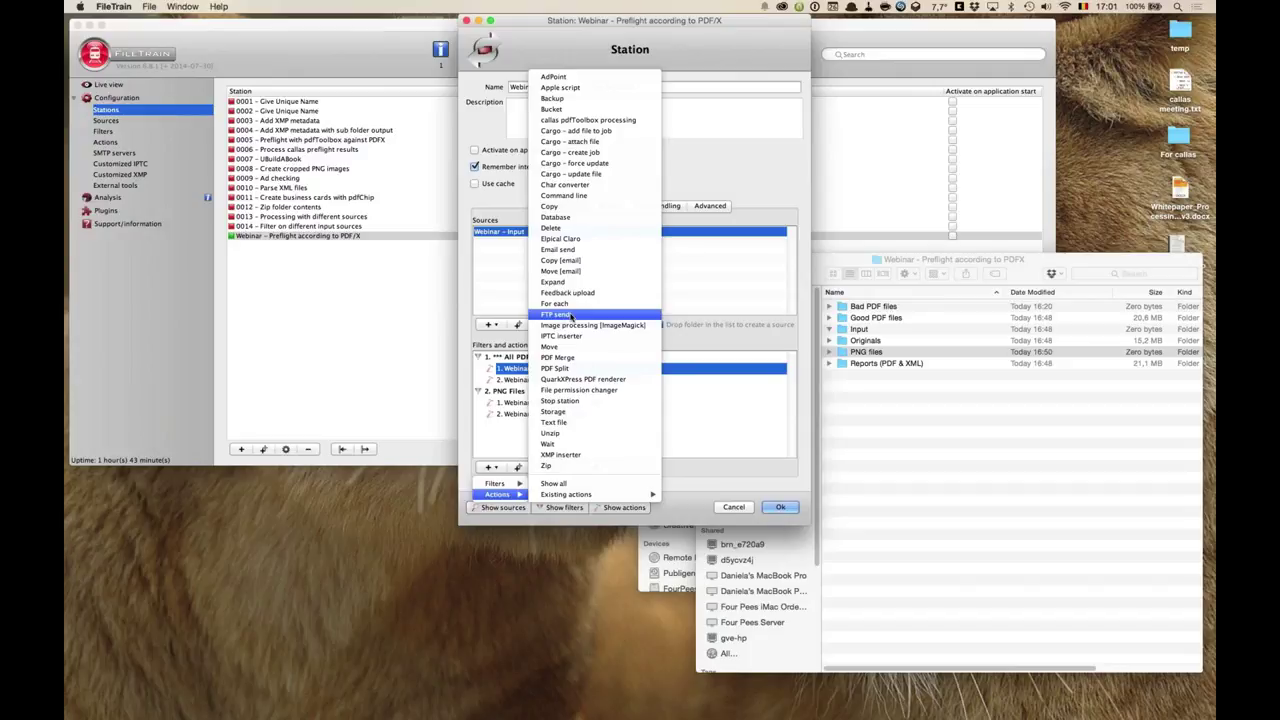
{"action": "left_click", "coordinate": [571, 423]}
{"action": "left_click_drag", "start_coordinate": [605, 75], "coordinate": [264, 30]}
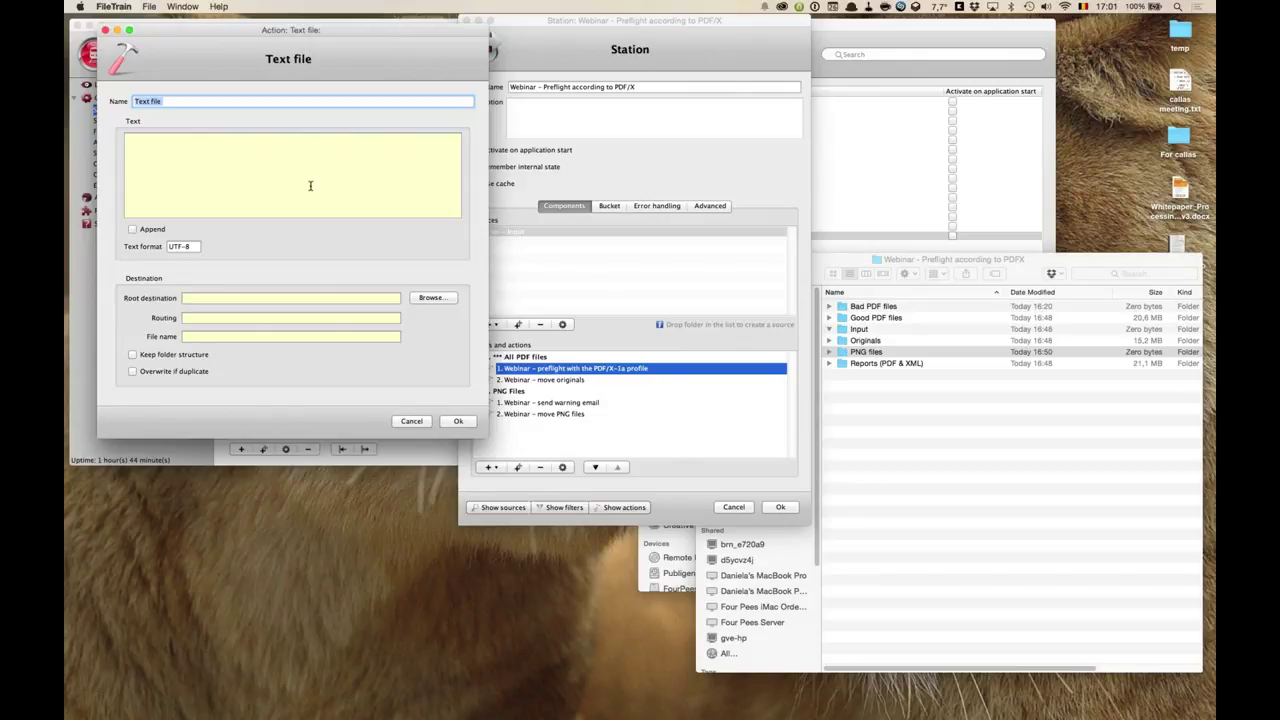
{"action": "left_click", "coordinate": [166, 158]}
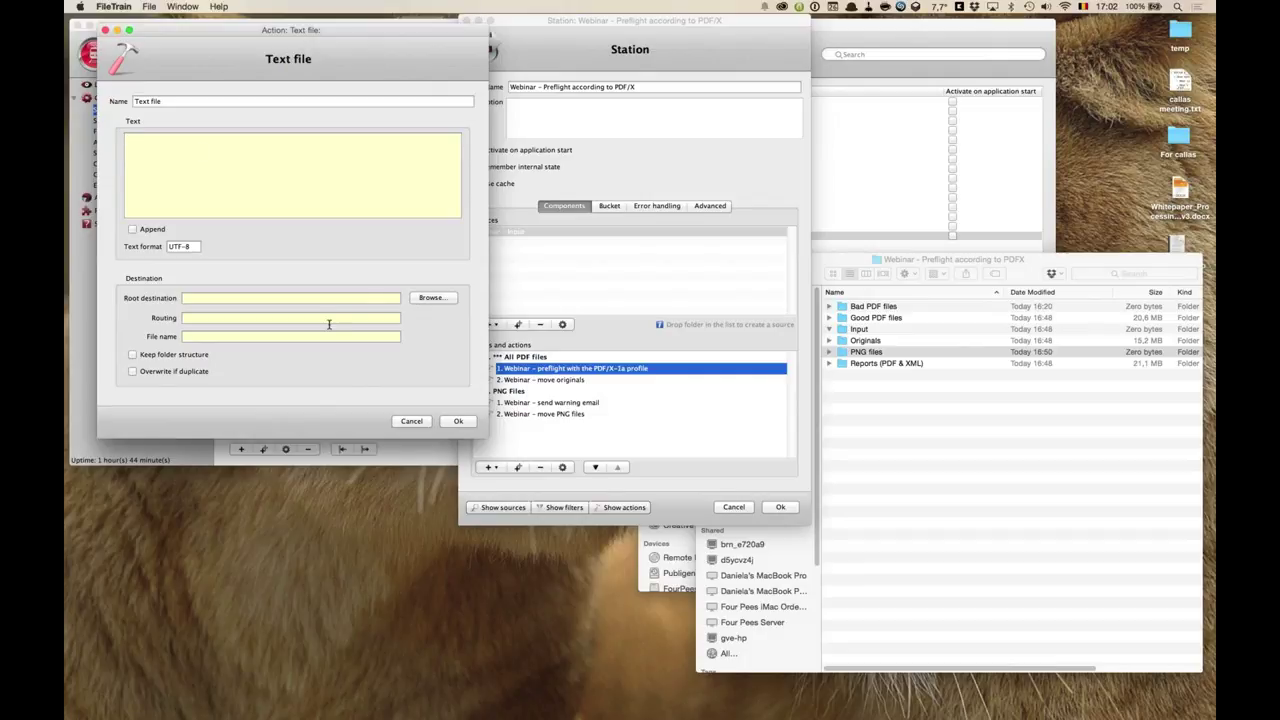
{"action": "left_click", "coordinate": [412, 421]}
- Examine a new Database action's connection settings, its database types, and the SQL option for the database call
{"action": "left_click", "coordinate": [489, 467]}
{"action": "mouse_move", "coordinate": [500, 494]}
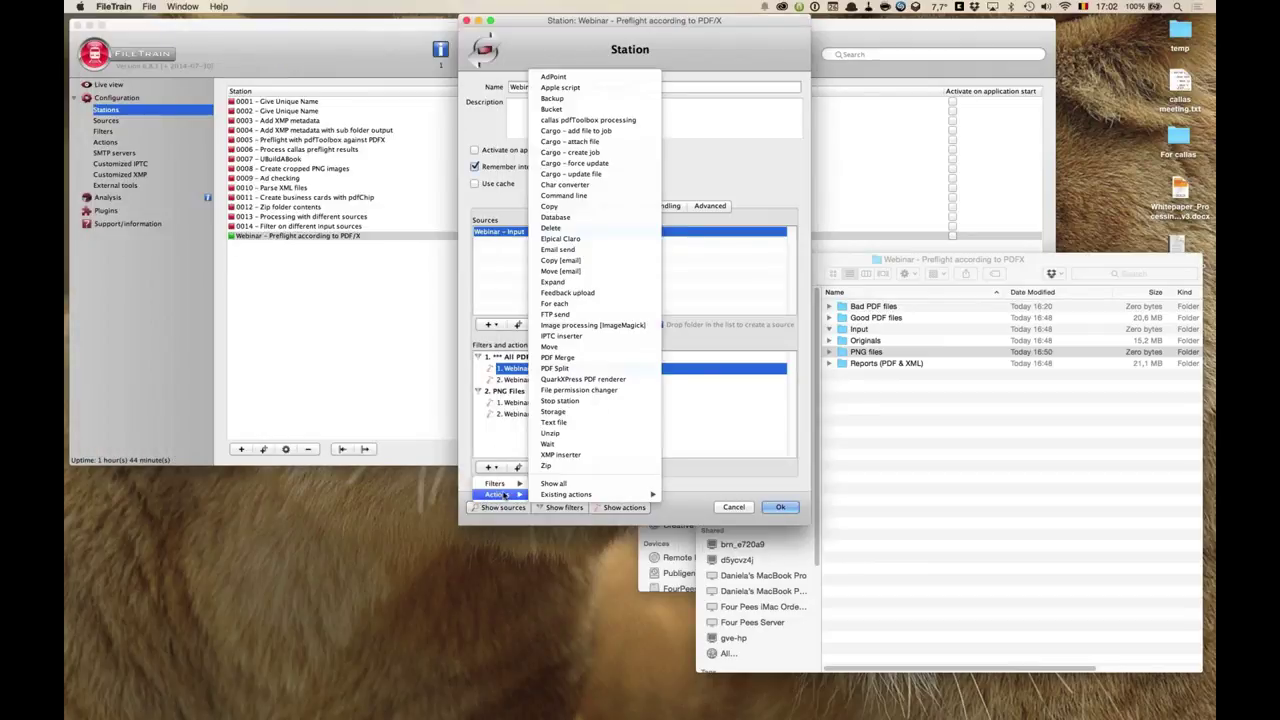
{"action": "left_click", "coordinate": [606, 219]}
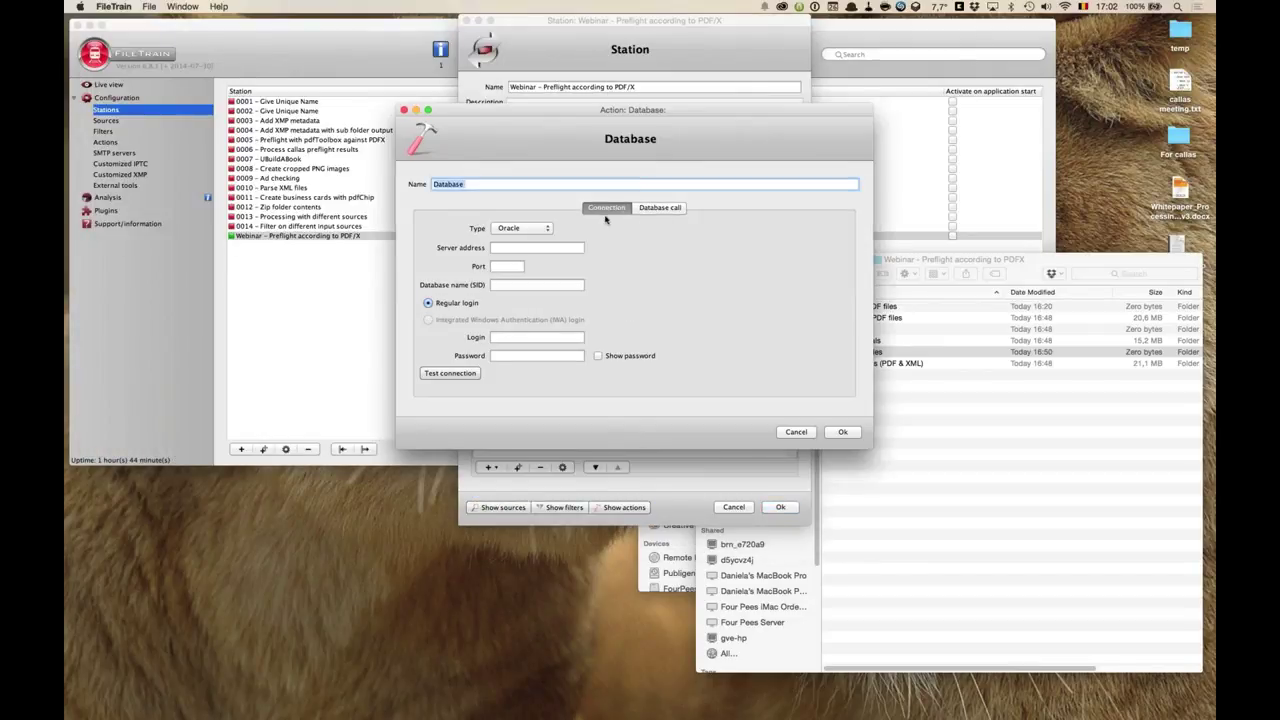
{"action": "left_click_drag", "start_coordinate": [622, 113], "coordinate": [413, 77]}
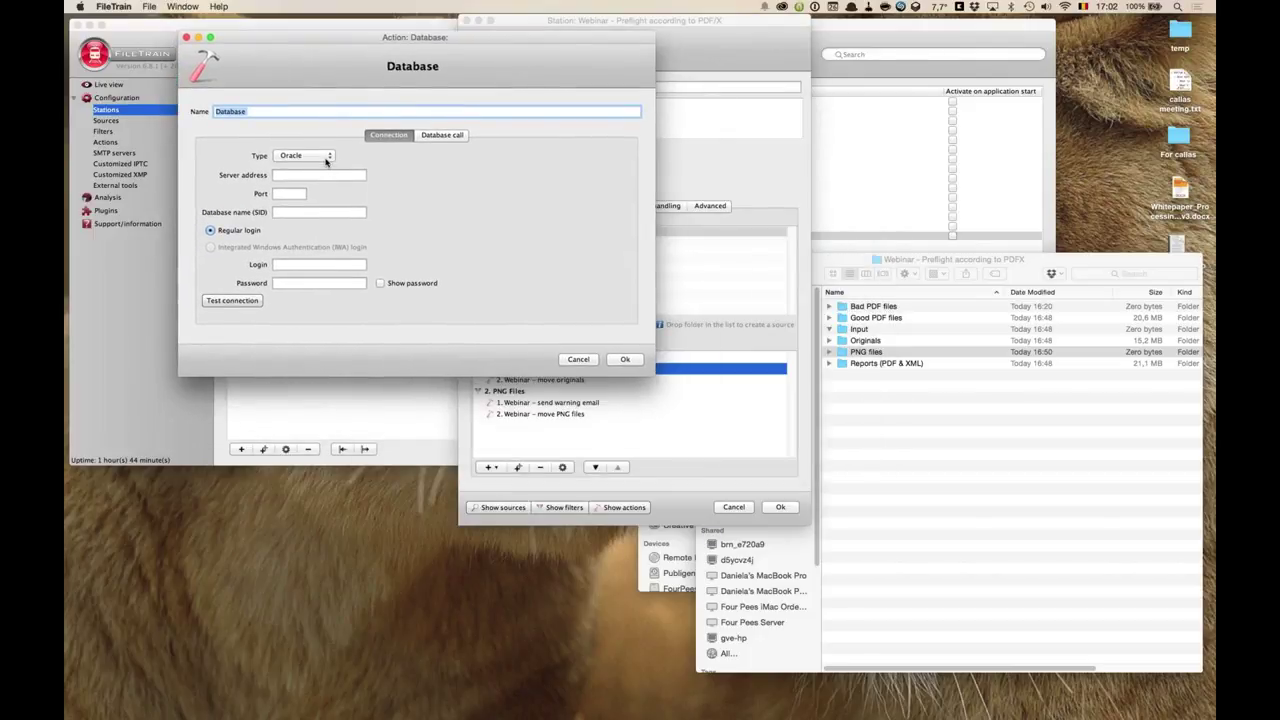
{"action": "left_click", "coordinate": [326, 160]}
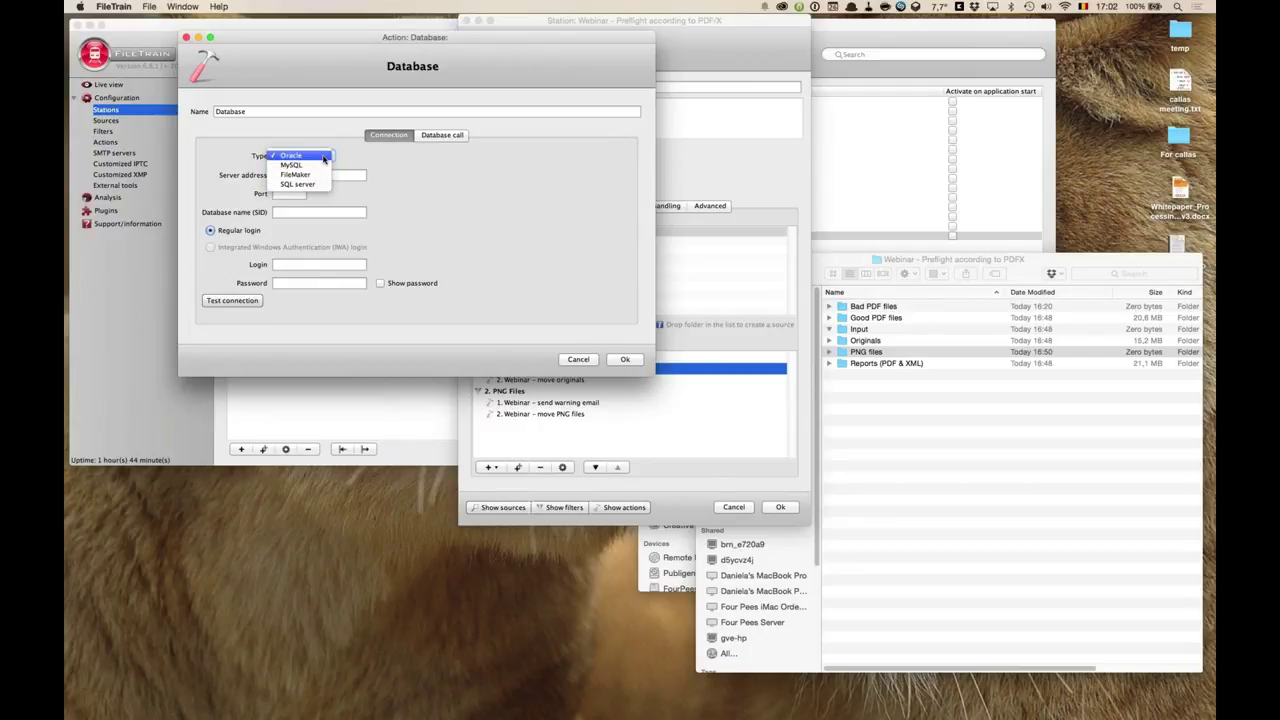
{"action": "left_click", "coordinate": [330, 140]}
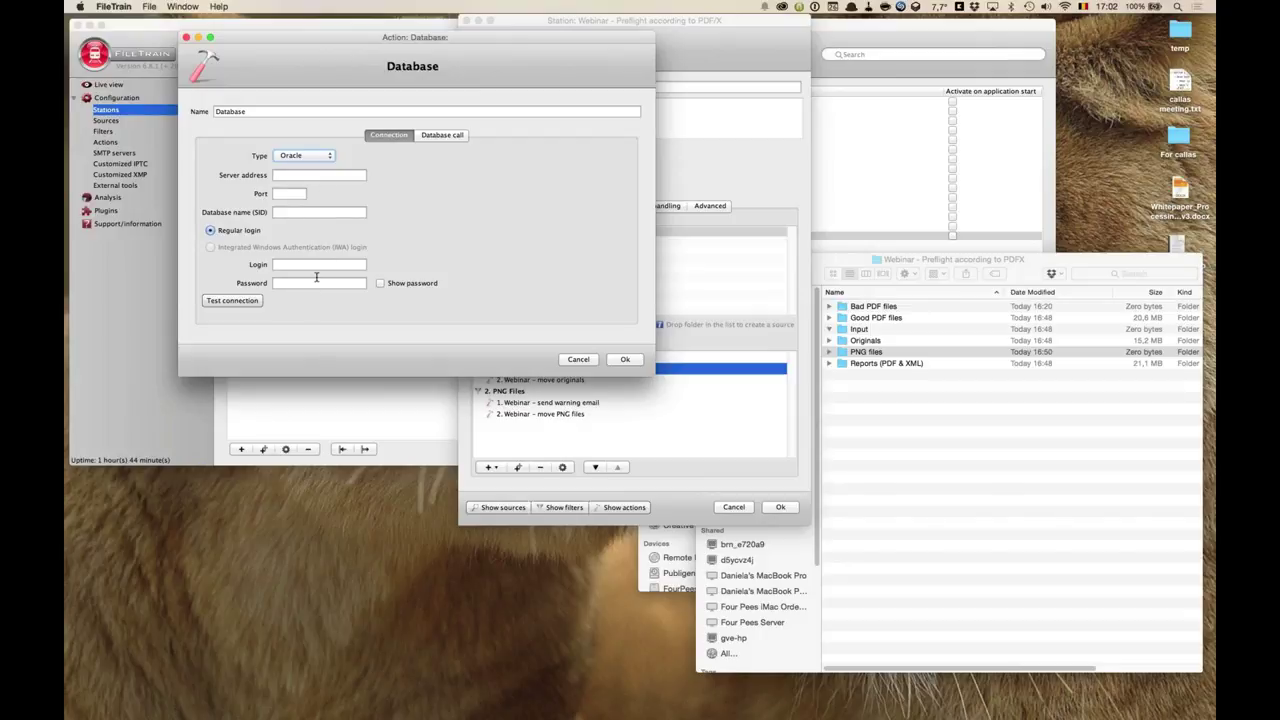
{"action": "left_click", "coordinate": [450, 135]}
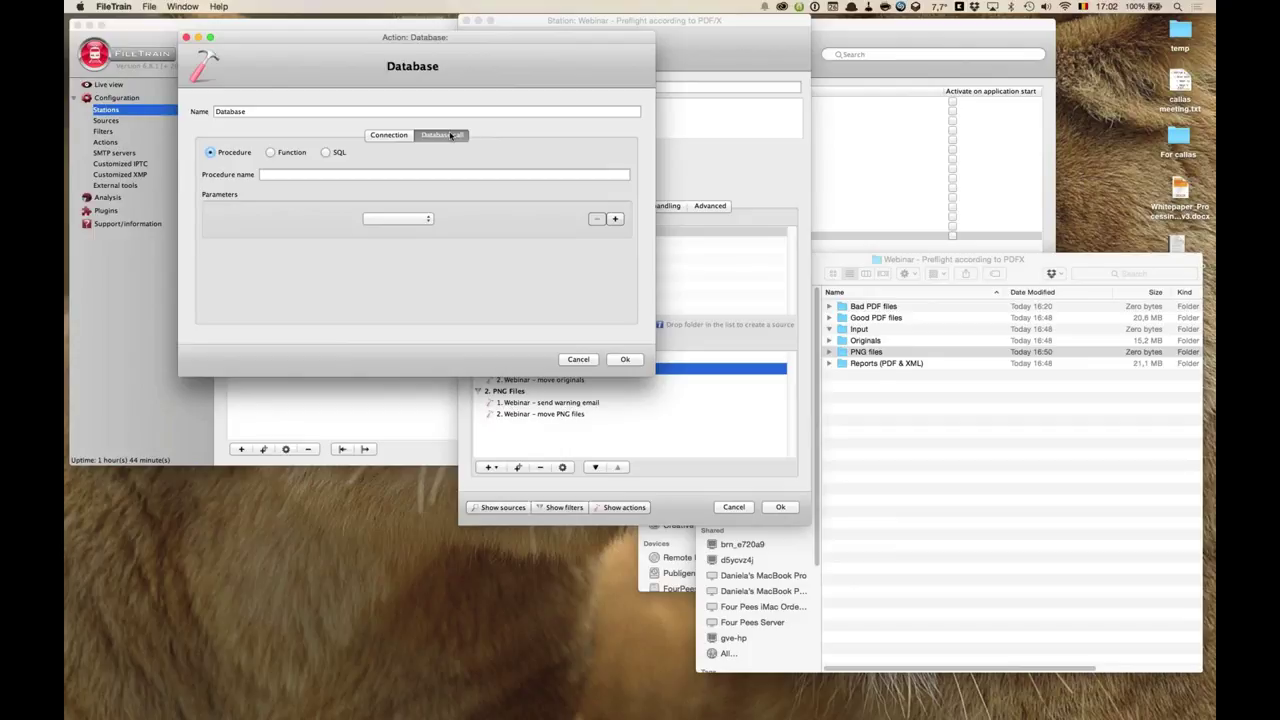
{"action": "left_click", "coordinate": [326, 153]}
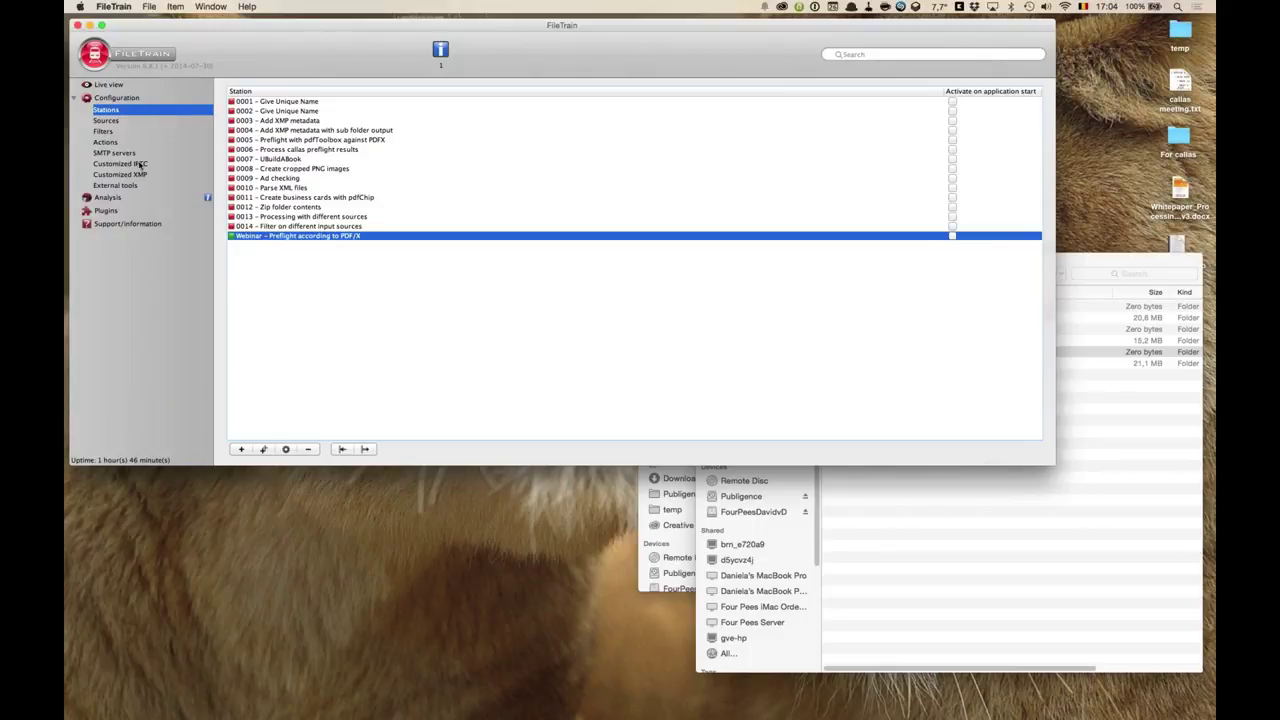
- Examine the sources, filters and actions of stations "0012 – Zip folder contents" and "0008 – Create cropped PNG images"
{"action": "double_click", "coordinate": [318, 208]}
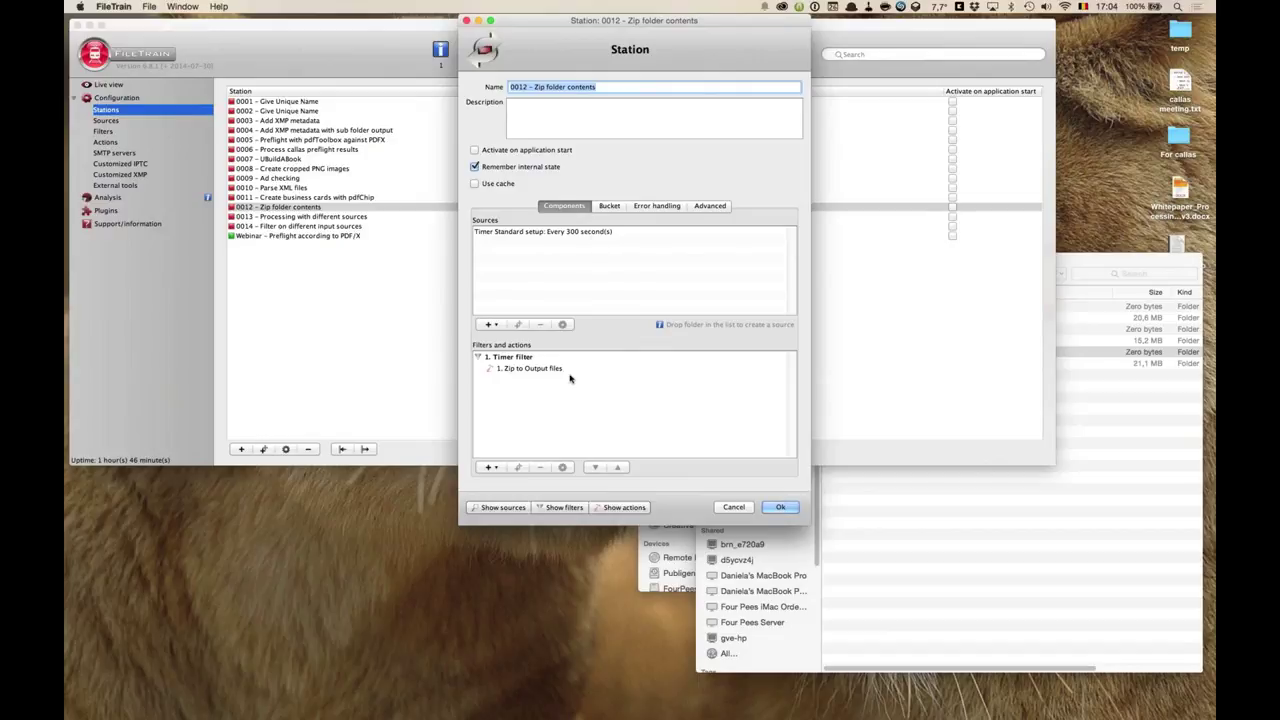
{"action": "key", "text": "Return"}
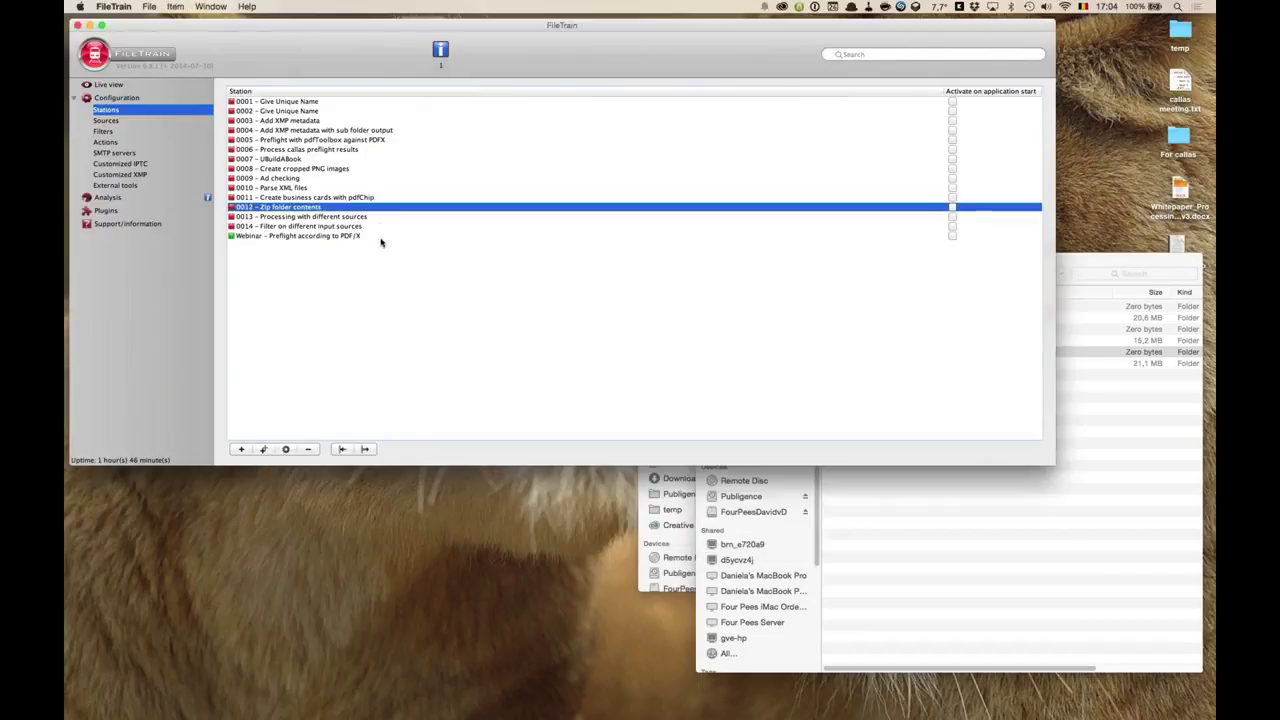
{"action": "double_click", "coordinate": [320, 171]}
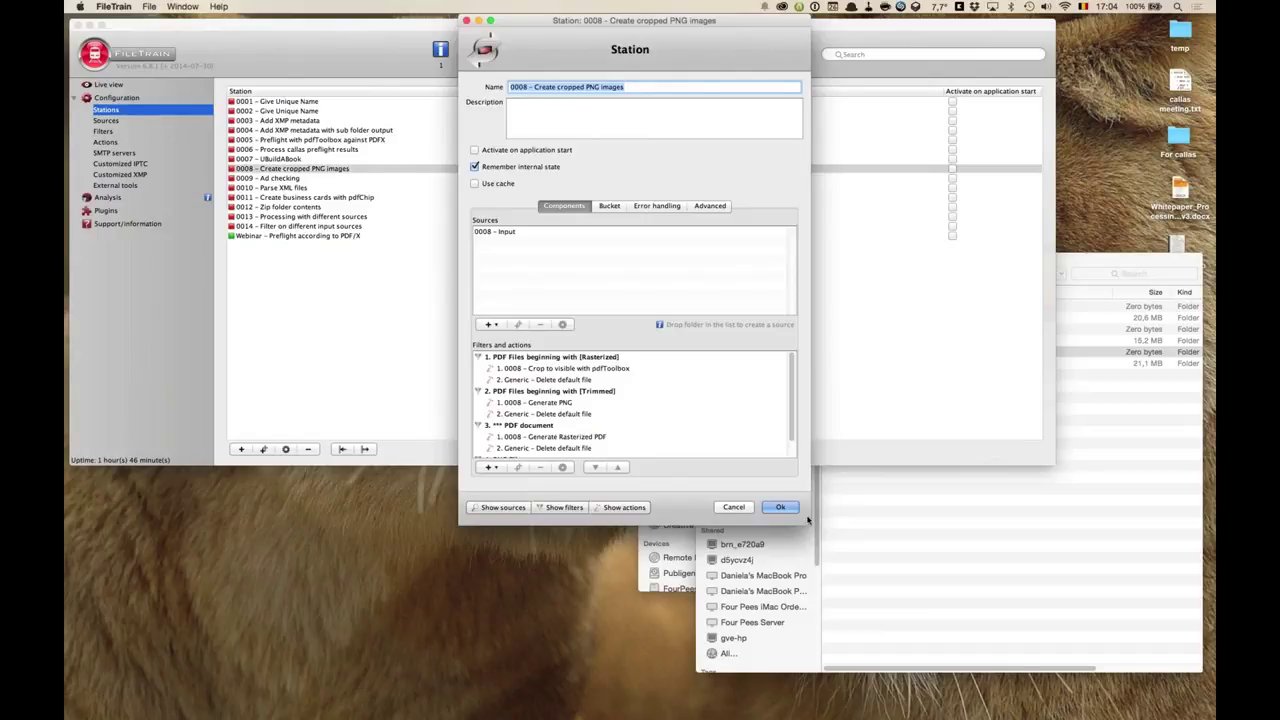
{"action": "left_click", "coordinate": [509, 234]}
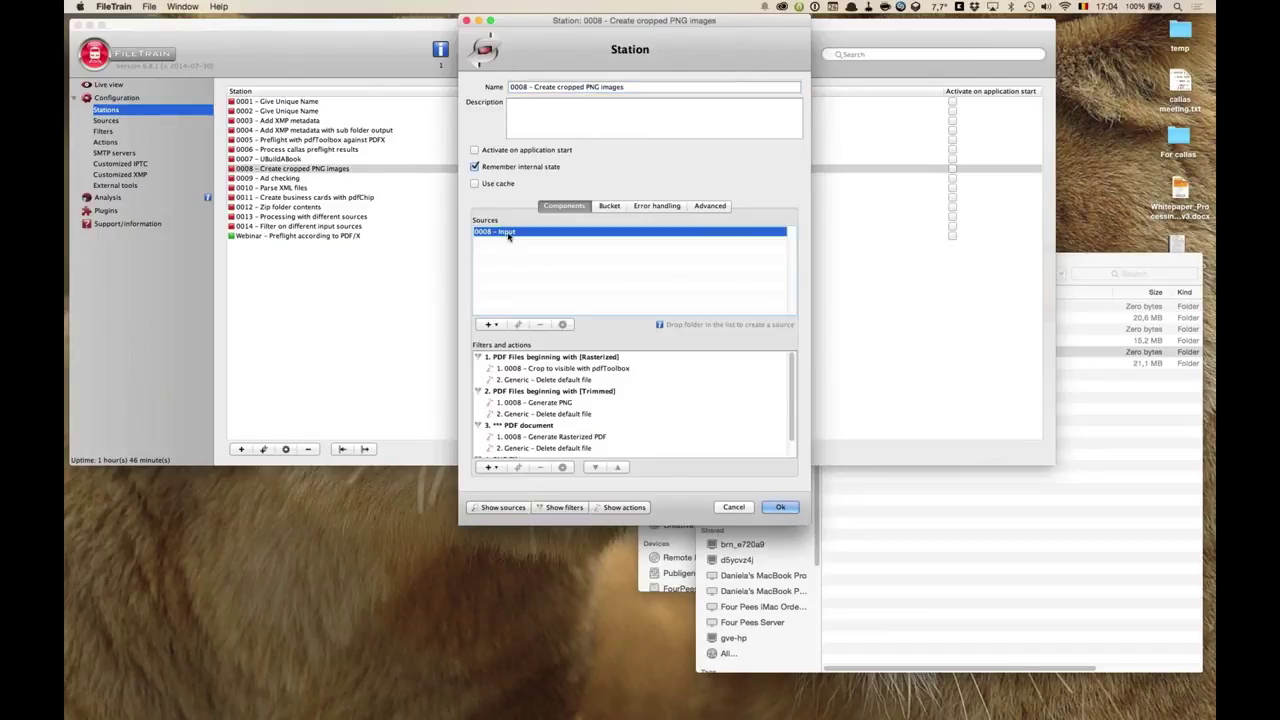
{"action": "scroll", "coordinate": [795, 385], "scroll_direction": "down", "scroll_amount": 1}
{"action": "scroll", "coordinate": [790, 400], "scroll_direction": "up", "scroll_amount": 1}
{"action": "scroll", "coordinate": [793, 435], "scroll_direction": "down", "scroll_amount": 2}
{"action": "scroll", "coordinate": [794, 398], "scroll_direction": "up", "scroll_amount": 2}
{"action": "left_click", "coordinate": [741, 509]}
- Examine the sources, filters and actions of station "0006 – Process callas preflight results", and close it without saving
{"action": "key", "text": "Up"}
{"action": "key", "text": "Up"}
{"action": "key", "text": "Return"}
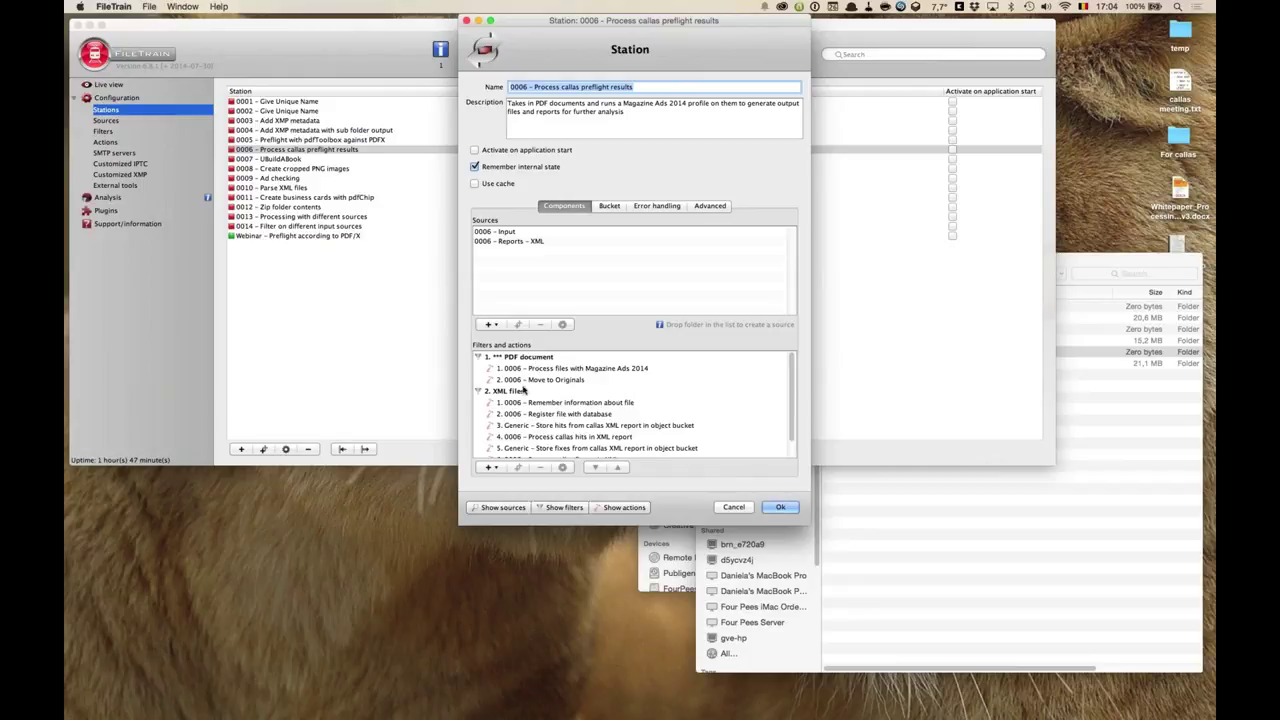
{"action": "scroll", "coordinate": [797, 370], "scroll_direction": "down", "scroll_amount": 2}
{"action": "scroll", "coordinate": [790, 370], "scroll_direction": "up", "scroll_amount": 2}
{"action": "left_click", "coordinate": [734, 508]}
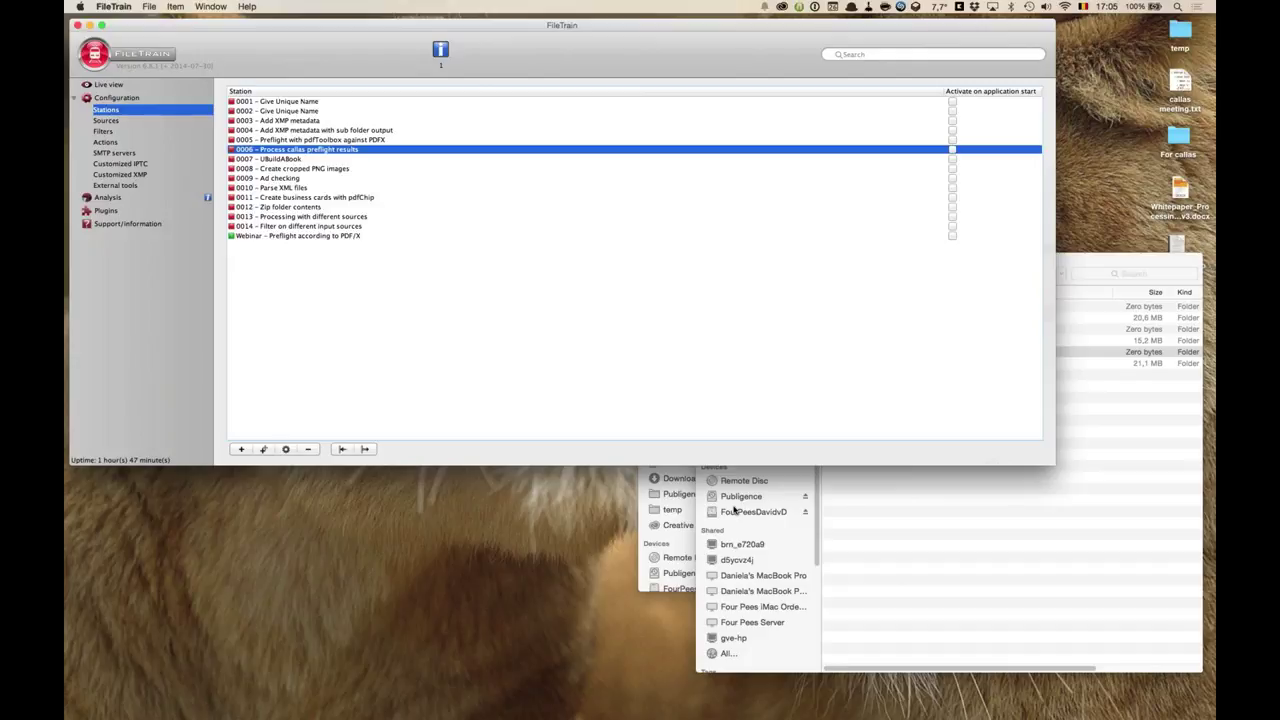
- Deactivate the "Webinar – Preflight according to PDF/X" station
{"action": "left_click", "coordinate": [349, 238]}
{"action": "right_click", "coordinate": [349, 238]}
{"action": "left_click", "coordinate": [376, 258]}
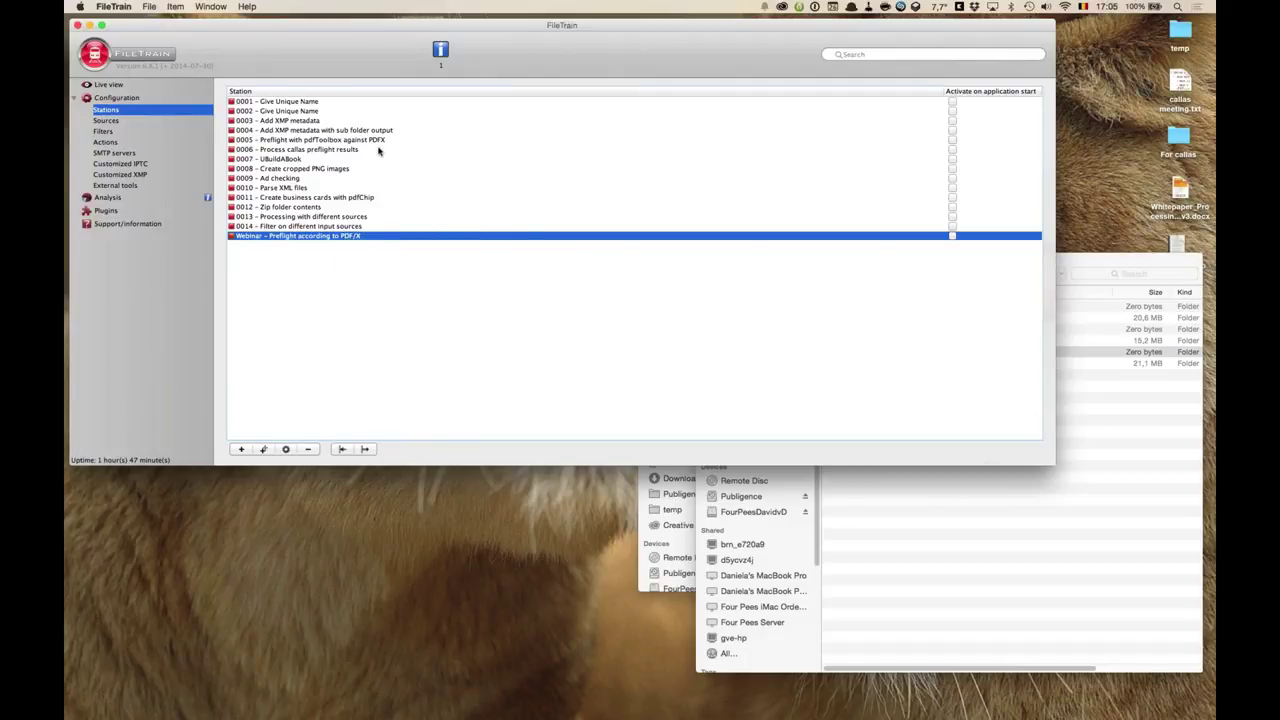
- Review the configuration lists of sources, filters, actions and SMTP servers
{"action": "mouse_move", "coordinate": [388, 220]}
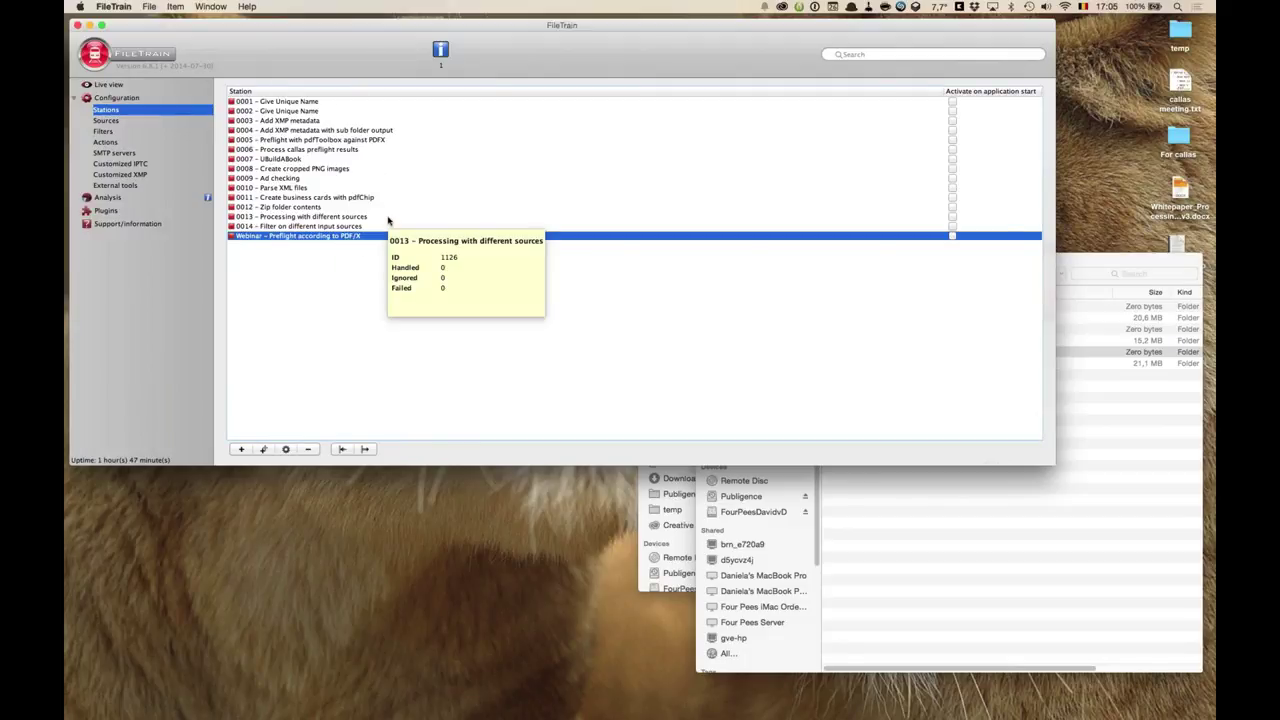
{"action": "left_click", "coordinate": [110, 131]}
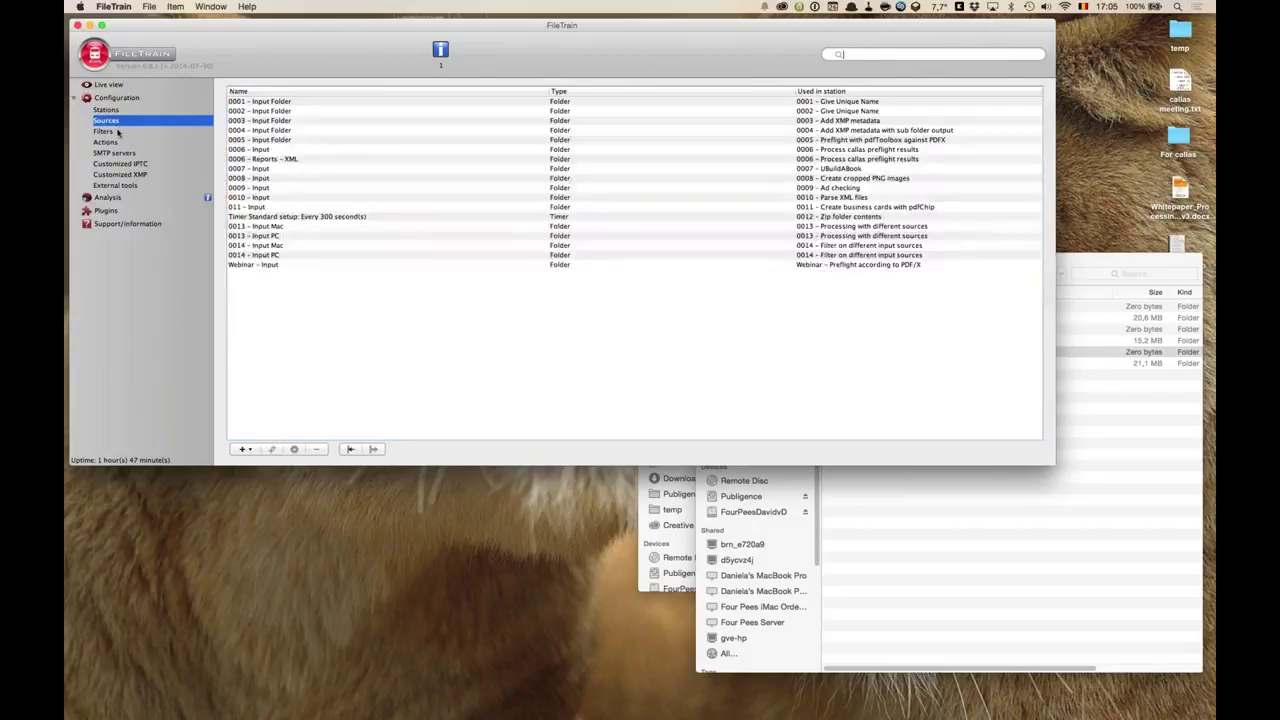
{"action": "left_click", "coordinate": [106, 142]}
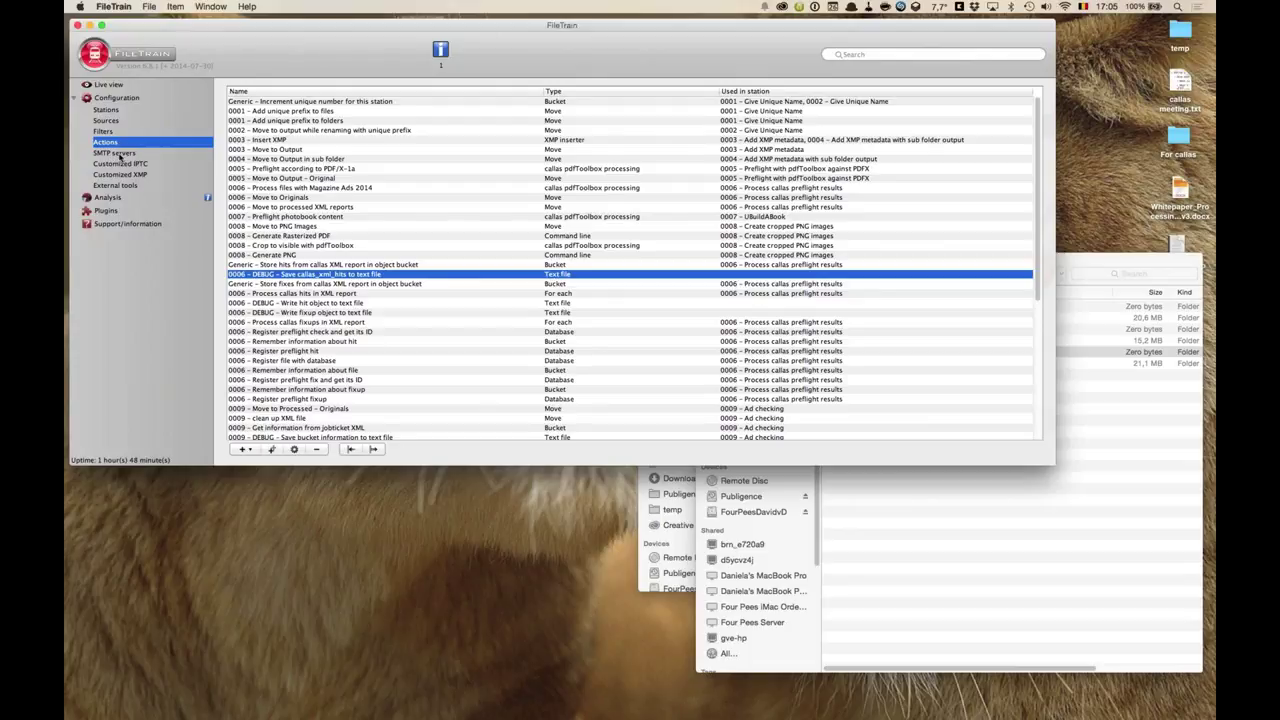
{"action": "left_click", "coordinate": [124, 153]}
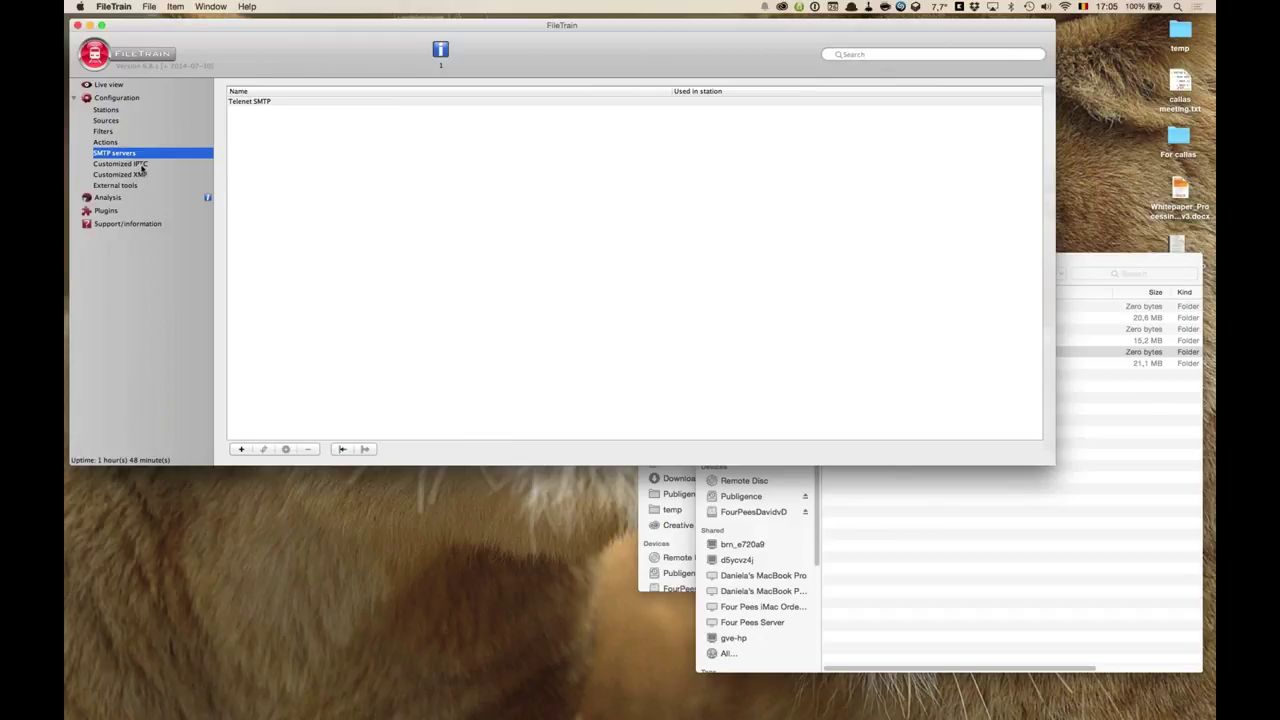
- Review the customized IPTC and XMP lists and the ExifTool and ImageMagick external tool settings, and return to the stations list
{"action": "left_click", "coordinate": [142, 166]}
{"action": "left_click", "coordinate": [140, 175]}
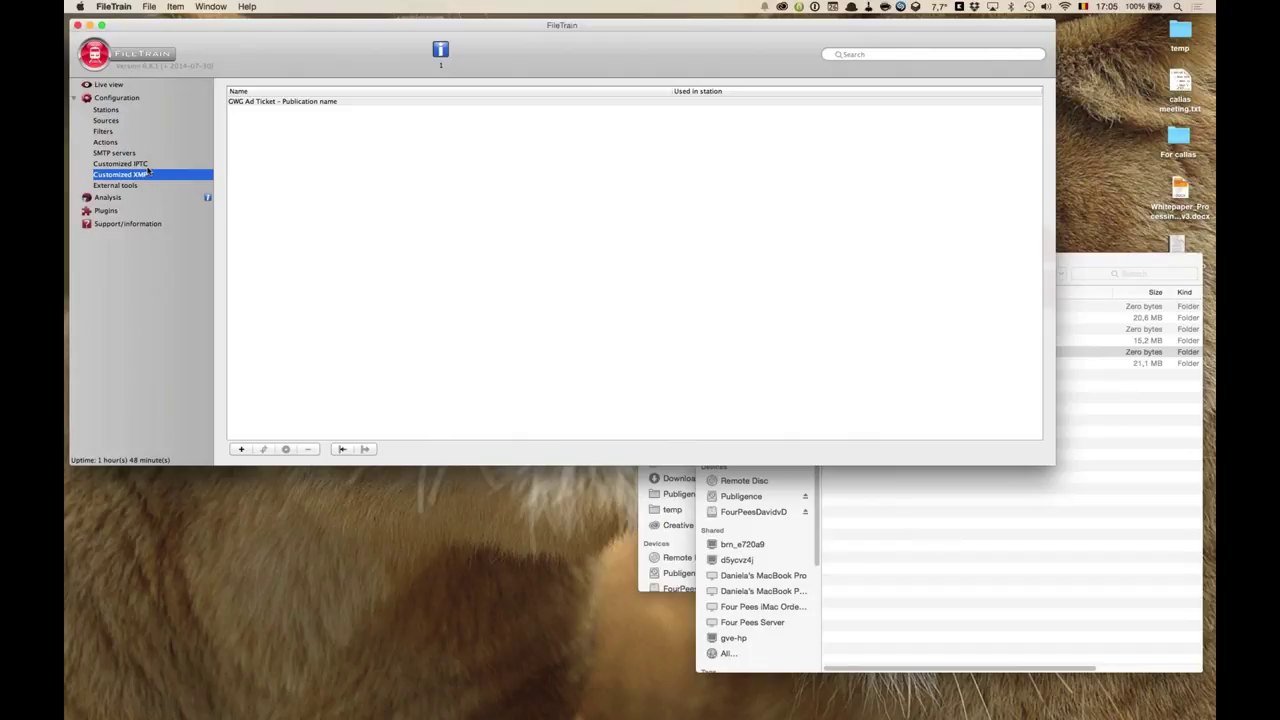
{"action": "left_click", "coordinate": [116, 186]}
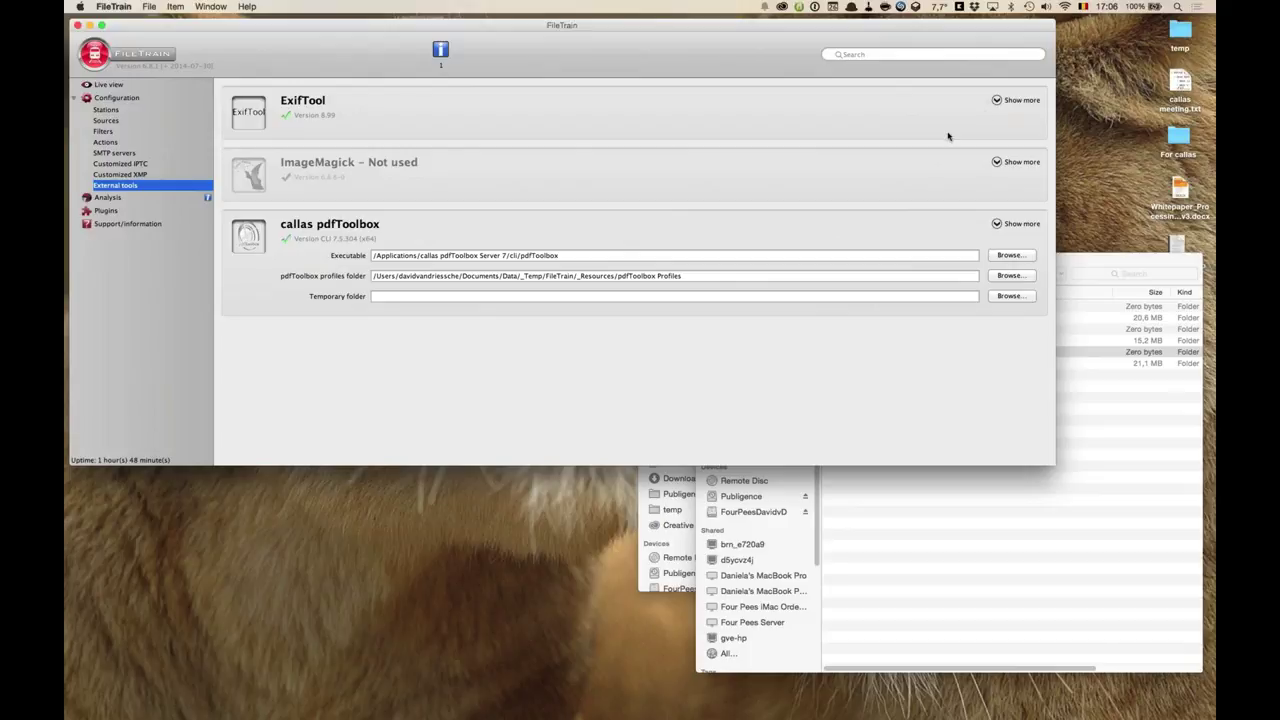
{"action": "left_click", "coordinate": [997, 101]}
{"action": "left_click", "coordinate": [999, 171]}
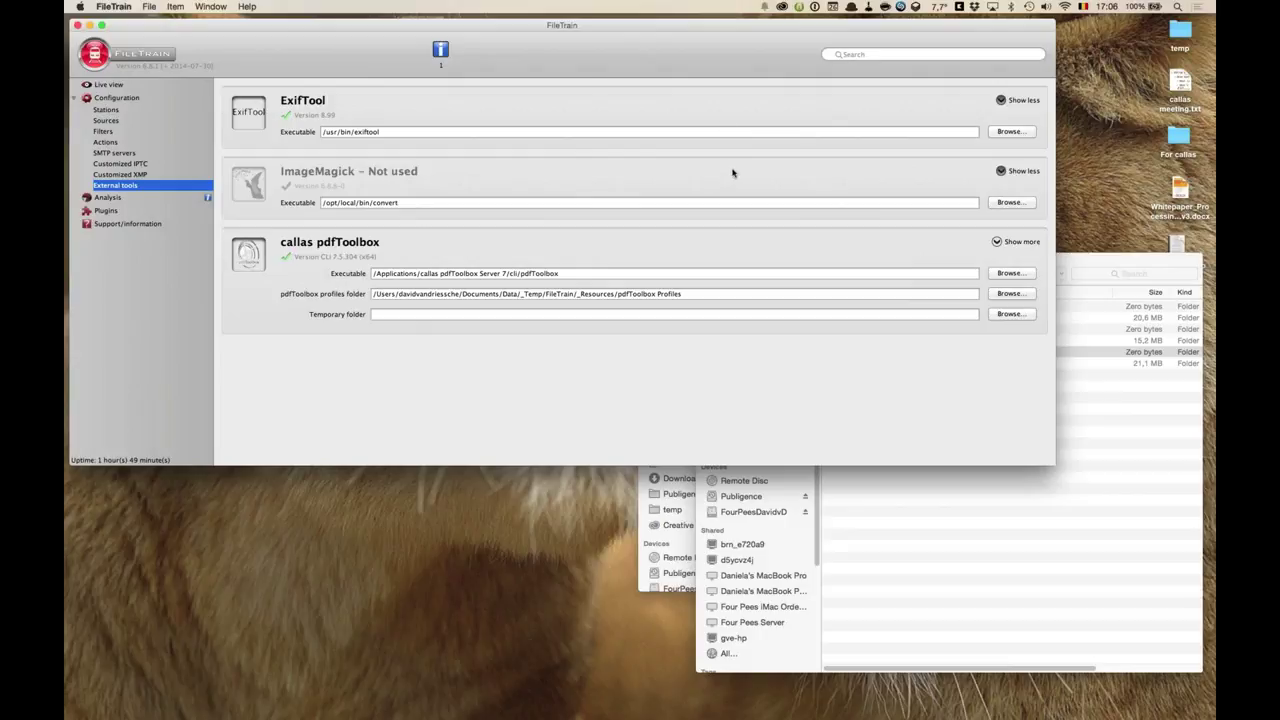
{"action": "left_click", "coordinate": [149, 112]}
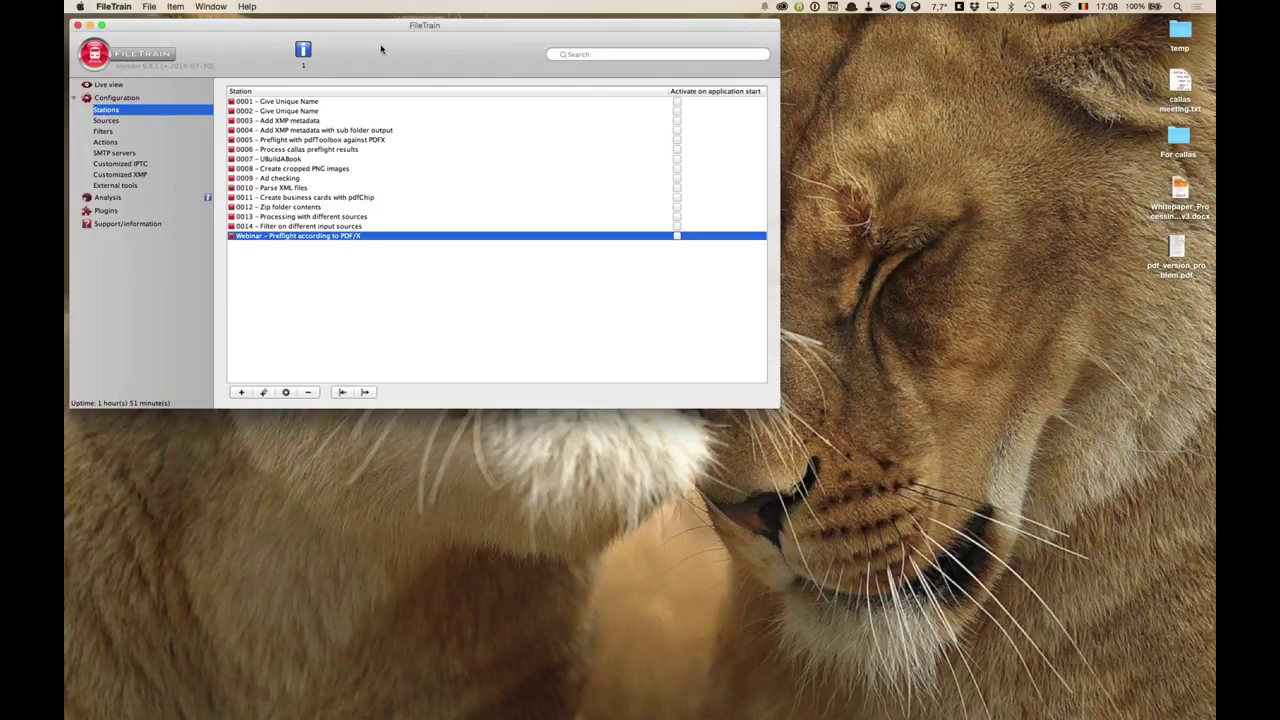
- Switch to Safari, go to laidbacksolutions.se and open the Download FileTrain page among the FileTrain products
{"action": "mouse_move", "coordinate": [95, 150]}
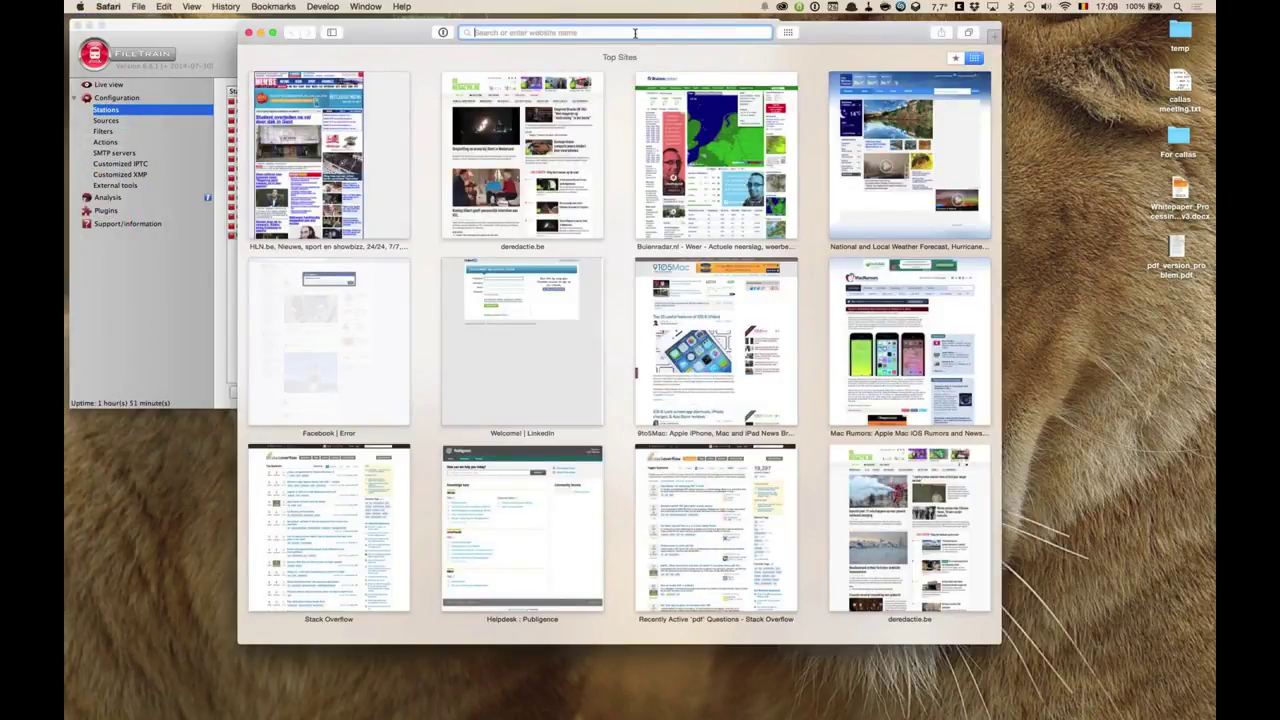
{"action": "type", "text": "laid"}
{"action": "key", "text": "Return"}
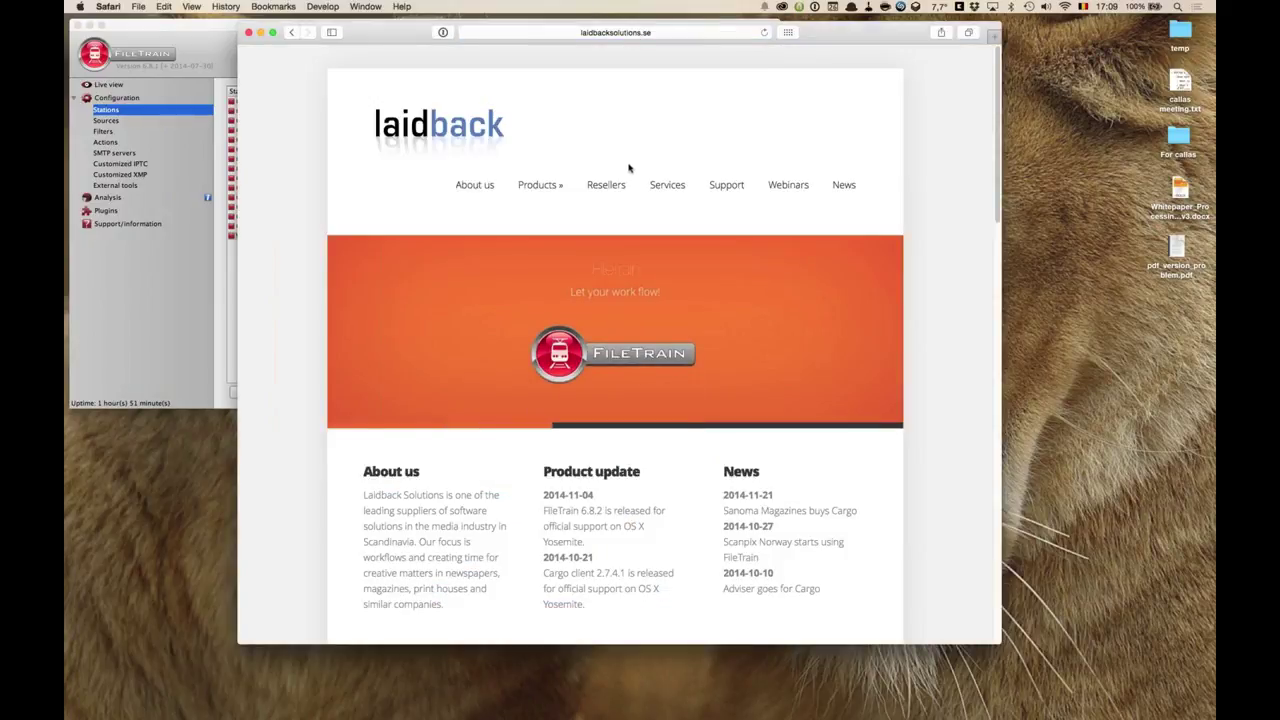
{"action": "mouse_move", "coordinate": [541, 190]}
{"action": "mouse_move", "coordinate": [557, 215]}
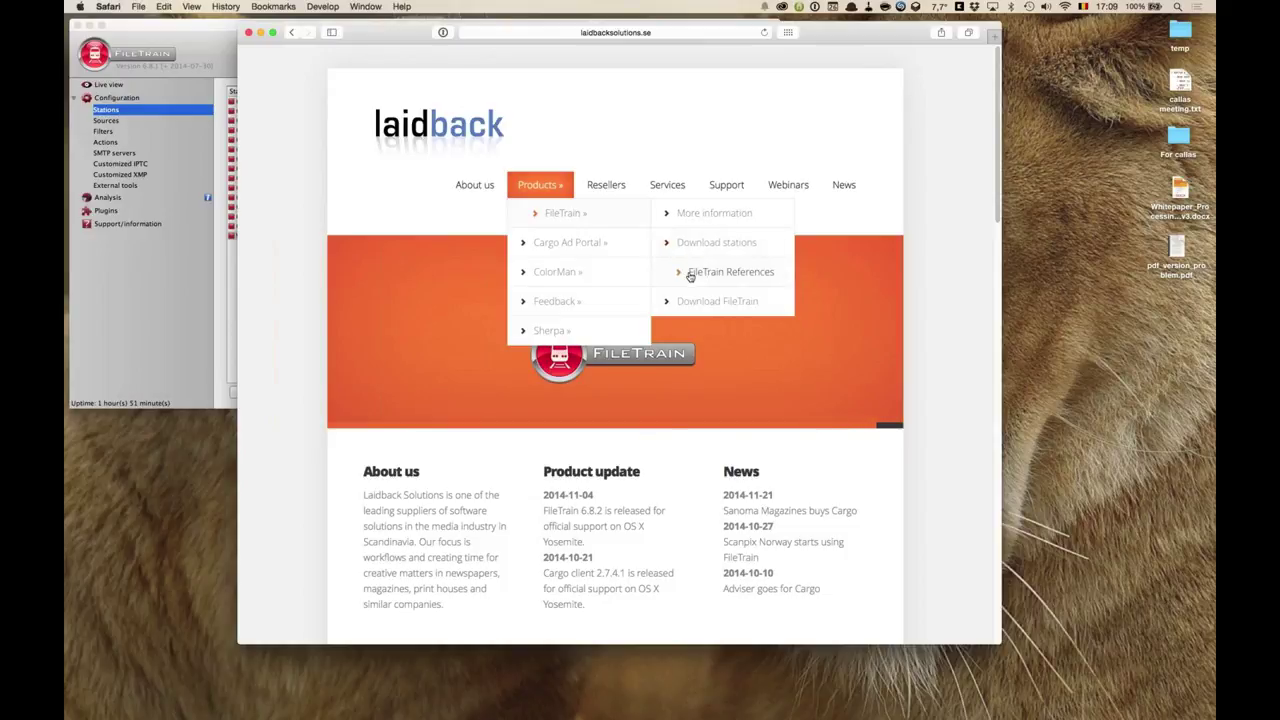
{"action": "left_click", "coordinate": [694, 301]}
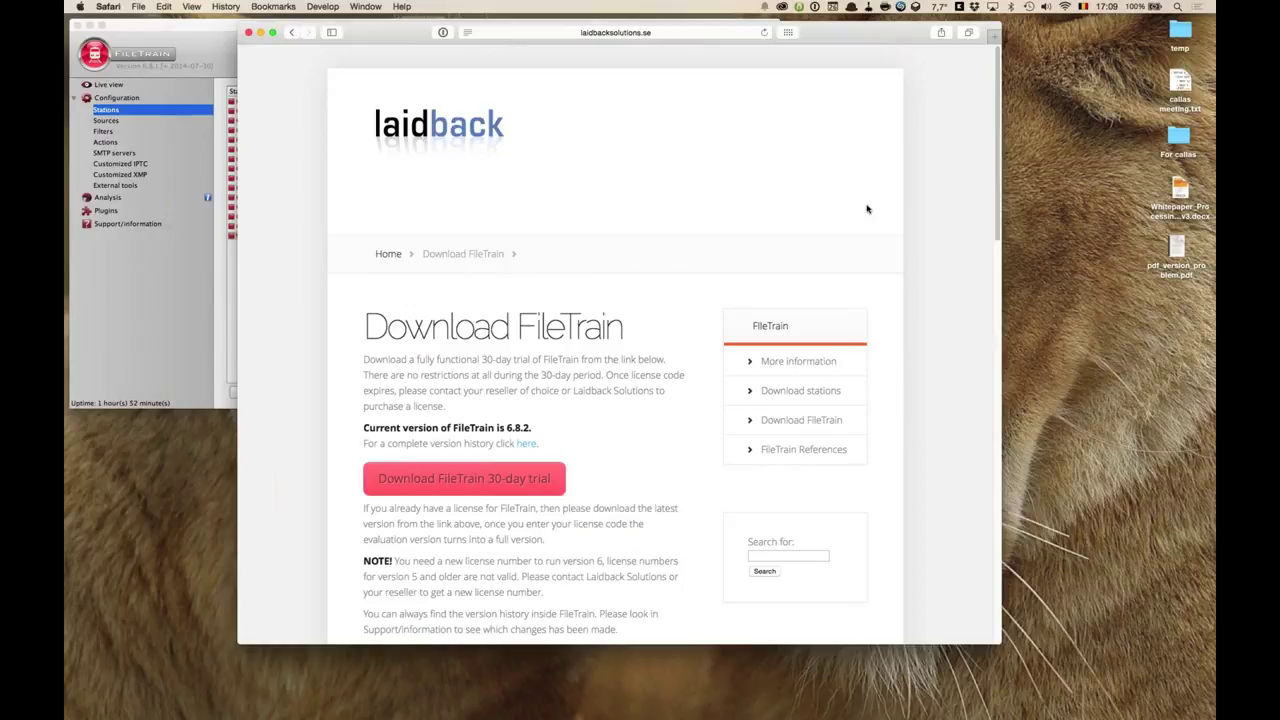
- Close the download page, switch to the Keynote presentation and show its closing "Thanks! Questions?" slide in the editor
{"action": "key", "text": "super+w"}
{"action": "key", "text": "super+Tab"}
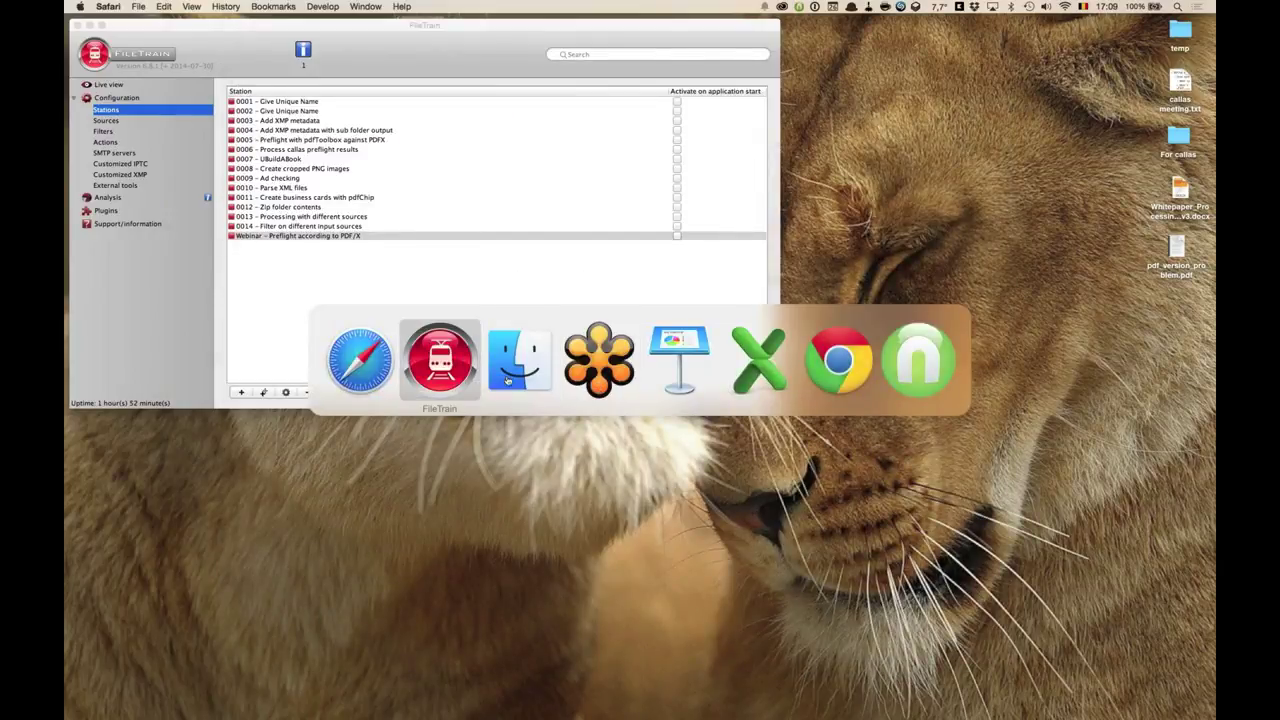
{"action": "left_click", "coordinate": [690, 360]}
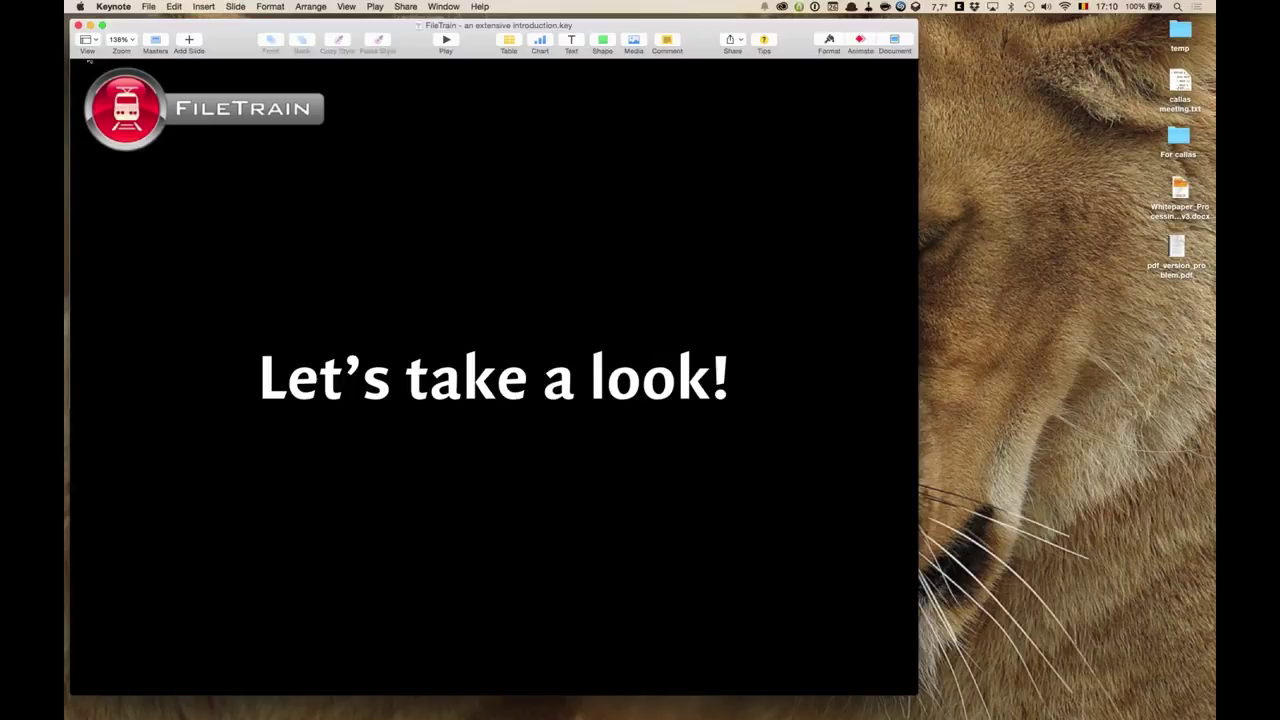
{"action": "key", "text": "Escape"}
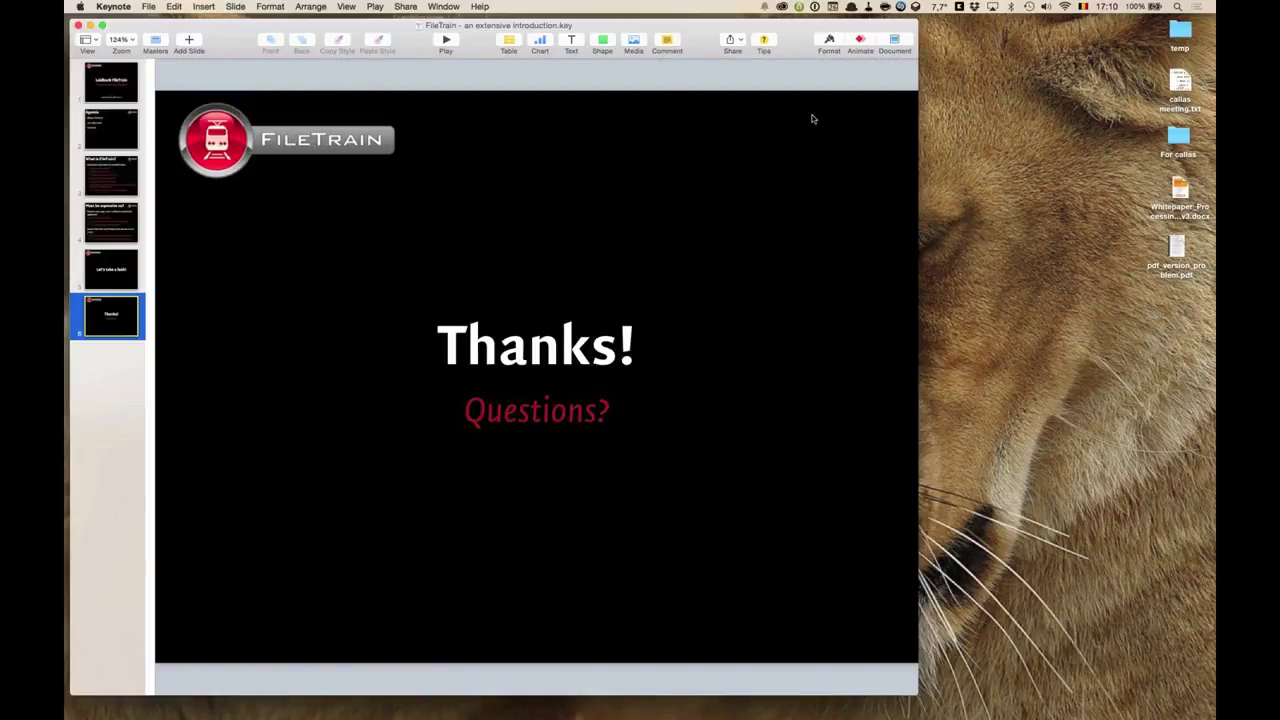